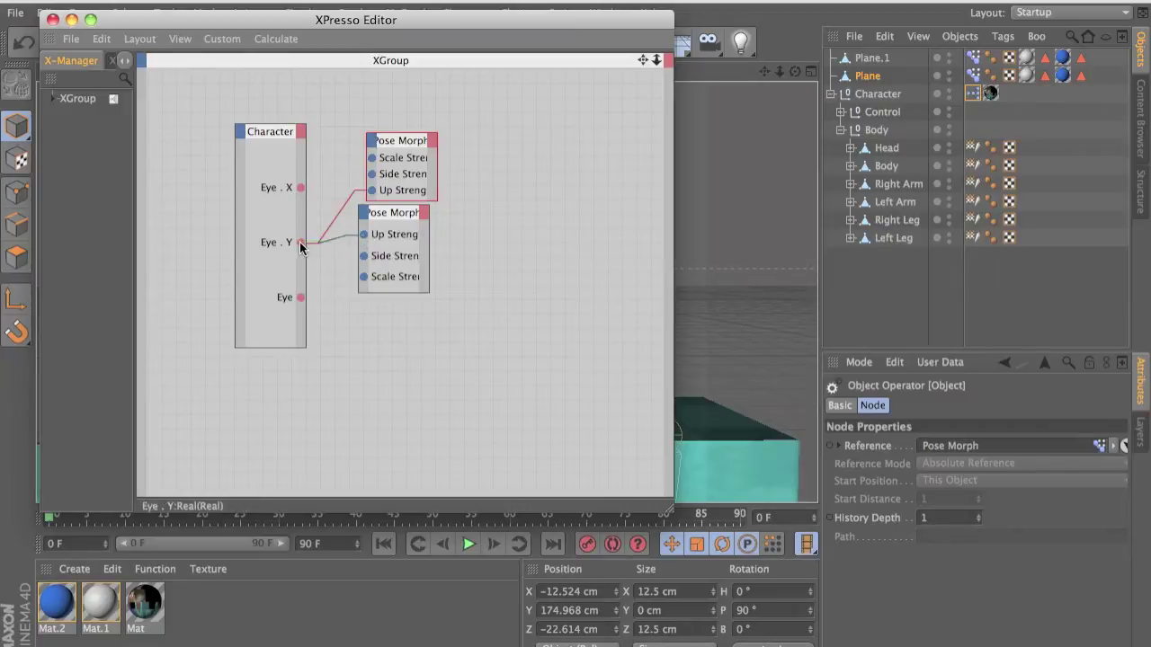
Wire Eye.X to the Side Strength inputs of both Pose Morph nodes and delete the Character node's unused Eye port
{"action": "left_click_drag", "start_coordinate": [363, 255], "coordinate": [299, 188]}
{"action": "left_click_drag", "start_coordinate": [372, 173], "coordinate": [302, 194]}
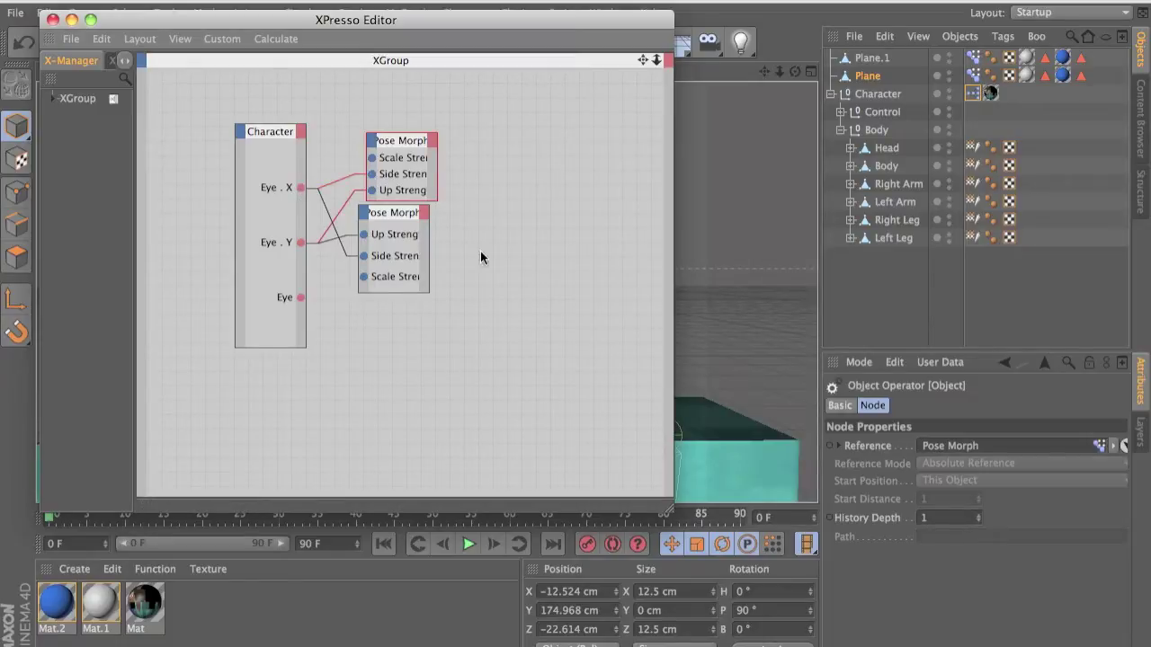
{"action": "right_click", "coordinate": [300, 298]}
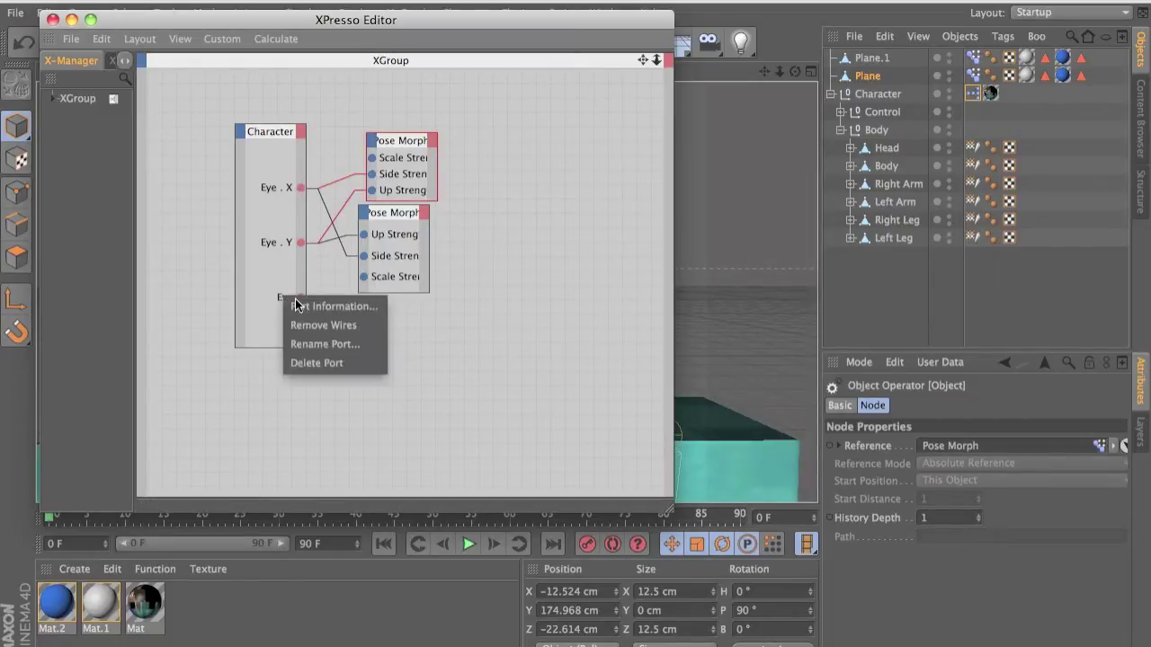
{"action": "left_click", "coordinate": [338, 359]}
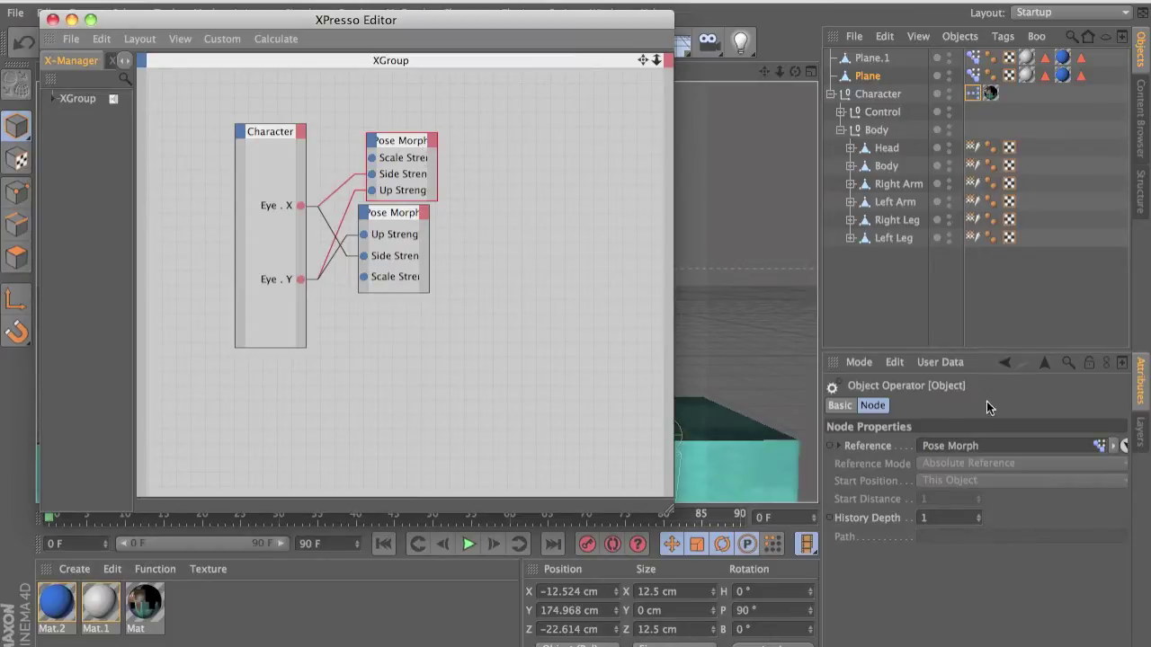
Add a user data entry named Eye Scale to the Character null, using the Float Slider interface
{"action": "left_click", "coordinate": [869, 98]}
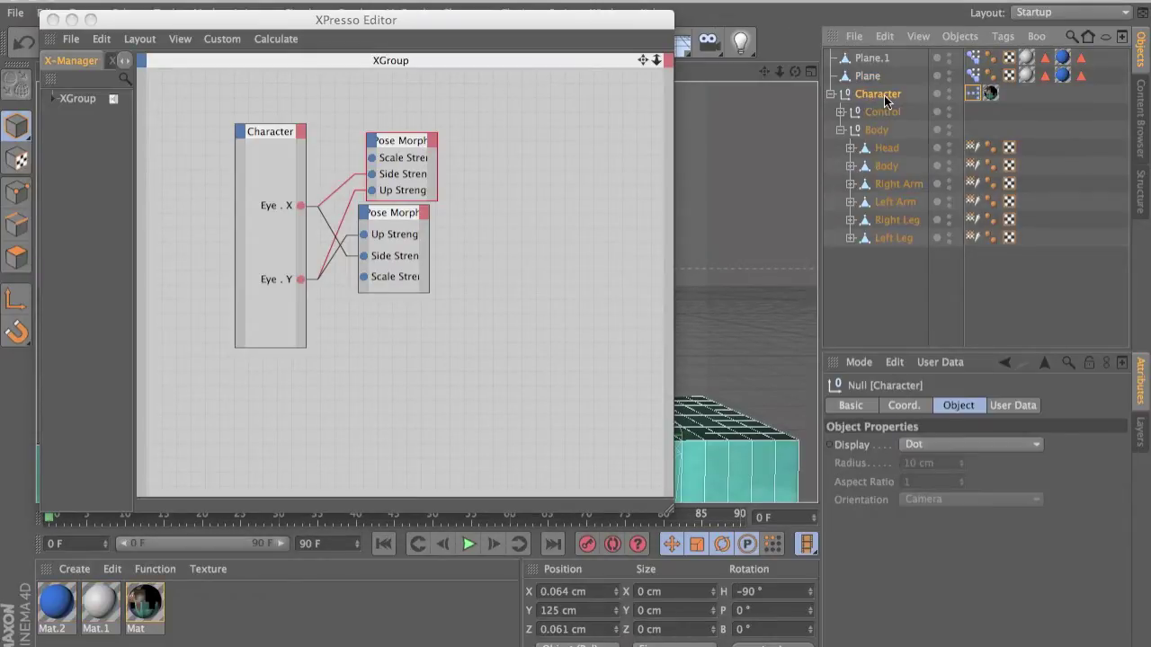
{"action": "left_click", "coordinate": [939, 362]}
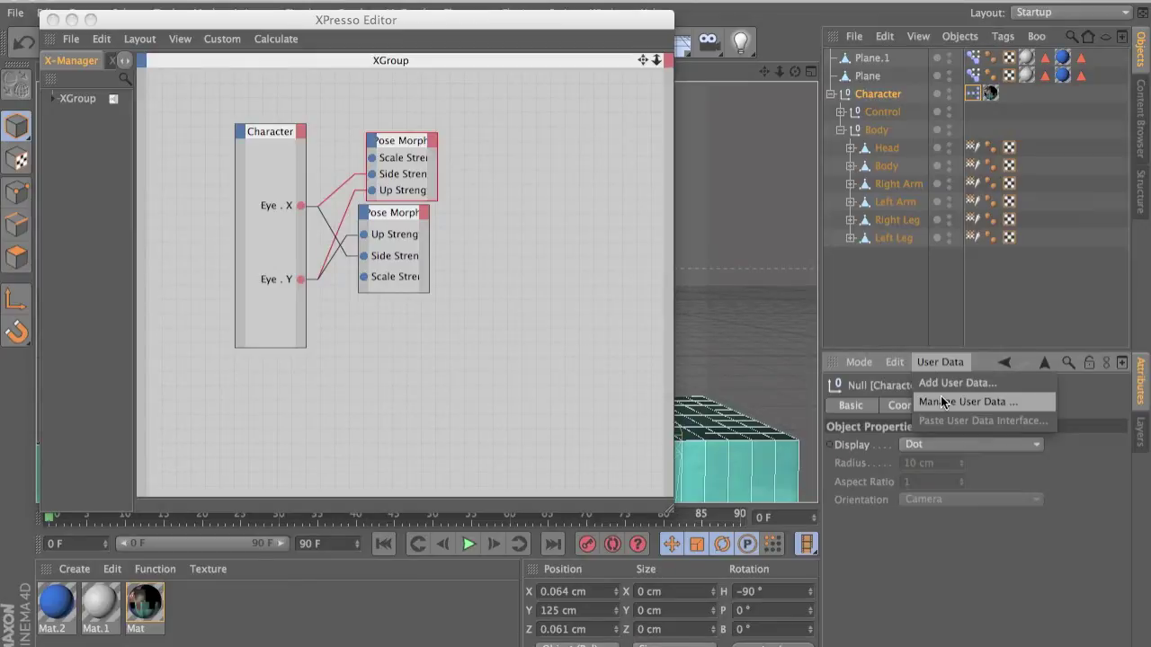
{"action": "left_click", "coordinate": [941, 398]}
{"action": "left_click", "coordinate": [472, 169]}
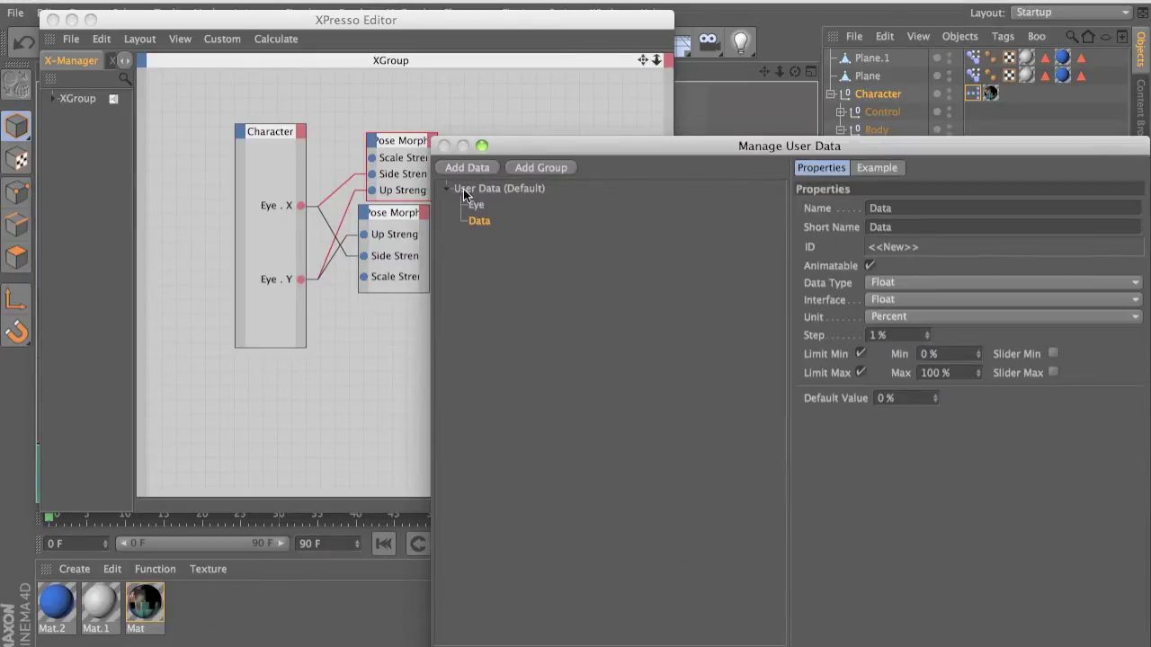
{"action": "double_click", "coordinate": [908, 214]}
{"action": "type", "text": "Eye Scale"}
{"action": "left_click", "coordinate": [905, 295]}
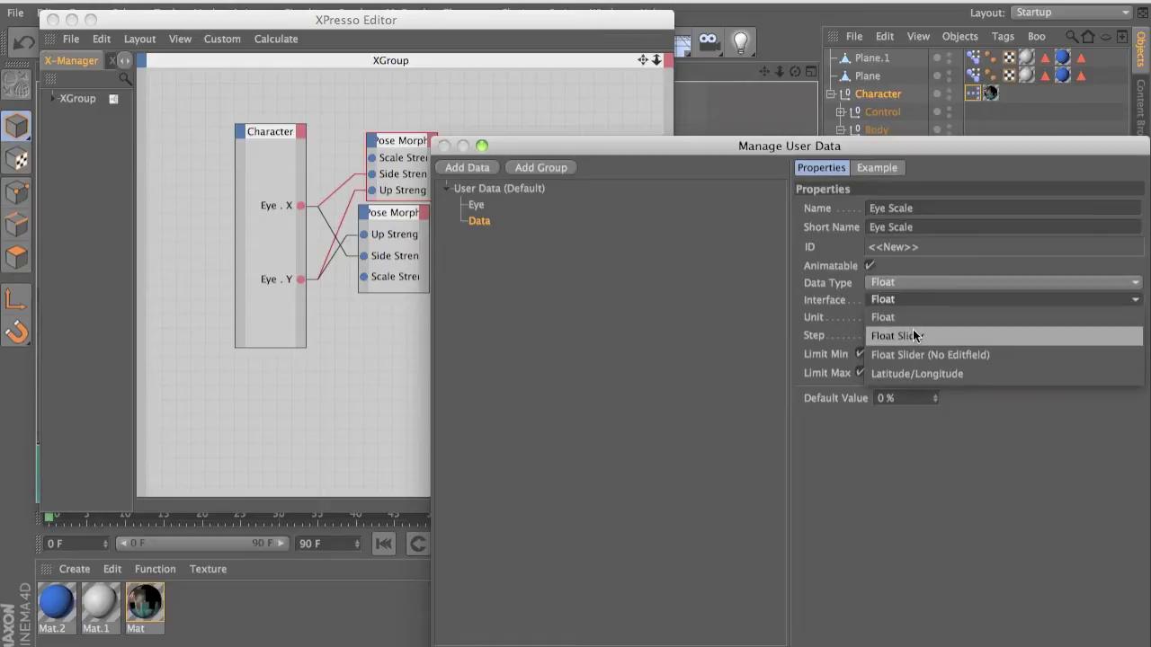
{"action": "left_click", "coordinate": [914, 334]}
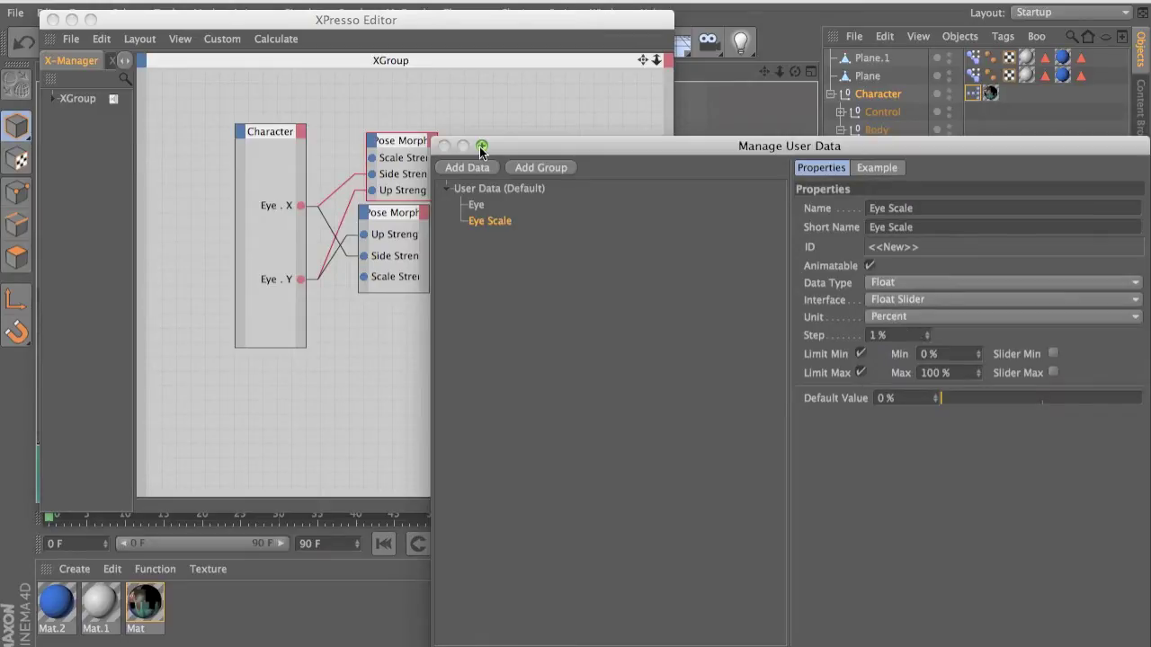
{"action": "left_click", "coordinate": [829, 640]}
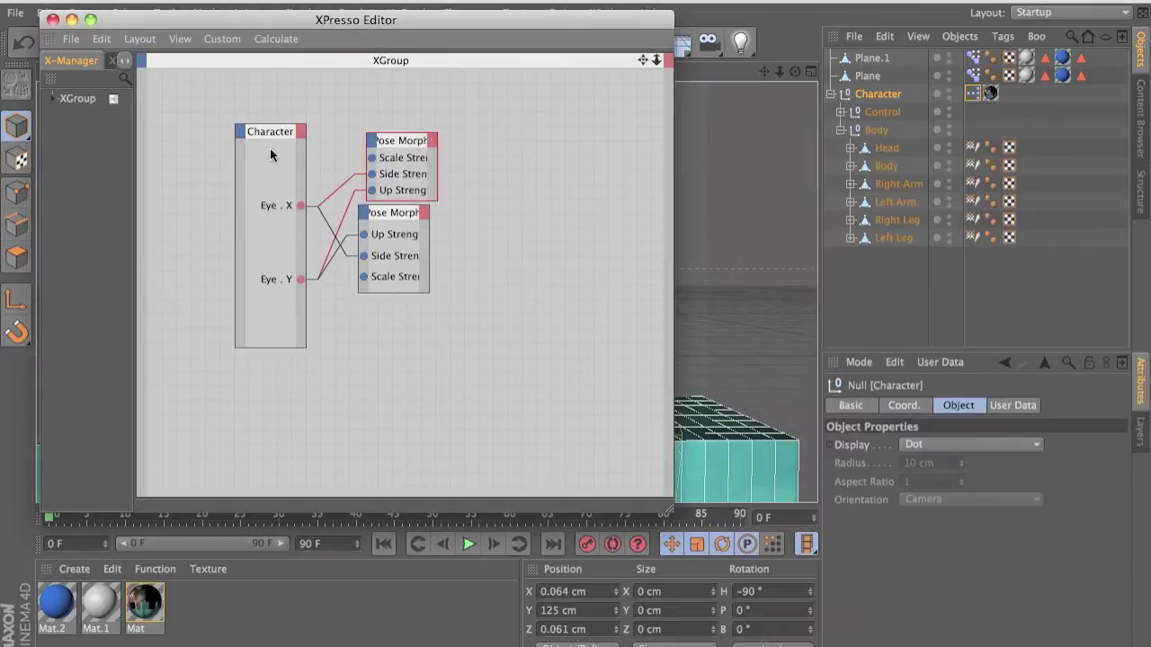
Add an Eye Scale output to the Character node, wire it to both Scale Strength inputs, and close the XPresso Editor
{"action": "left_click", "coordinate": [300, 131]}
{"action": "mouse_move", "coordinate": [385, 409]}
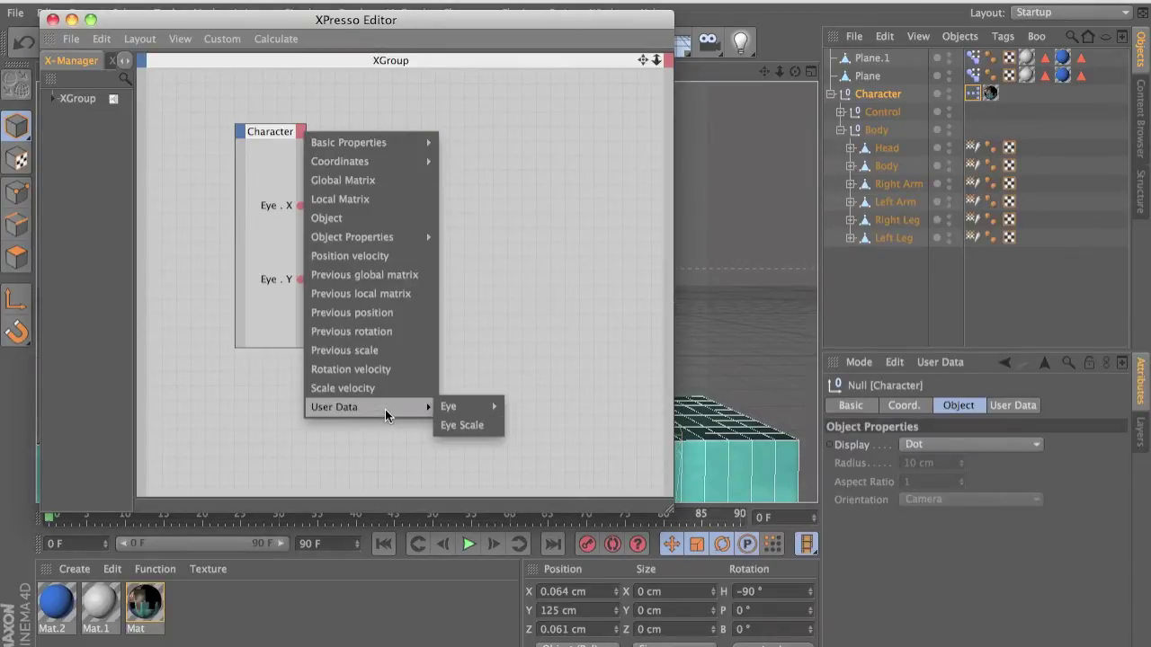
{"action": "left_click", "coordinate": [450, 424]}
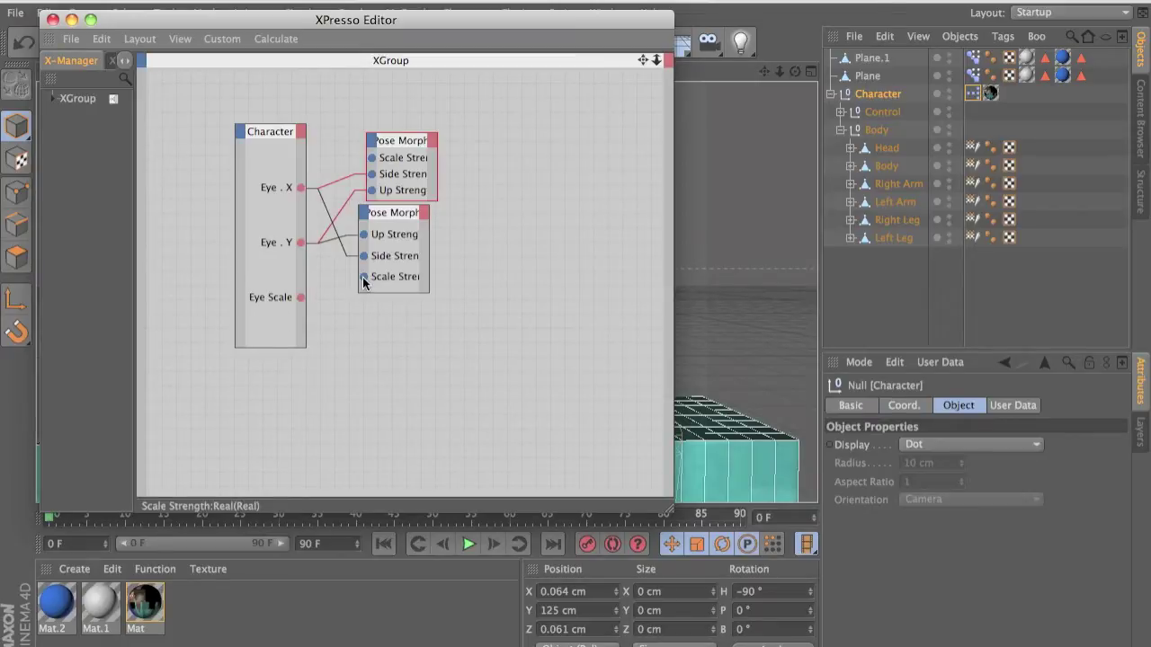
{"action": "left_click_drag", "start_coordinate": [305, 302], "coordinate": [303, 300]}
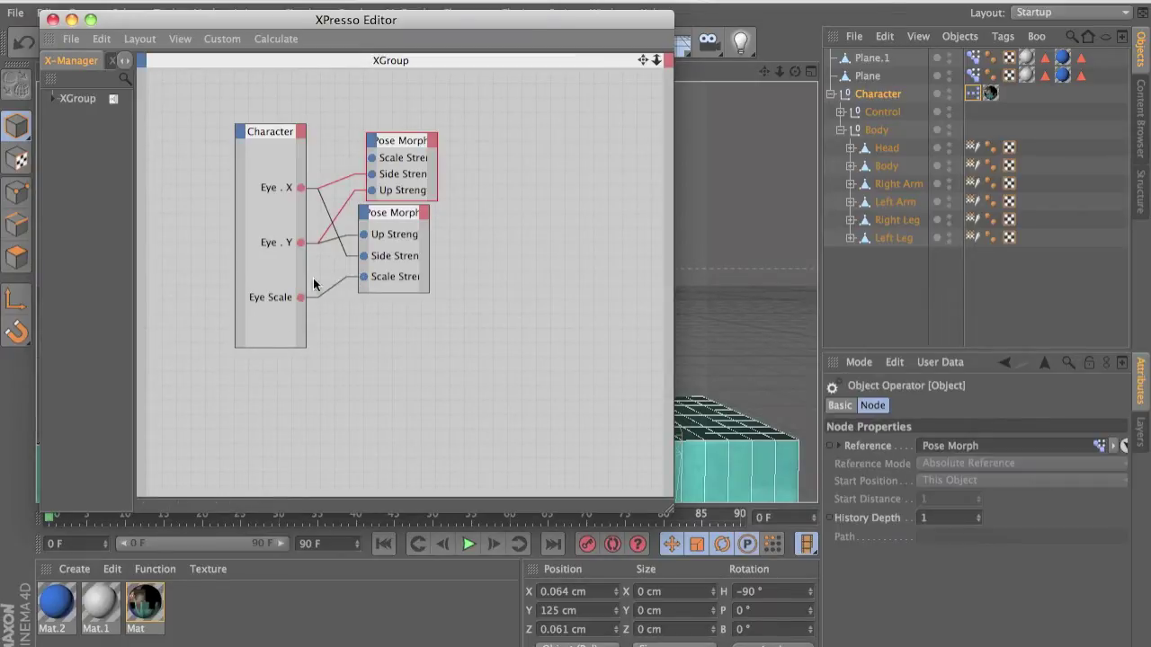
{"action": "left_click_drag", "start_coordinate": [373, 163], "coordinate": [301, 297]}
{"action": "left_click", "coordinate": [53, 19]}
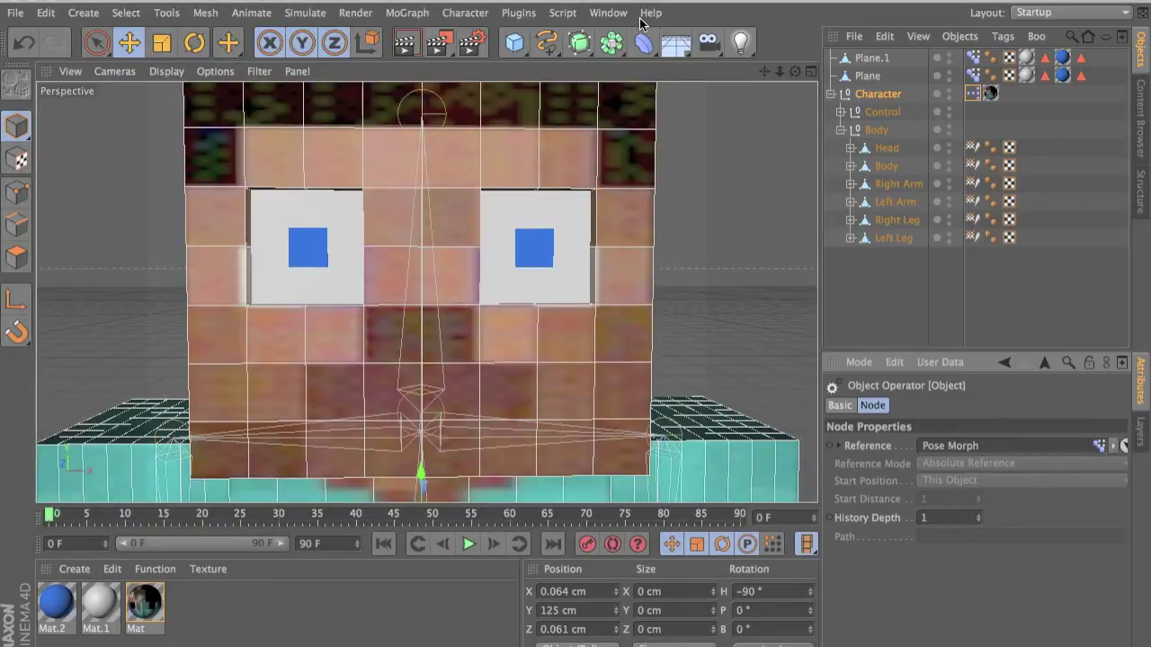
Test the Character's Eye Scale slider and move its Eye control to X -0.093, Y -0.093
{"action": "left_click", "coordinate": [860, 97]}
{"action": "left_click", "coordinate": [1025, 408]}
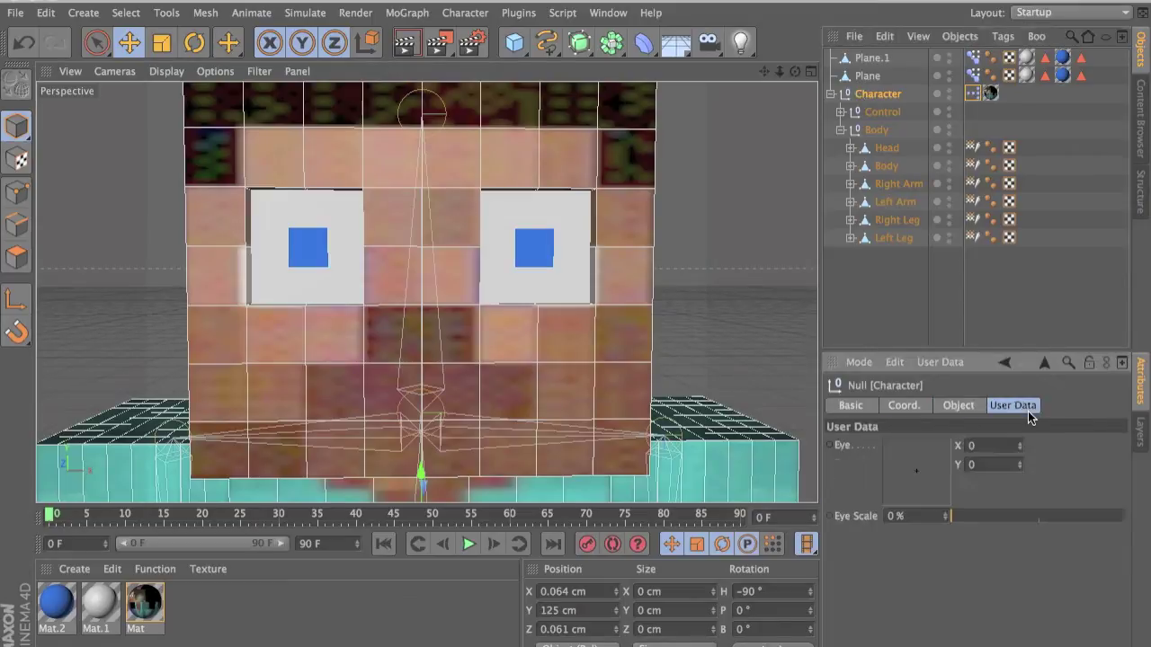
{"action": "left_click_drag", "start_coordinate": [977, 513], "coordinate": [912, 472]}
Rename the Plane.1 object as Eye Left and the Plane object as Eye Right
{"action": "scroll", "coordinate": [708, 438], "scroll_direction": "down", "scroll_amount": 5}
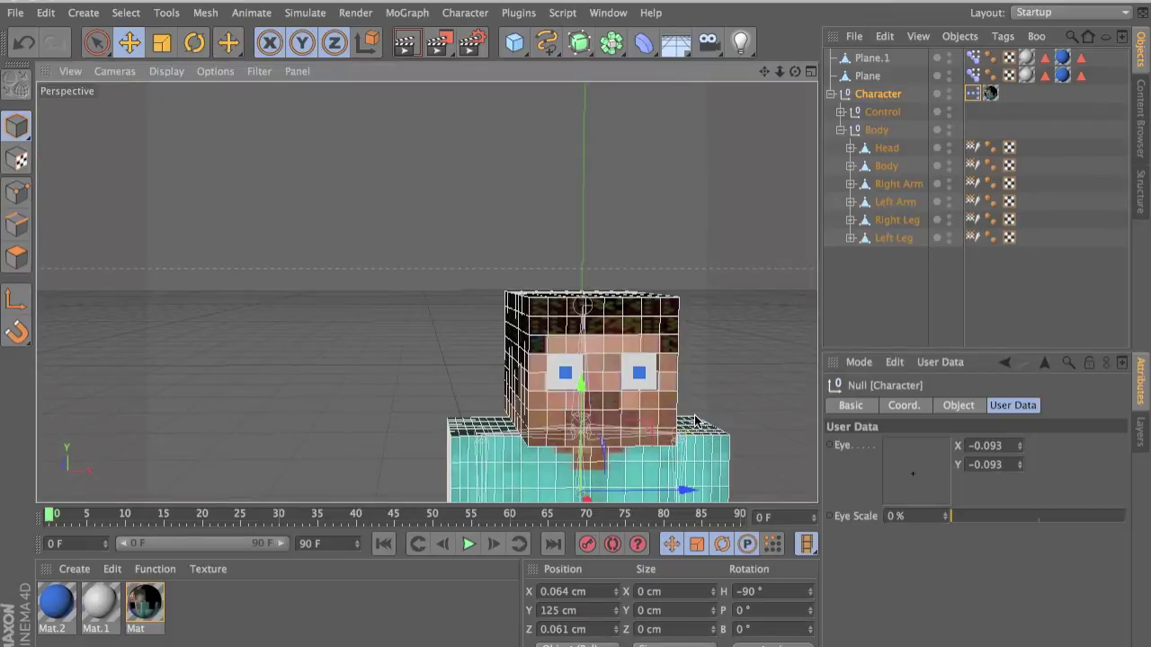
{"action": "middle_click_drag", "start_coordinate": [692, 415], "coordinate": [577, 328], "text": "alt"}
{"action": "scroll", "coordinate": [577, 328], "scroll_direction": "up", "scroll_amount": 1}
{"action": "scroll", "coordinate": [577, 329], "scroll_direction": "up", "scroll_amount": 5}
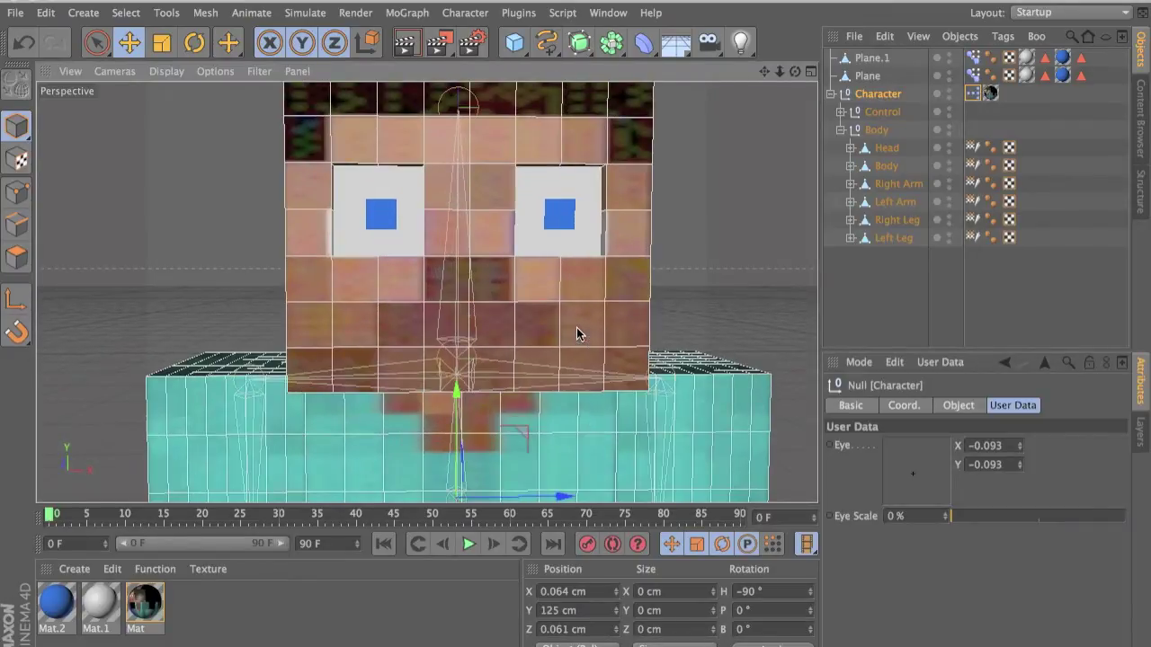
{"action": "scroll", "coordinate": [576, 328], "scroll_direction": "down", "scroll_amount": 3}
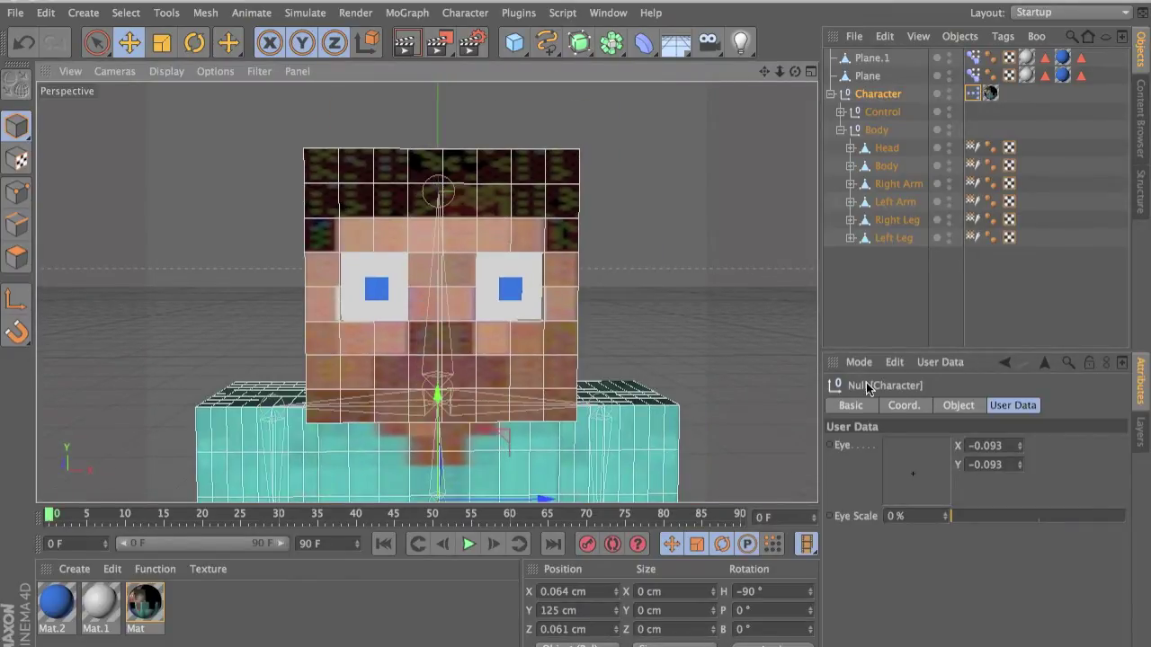
{"action": "left_click", "coordinate": [867, 76]}
{"action": "double_click", "coordinate": [869, 59]}
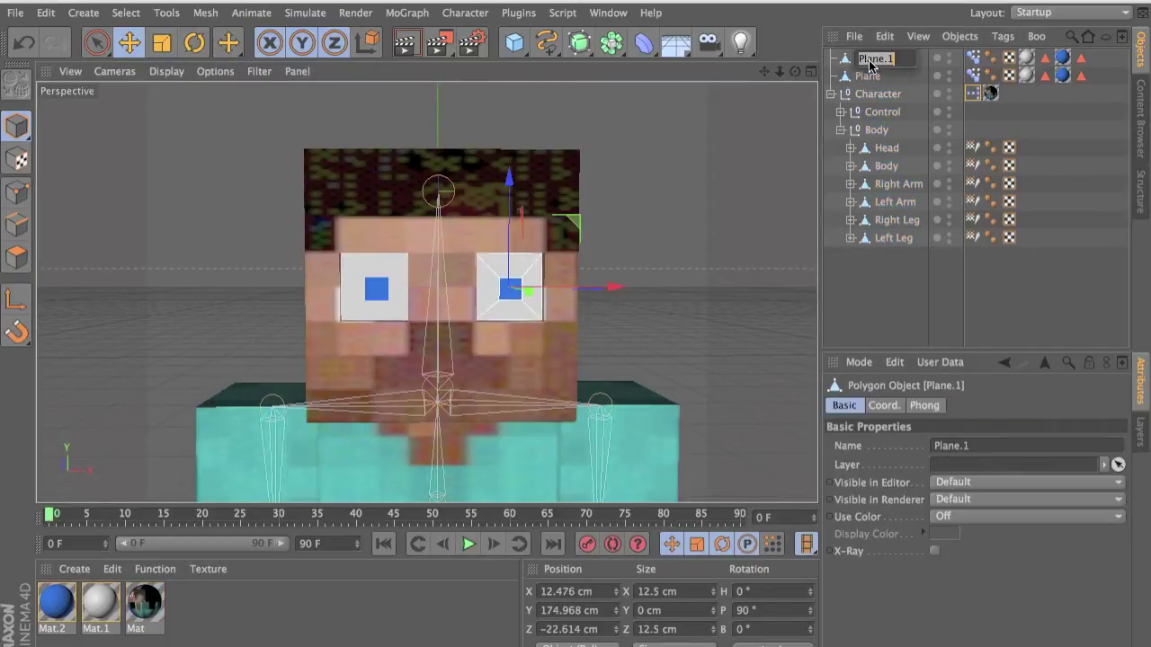
{"action": "type", "text": "Eye Left"}
{"action": "double_click", "coordinate": [870, 76]}
{"action": "type", "text": "Eye Righ"}
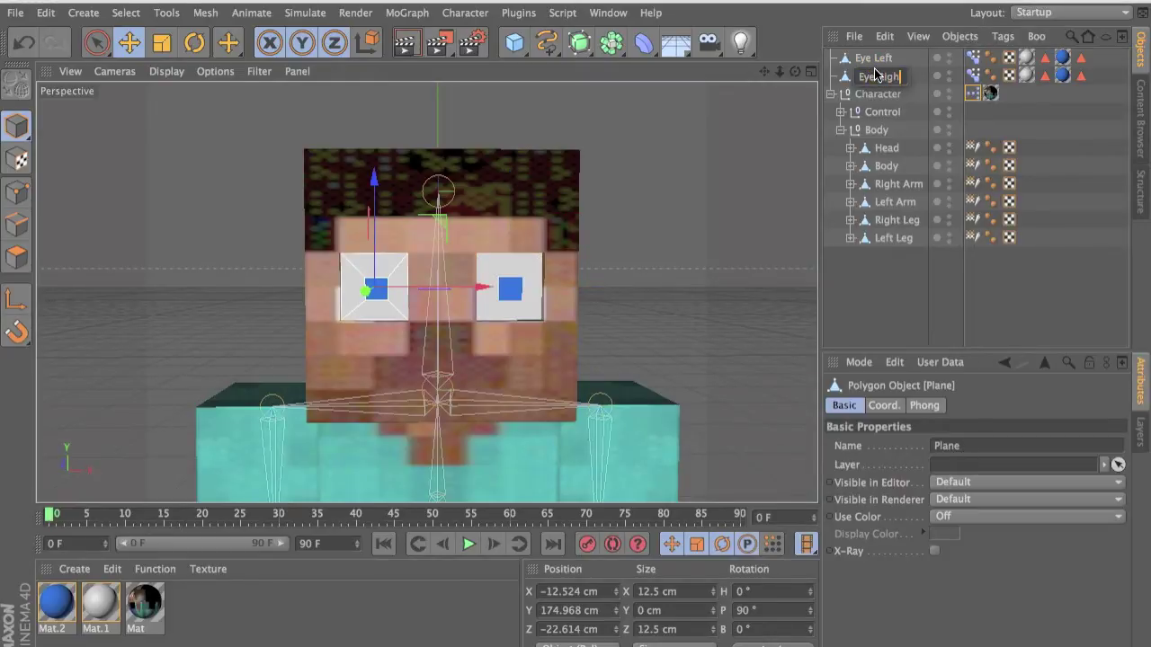
{"action": "type", "text": "t"}
{"action": "key", "text": "Return"}
Move Eye Left and Eye Right together into the Body group
{"action": "left_click", "coordinate": [876, 59]}
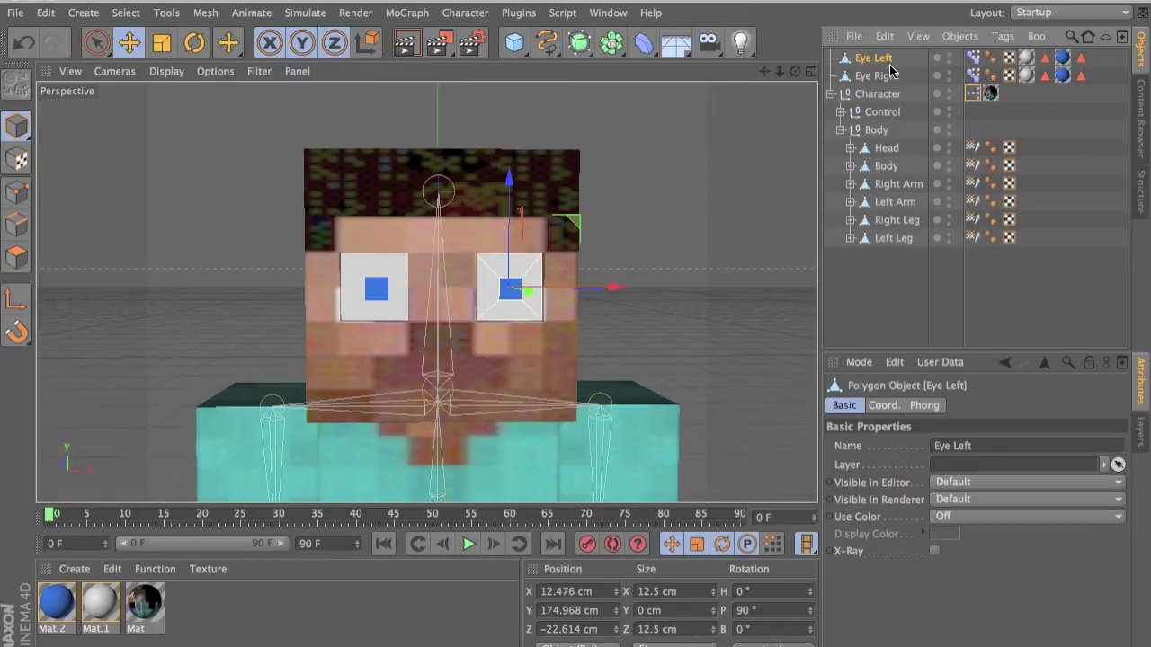
{"action": "left_click", "coordinate": [890, 76], "text": "ctrl"}
{"action": "left_click_drag", "start_coordinate": [890, 76], "coordinate": [876, 130]}
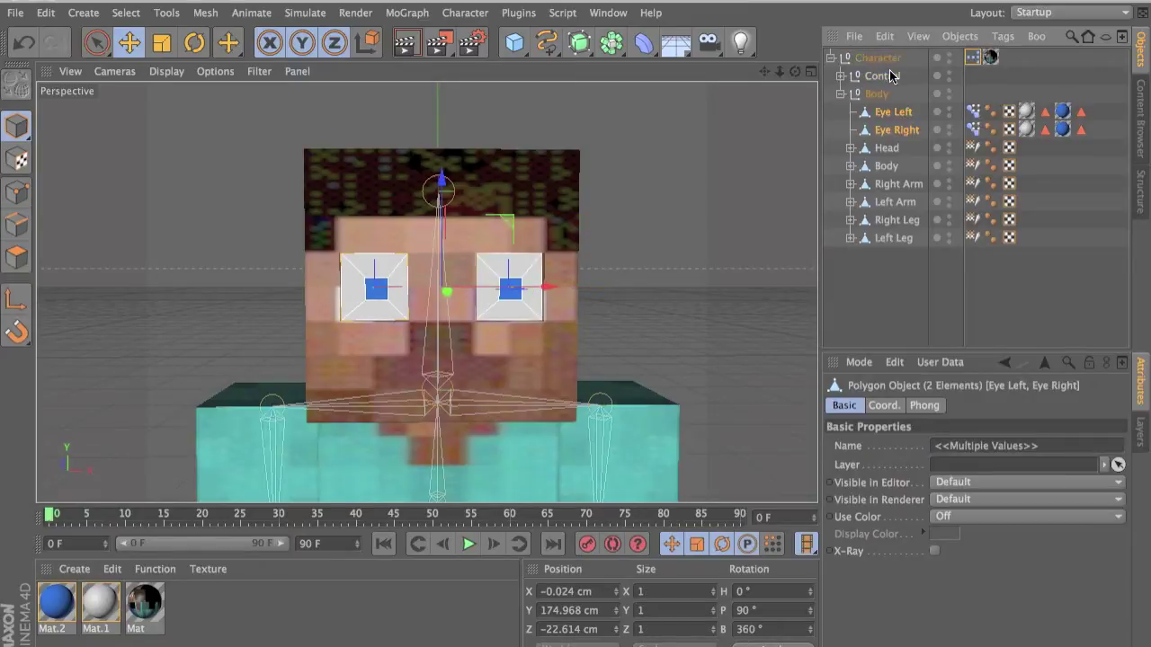
Bind Eye Left to the head joint, the last Joint.4 in the Control hierarchy
{"action": "left_click", "coordinate": [840, 75]}
{"action": "scroll", "coordinate": [870, 123], "scroll_direction": "down", "scroll_amount": 3}
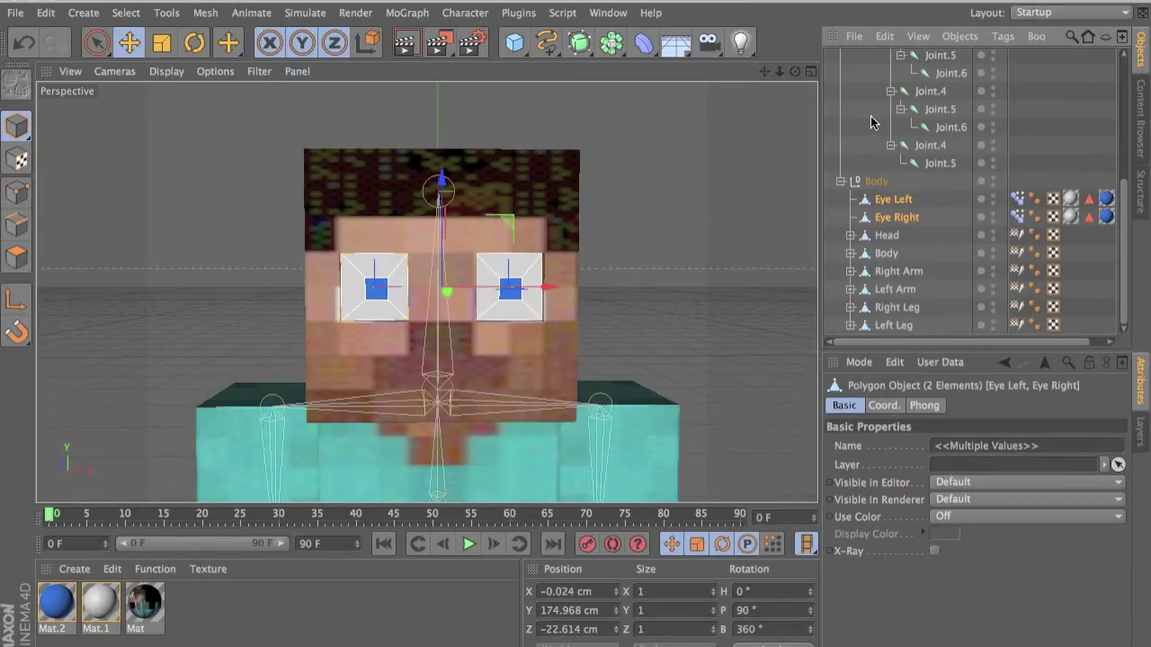
{"action": "left_click", "coordinate": [919, 151]}
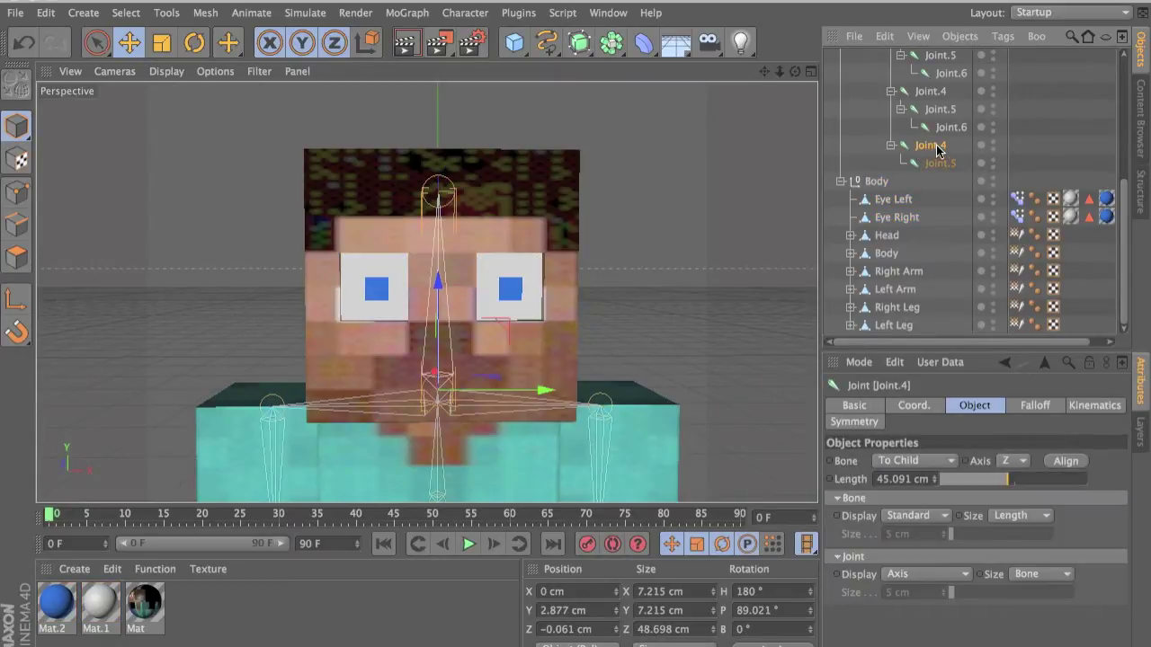
{"action": "left_click", "coordinate": [892, 198], "text": "ctrl"}
{"action": "left_click", "coordinate": [465, 12]}
{"action": "mouse_move", "coordinate": [490, 74]}
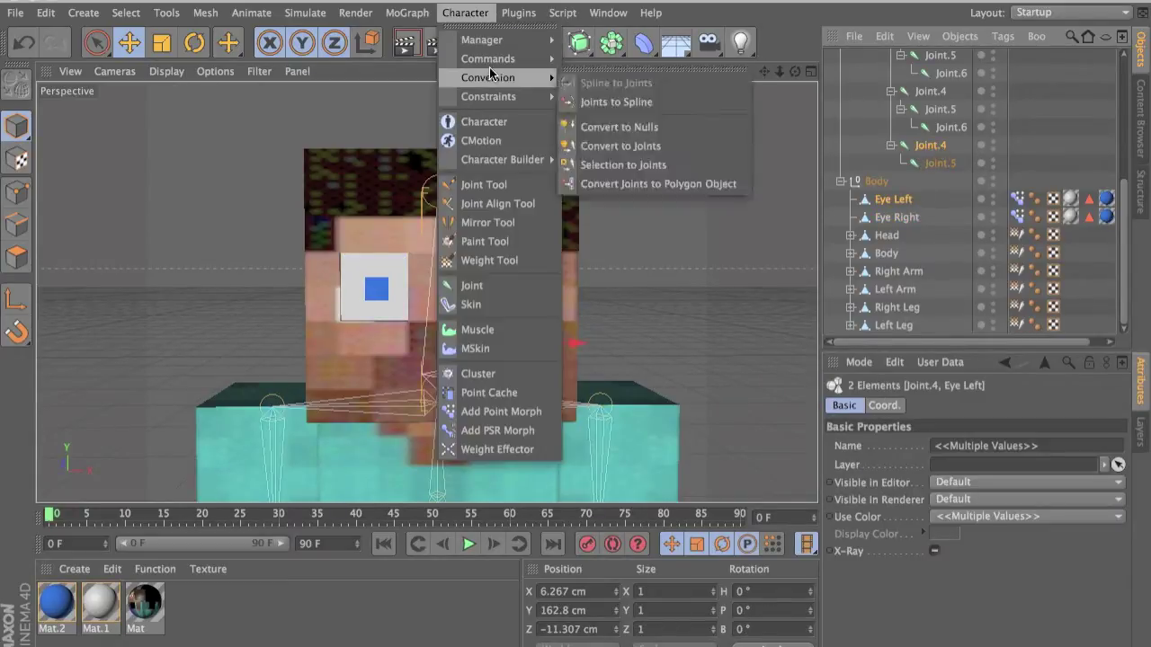
{"action": "left_click", "coordinate": [593, 84]}
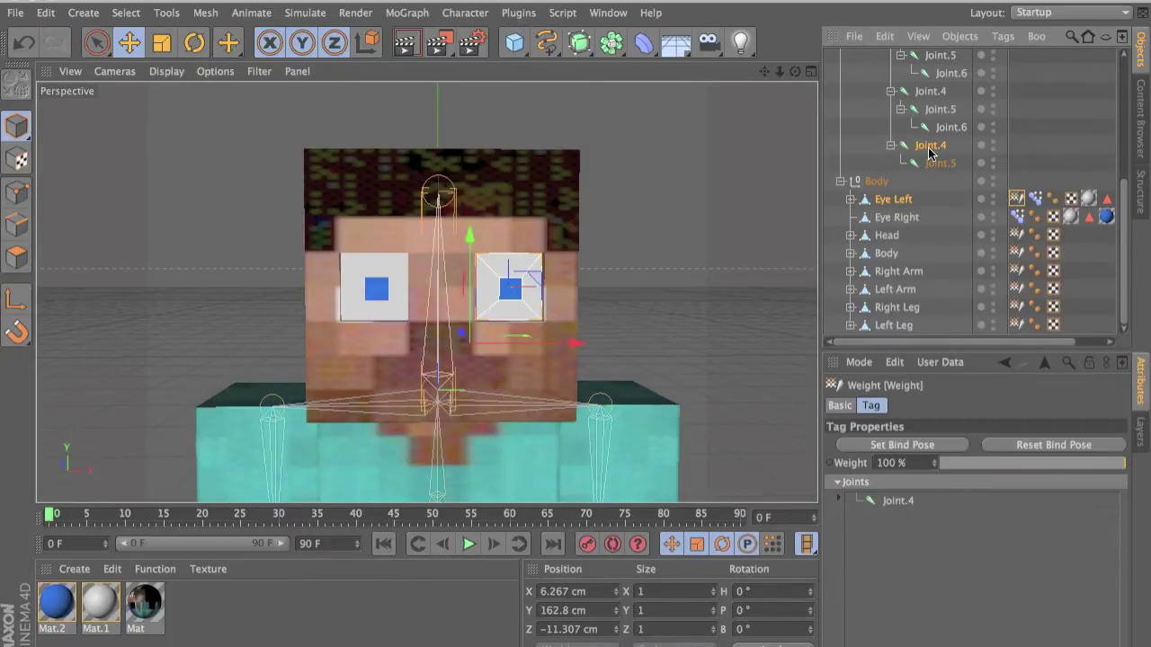
Bind Eye Right to the same head joint, Joint.4
{"action": "left_click", "coordinate": [930, 148]}
{"action": "left_click", "coordinate": [910, 222], "text": "ctrl"}
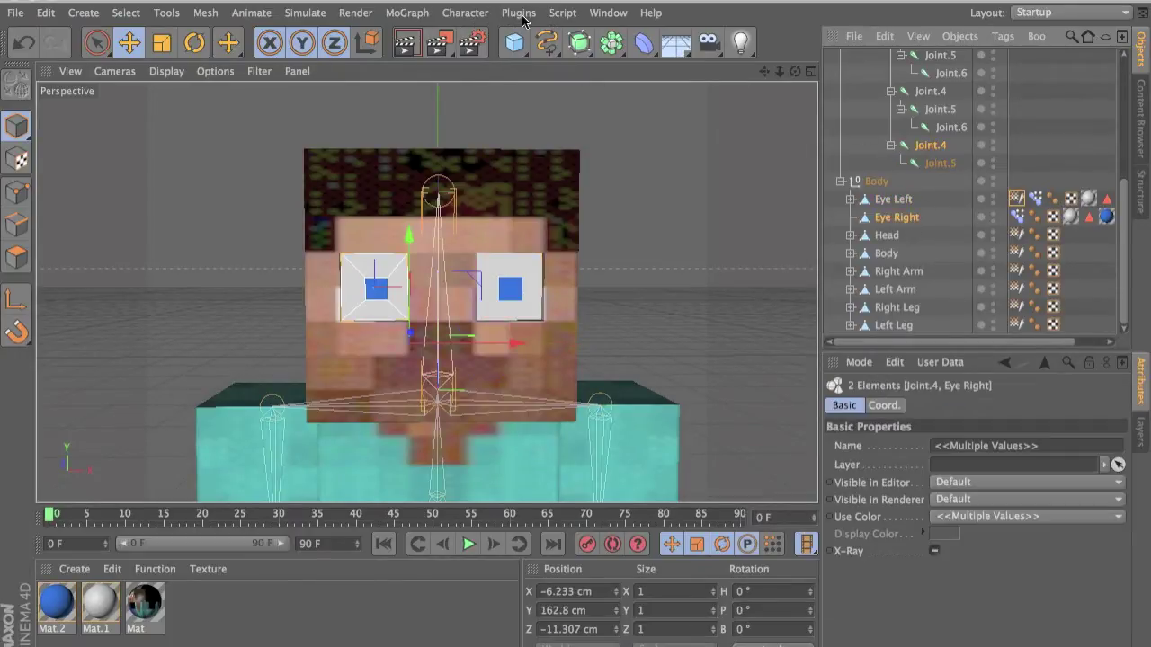
{"action": "left_click", "coordinate": [464, 12]}
{"action": "mouse_move", "coordinate": [478, 47]}
{"action": "mouse_move", "coordinate": [539, 63]}
{"action": "left_click", "coordinate": [595, 88]}
{"action": "left_click", "coordinate": [519, 12]}
{"action": "mouse_move", "coordinate": [483, 18]}
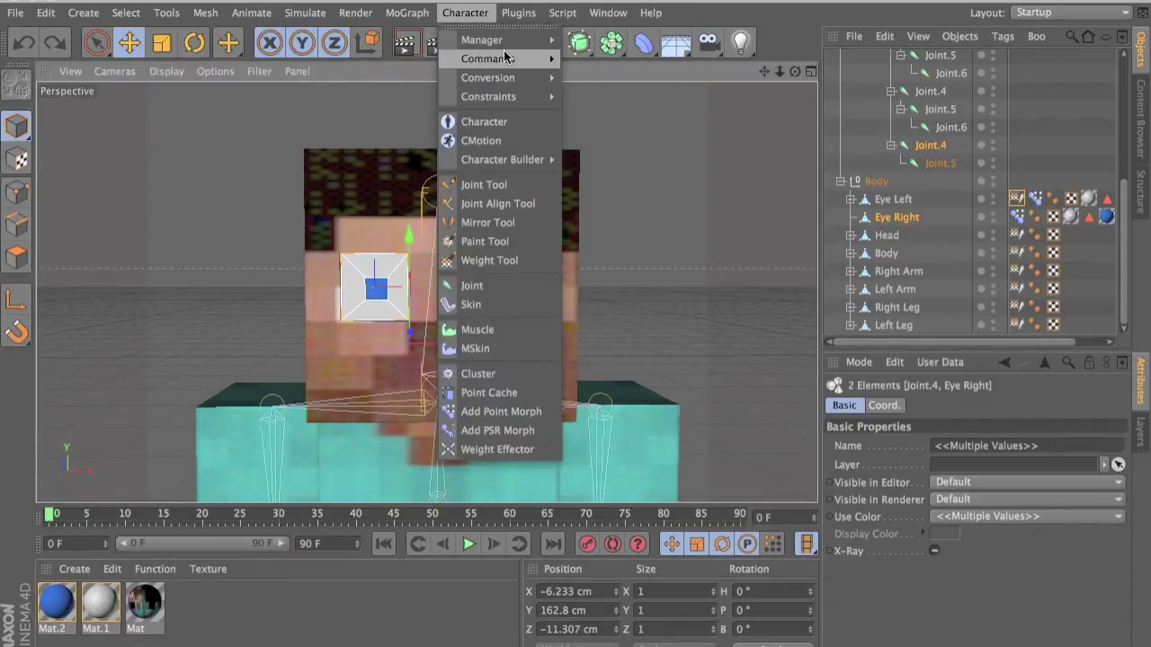
{"action": "mouse_move", "coordinate": [508, 58]}
{"action": "left_click", "coordinate": [614, 79]}
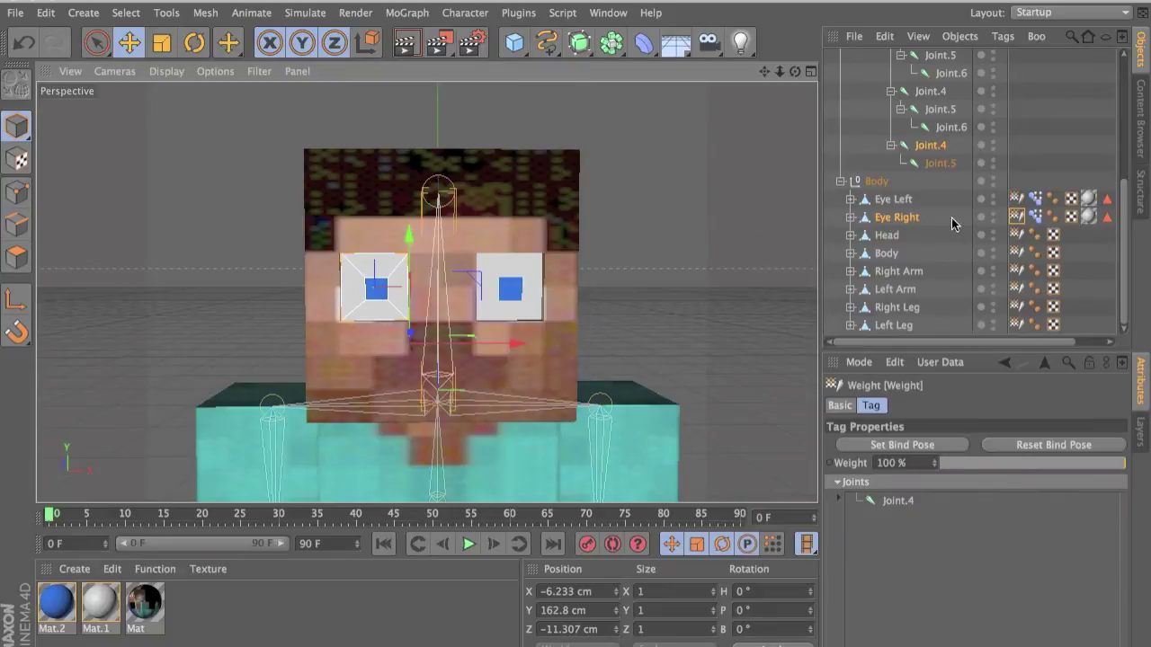
Rotate the head joint as a test of the eye binding and undo the rotation
{"action": "left_click", "coordinate": [882, 199]}
{"action": "left_click", "coordinate": [939, 153]}
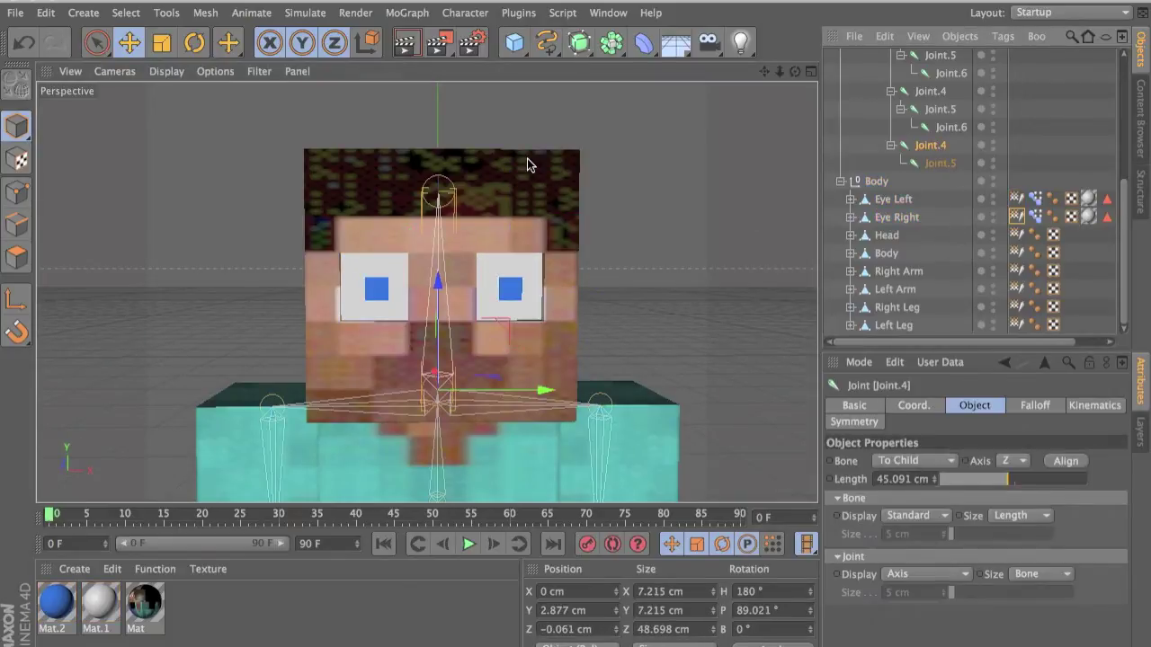
{"action": "left_click", "coordinate": [527, 160]}
{"action": "left_click", "coordinate": [935, 149]}
{"action": "key", "text": "r"}
{"action": "left_click_drag", "start_coordinate": [457, 410], "coordinate": [440, 321]}
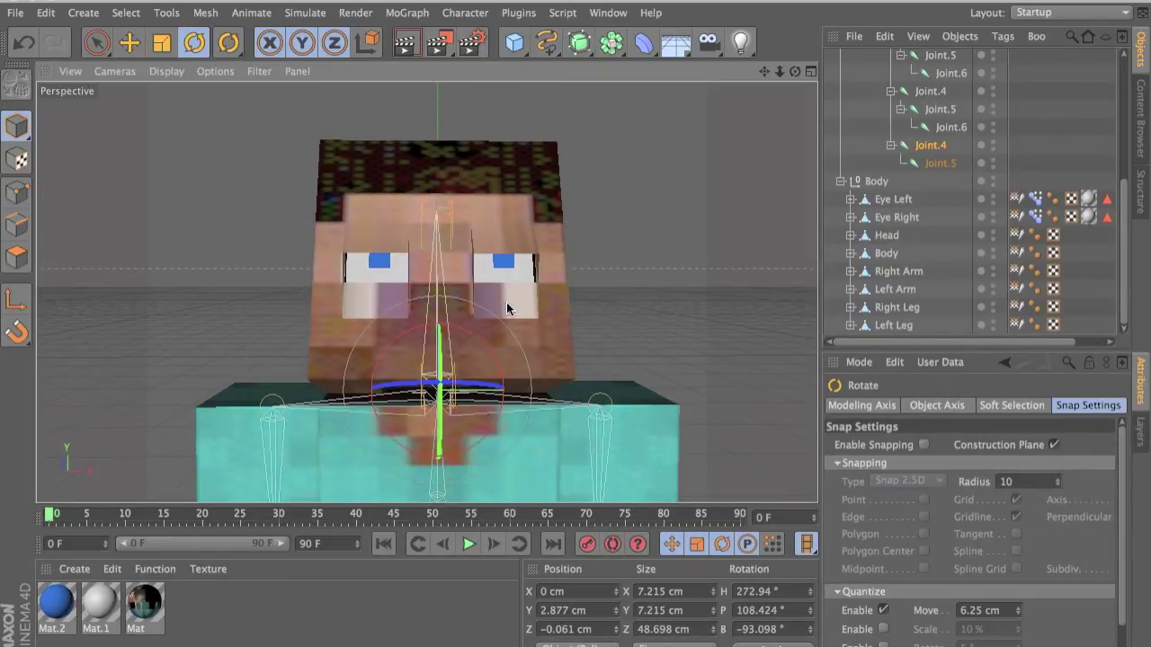
{"action": "key", "text": "ctrl+z"}
Delete the Skin object and the Weight tag from the Head, and select the Head mesh
{"action": "left_click", "coordinate": [886, 253]}
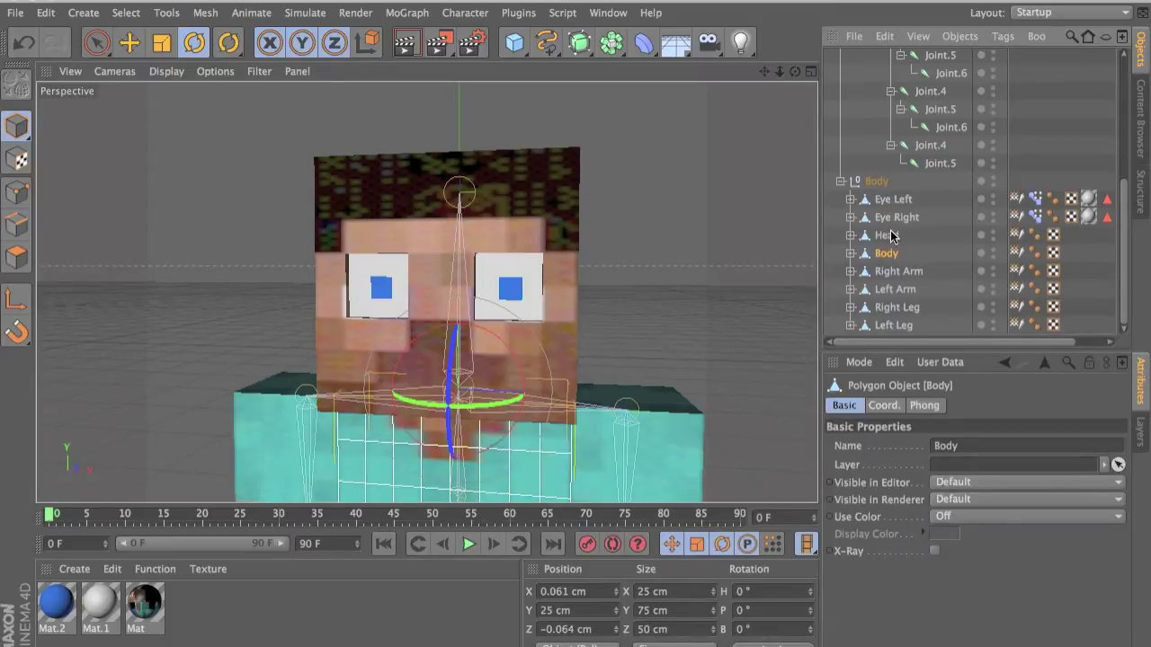
{"action": "left_click", "coordinate": [887, 235]}
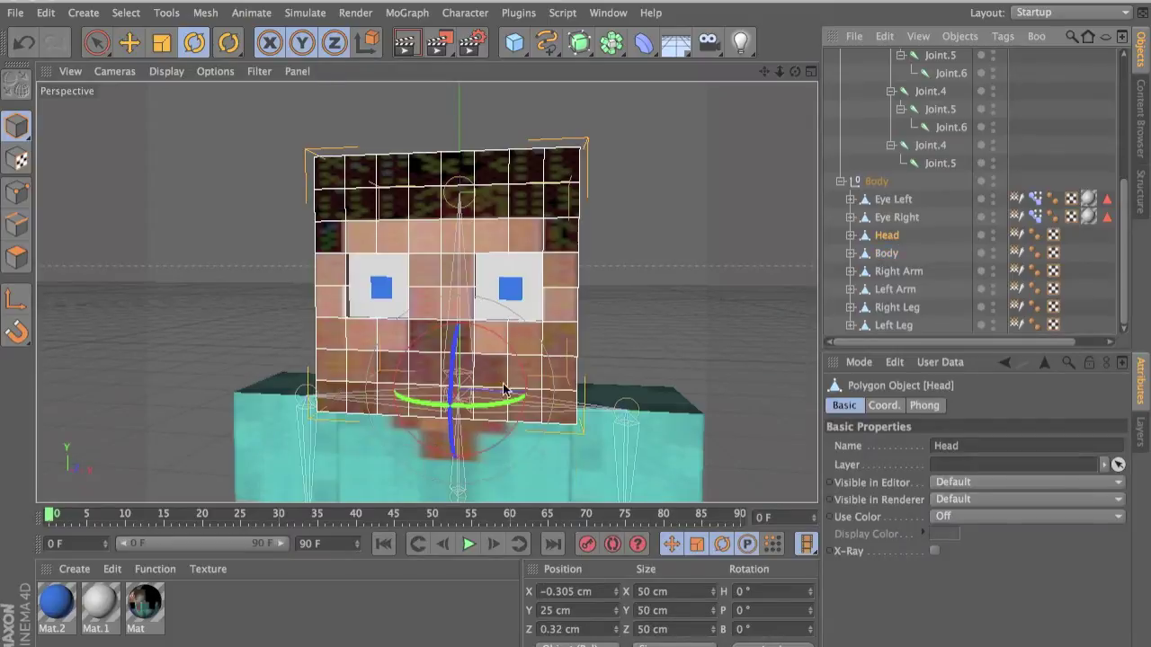
{"action": "left_click", "coordinate": [850, 236]}
{"action": "left_click", "coordinate": [890, 257]}
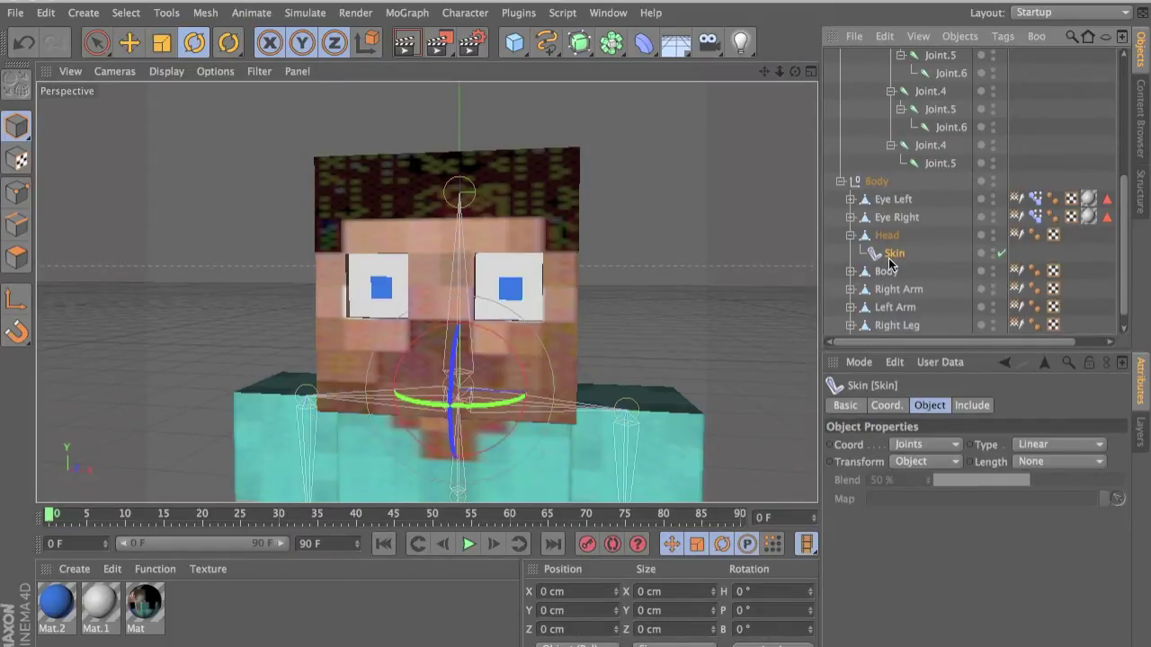
{"action": "key", "text": "Delete"}
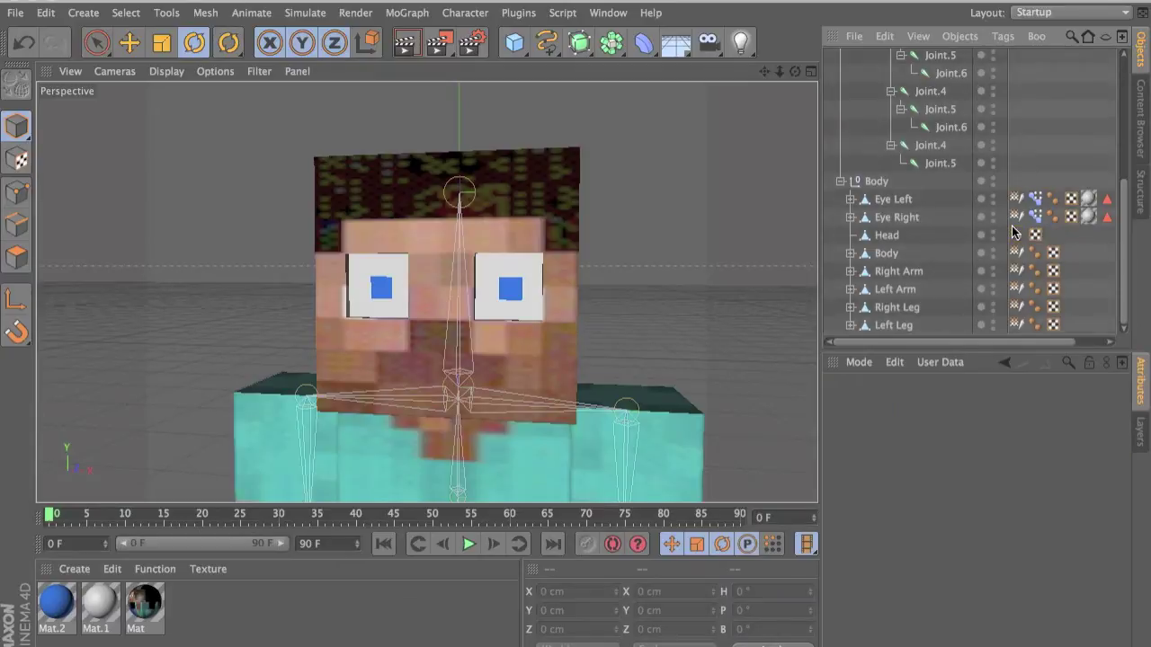
{"action": "left_click", "coordinate": [888, 236]}
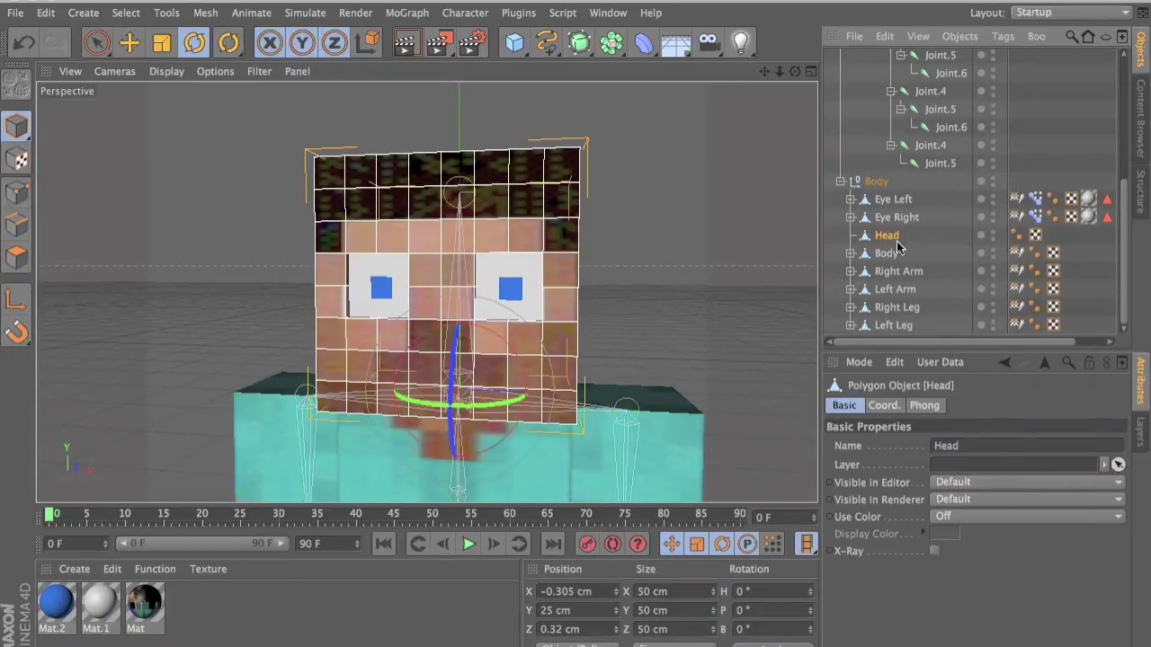
Bind the Head mesh to the head joint, the last Joint.4 in the Control hierarchy
{"action": "left_click", "coordinate": [935, 147], "text": "ctrl"}
{"action": "left_click", "coordinate": [472, 13]}
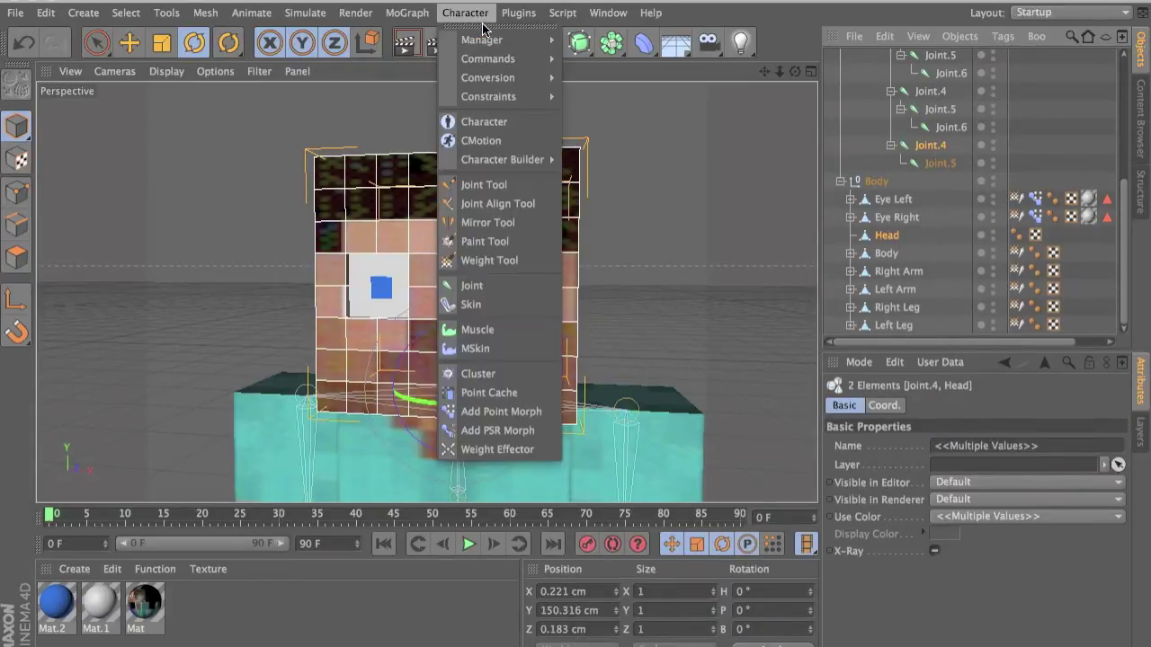
{"action": "mouse_move", "coordinate": [464, 13]}
{"action": "mouse_move", "coordinate": [488, 67]}
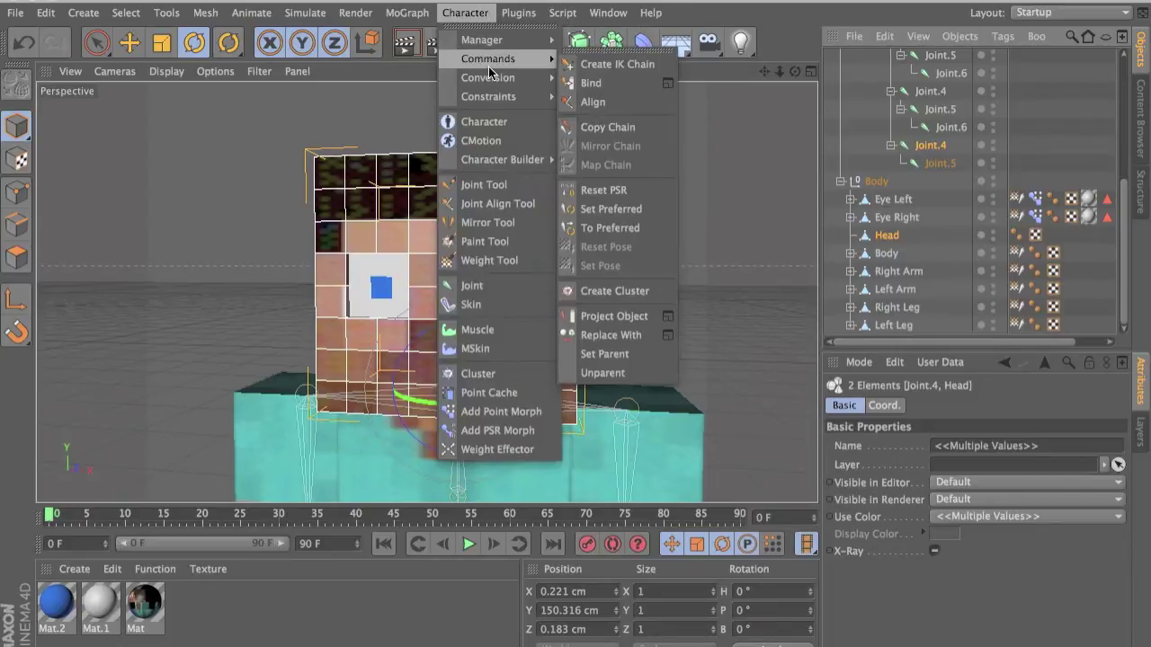
{"action": "left_click", "coordinate": [618, 83]}
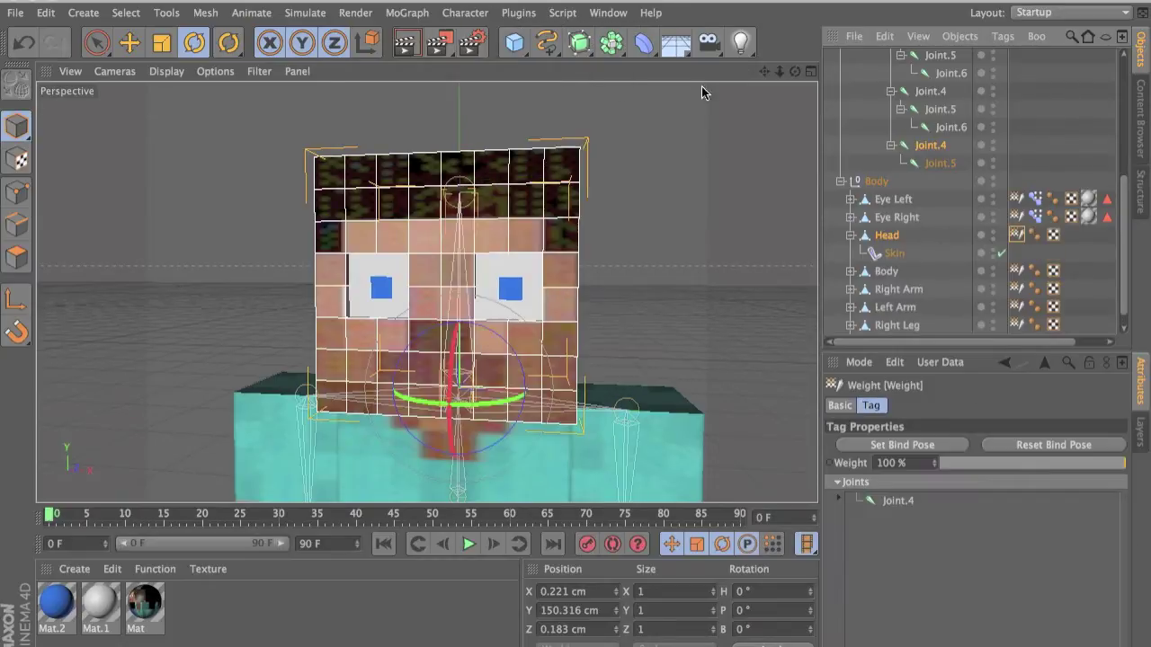
Collapse the Head object, rotate the head joint as a test of the head binding and undo the rotation
{"action": "left_click", "coordinate": [861, 232]}
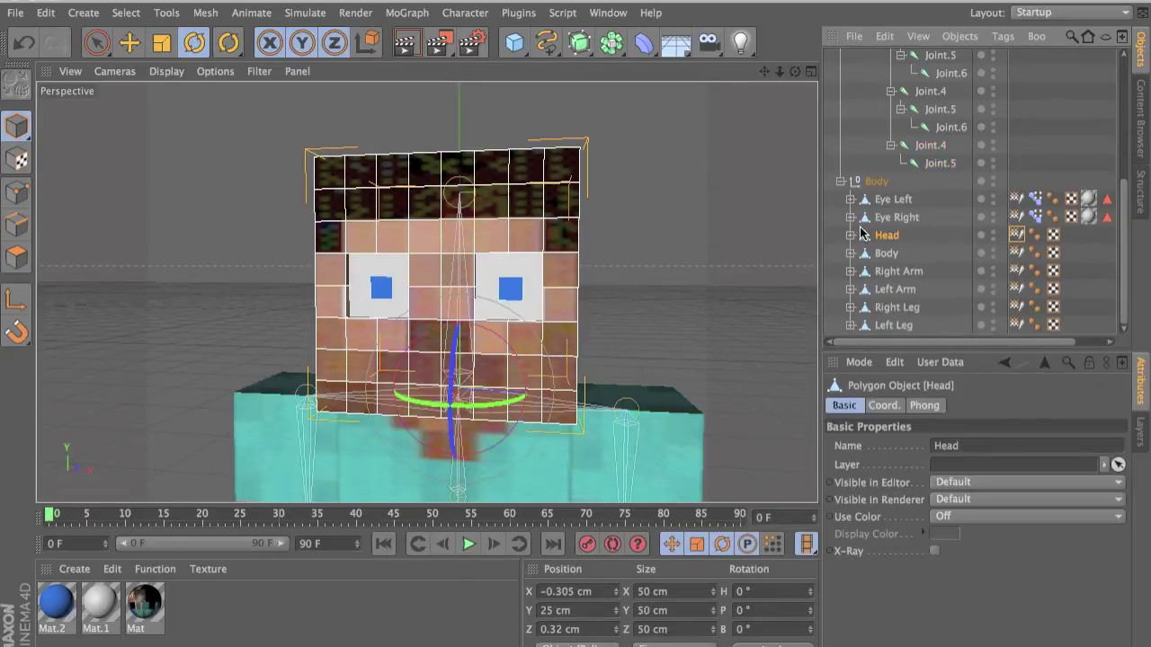
{"action": "left_click", "coordinate": [926, 162]}
{"action": "left_click", "coordinate": [929, 145]}
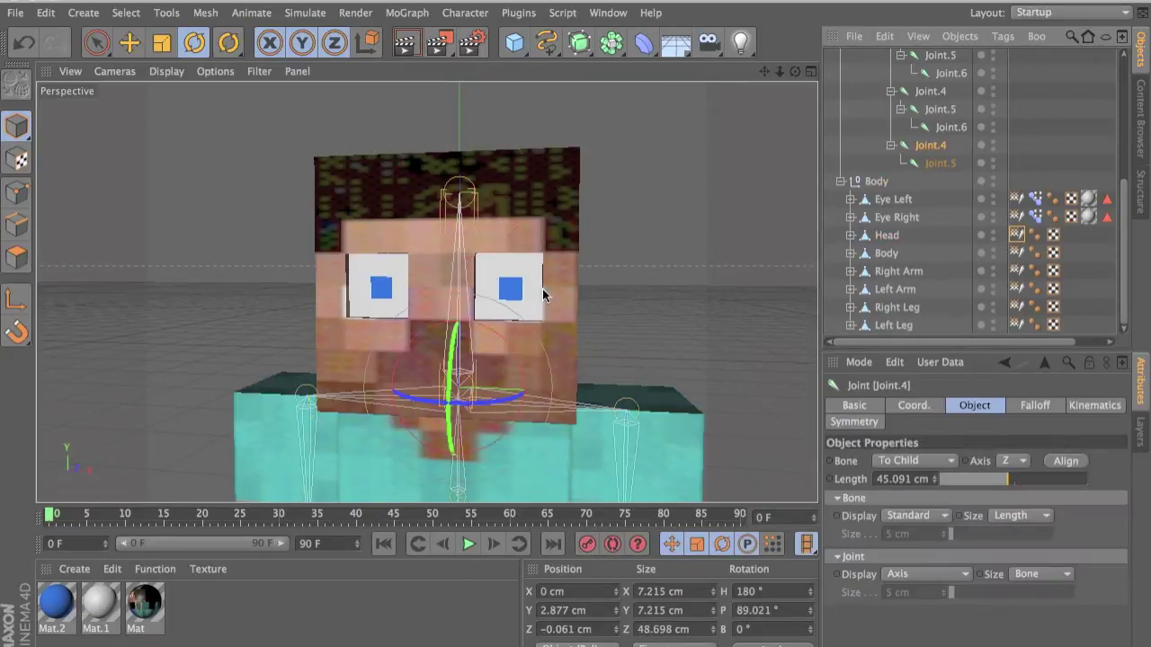
{"action": "left_click_drag", "start_coordinate": [460, 369], "coordinate": [426, 450]}
{"action": "key", "text": "super+z"}
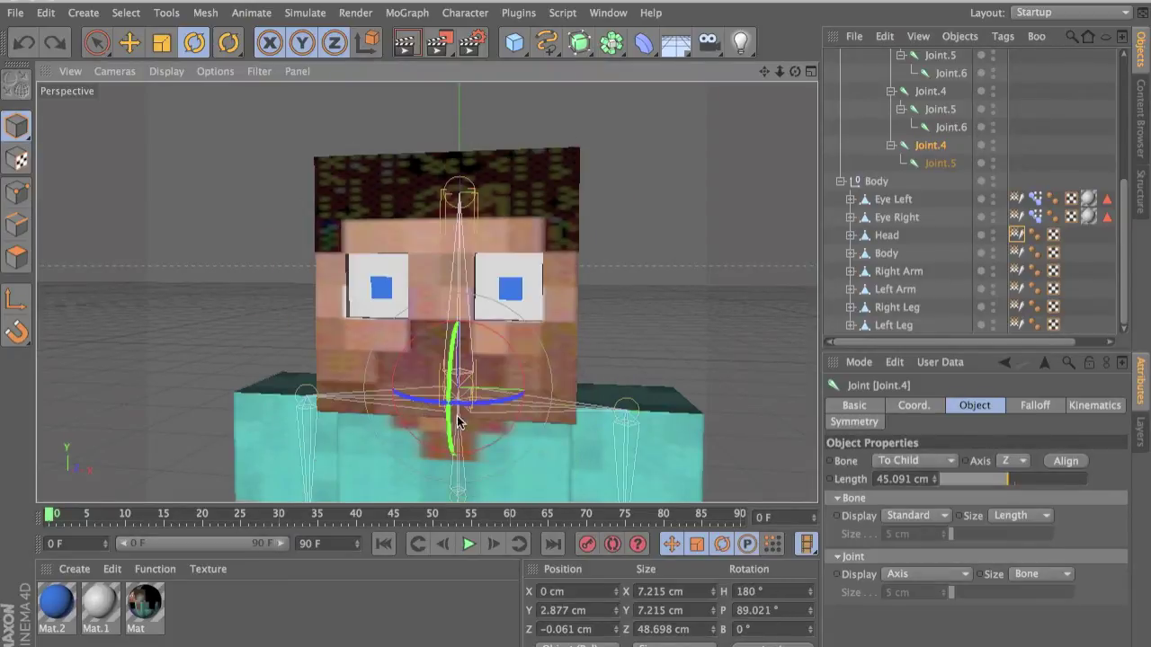
{"action": "mouse_move", "coordinate": [590, 378]}
{"action": "left_mouse_down", "text": "alt"}
{"action": "mouse_move", "coordinate": [640, 383]}
{"action": "mouse_move", "coordinate": [581, 394]}
{"action": "left_mouse_up", "text": "alt"}
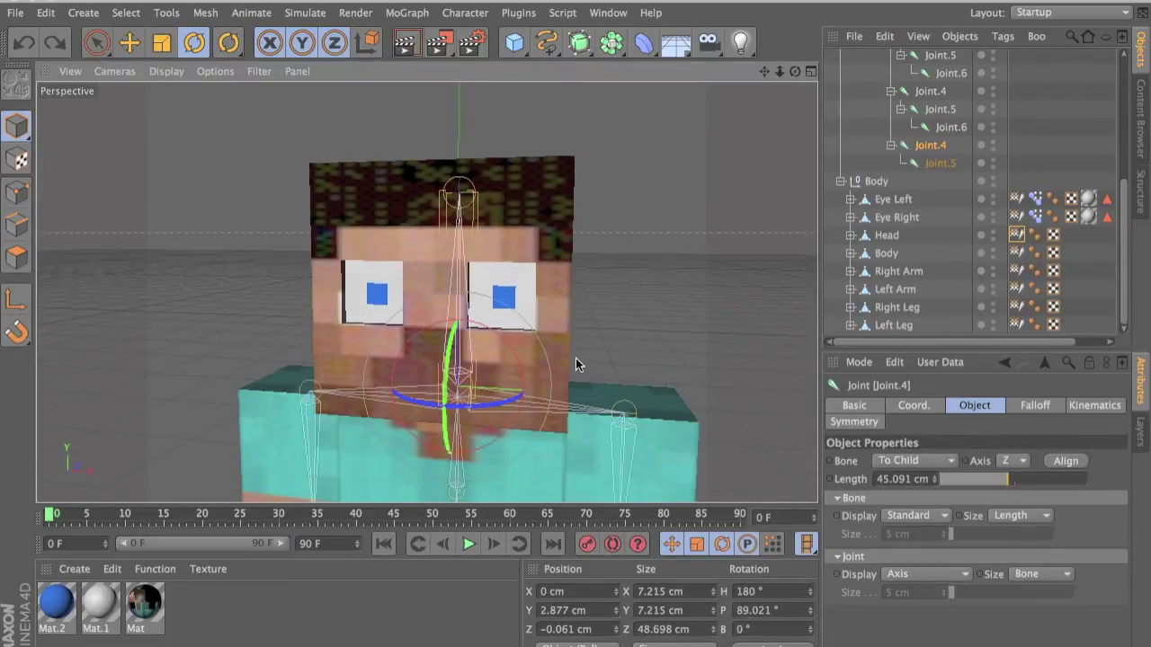
{"action": "middle_click_drag", "start_coordinate": [576, 361], "coordinate": [664, 334], "text": "alt"}
{"action": "scroll", "coordinate": [664, 335], "scroll_direction": "up", "scroll_amount": 1}
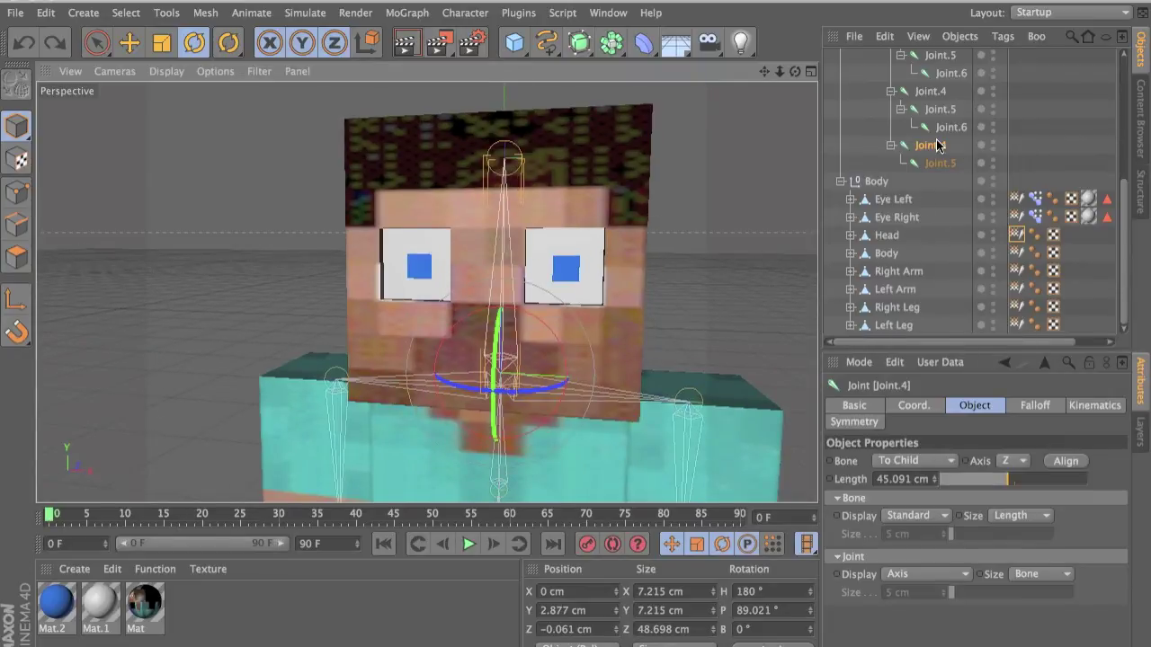
{"action": "scroll", "coordinate": [937, 146], "scroll_direction": "up", "scroll_amount": 5}
{"action": "left_click_drag", "start_coordinate": [643, 243], "coordinate": [570, 306], "text": "alt"}
{"action": "scroll", "coordinate": [570, 305], "scroll_direction": "down", "scroll_amount": 5}
{"action": "middle_click_drag", "start_coordinate": [585, 298], "coordinate": [567, 212], "text": "alt"}
Create a new purple material with color R 204, G 89, B 204 and its Specular channel turned off
{"action": "left_click", "coordinate": [190, 610]}
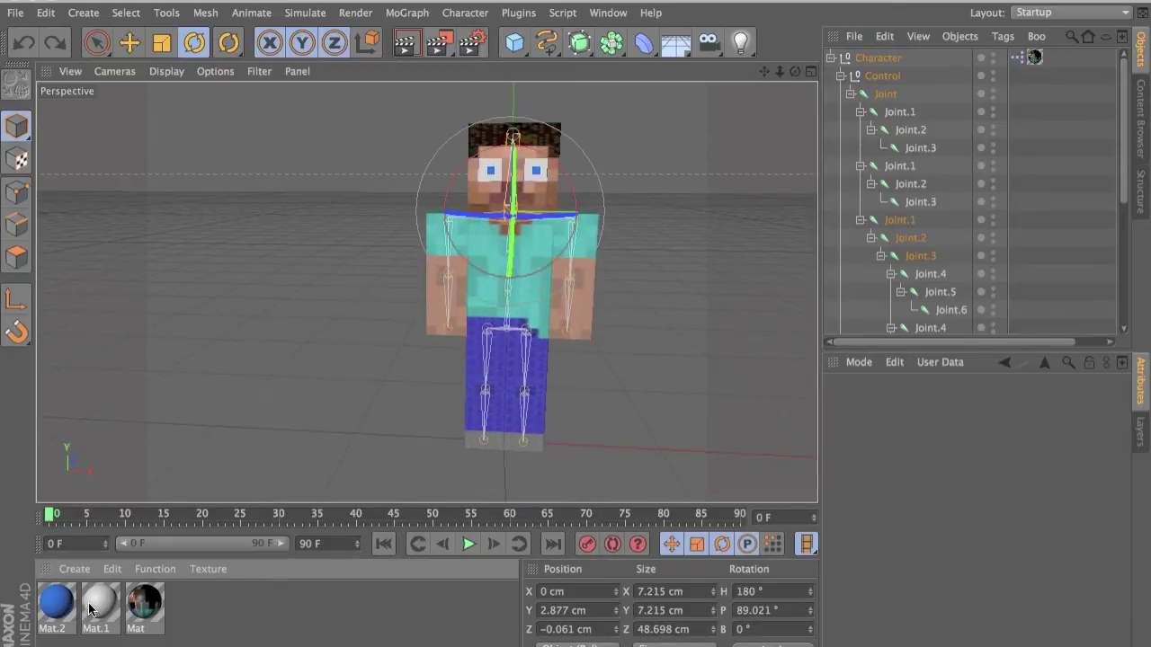
{"action": "double_click", "coordinate": [224, 617]}
{"action": "double_click", "coordinate": [74, 608]}
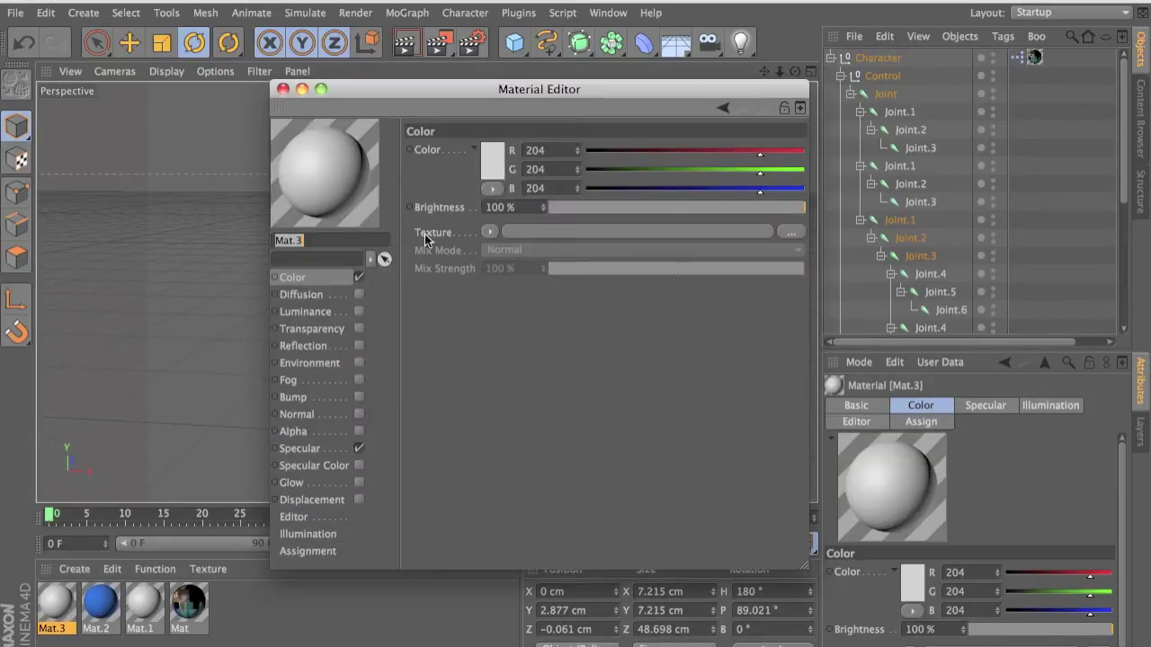
{"action": "left_click", "coordinate": [489, 205]}
{"action": "left_click_drag", "start_coordinate": [610, 171], "coordinate": [654, 169]}
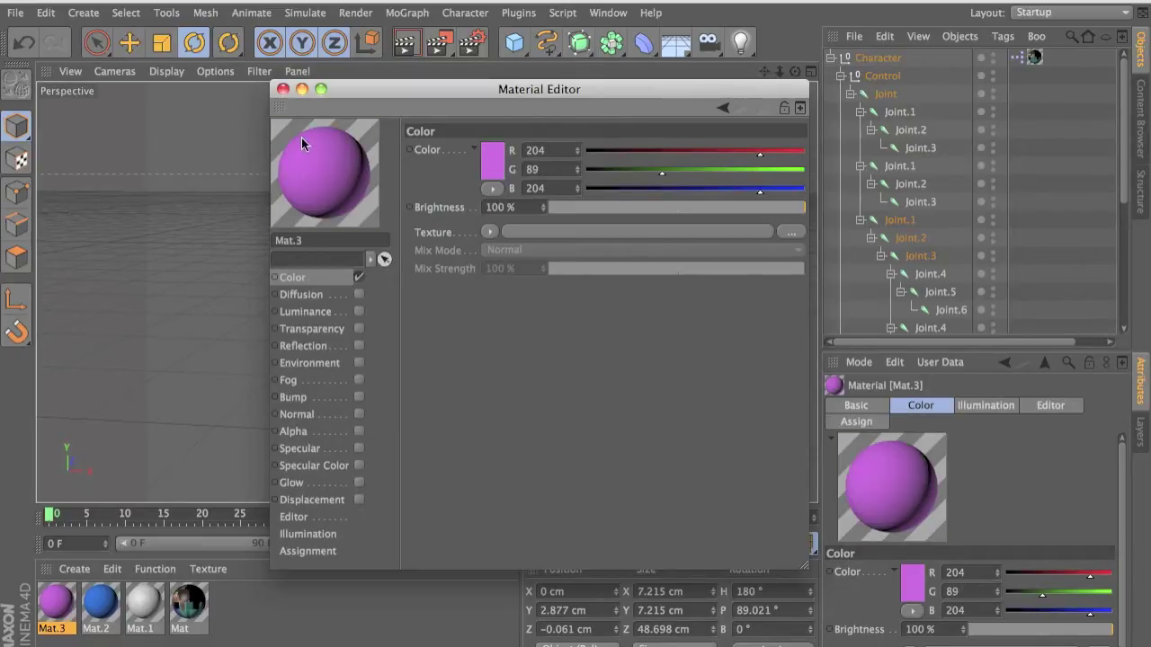
{"action": "left_click", "coordinate": [283, 89]}
{"action": "left_click_drag", "start_coordinate": [525, 365], "coordinate": [676, 393]}
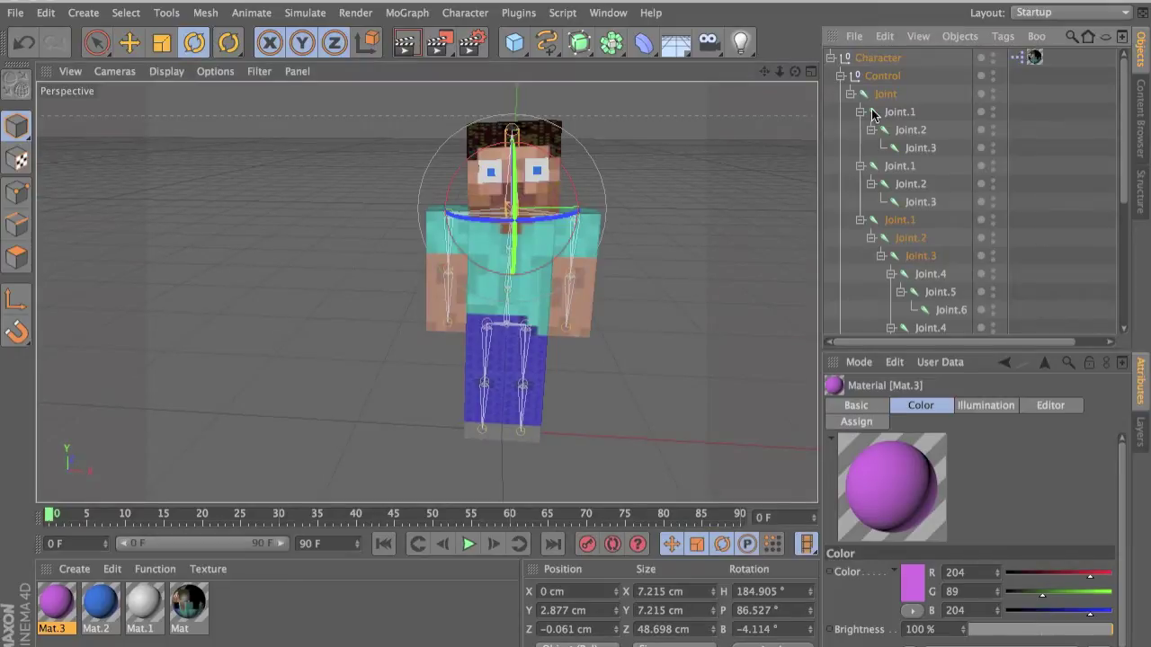
{"action": "middle_click_drag", "start_coordinate": [764, 268], "coordinate": [650, 261], "text": "alt"}
{"action": "mouse_move", "coordinate": [649, 260]}
{"action": "left_mouse_down", "text": "alt"}
{"action": "mouse_move", "coordinate": [676, 220]}
{"action": "mouse_move", "coordinate": [649, 267]}
{"action": "left_mouse_up", "text": "alt"}
{"action": "key", "text": "super+z"}
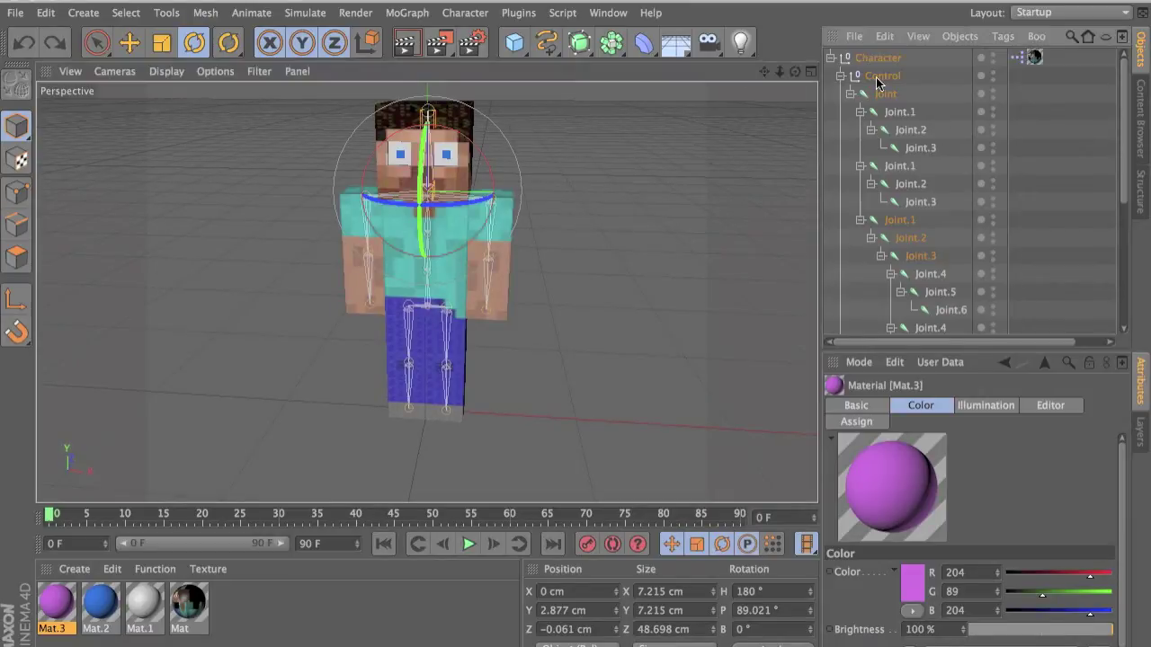
Add a Plane primitive to the scene
{"action": "scroll", "coordinate": [876, 83], "scroll_direction": "down", "scroll_amount": 5}
{"action": "scroll", "coordinate": [876, 83], "scroll_direction": "up", "scroll_amount": 5}
{"action": "left_click_drag", "start_coordinate": [514, 42], "coordinate": [677, 99]}
{"action": "key", "text": "ctrl+shift+z"}
{"action": "key", "text": "ctrl+shift+z"}
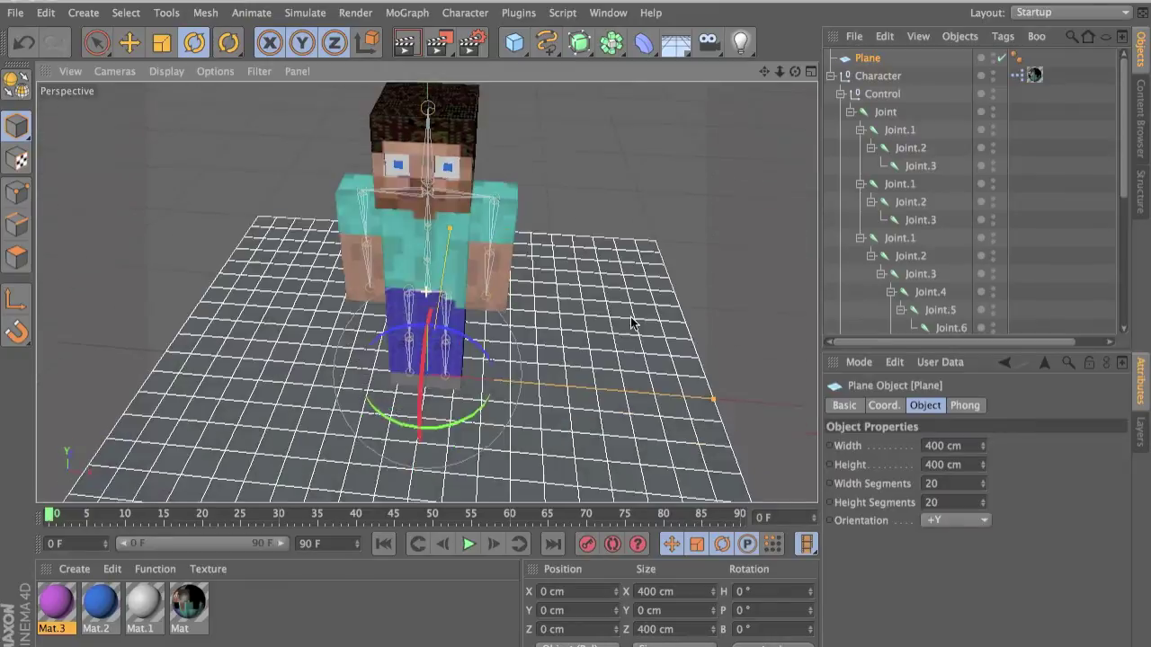
Set the plane's width and height to 12.5 cm, with 1 width segment and 2 height segments
{"action": "left_click", "coordinate": [900, 385]}
{"action": "key", "text": "Tab"}
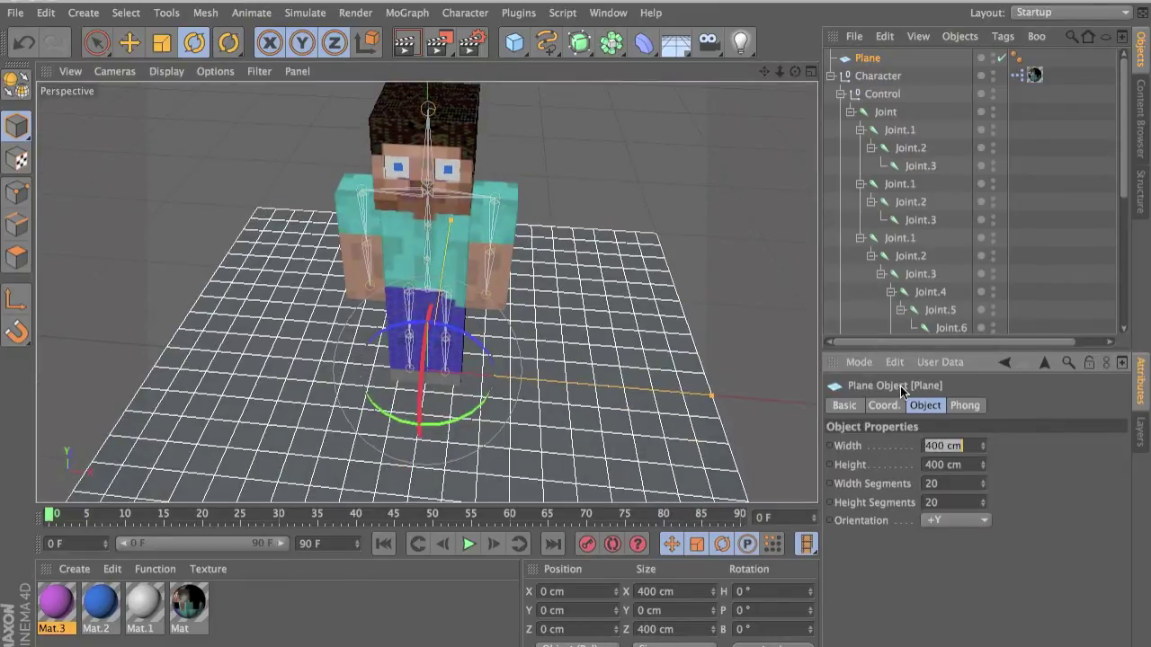
{"action": "type", "text": "12.5"}
{"action": "key", "text": "Tab"}
{"action": "type", "text": "12.5"}
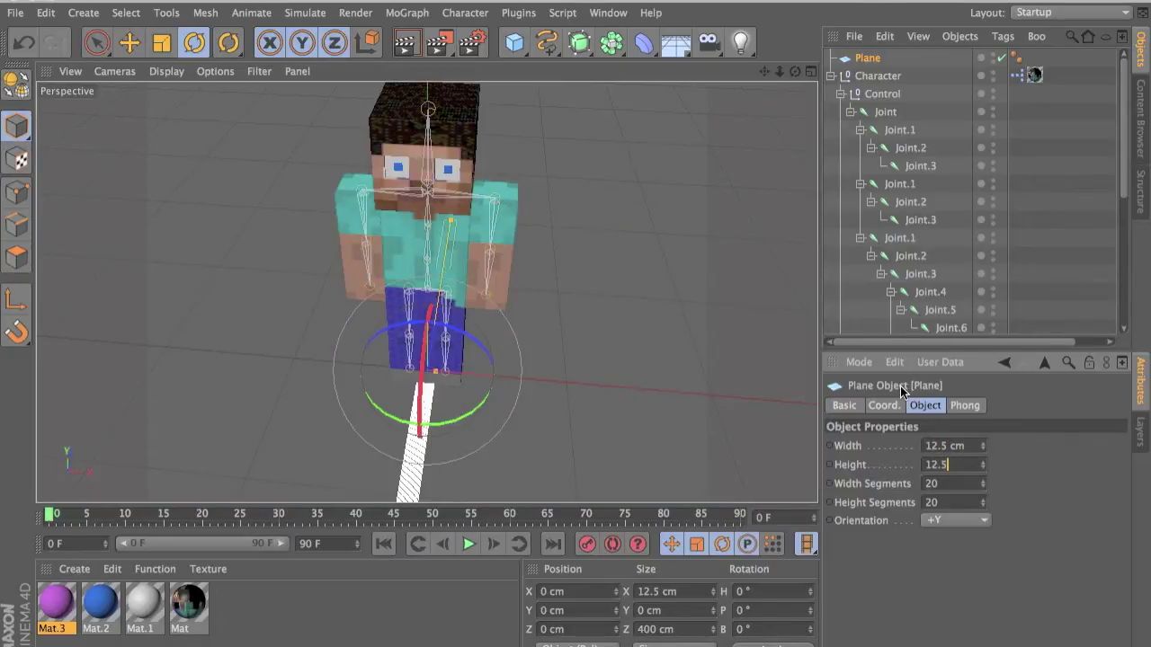
{"action": "key", "text": "Tab"}
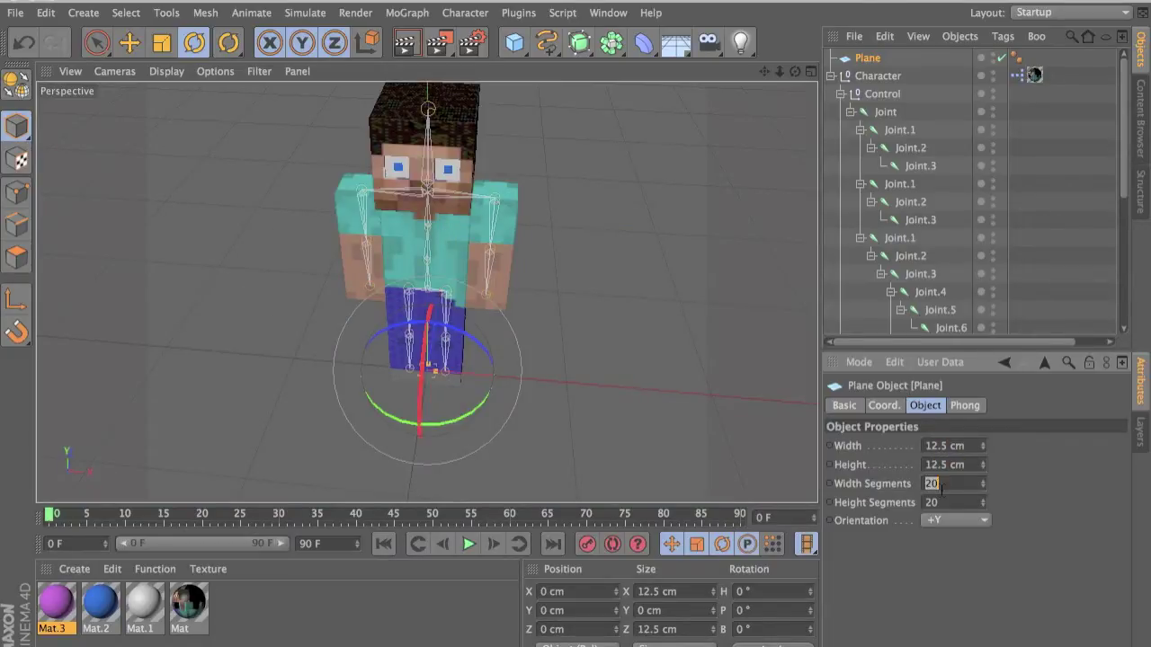
{"action": "type", "text": "1"}
{"action": "key", "text": "Tab"}
{"action": "type", "text": "2"}
Set the plane's pitch rotation to 90° so it stands upright, and make it editable
{"action": "left_click", "coordinate": [883, 405]}
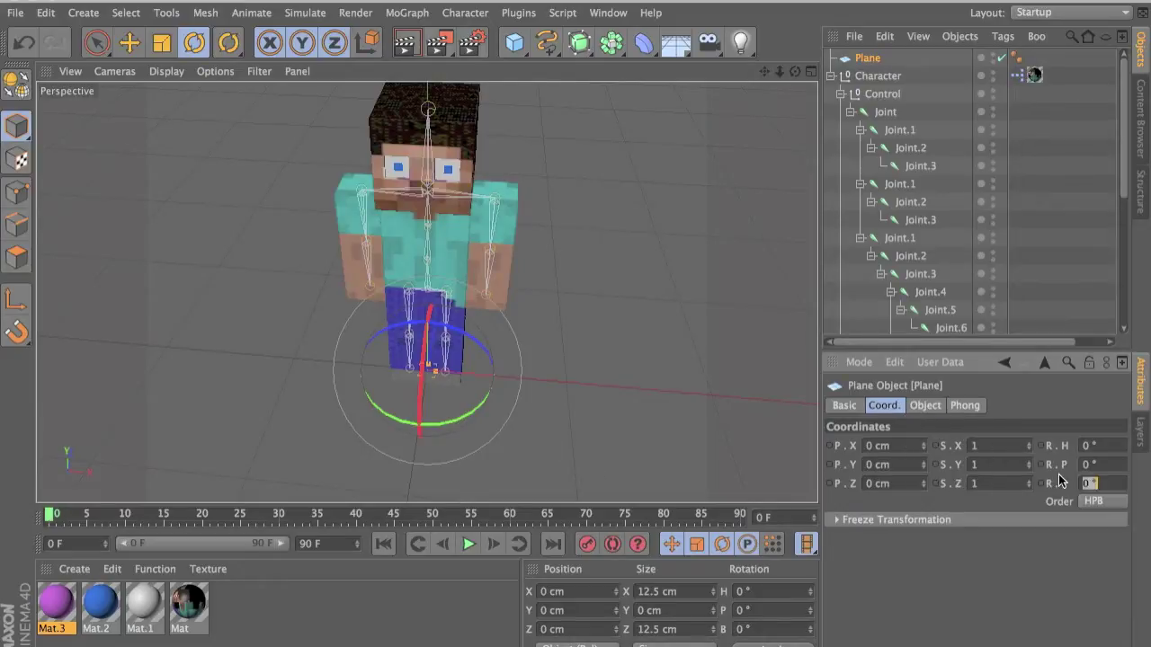
{"action": "type", "text": "90"}
{"action": "key", "text": "Return"}
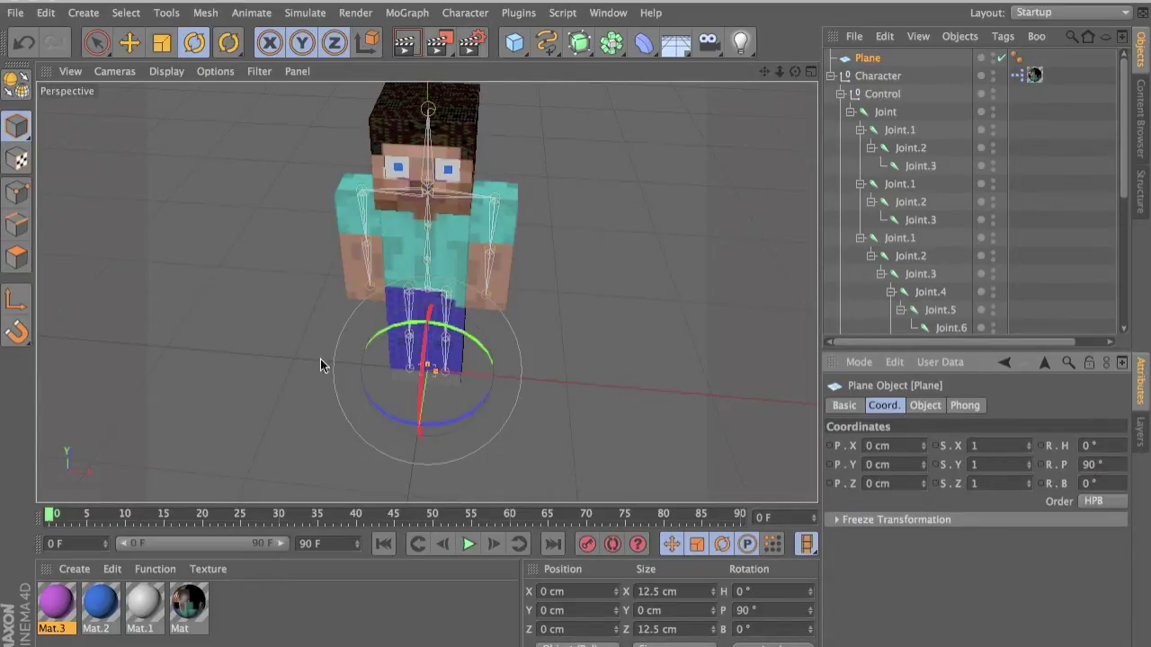
{"action": "left_click", "coordinate": [29, 86]}
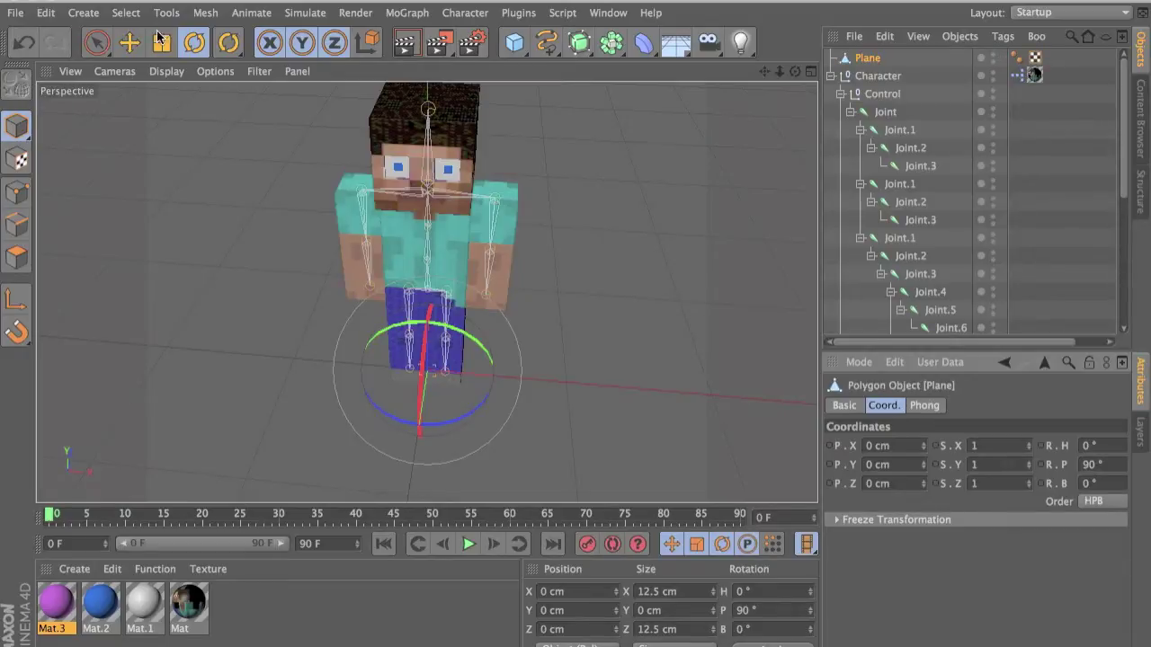
Move the plane over the eye on the negative X side, to X -12.5, Y 175, Z -25 cm
{"action": "left_click", "coordinate": [127, 43]}
{"action": "left_click_drag", "start_coordinate": [429, 313], "coordinate": [421, 120]}
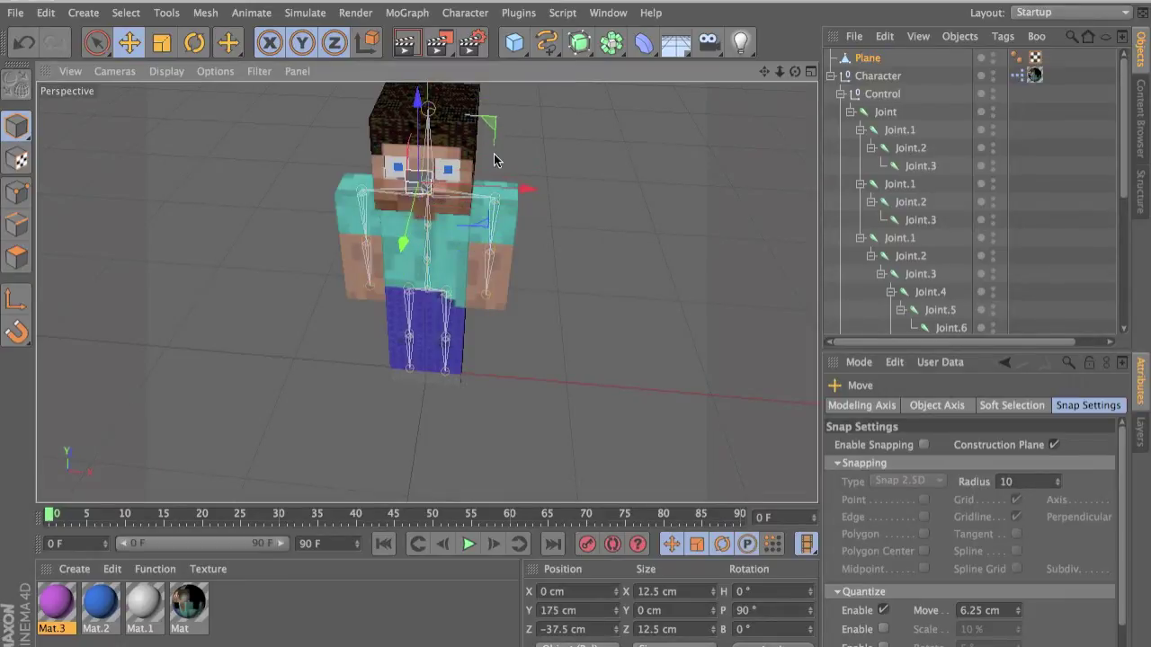
{"action": "left_click_drag", "start_coordinate": [503, 190], "coordinate": [521, 112]}
{"action": "scroll", "coordinate": [521, 108], "scroll_direction": "up", "scroll_amount": 6}
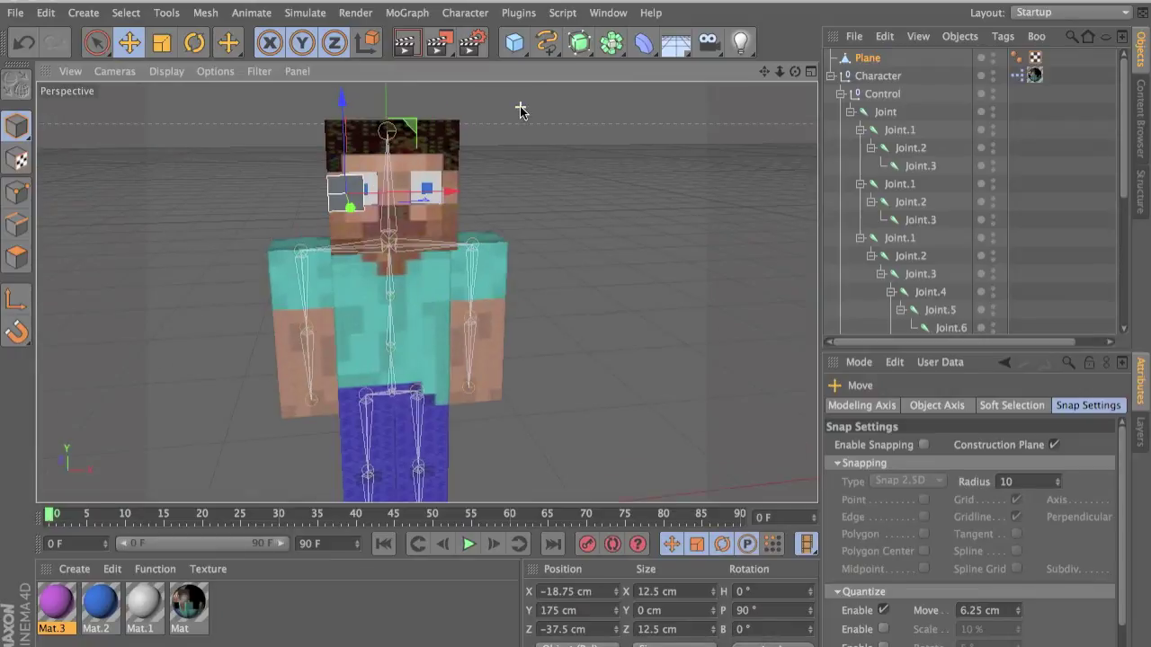
{"action": "left_click_drag", "start_coordinate": [251, 251], "coordinate": [367, 300], "text": "alt"}
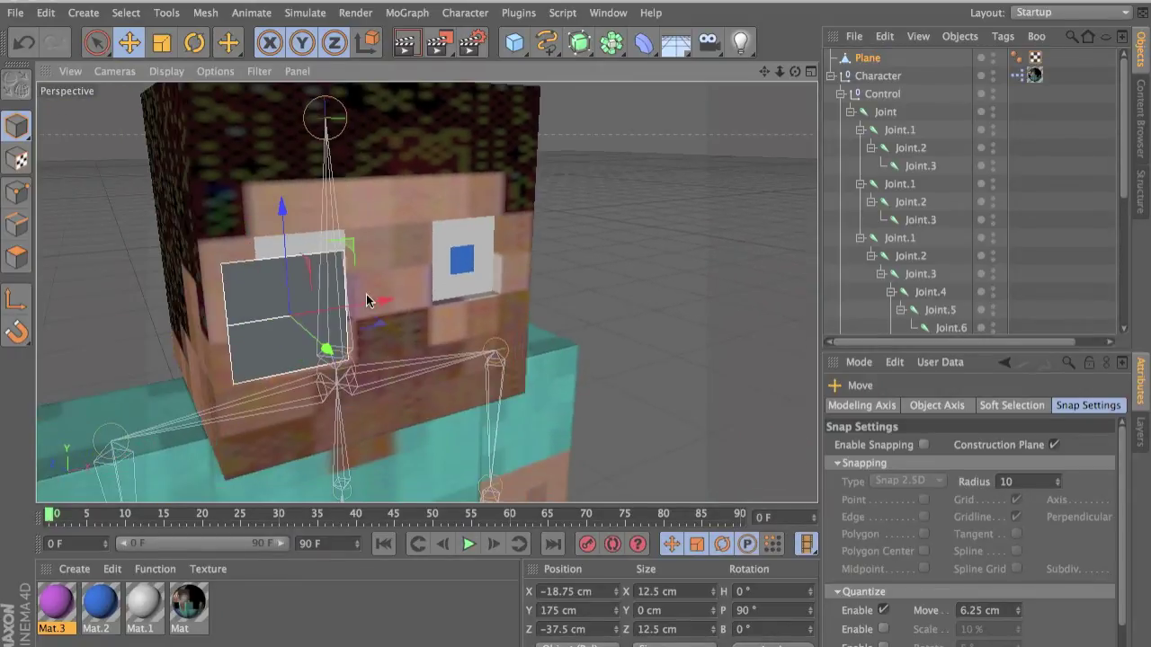
{"action": "left_click", "coordinate": [322, 342]}
{"action": "left_click_drag", "start_coordinate": [322, 342], "coordinate": [355, 275]}
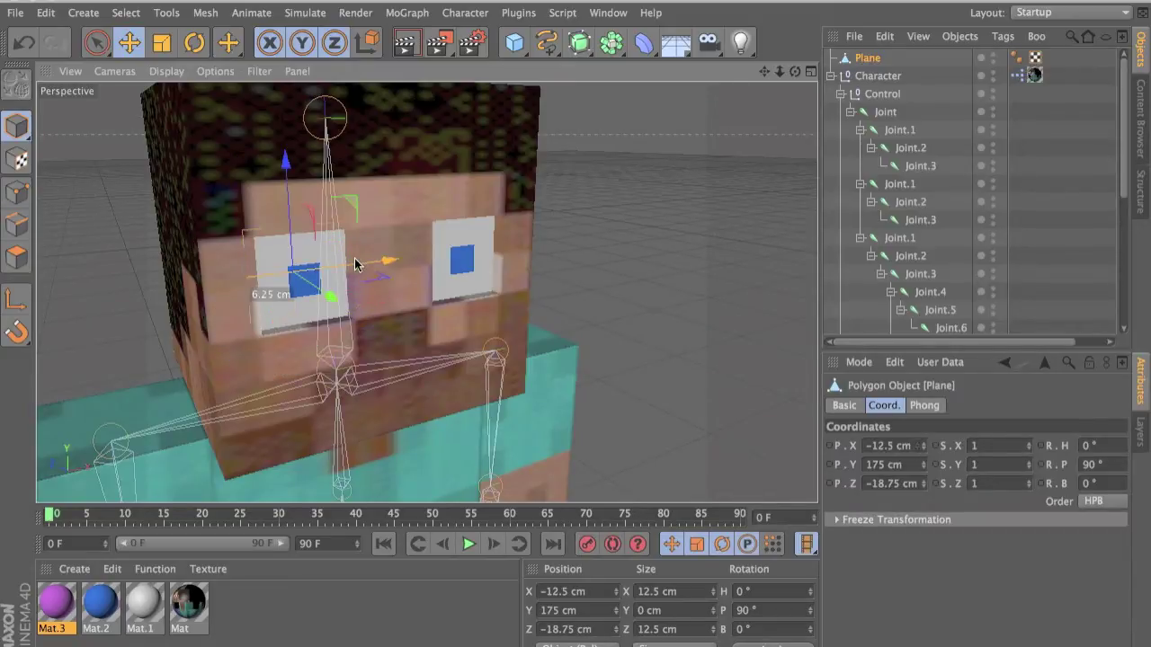
{"action": "left_click_drag", "start_coordinate": [365, 317], "coordinate": [216, 263], "text": "alt"}
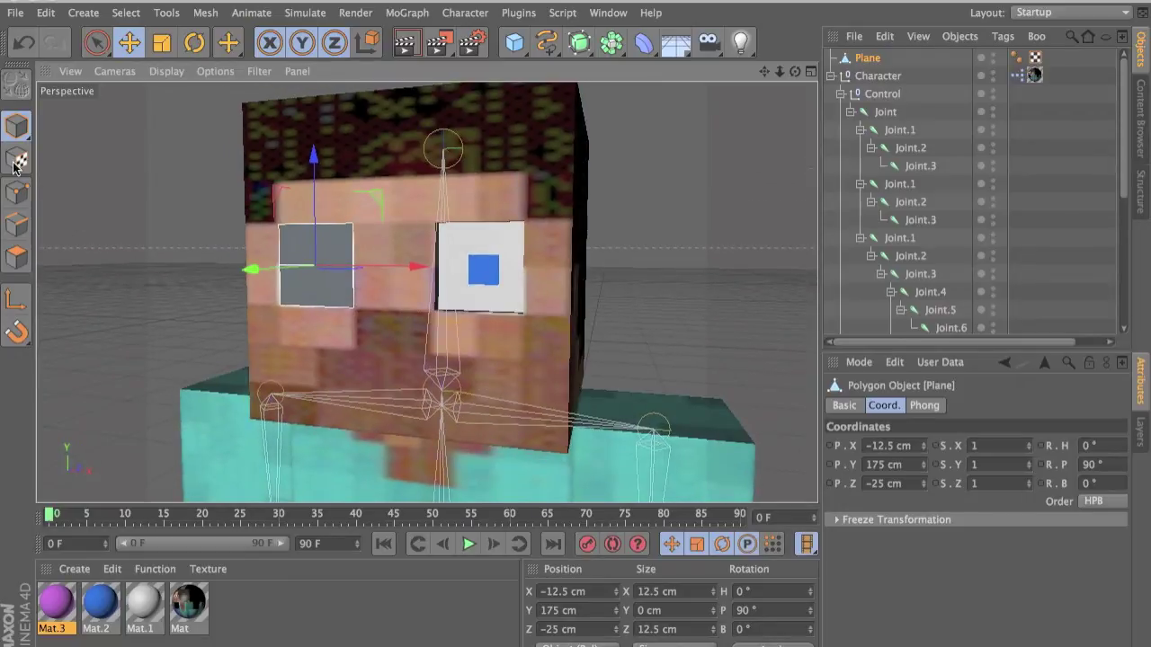
Turn off movement quantizing and push the plane slightly into the eye opening, to a Z position of about -22.9 cm
{"action": "left_click", "coordinate": [136, 47]}
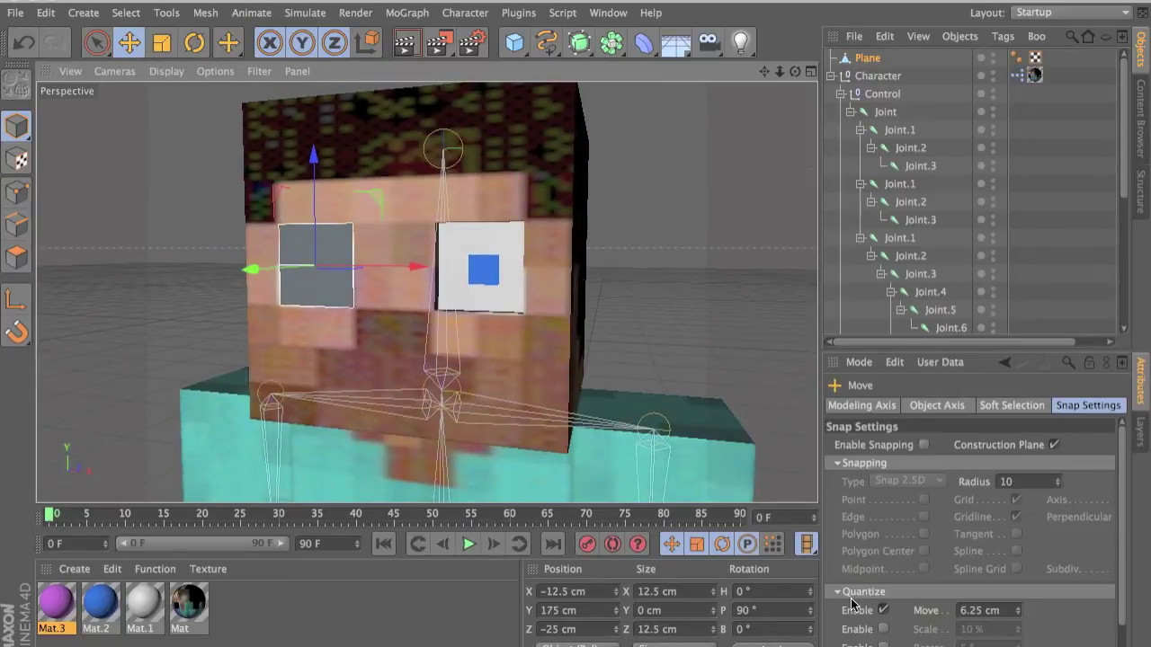
{"action": "left_click_drag", "start_coordinate": [252, 270], "coordinate": [270, 276]}
{"action": "left_click_drag", "start_coordinate": [379, 326], "coordinate": [458, 301], "text": "alt"}
{"action": "scroll", "coordinate": [420, 334], "scroll_direction": "up", "scroll_amount": 3}
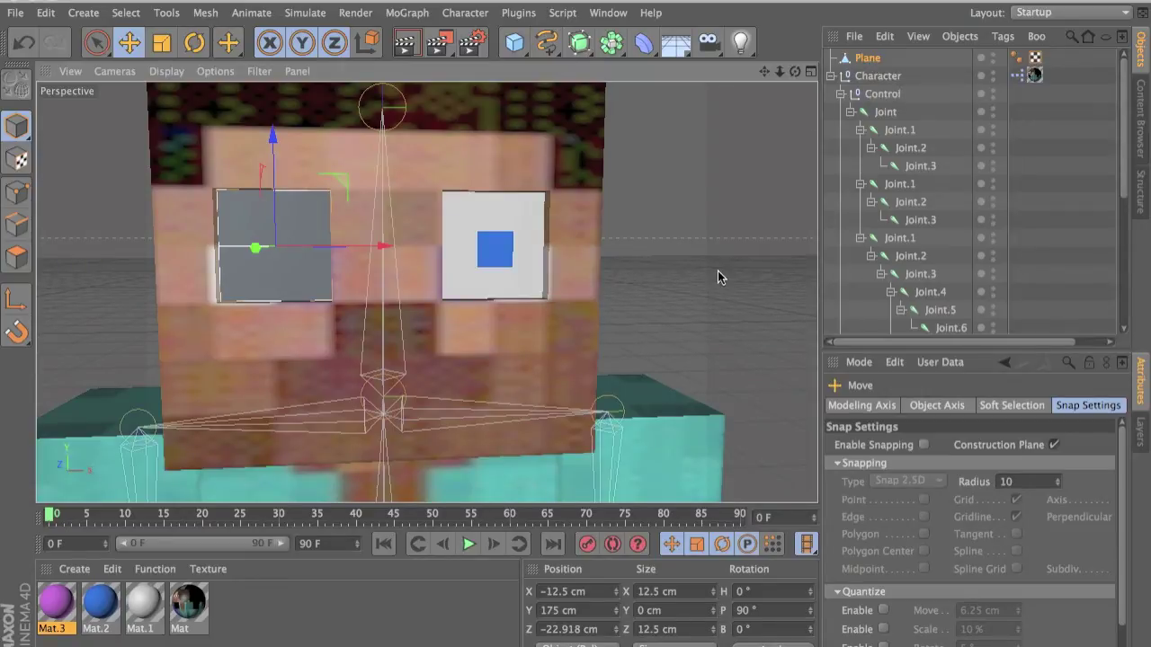
Rename the plane as EyeBrow and add a point morph to it
{"action": "left_click", "coordinate": [863, 59]}
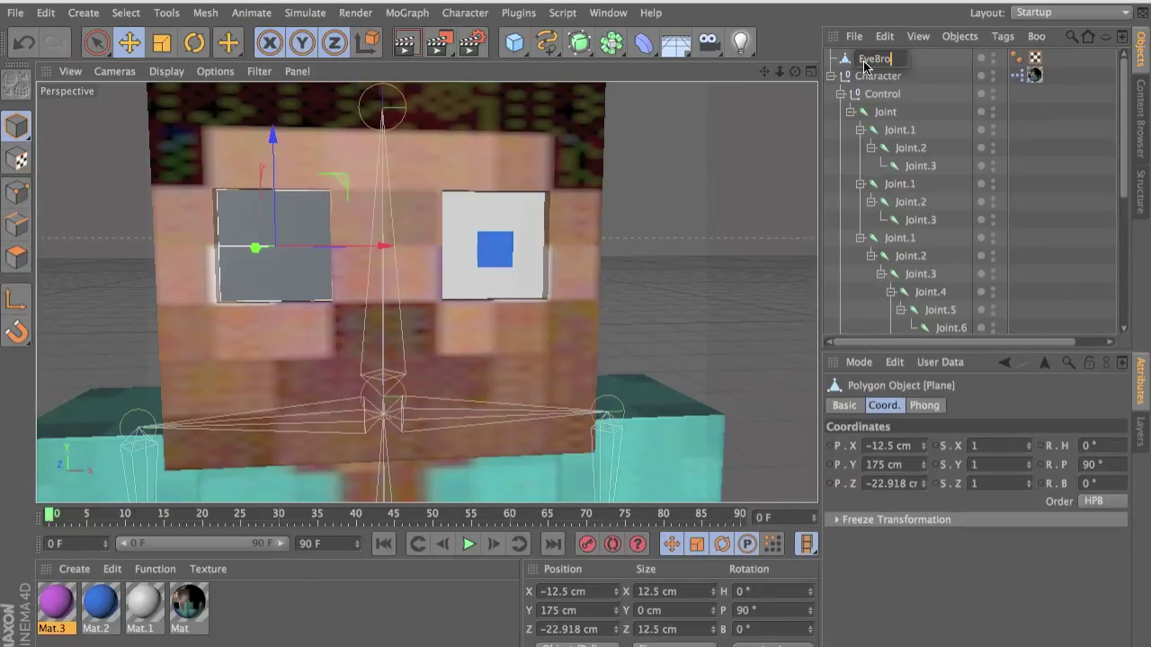
{"action": "type", "text": "EyeBrow"}
{"action": "key", "text": "Return"}
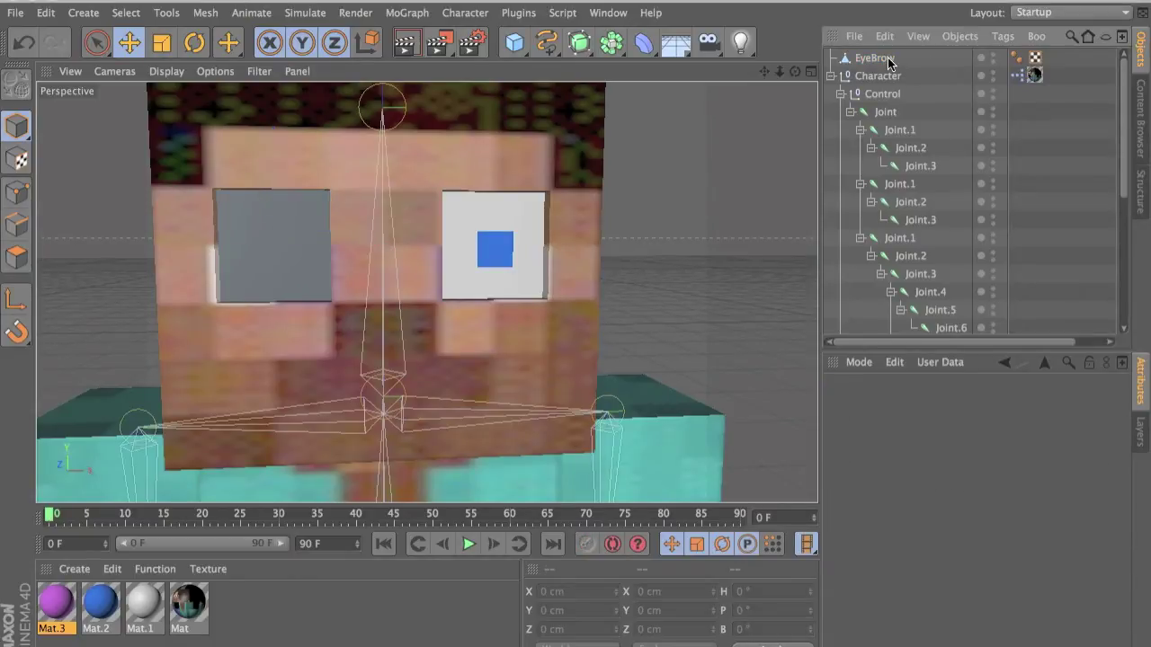
{"action": "left_click", "coordinate": [463, 13]}
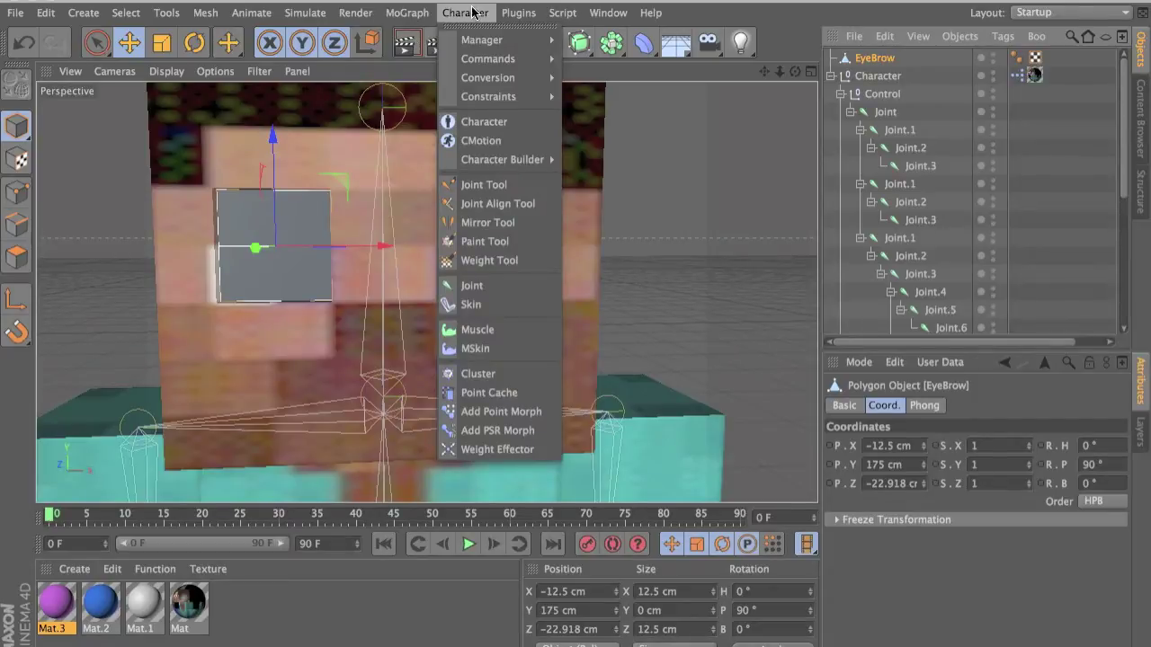
{"action": "left_click", "coordinate": [499, 412]}
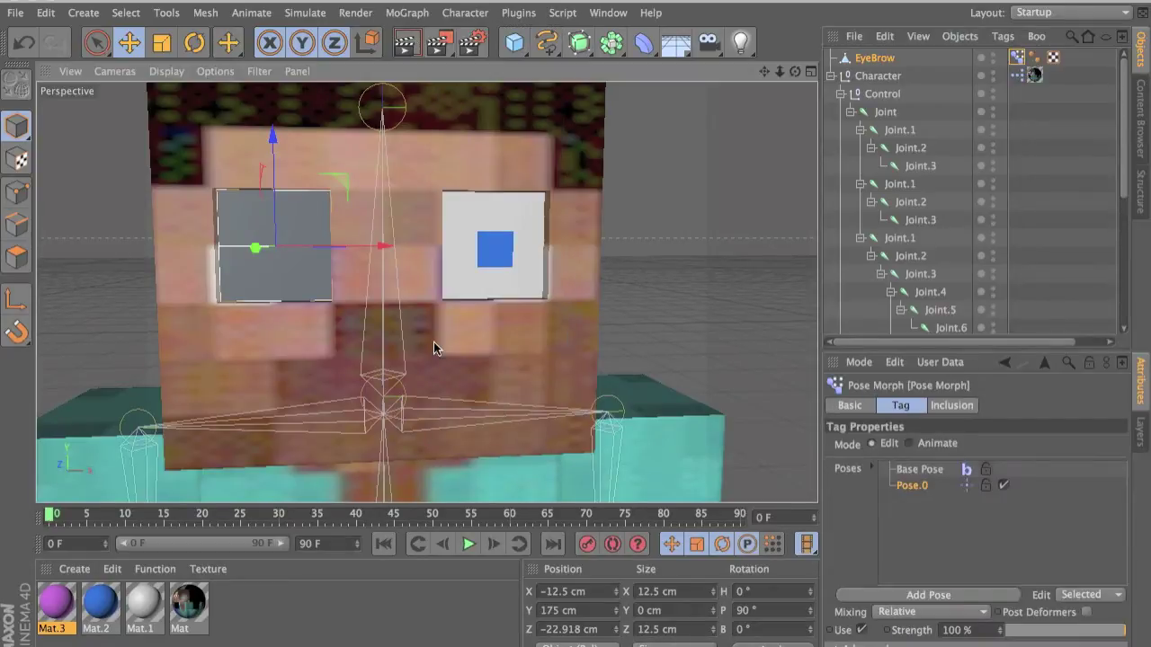
Apply the purple material Mat.3 to the EyeBrow plane
{"action": "scroll", "coordinate": [434, 342], "scroll_direction": "up", "scroll_amount": 3}
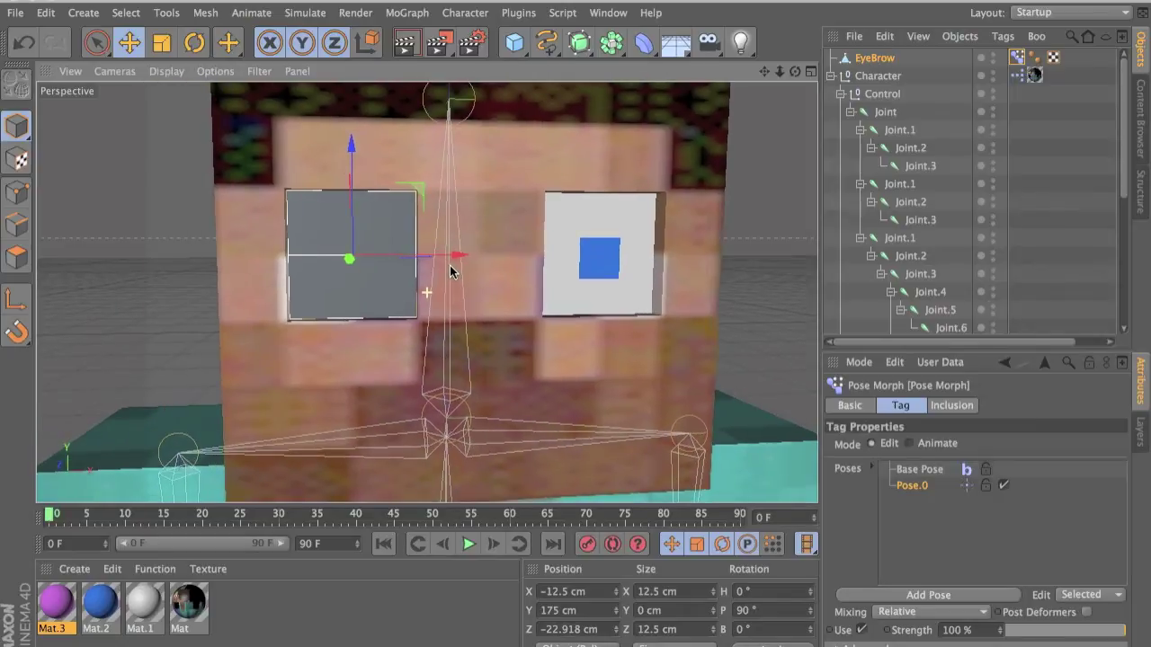
{"action": "scroll", "coordinate": [449, 266], "scroll_direction": "up", "scroll_amount": 2}
{"action": "left_click_drag", "start_coordinate": [56, 602], "coordinate": [202, 355]}
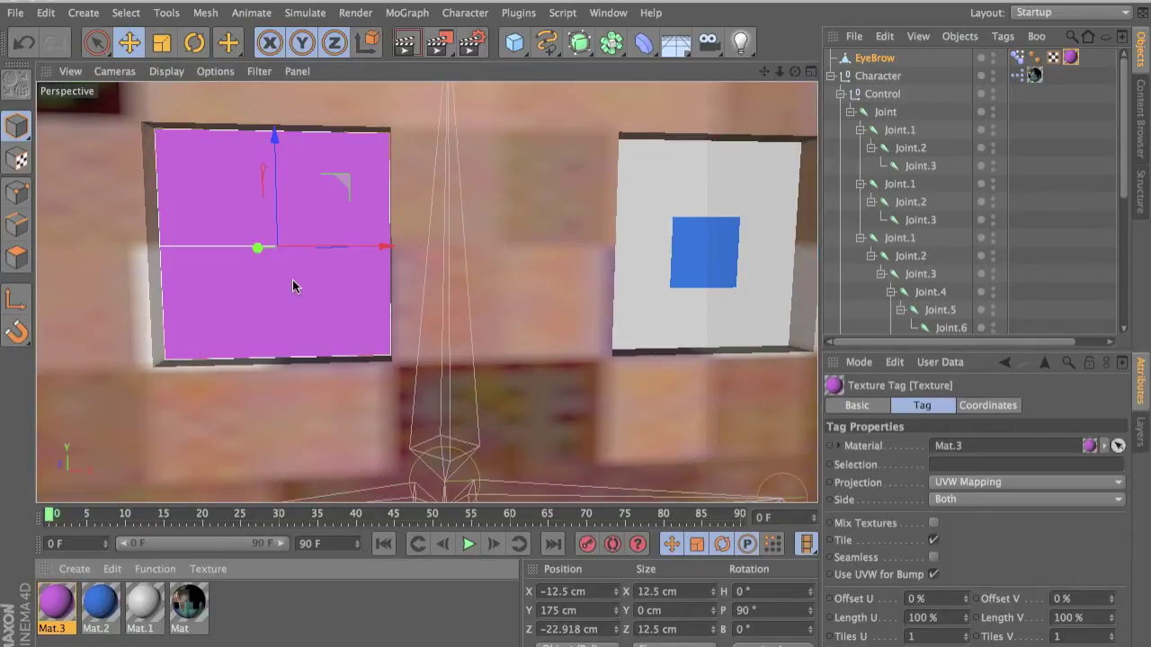
Disconnect the upper polygon of the EyeBrow plane from the lower one, with Preserve Groups enabled
{"action": "left_click", "coordinate": [18, 254]}
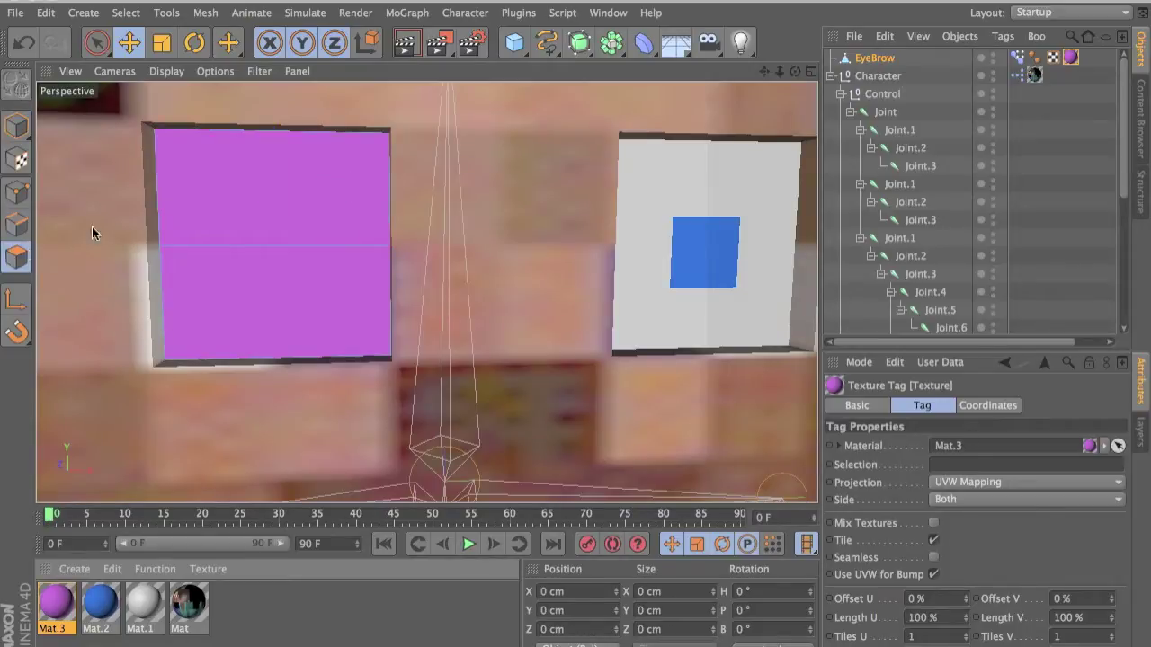
{"action": "left_click", "coordinate": [314, 197]}
{"action": "left_click", "coordinate": [387, 259]}
{"action": "right_click", "coordinate": [382, 229]}
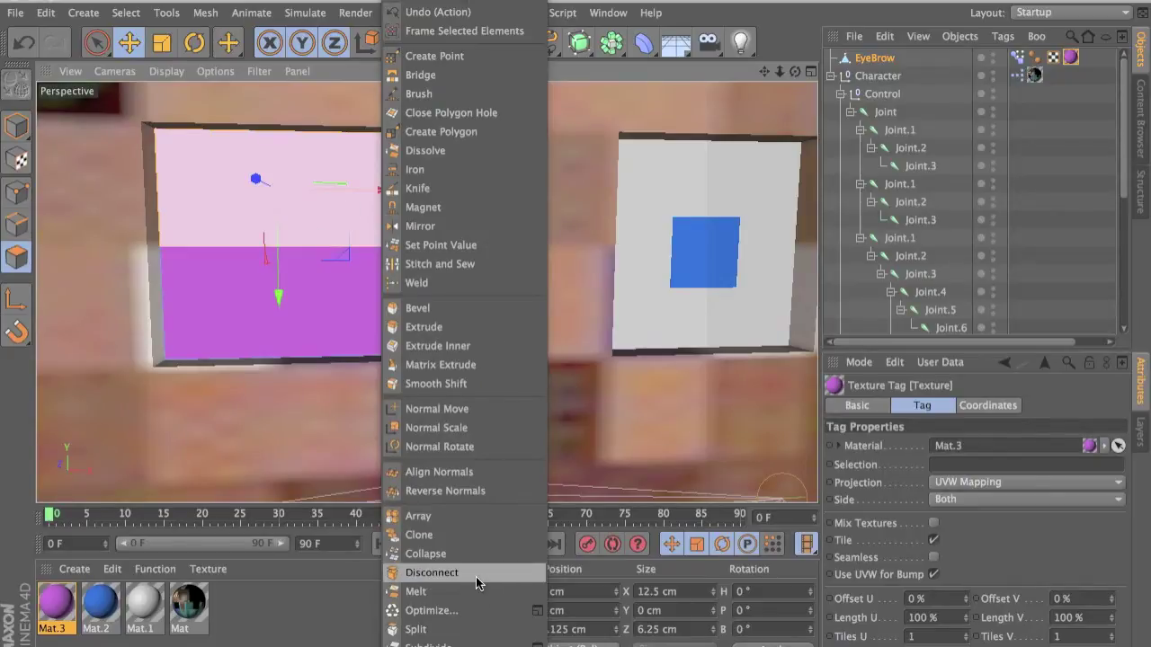
{"action": "left_click", "coordinate": [432, 572]}
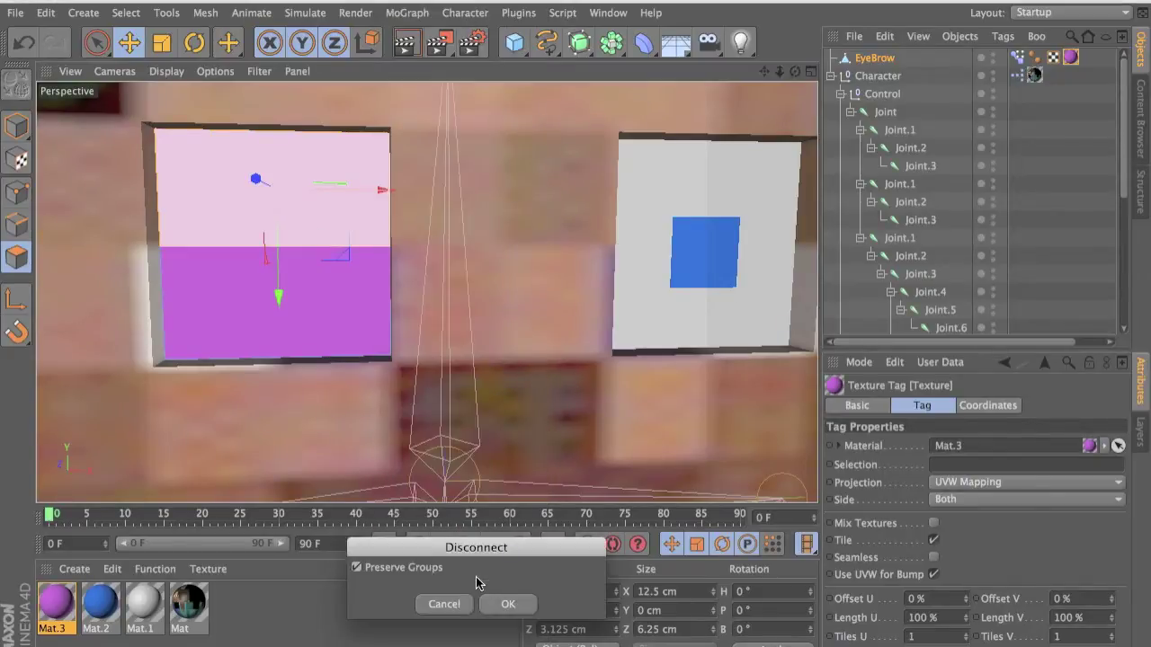
{"action": "left_click", "coordinate": [508, 605]}
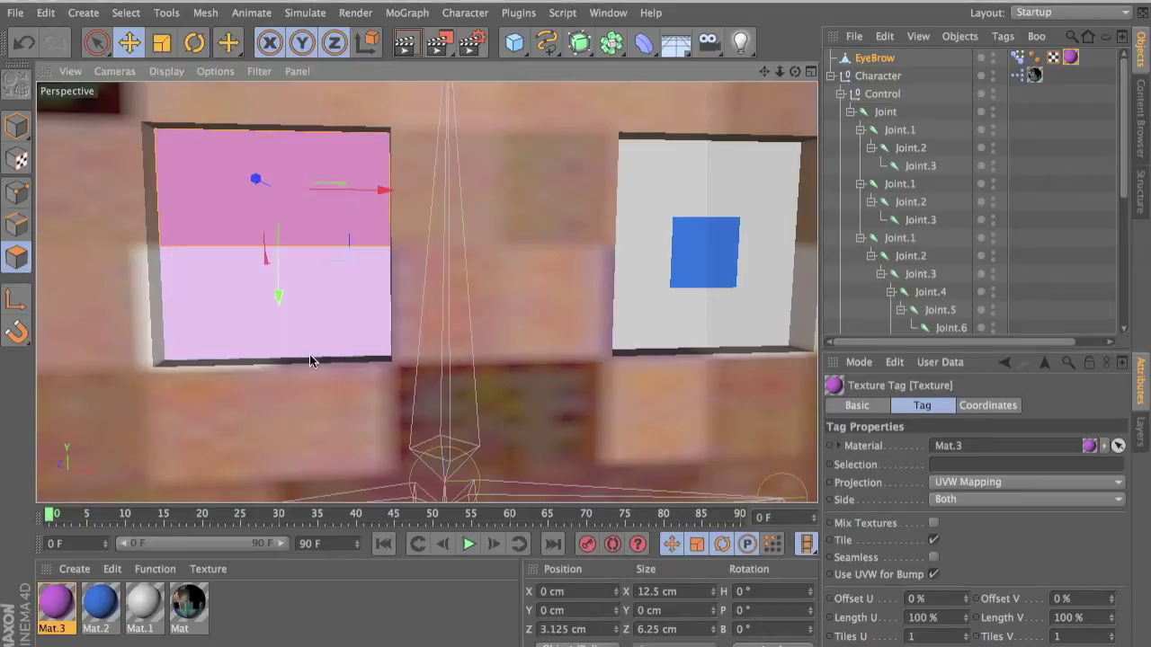
Try to flatten the upper eyebrow polygon in place with a Z size of 0 cm, and undo it
{"action": "middle_click_drag", "start_coordinate": [314, 336], "coordinate": [444, 463]}
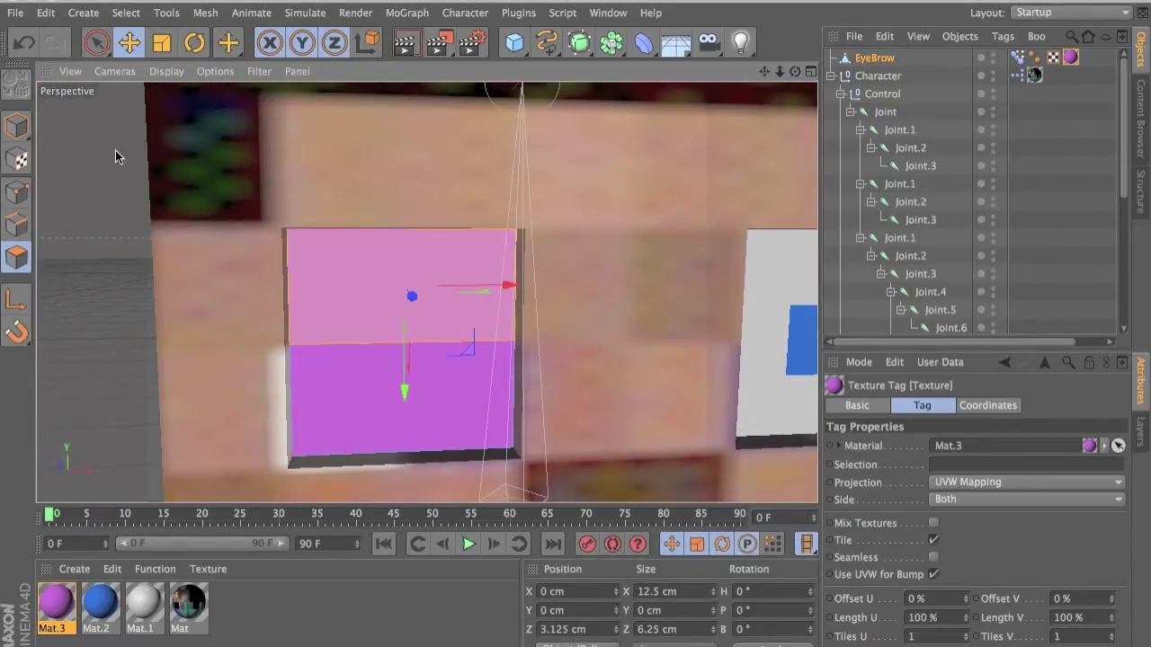
{"action": "left_click", "coordinate": [161, 42]}
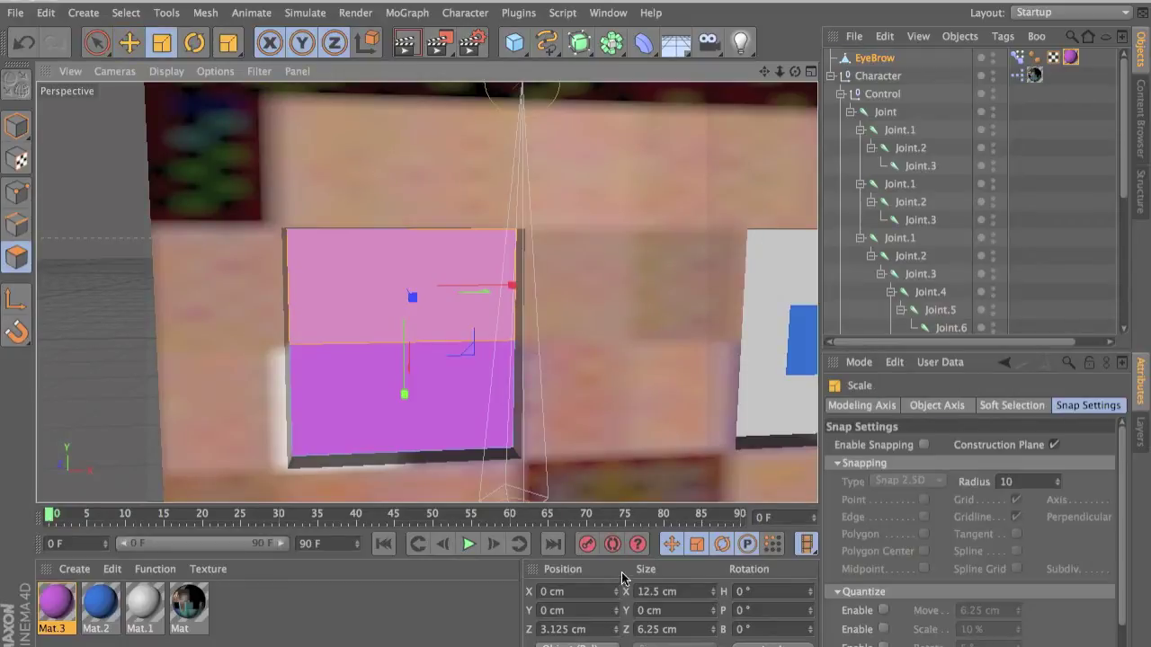
{"action": "double_click", "coordinate": [656, 628]}
{"action": "type", "text": "0"}
{"action": "key", "text": "Return"}
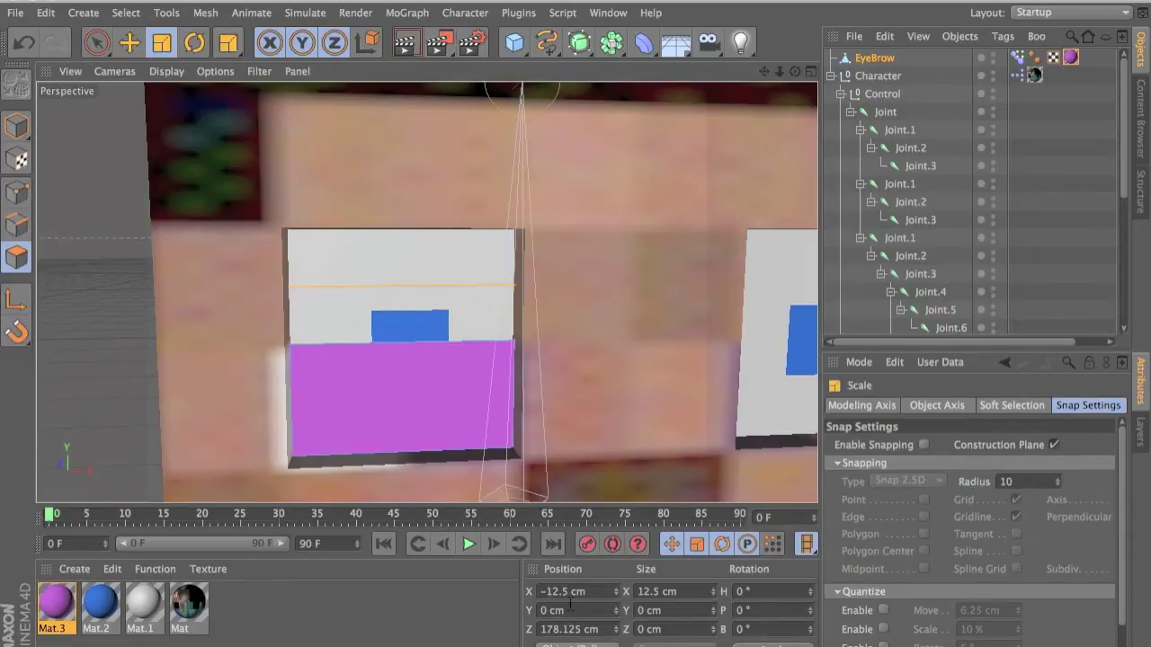
{"action": "key", "text": "ctrl+z"}
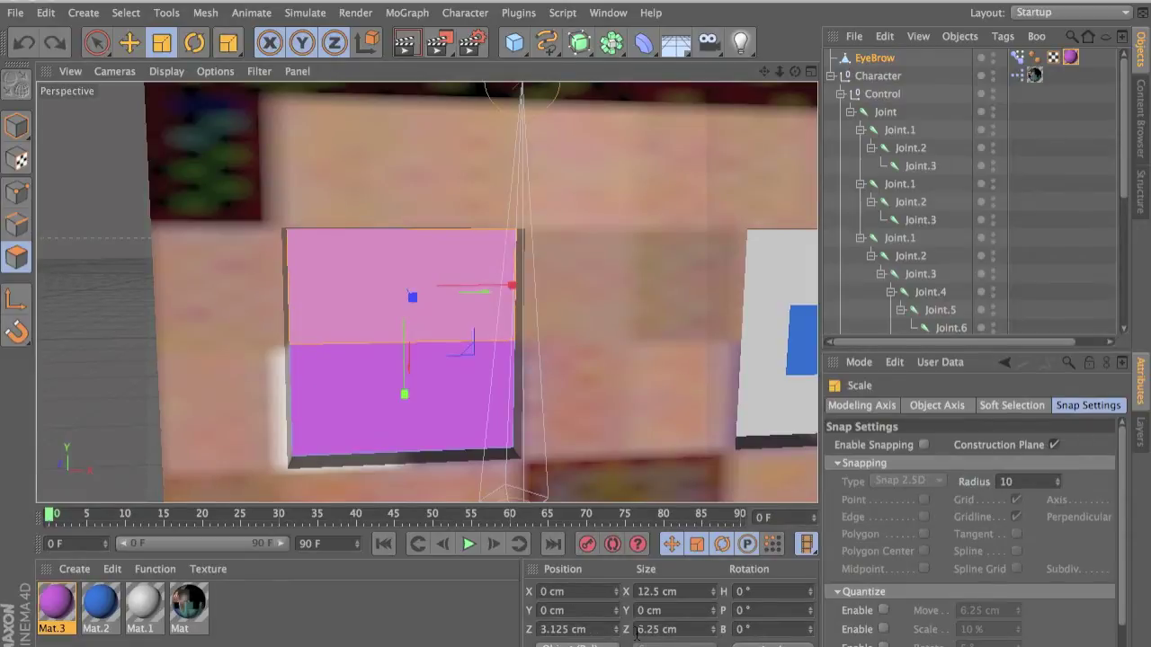
Collapse the upper polygon onto the eye's upper edge with a Z position of 6.25 cm and a Z size of 0 cm
{"action": "double_click", "coordinate": [619, 634]}
{"action": "type", "text": "6.25"}
{"action": "key", "text": "Return"}
{"action": "double_click", "coordinate": [682, 628]}
{"action": "type", "text": "0"}
{"action": "key", "text": "Return"}
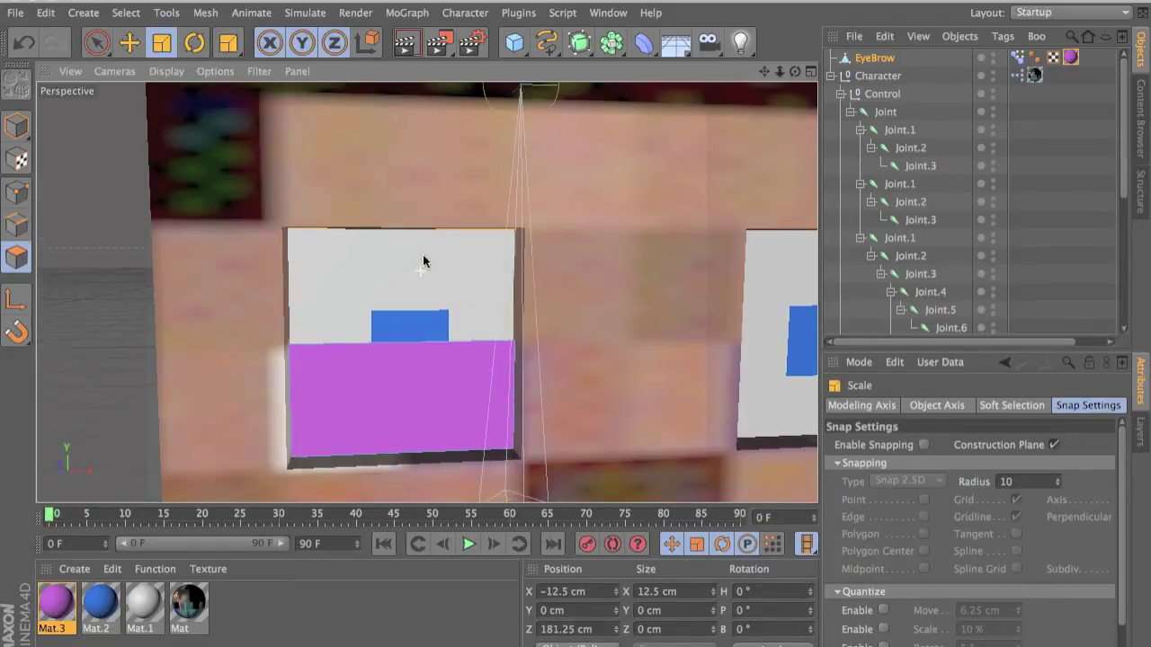
Collapse the lower eyebrow polygon onto the eye's lower edge with a Z position of -6.25 cm and a Z size of 0 cm
{"action": "left_click_drag", "start_coordinate": [424, 257], "coordinate": [396, 315], "text": "alt"}
{"action": "left_click", "coordinate": [398, 360]}
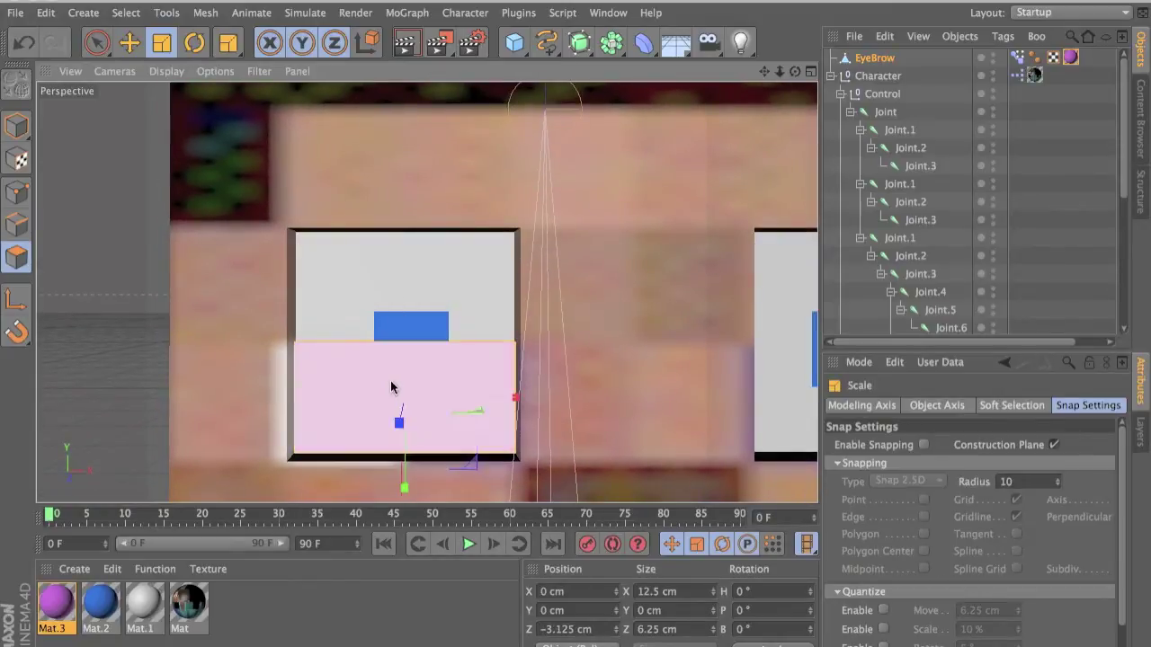
{"action": "middle_click_drag", "start_coordinate": [418, 403], "coordinate": [464, 267], "text": "alt"}
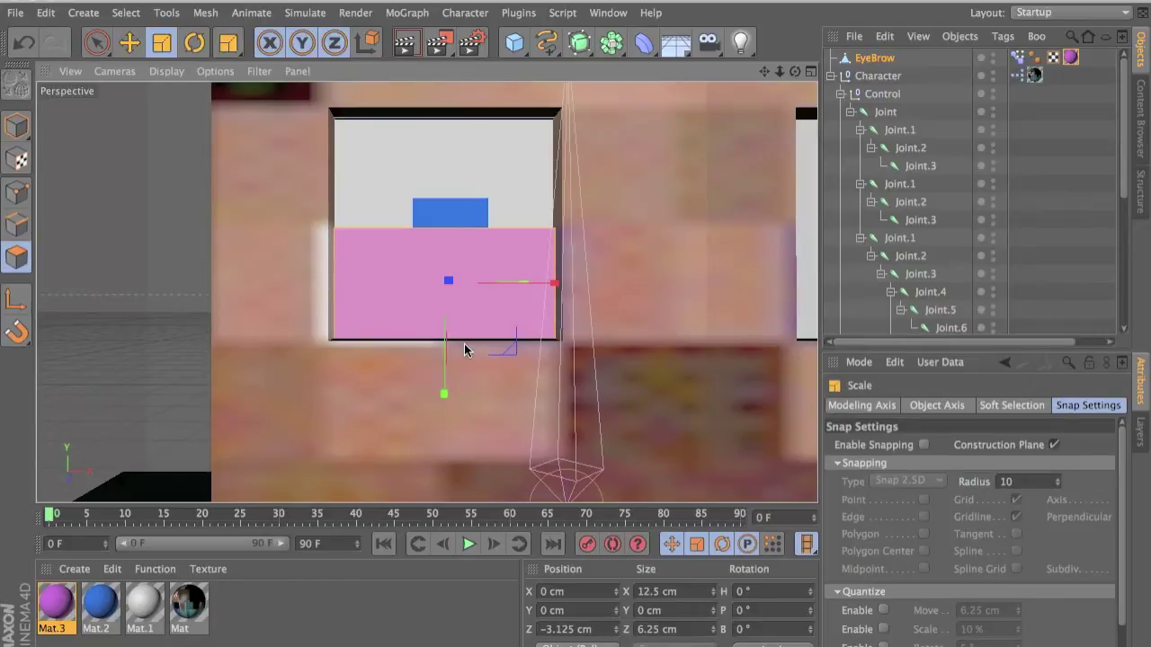
{"action": "double_click", "coordinate": [559, 629]}
{"action": "key", "text": "BackSpace"}
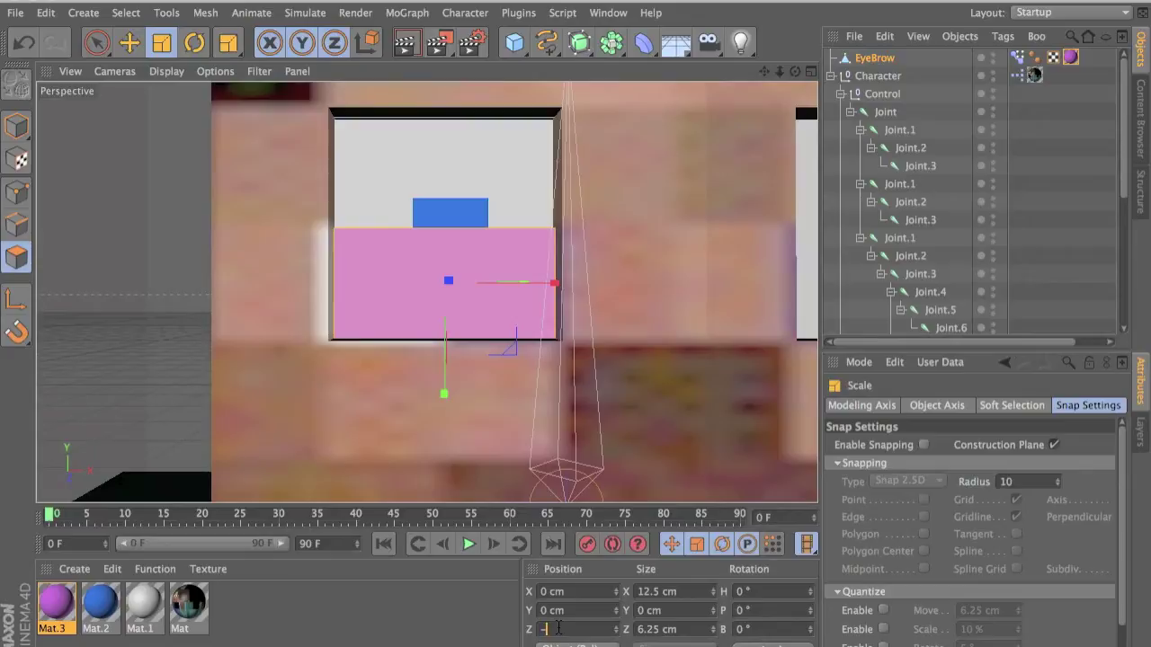
{"action": "type", "text": "-6.25"}
{"action": "key", "text": "Return"}
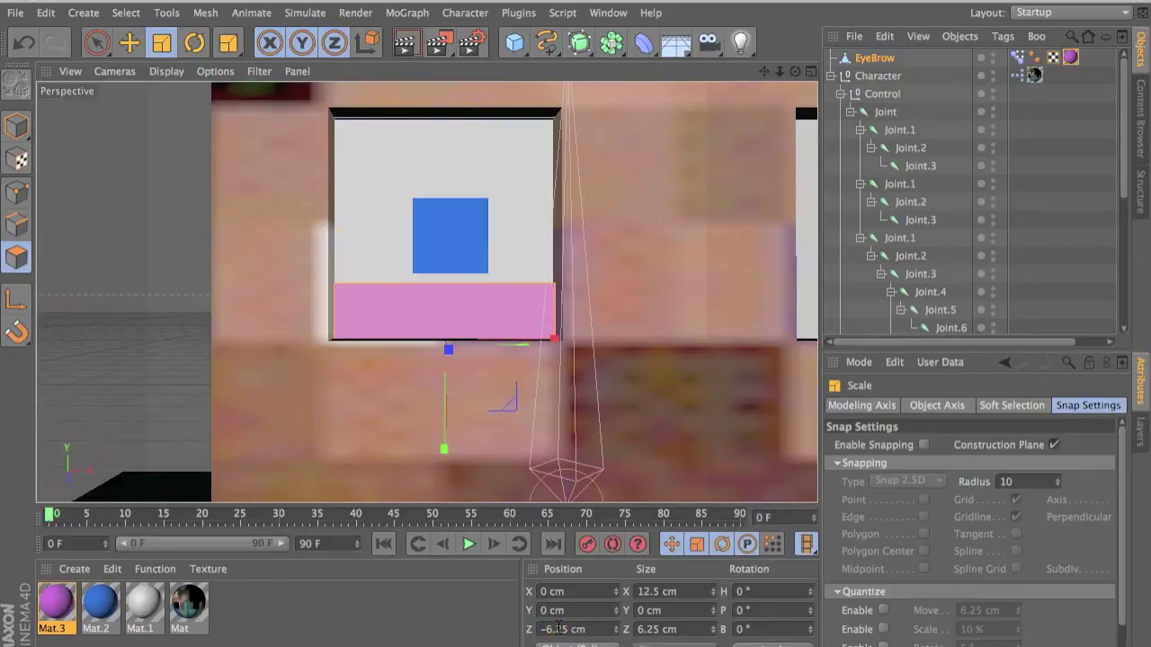
{"action": "key", "text": "Tab"}
{"action": "type", "text": "0"}
{"action": "key", "text": "Return"}
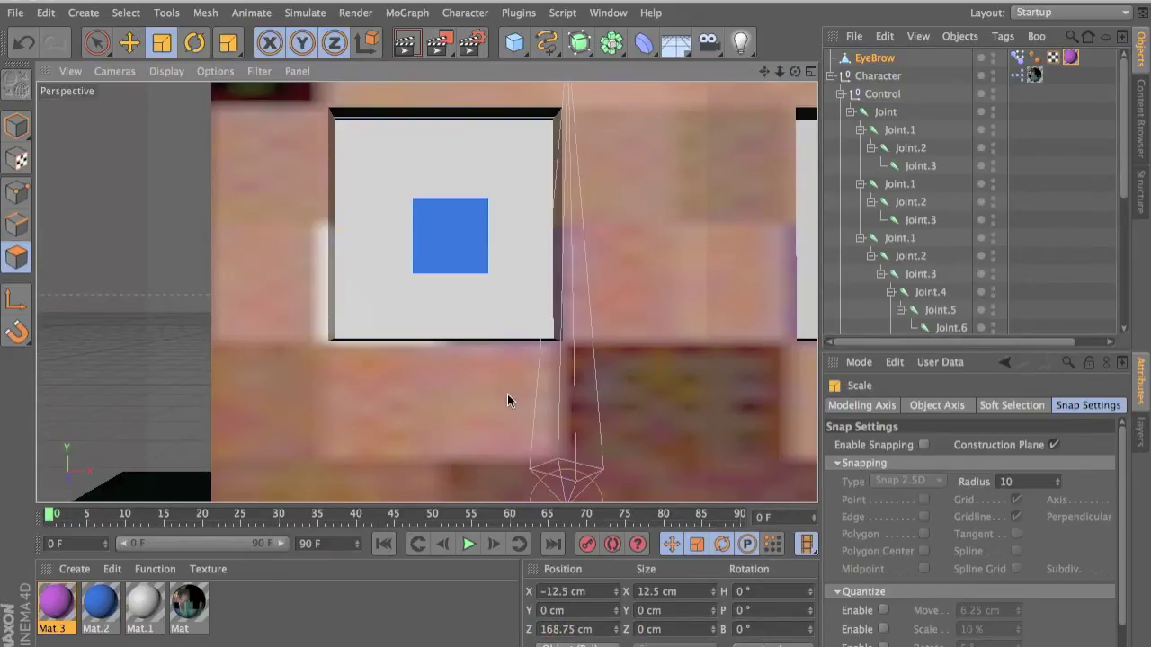
Undo the position and size changes of both eyebrow polygons
{"action": "middle_click_drag", "start_coordinate": [508, 394], "coordinate": [508, 427], "text": "alt"}
{"action": "left_click_drag", "start_coordinate": [507, 432], "coordinate": [522, 458], "text": "alt"}
{"action": "left_click_drag", "start_coordinate": [543, 419], "coordinate": [654, 351], "text": "alt"}
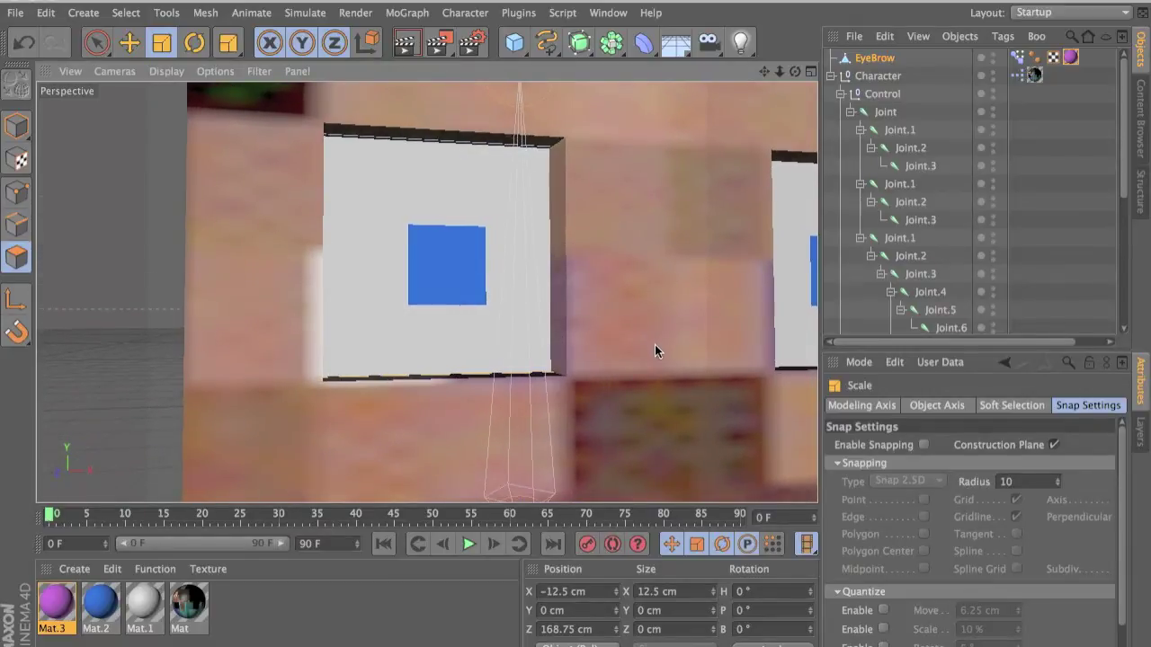
{"action": "key", "text": "ctrl+z"}
{"action": "key", "text": "ctrl+z"}
{"action": "key", "text": "ctrl+z"}
{"action": "key", "text": "ctrl+z"}
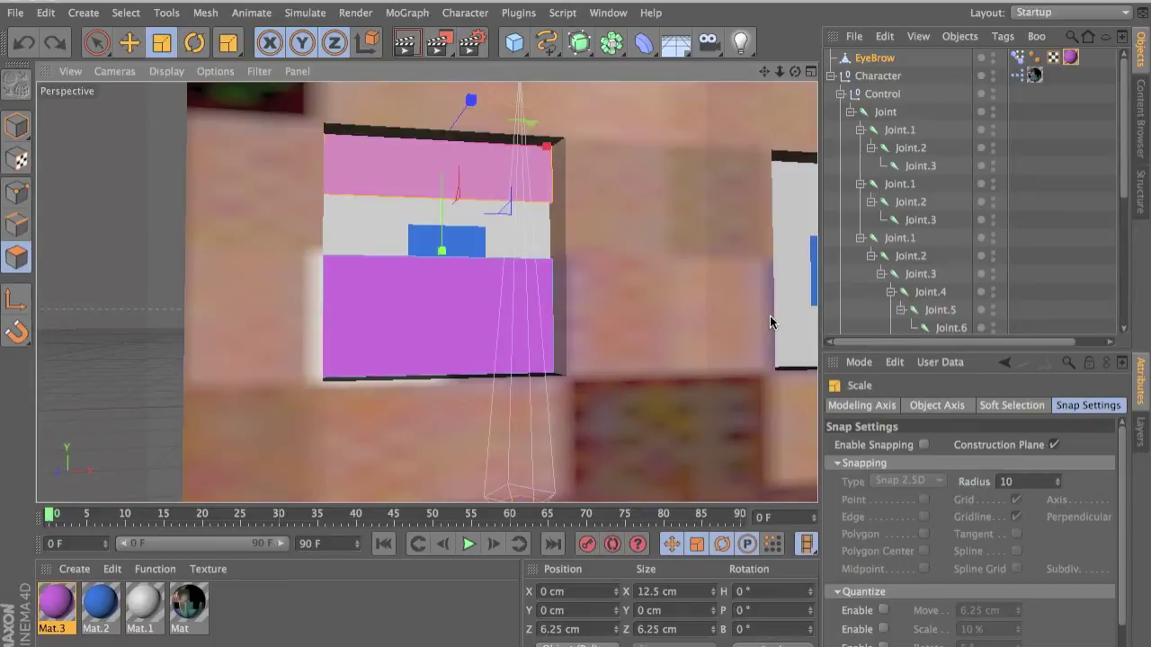
{"action": "key", "text": "ctrl+z"}
Select Pose.0 in the EyeBrow's pose morph for editing and disconnect the upper polygon again
{"action": "left_click", "coordinate": [1017, 57]}
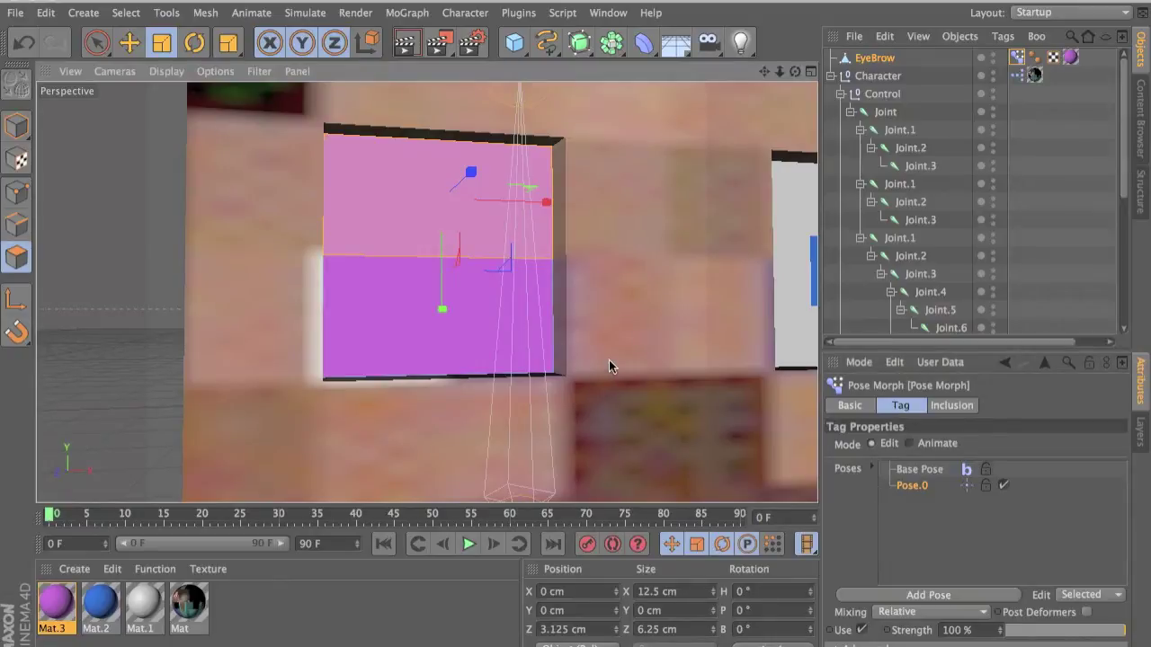
{"action": "left_click", "coordinate": [910, 490]}
{"action": "left_click", "coordinate": [910, 486]}
{"action": "right_click", "coordinate": [468, 263]}
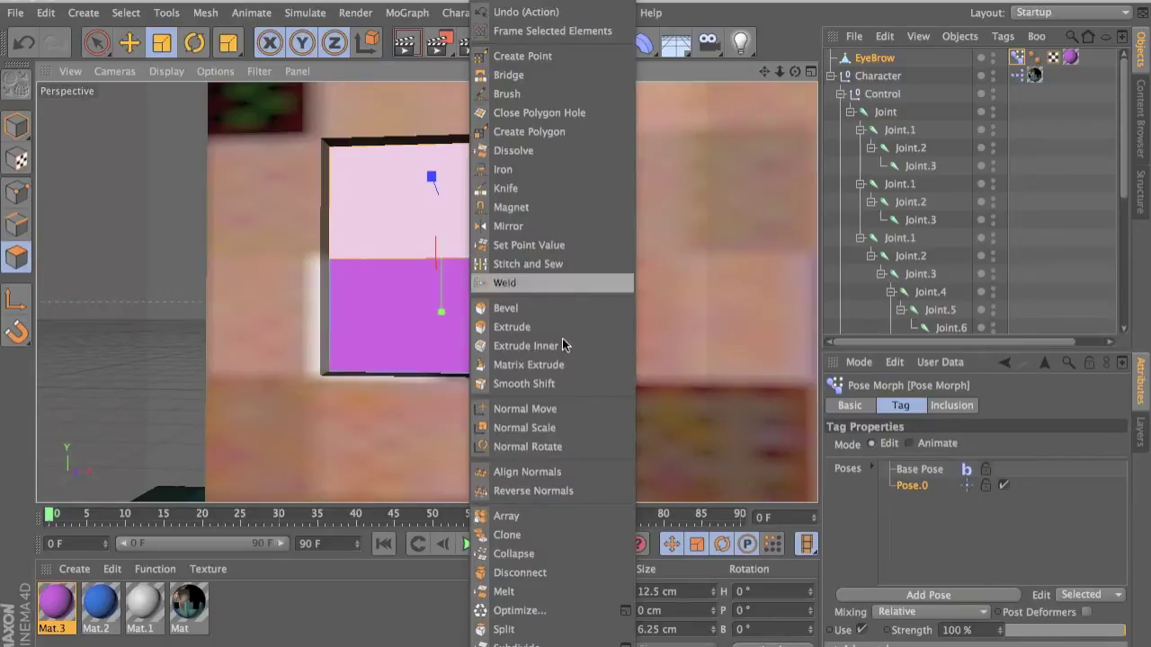
{"action": "left_click", "coordinate": [519, 573]}
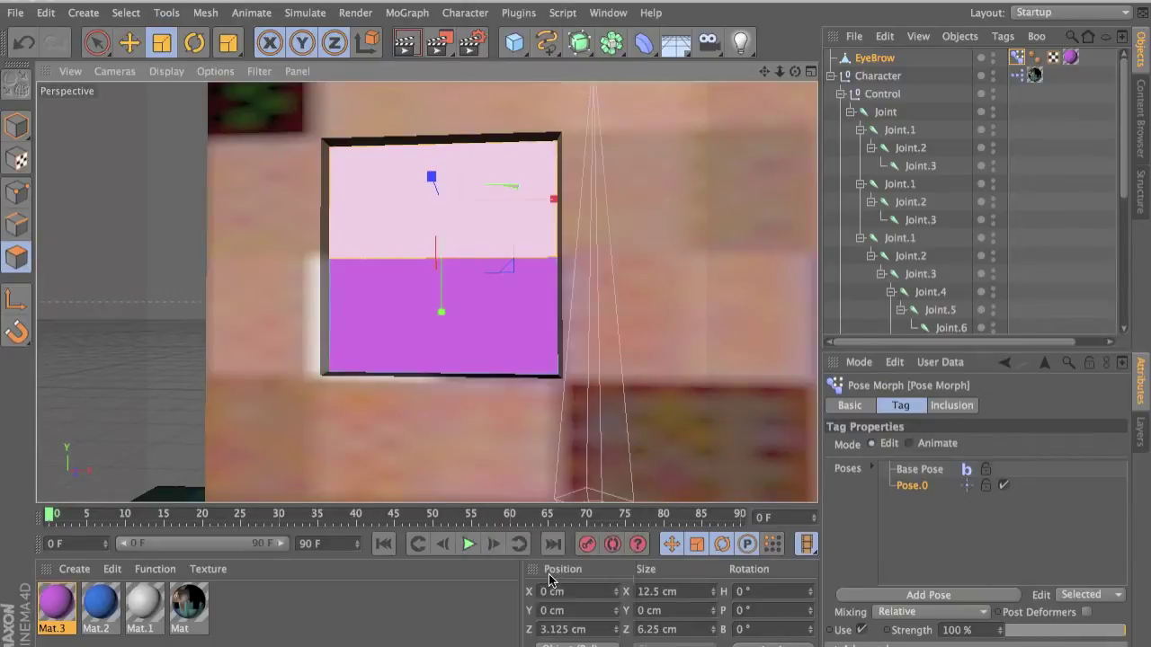
{"action": "left_click", "coordinate": [581, 601]}
In Pose.0, set the upper polygon's Z position to 6.25 cm and its Z size to 0 cm
{"action": "left_click", "coordinate": [570, 622]}
{"action": "type", "text": "6.25"}
{"action": "key", "text": "Return"}
{"action": "double_click", "coordinate": [676, 622]}
{"action": "type", "text": "0"}
{"action": "key", "text": "Return"}
In Pose.0, set the lower polygon's Z position to -6.25 cm and its Z size to 0 cm
{"action": "left_click", "coordinate": [454, 306]}
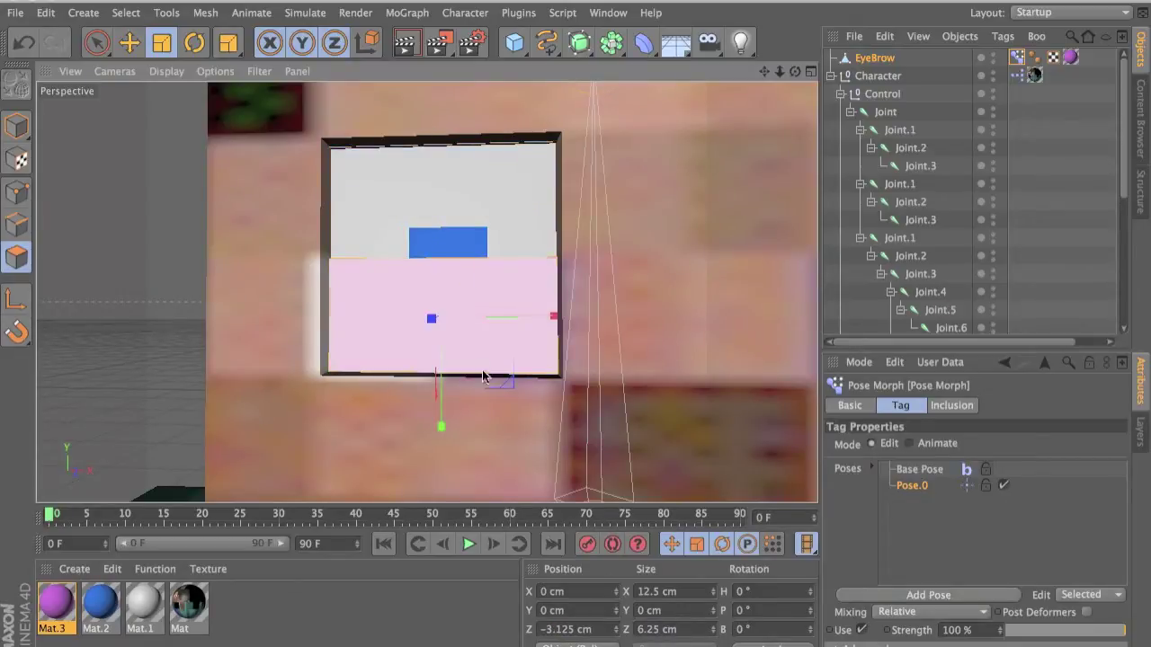
{"action": "left_click", "coordinate": [555, 634]}
{"action": "type", "text": "-"}
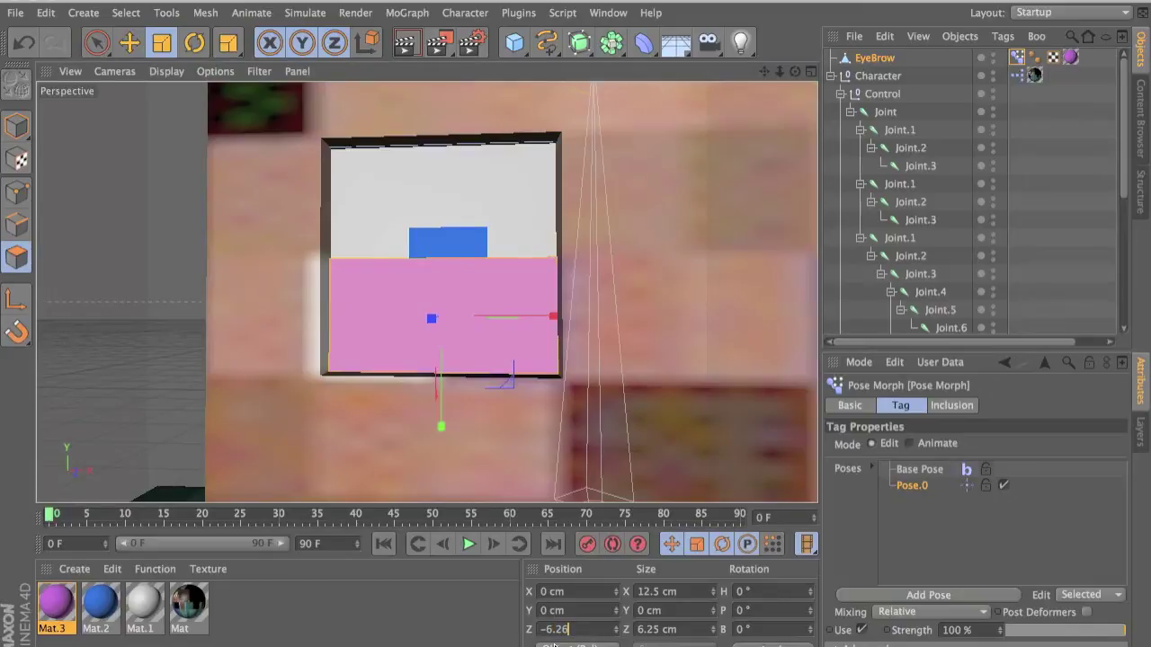
{"action": "type", "text": "6.25"}
{"action": "key", "text": "Return"}
{"action": "left_click_drag", "start_coordinate": [622, 302], "coordinate": [622, 340], "text": "alt"}
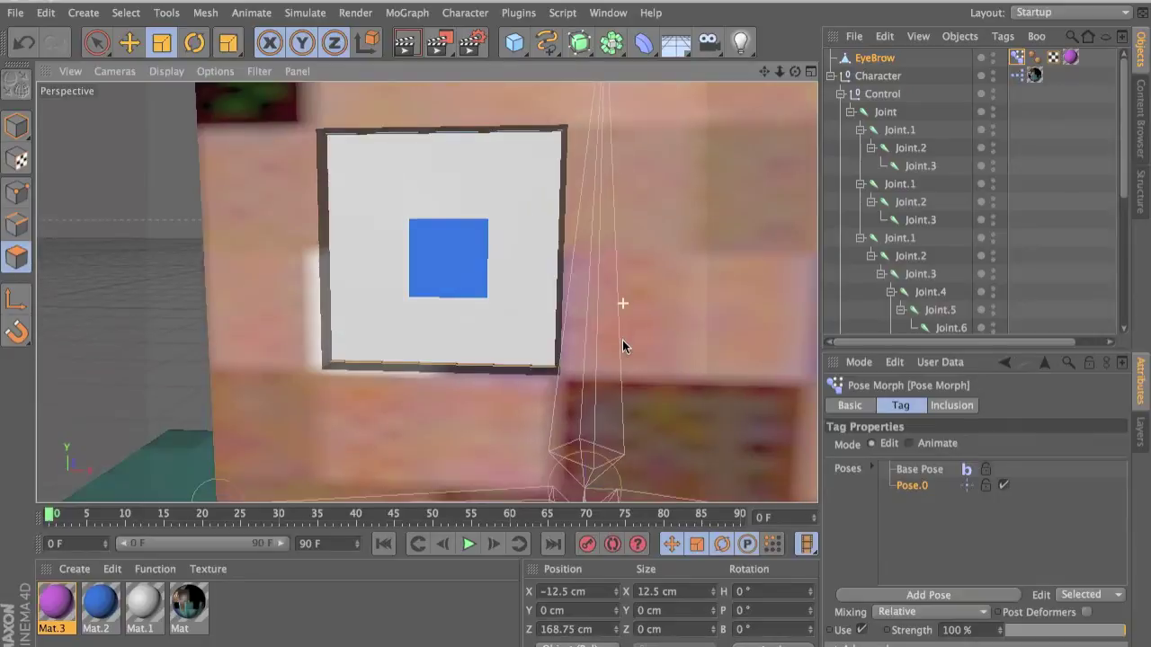
{"action": "left_click_drag", "start_coordinate": [757, 336], "coordinate": [746, 327], "text": "alt"}
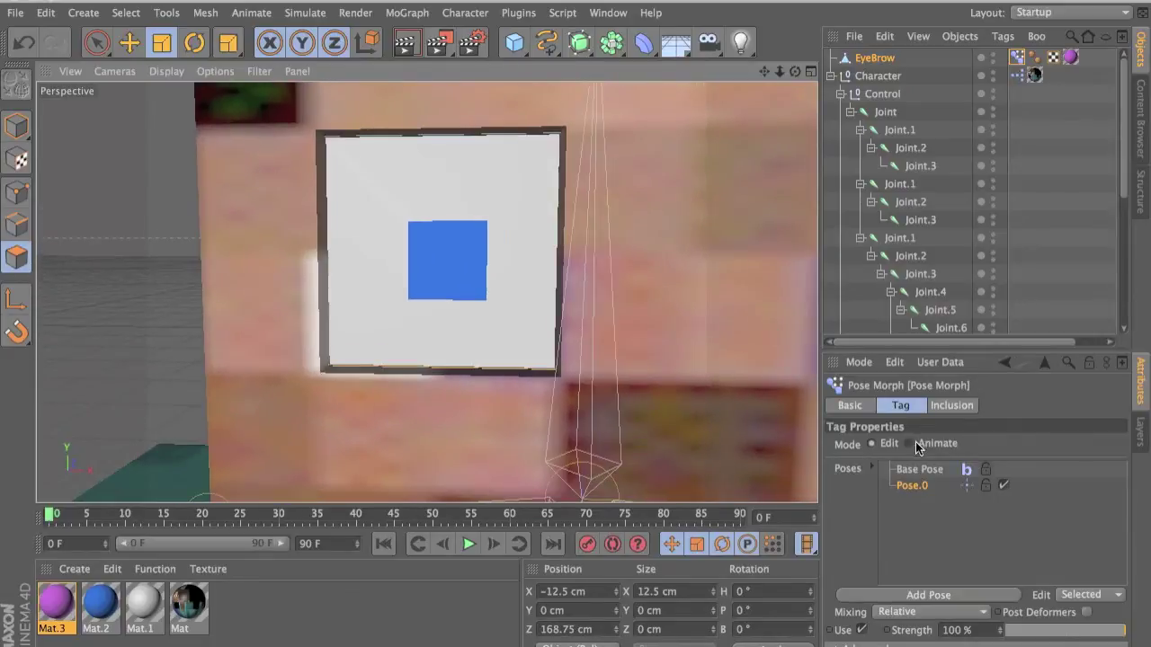
Rename the morph pose Pose.0 as Blink
{"action": "double_click", "coordinate": [915, 485]}
{"action": "type", "text": "B"}
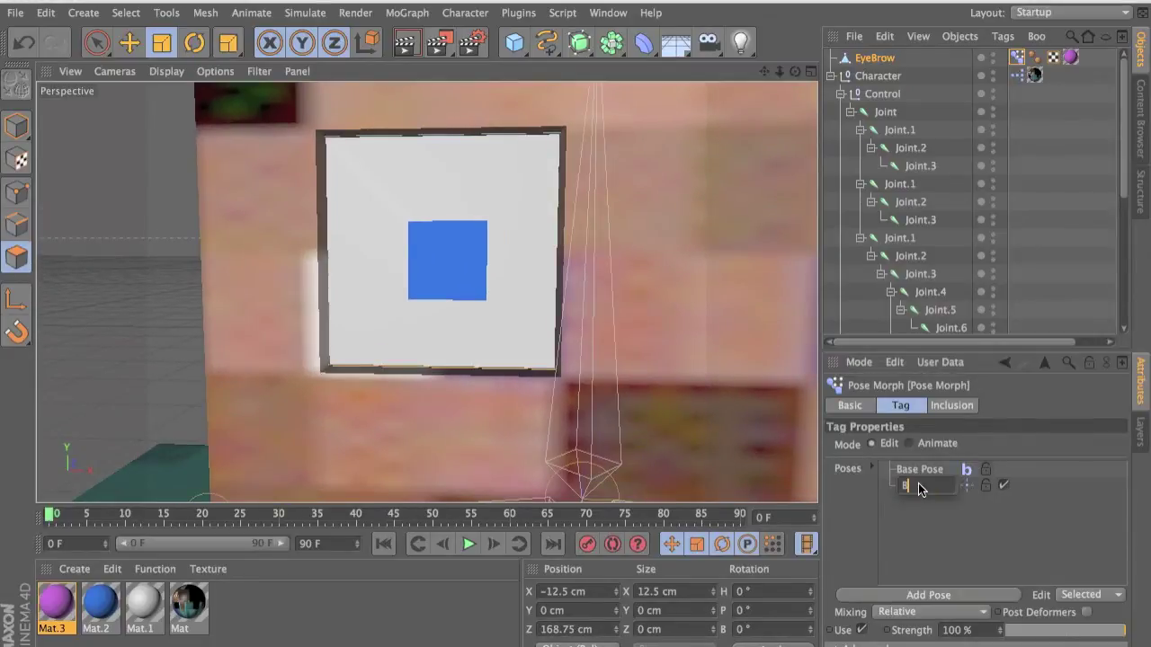
{"action": "type", "text": "link"}
{"action": "left_click", "coordinate": [967, 572]}
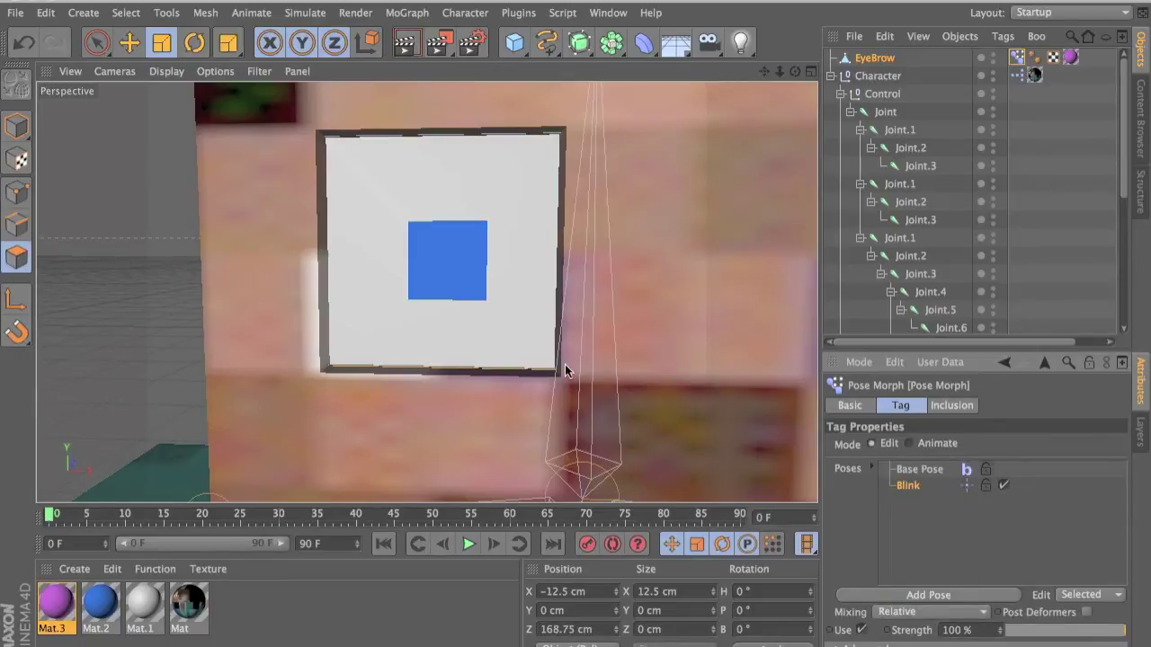
Test the Blink pose by lowering its strength to 0 % and restoring 100 %, and switch the morph to Animate mode
{"action": "left_click_drag", "start_coordinate": [1008, 630], "coordinate": [994, 611]}
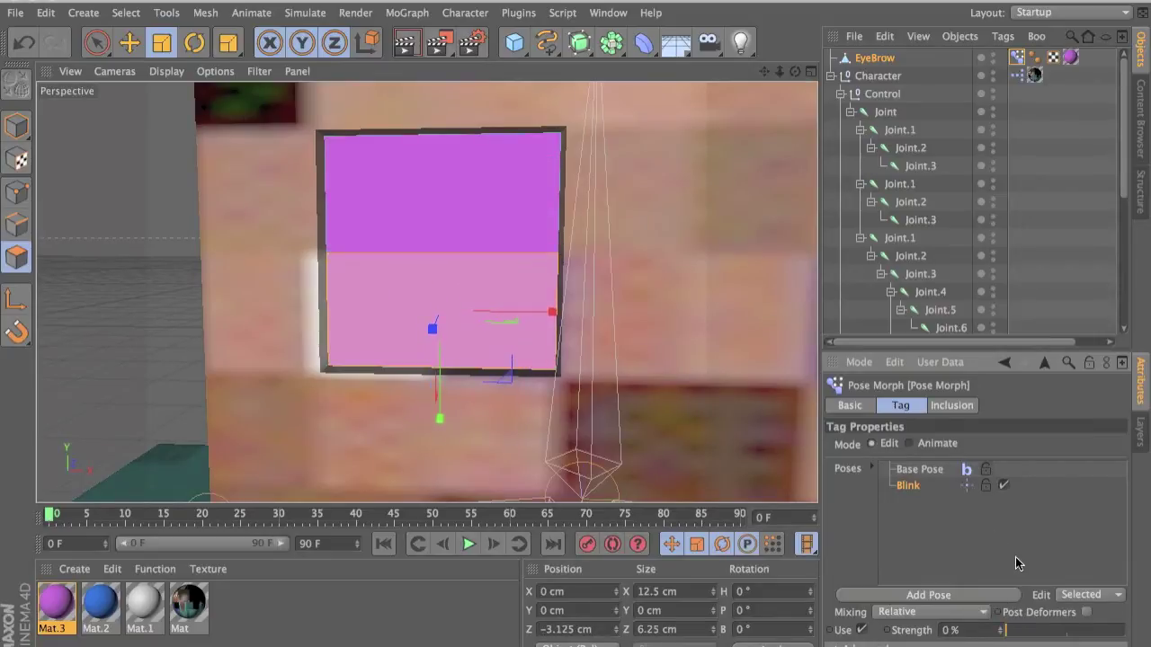
{"action": "left_click_drag", "start_coordinate": [1040, 629], "coordinate": [1149, 629]}
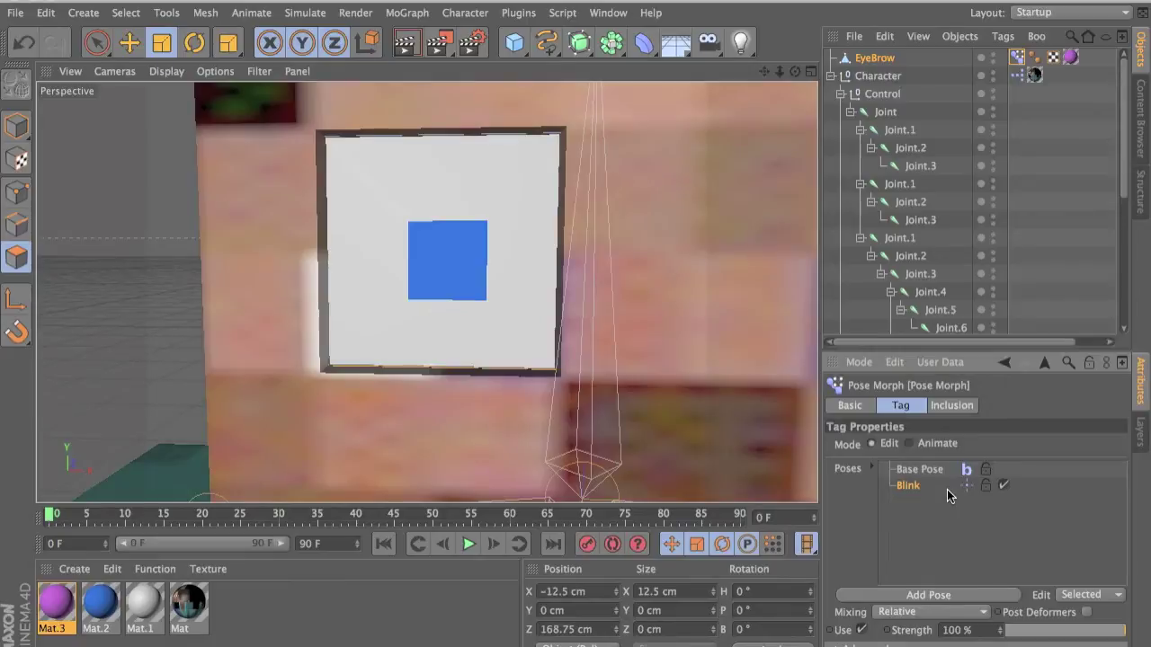
{"action": "left_click", "coordinate": [919, 444]}
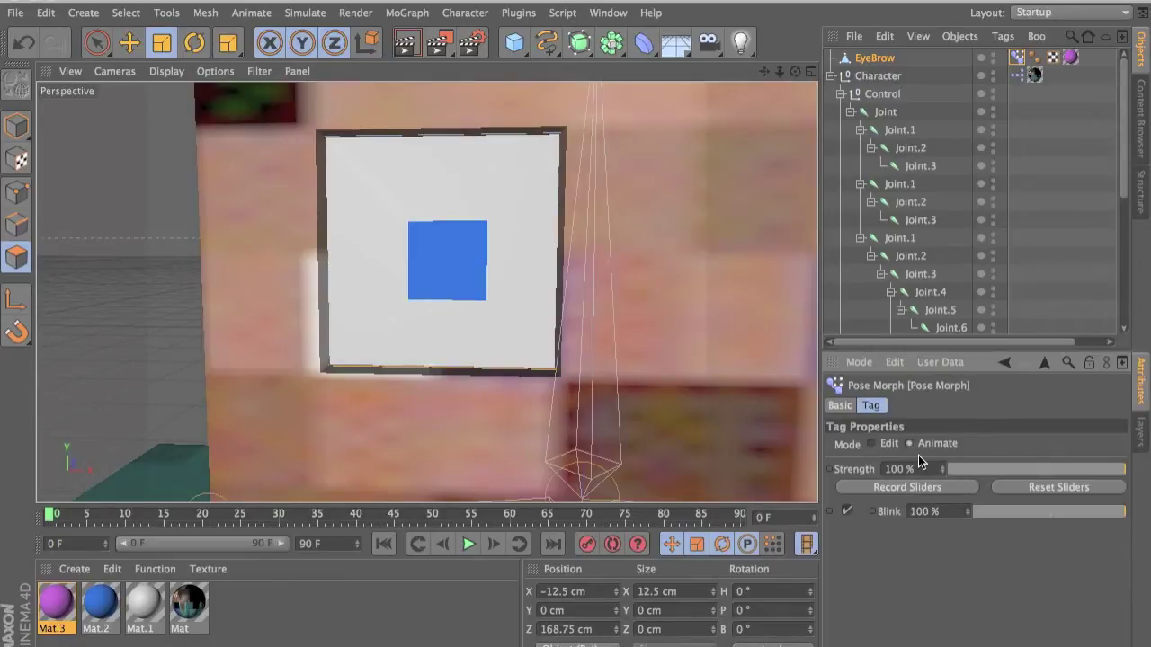
{"action": "scroll", "coordinate": [659, 409], "scroll_direction": "down", "scroll_amount": 5}
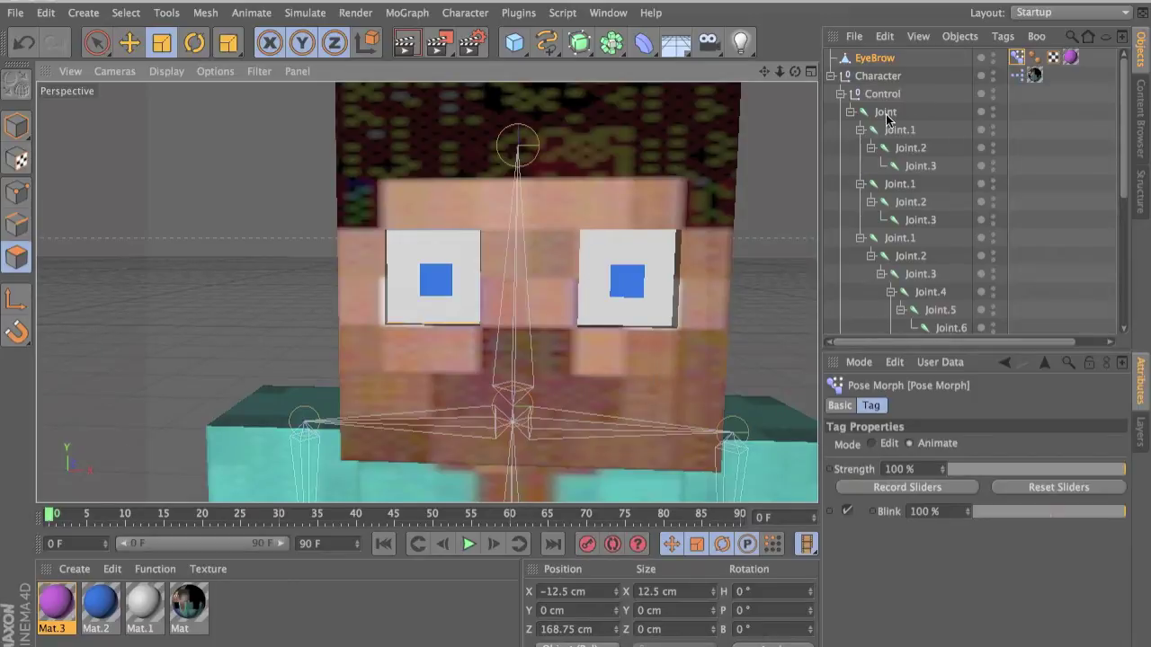
{"action": "left_click", "coordinate": [868, 59]}
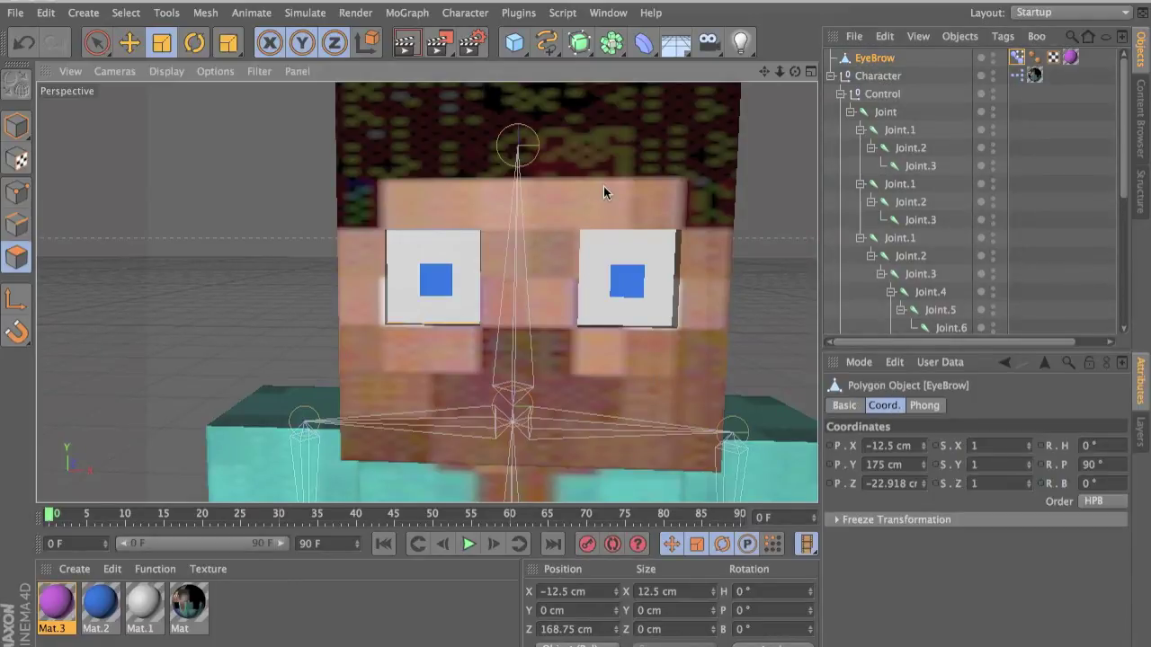
{"action": "key", "text": "ctrl+c"}
{"action": "key", "text": "ctrl+v"}
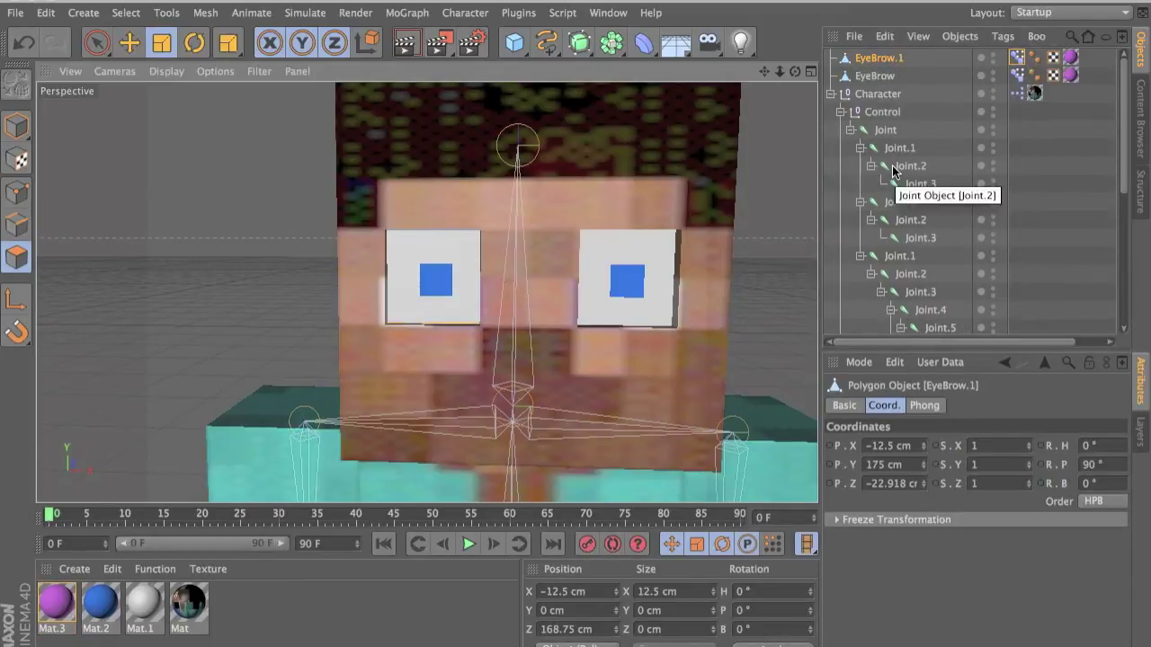
{"action": "key", "text": "Delete"}
Return the EyeBrow's pose morph to Edit mode and duplicate the EyeBrow plane for the other eye
{"action": "left_click", "coordinate": [1016, 59]}
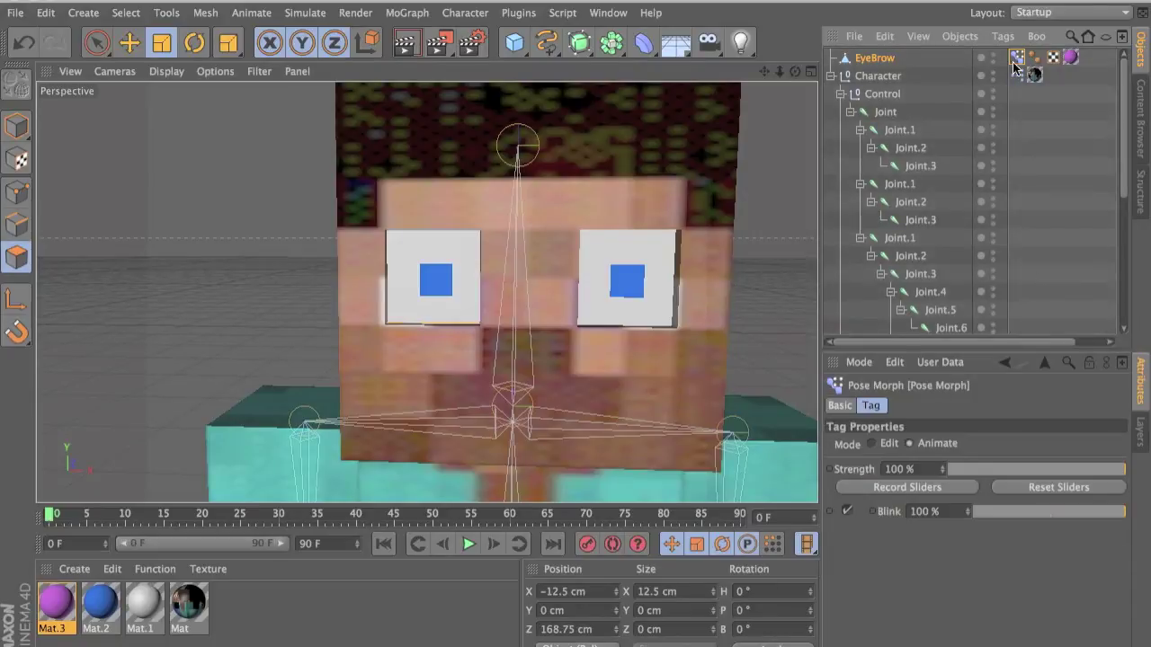
{"action": "left_click", "coordinate": [884, 444]}
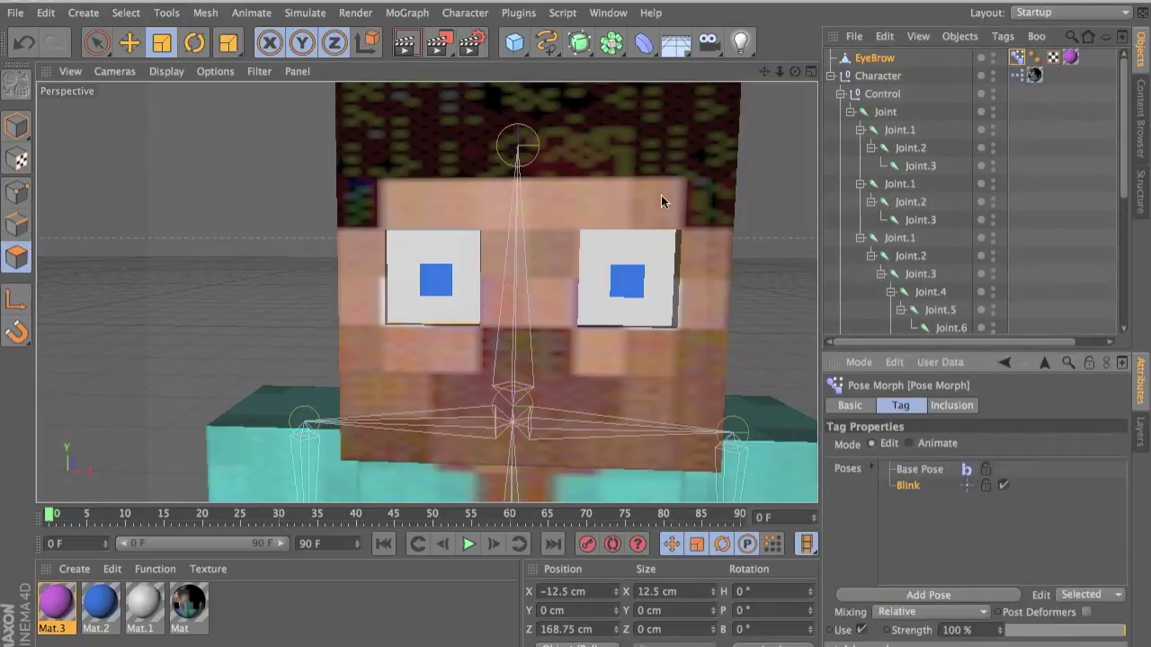
{"action": "left_click", "coordinate": [876, 59]}
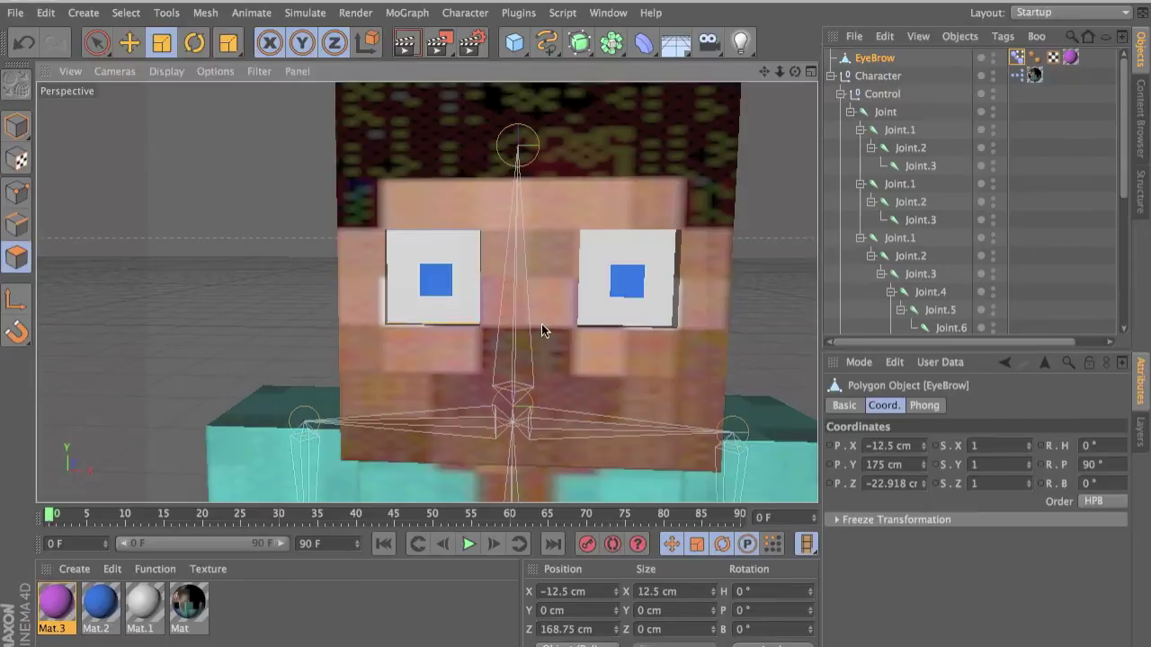
{"action": "key", "text": "ctrl+v"}
{"action": "left_click", "coordinate": [128, 41]}
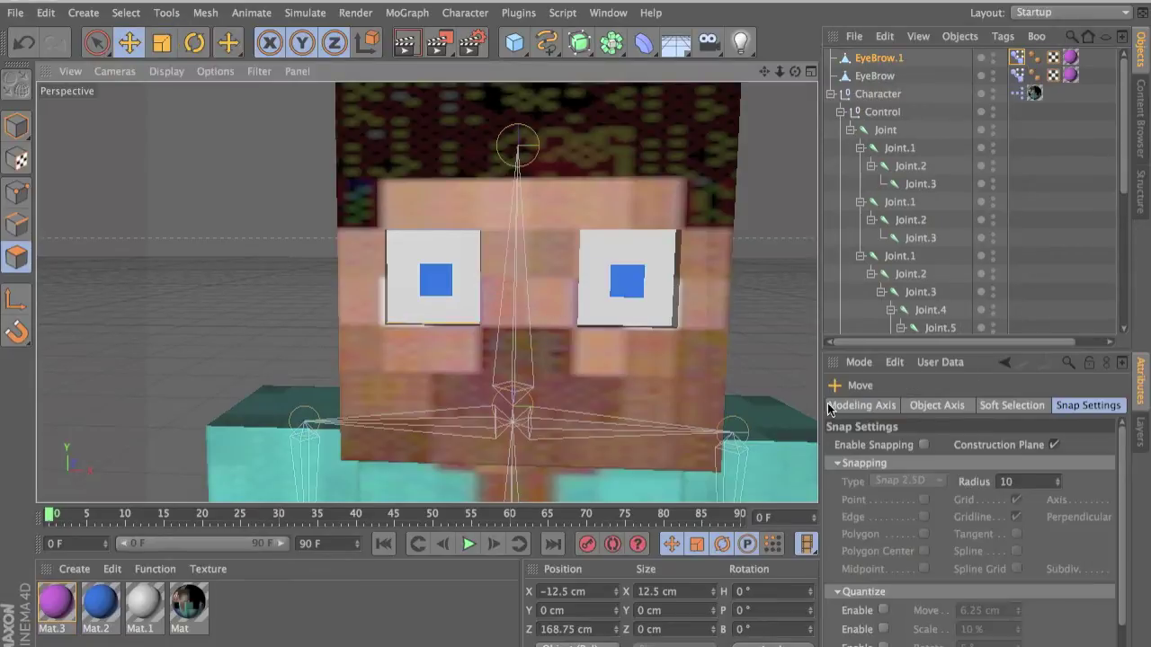
Enable quantizing for movement and delete the duplicate plane EyeBrow.1
{"action": "left_click", "coordinate": [883, 611]}
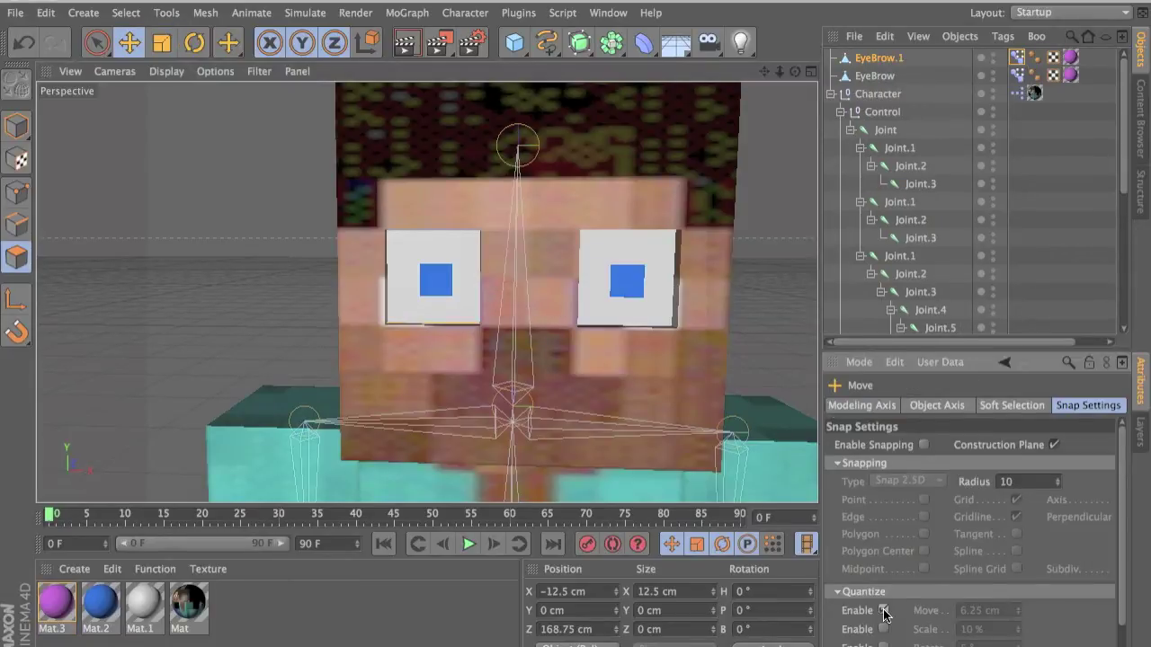
{"action": "left_click", "coordinate": [872, 61]}
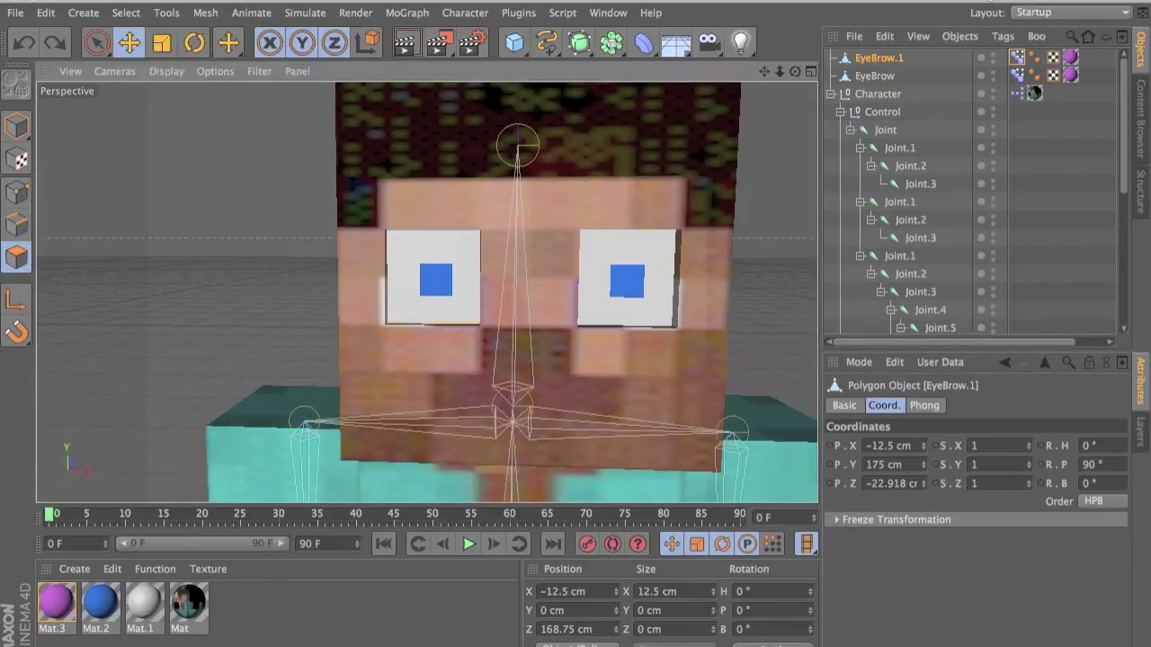
{"action": "key", "text": "Delete"}
Set the EyeBrow's Blink strength to 0 % and place a duplicate of the plane over the other eye at X 12.5 cm
{"action": "left_click", "coordinate": [1014, 58]}
{"action": "left_click_drag", "start_coordinate": [1023, 635], "coordinate": [865, 642]}
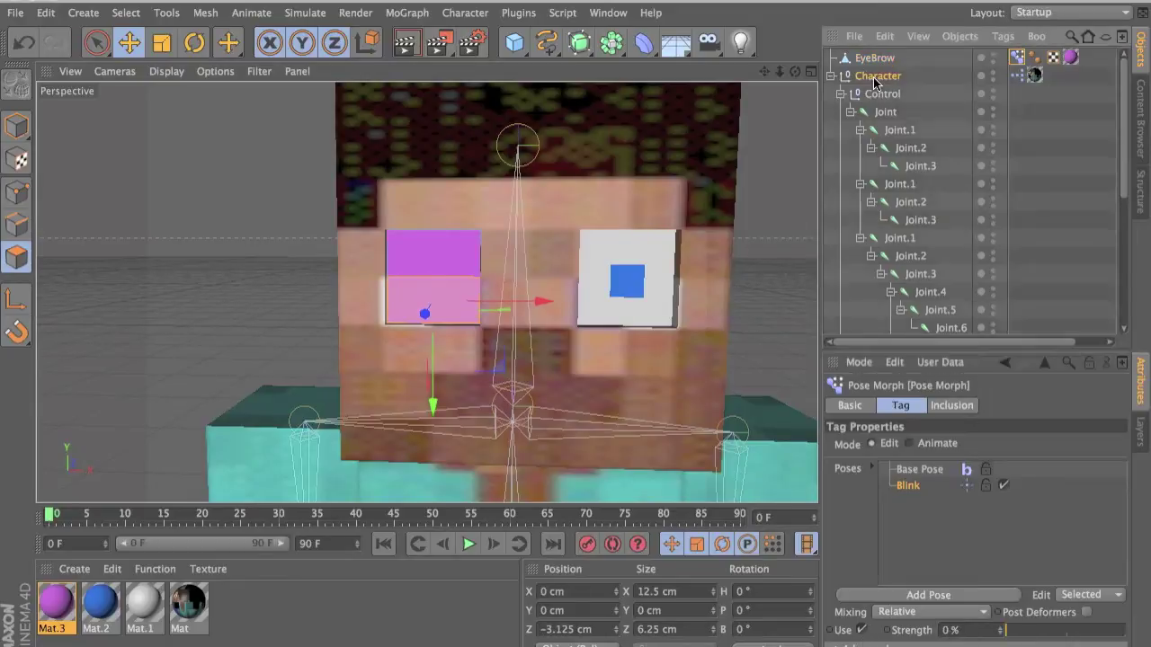
{"action": "left_click", "coordinate": [879, 78]}
{"action": "left_click", "coordinate": [868, 57]}
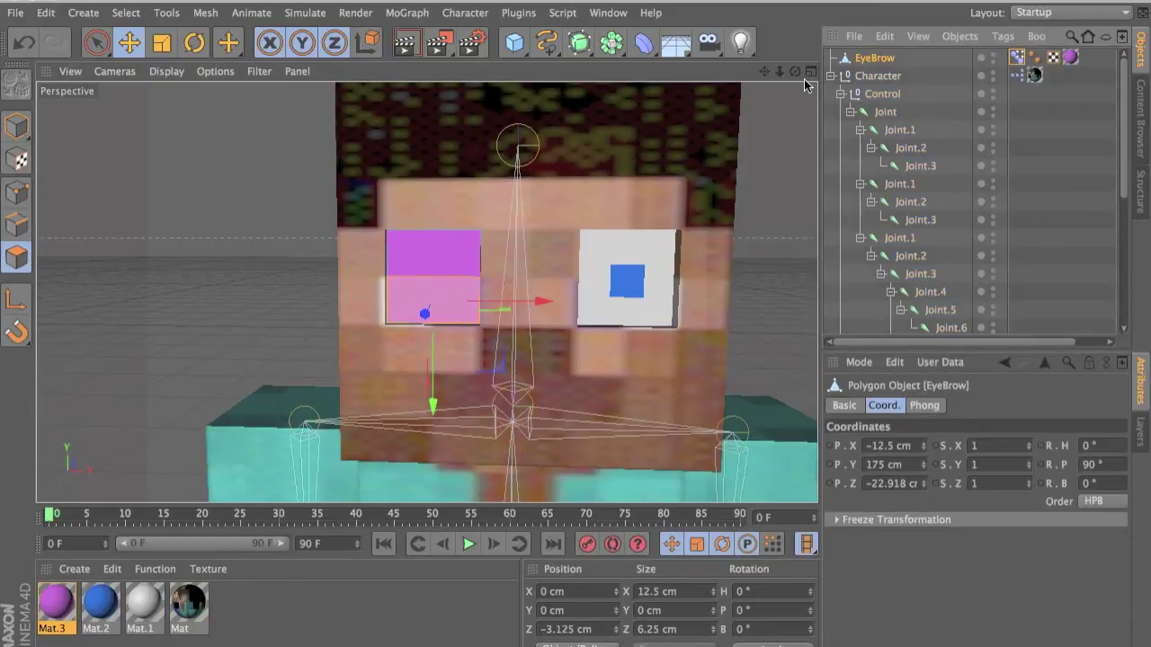
{"action": "key", "text": "ctrl+c"}
{"action": "key", "text": "ctrl+v"}
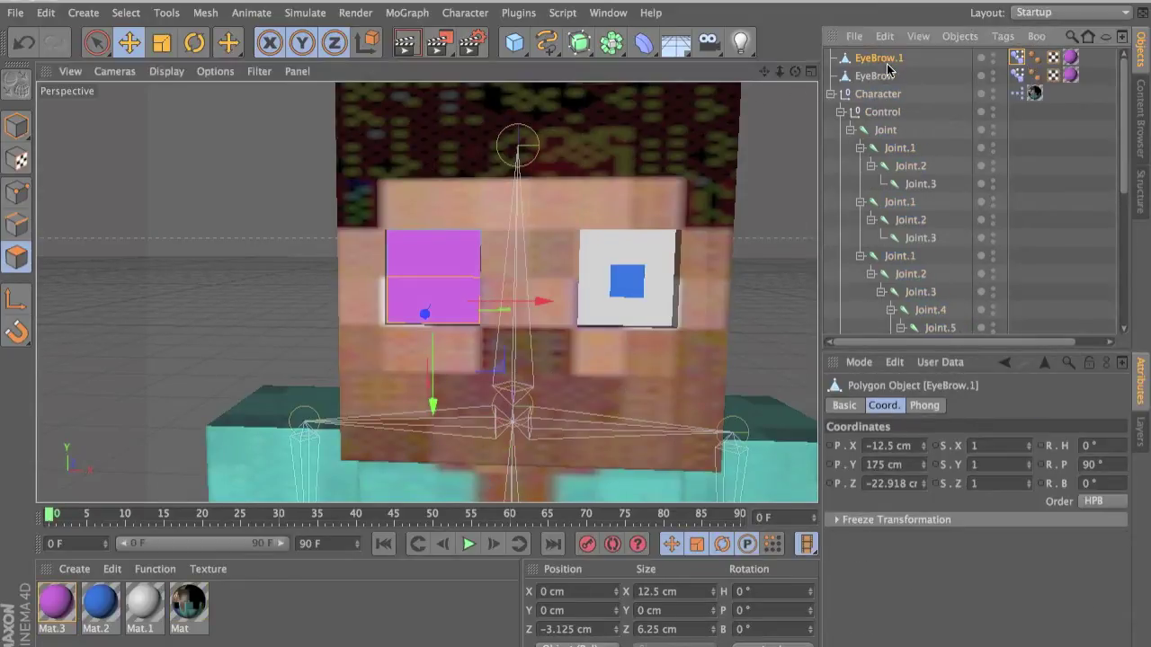
{"action": "left_click", "coordinate": [16, 126]}
{"action": "left_click_drag", "start_coordinate": [543, 285], "coordinate": [734, 284]}
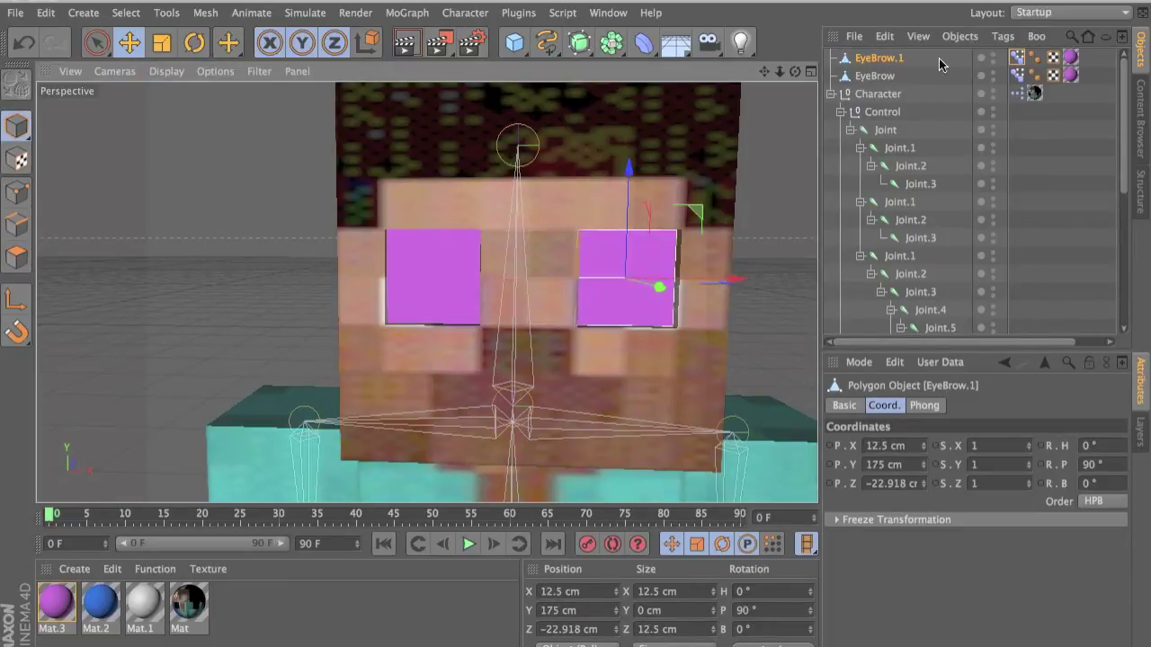
Rename the duplicated plane as EyeBrowLeft and the original EyeBrow as EyeBrowRight
{"action": "left_click", "coordinate": [859, 77]}
{"action": "left_click", "coordinate": [873, 61]}
{"action": "double_click", "coordinate": [873, 61]}
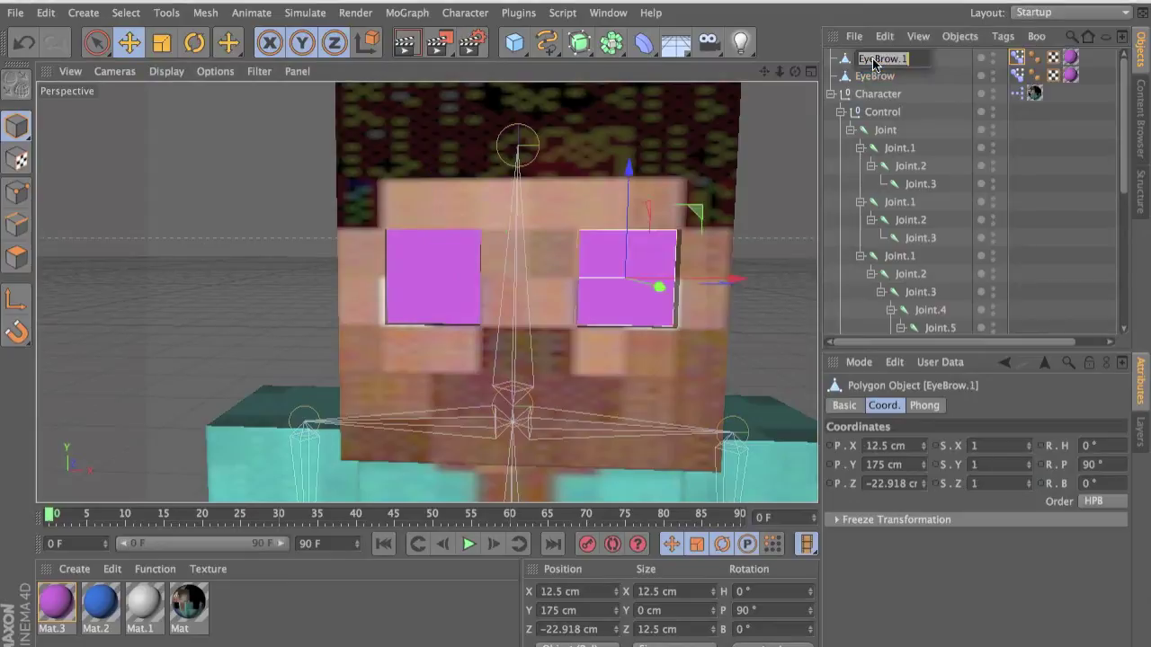
{"action": "key", "text": "Right"}
{"action": "type", "text": "Left"}
{"action": "double_click", "coordinate": [871, 77]}
{"action": "key", "text": "Right"}
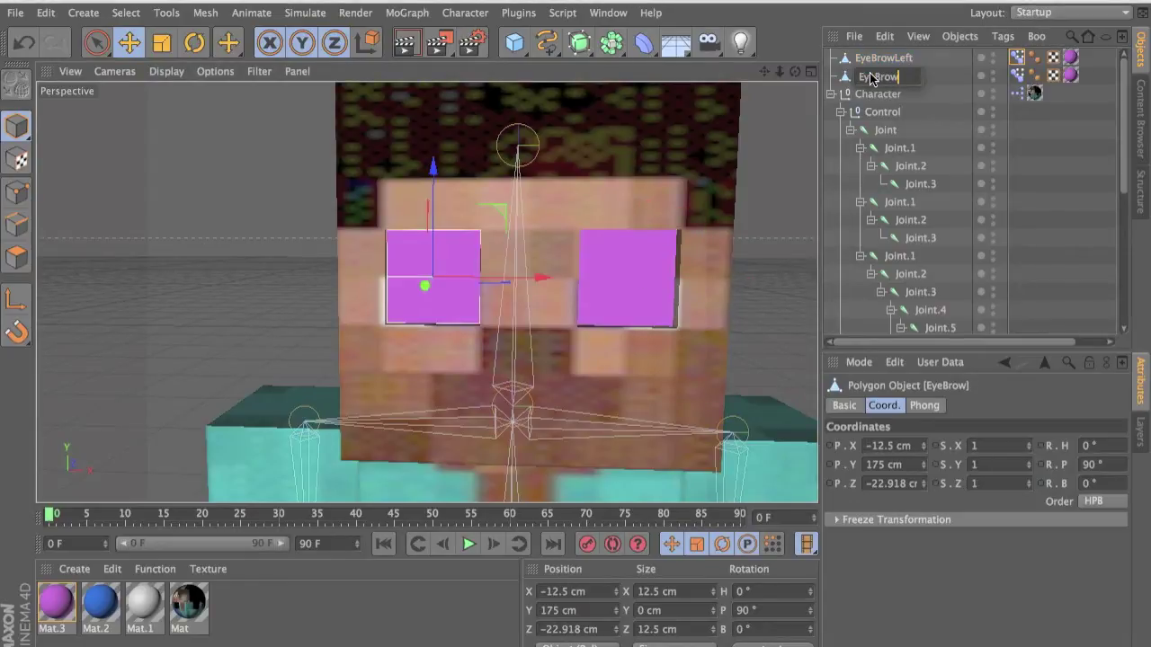
{"action": "type", "text": "Right"}
{"action": "left_click", "coordinate": [883, 112]}
Switch the pose morphs of EyeBrowLeft and EyeBrowRight to Animate mode
{"action": "left_click", "coordinate": [883, 76]}
{"action": "left_click", "coordinate": [894, 59]}
{"action": "left_click", "coordinate": [899, 76]}
{"action": "left_click", "coordinate": [899, 59]}
{"action": "left_click", "coordinate": [1014, 59]}
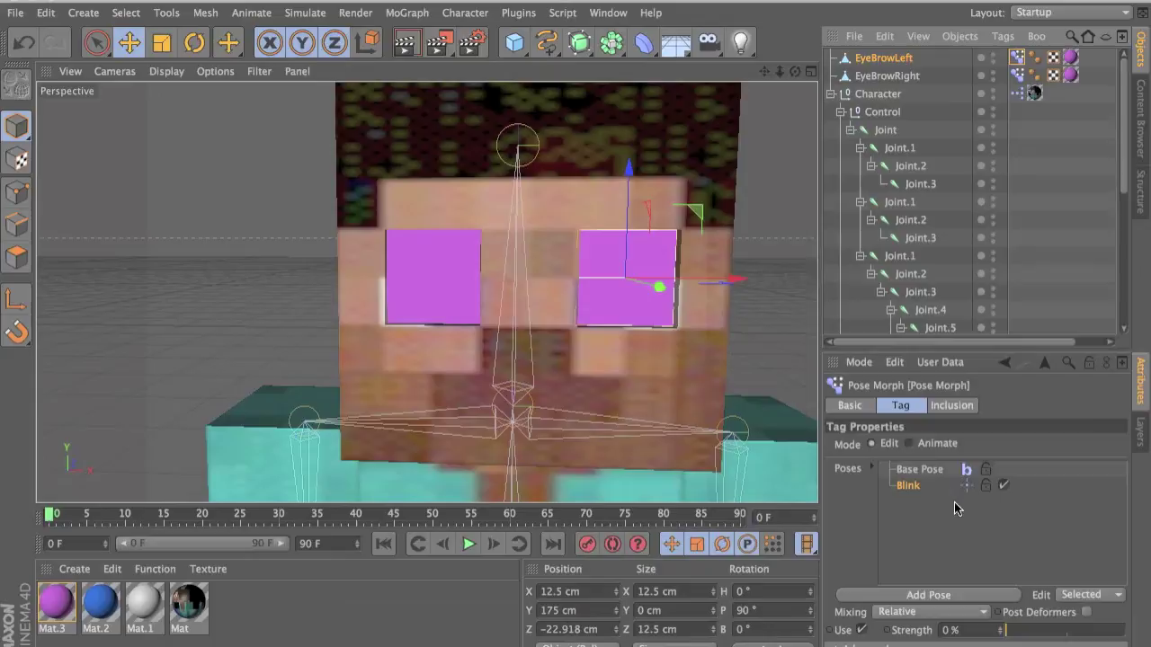
{"action": "left_click", "coordinate": [924, 443]}
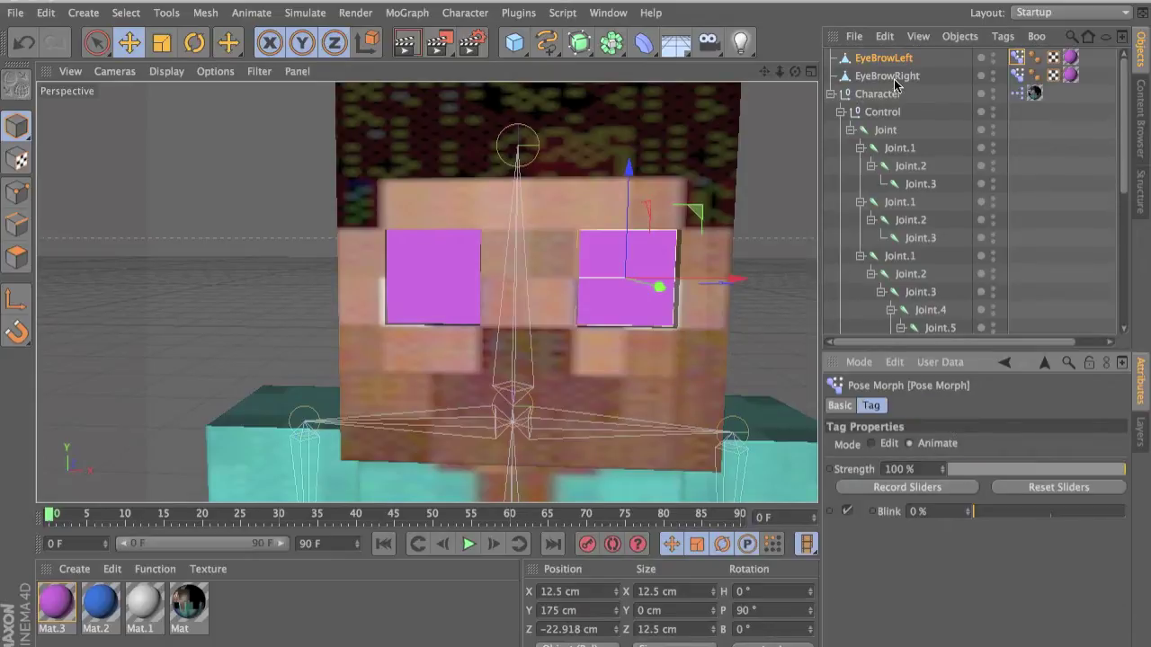
{"action": "left_click", "coordinate": [1014, 75]}
{"action": "left_click", "coordinate": [923, 443]}
{"action": "left_click", "coordinate": [1035, 58]}
{"action": "left_click", "coordinate": [1017, 57]}
{"action": "left_click", "coordinate": [885, 77]}
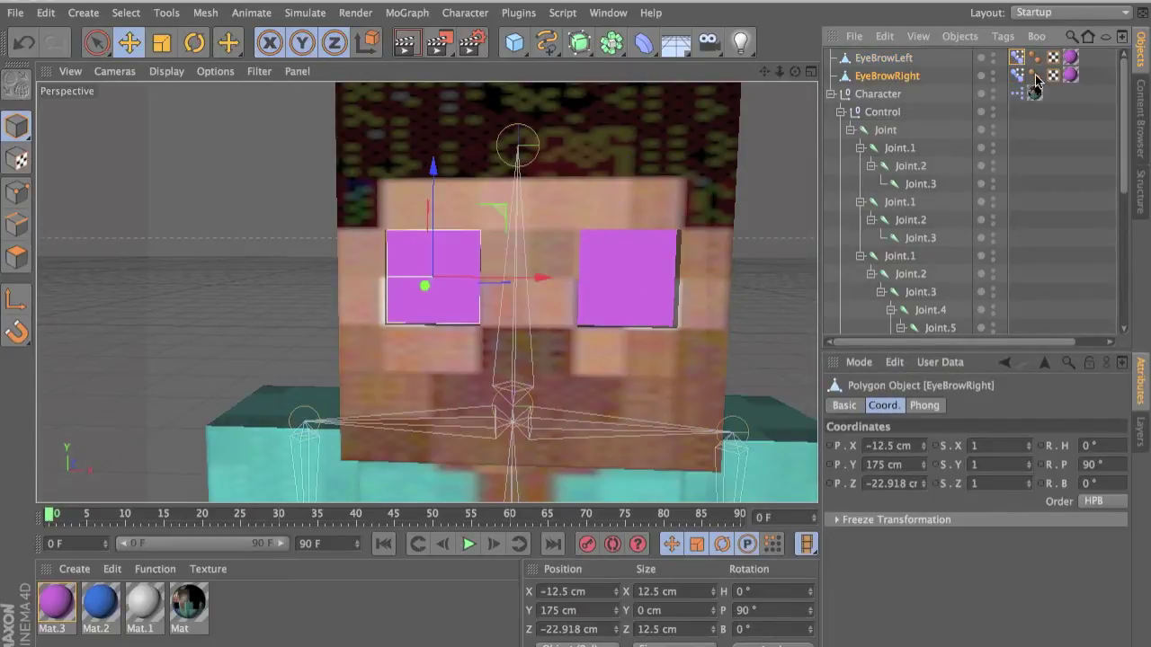
Add a user data entry named Eye Lid to the Character null, using the Float Slider interface
{"action": "left_click", "coordinate": [879, 93]}
{"action": "left_click", "coordinate": [938, 365]}
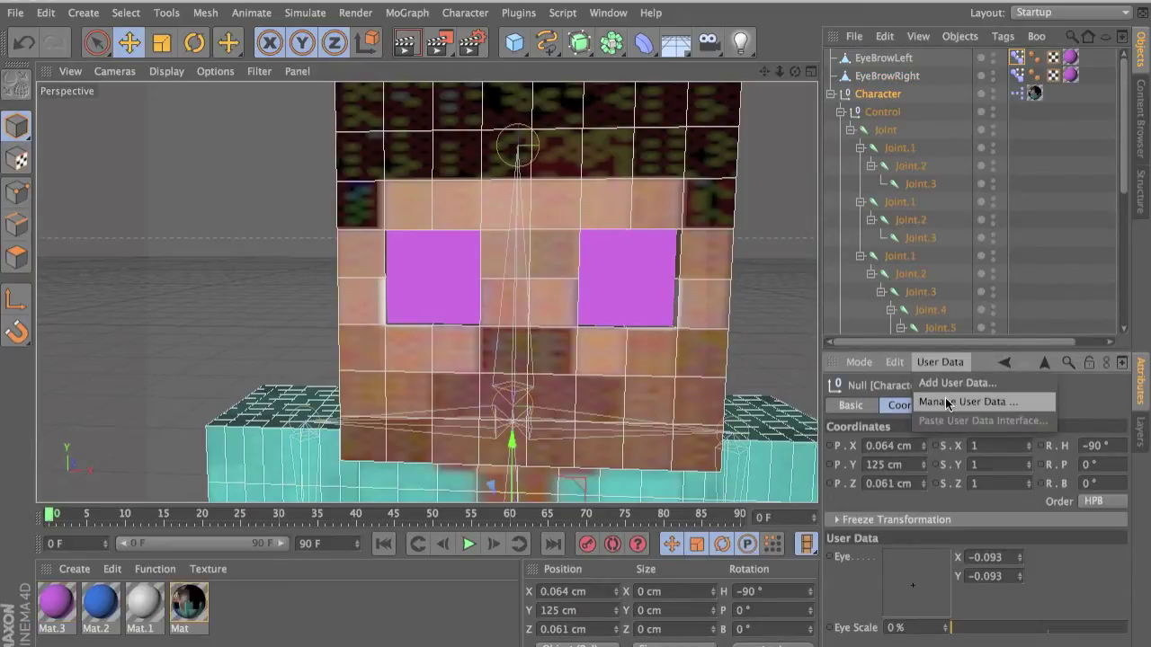
{"action": "left_click", "coordinate": [945, 401]}
{"action": "left_click", "coordinate": [486, 159]}
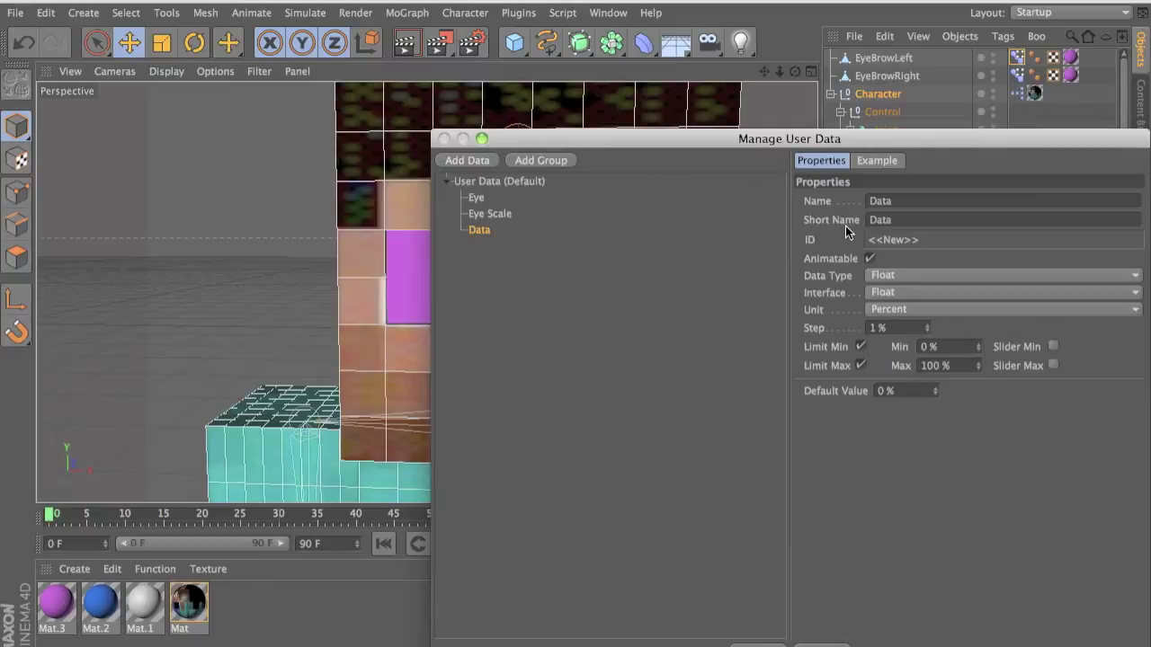
{"action": "type", "text": "Eye Lid"}
{"action": "left_click", "coordinate": [897, 293]}
{"action": "left_click", "coordinate": [912, 329]}
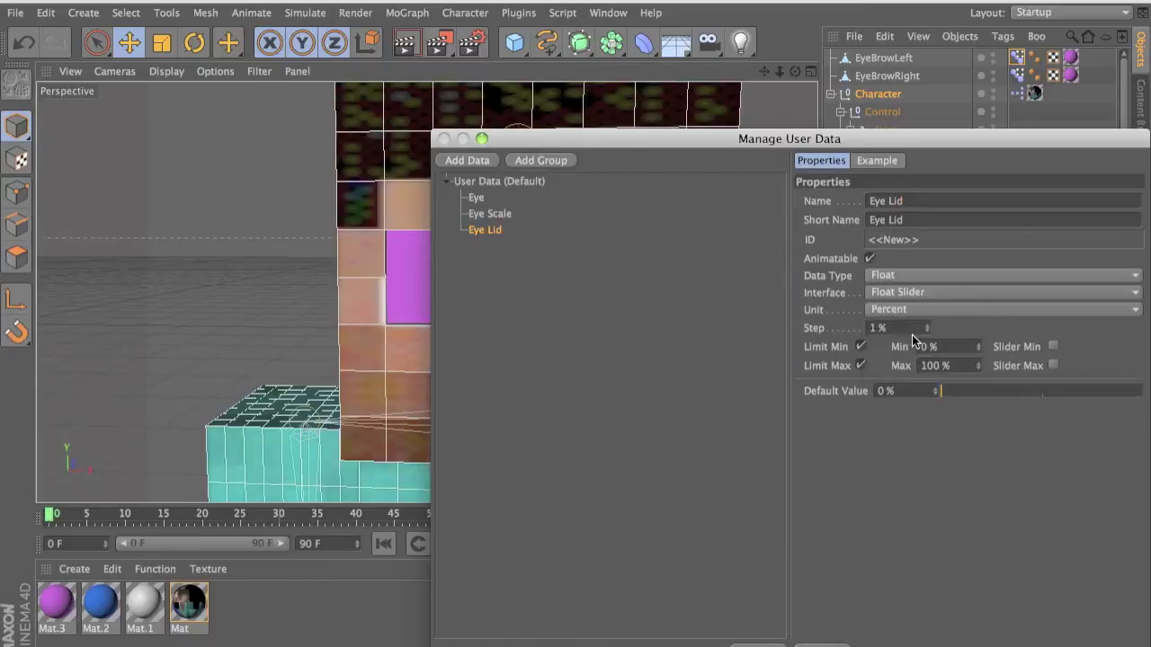
{"action": "key", "text": "Return"}
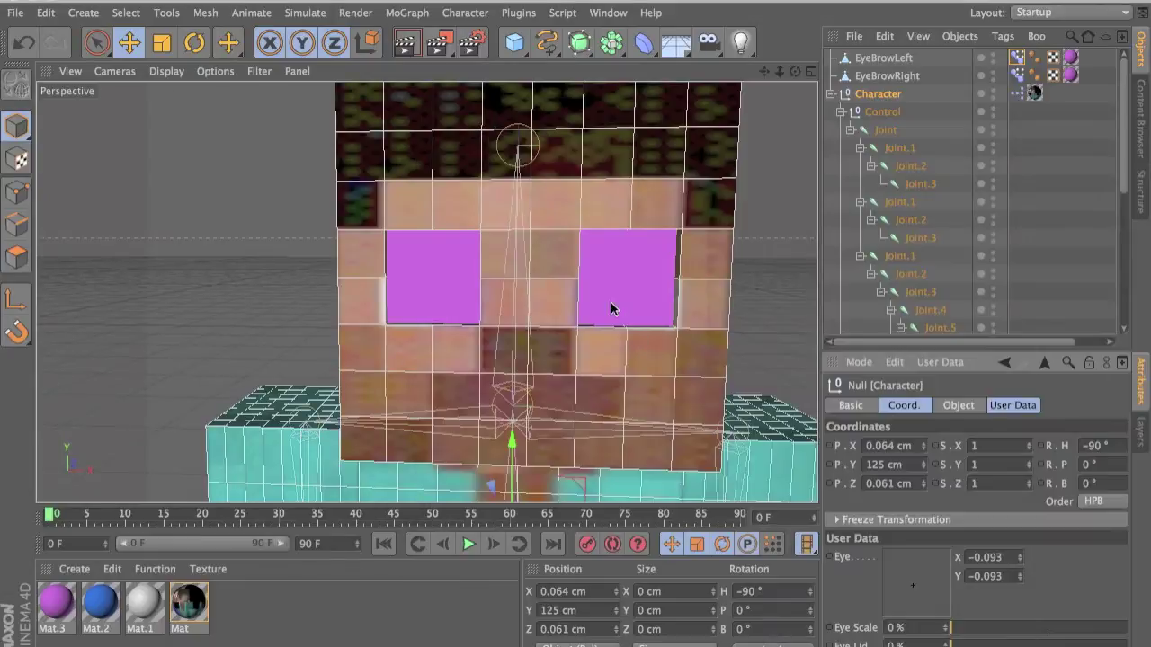
Open the Character's XPresso setup and add an Eye Lid output to the Character node
{"action": "double_click", "coordinate": [1016, 94]}
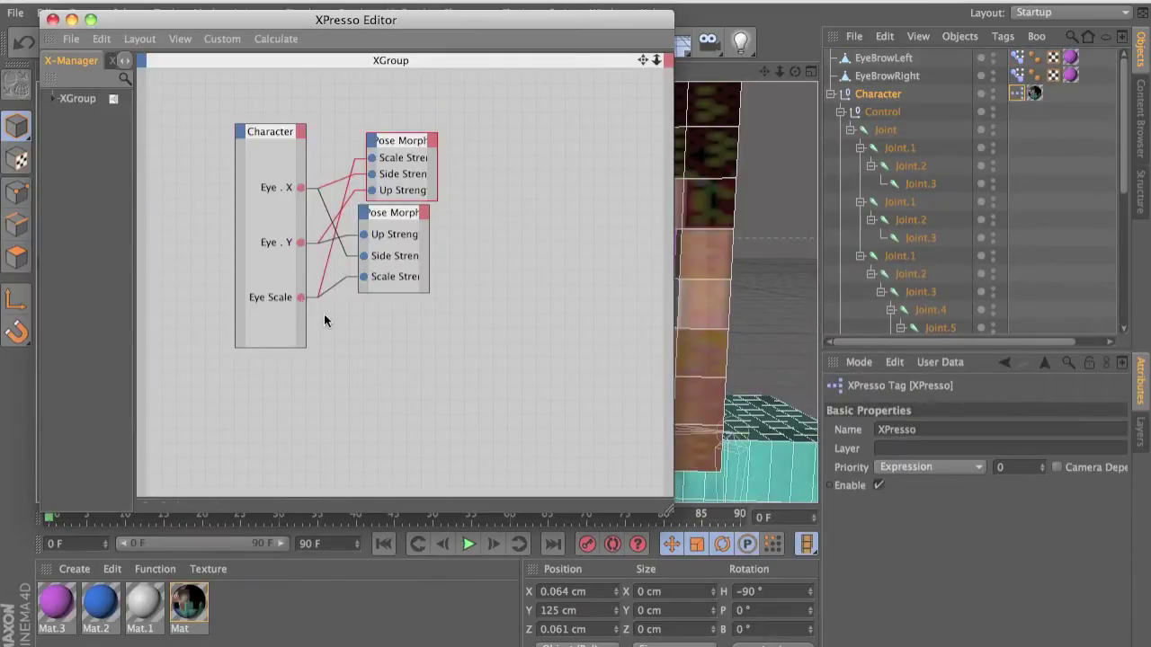
{"action": "left_click", "coordinate": [297, 135]}
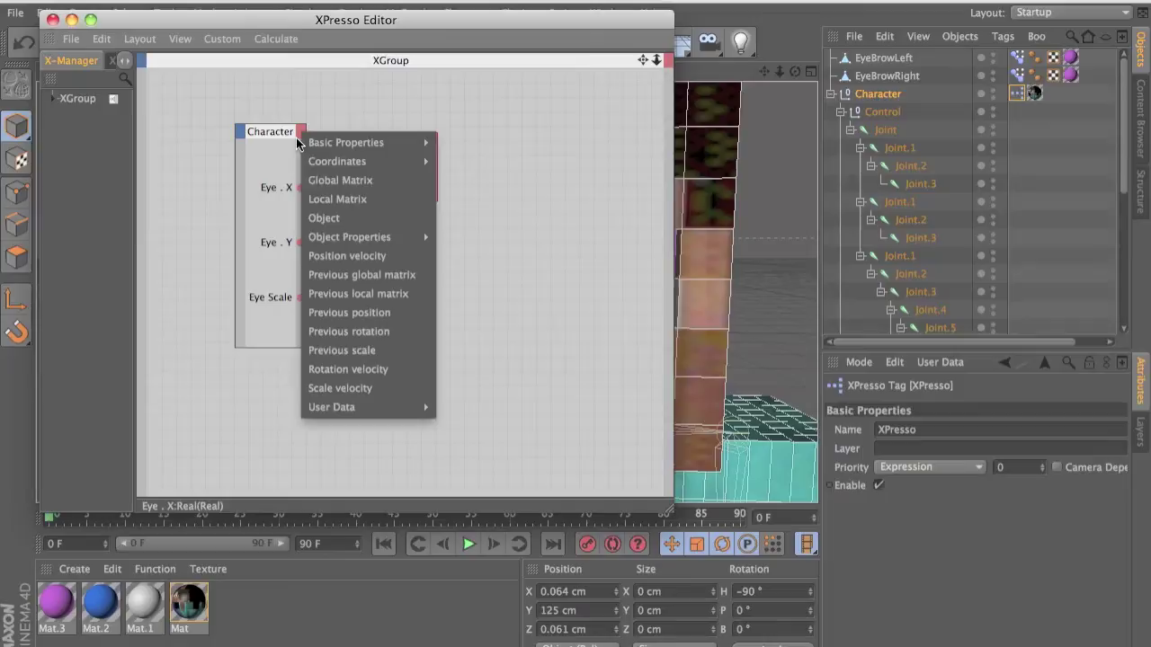
{"action": "mouse_move", "coordinate": [379, 410]}
{"action": "left_click", "coordinate": [480, 419]}
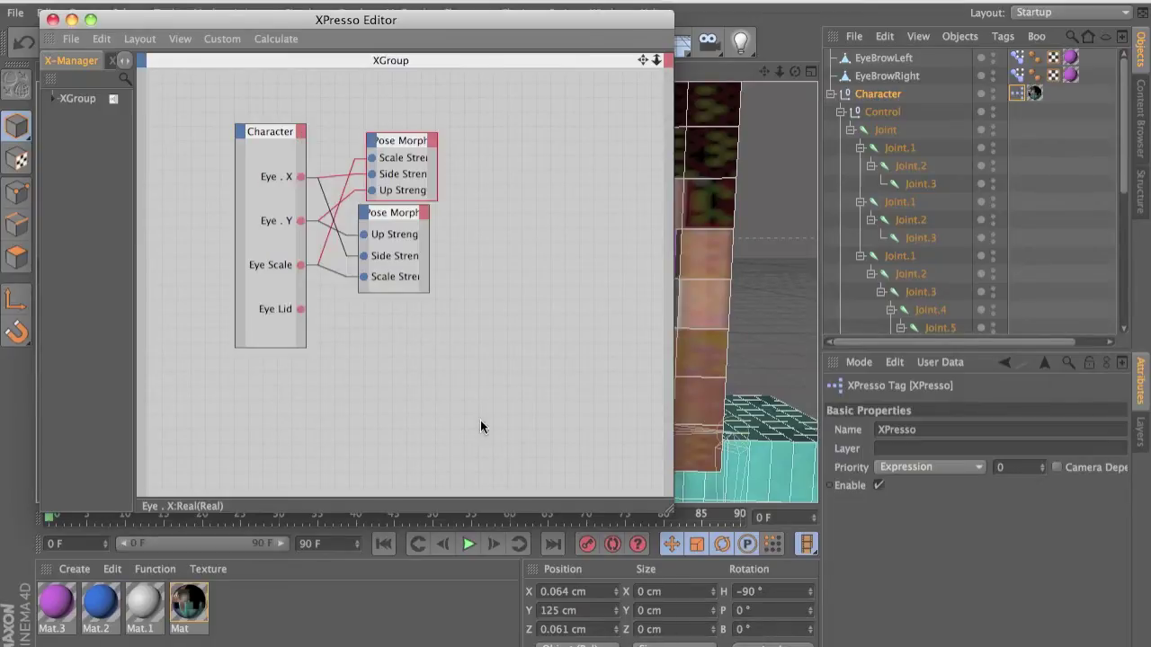
Add the pose morph tags of both eyebrow planes as XPresso nodes, each with a Blink Strength input
{"action": "left_click_drag", "start_coordinate": [1016, 78], "coordinate": [478, 383]}
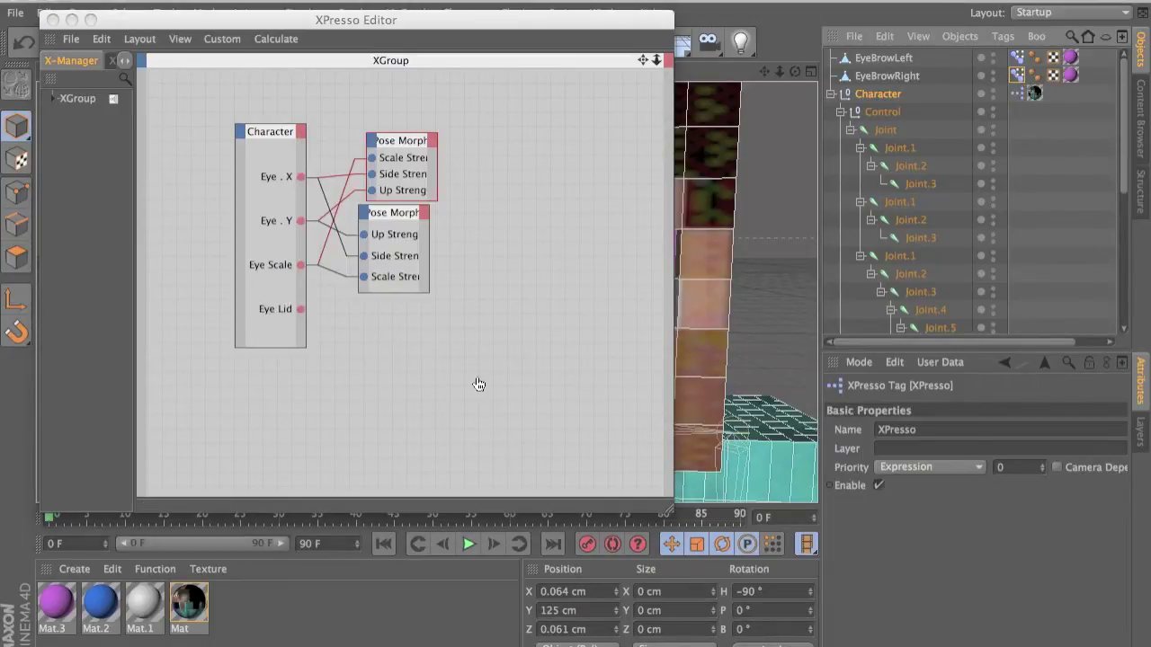
{"action": "left_click_drag", "start_coordinate": [1017, 94], "coordinate": [443, 319]}
{"action": "left_click", "coordinate": [412, 312]}
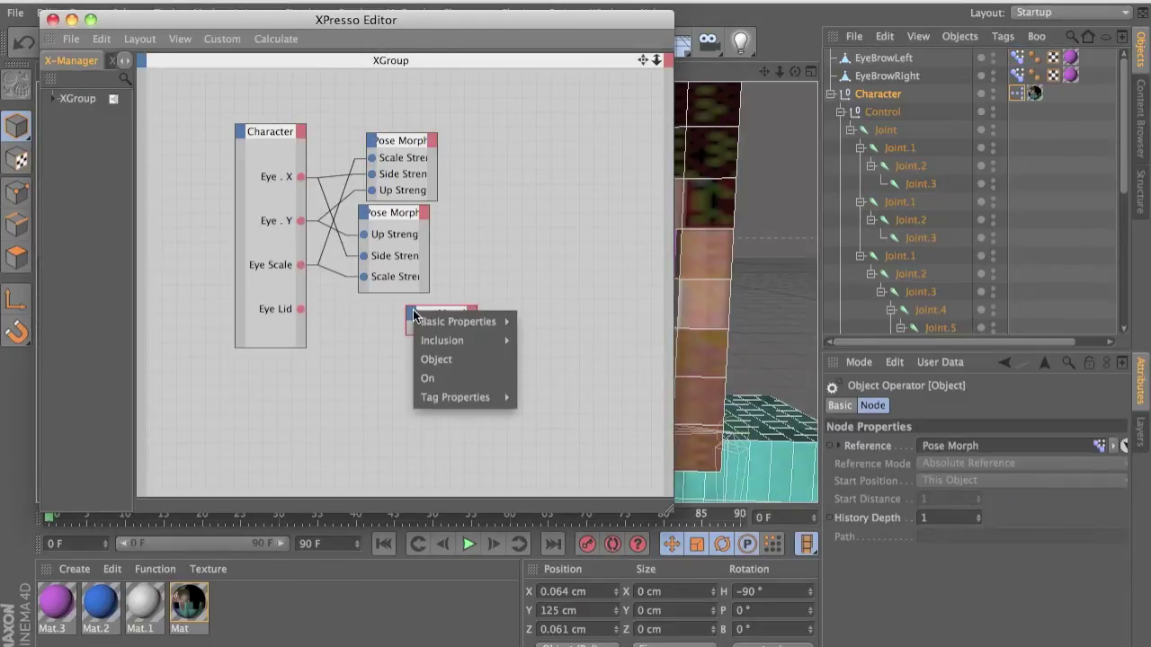
{"action": "mouse_move", "coordinate": [476, 396]}
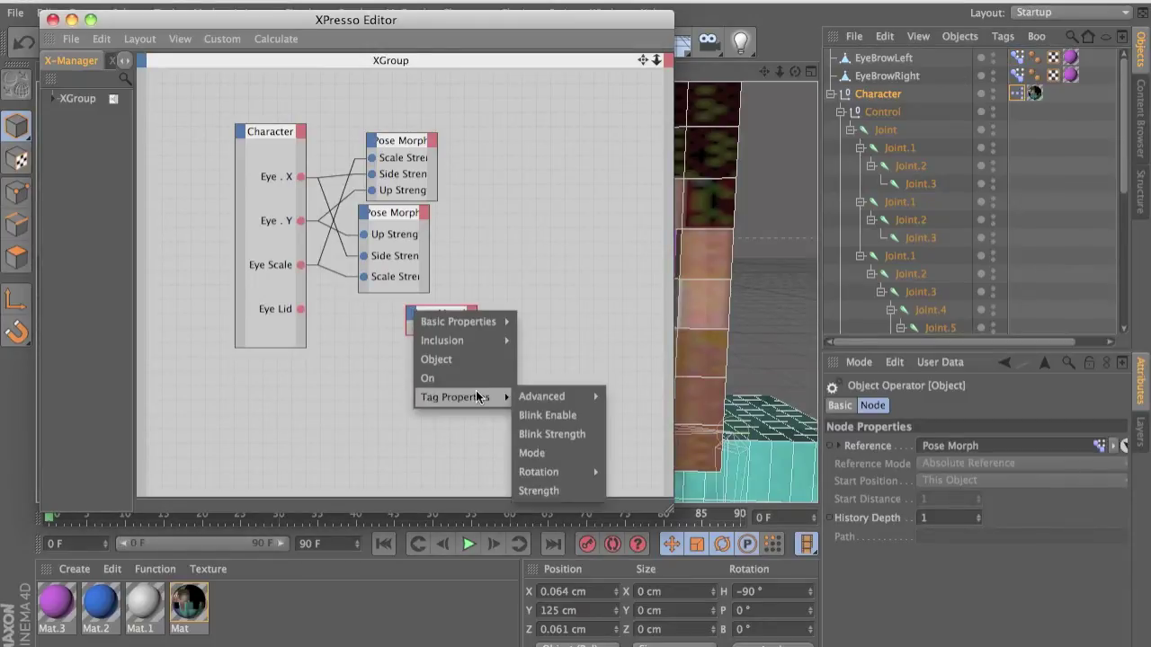
{"action": "left_click", "coordinate": [568, 437]}
{"action": "left_click", "coordinate": [432, 374]}
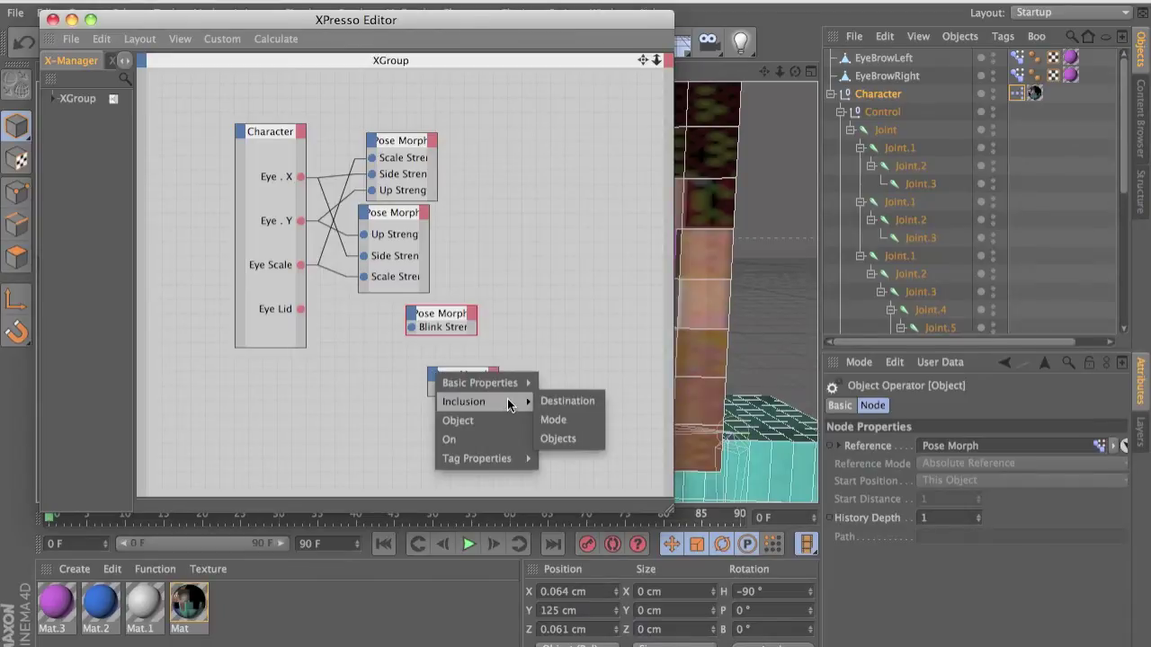
{"action": "mouse_move", "coordinate": [518, 458]}
{"action": "left_click", "coordinate": [572, 490]}
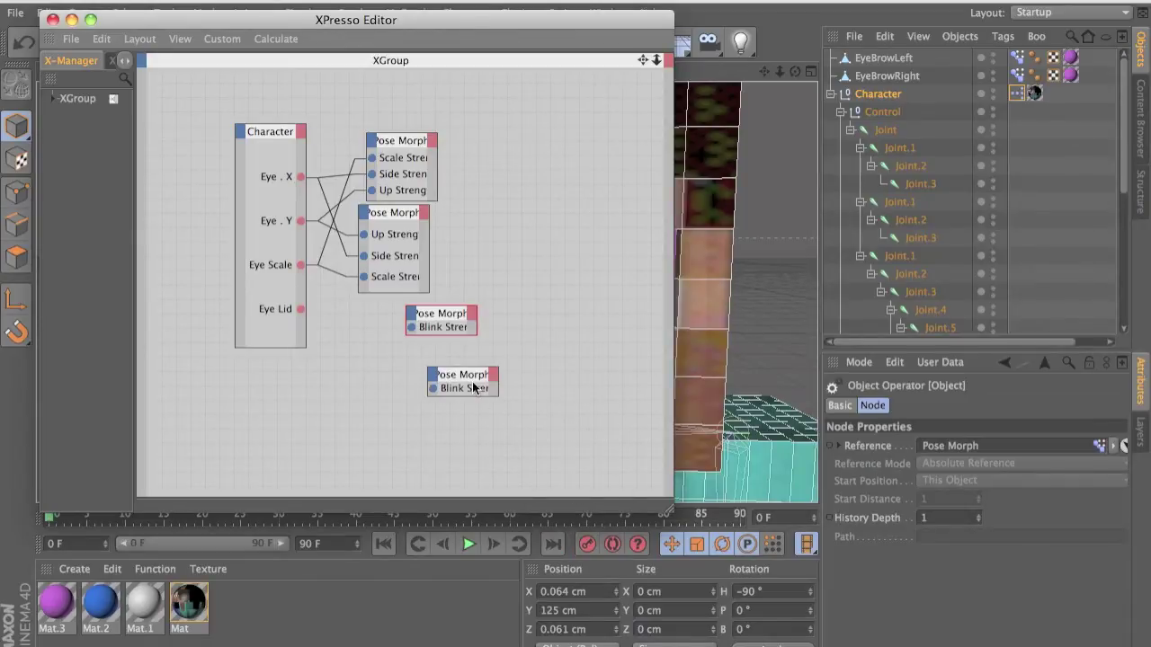
Connect the Eye Lid output to both Blink Strength inputs and test the Eye Lid slider in the Character's user data
{"action": "left_click_drag", "start_coordinate": [474, 388], "coordinate": [302, 311]}
{"action": "left_click_drag", "start_coordinate": [410, 328], "coordinate": [395, 364]}
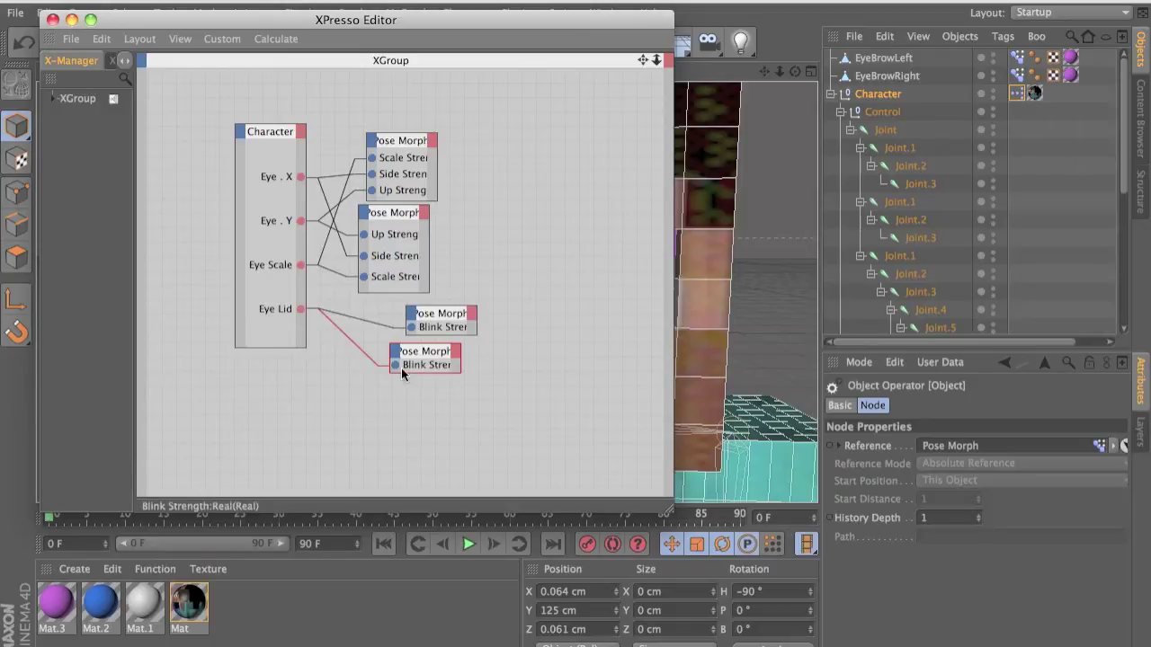
{"action": "left_click", "coordinate": [347, 387]}
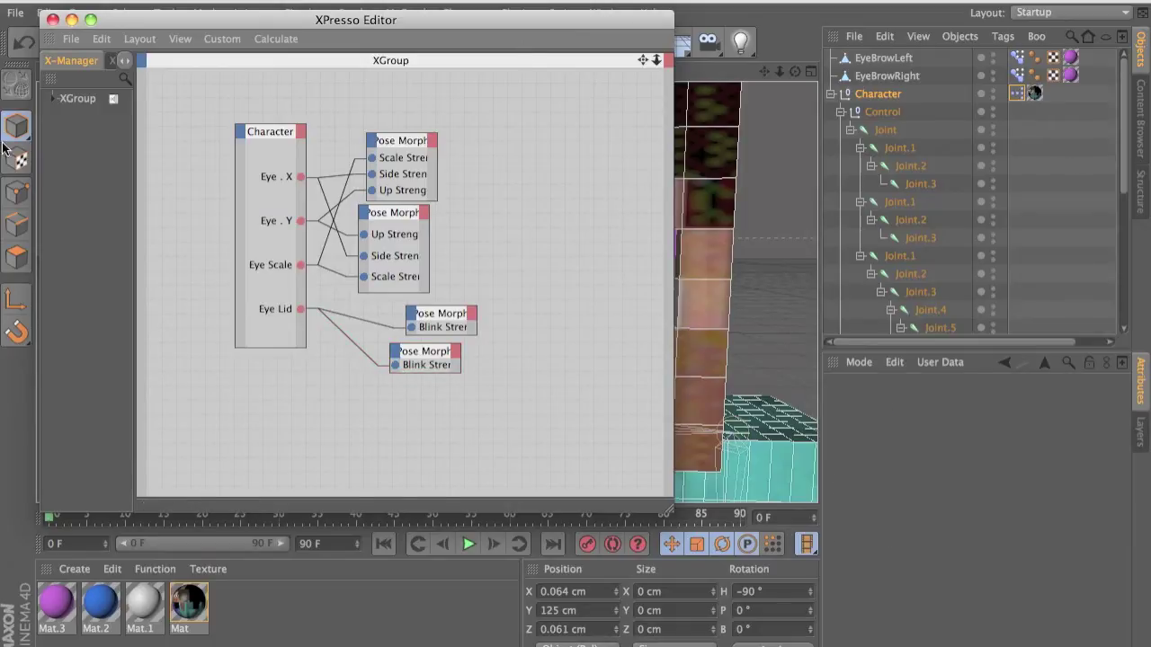
{"action": "left_click", "coordinate": [52, 19]}
{"action": "left_click", "coordinate": [869, 96]}
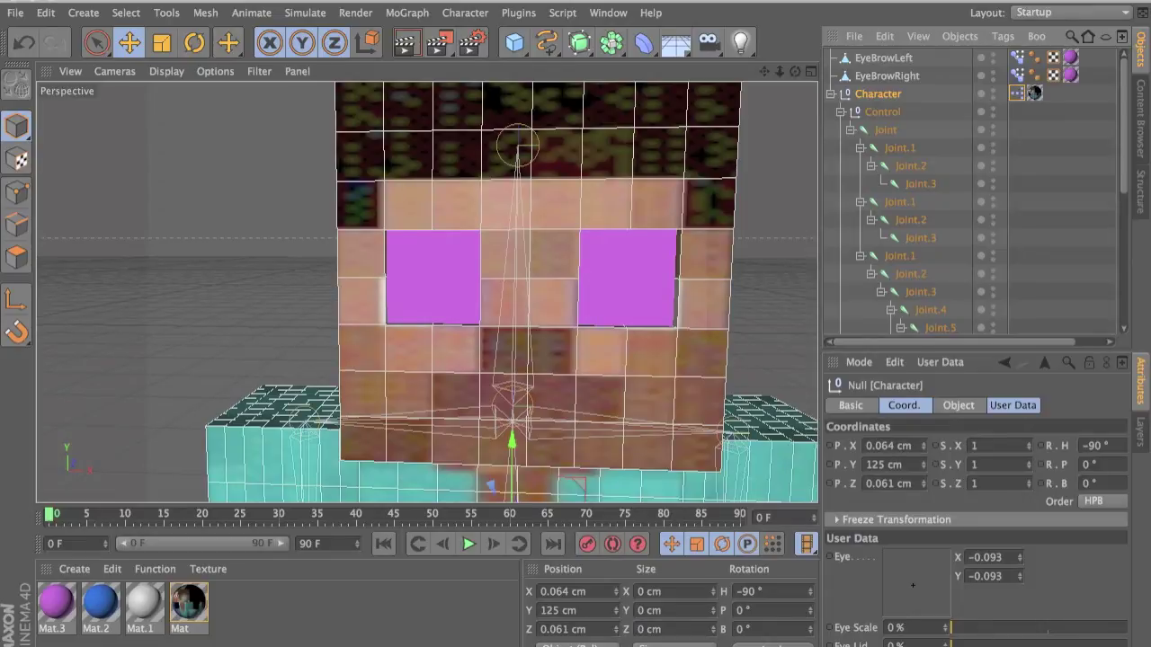
{"action": "left_click", "coordinate": [1011, 404]}
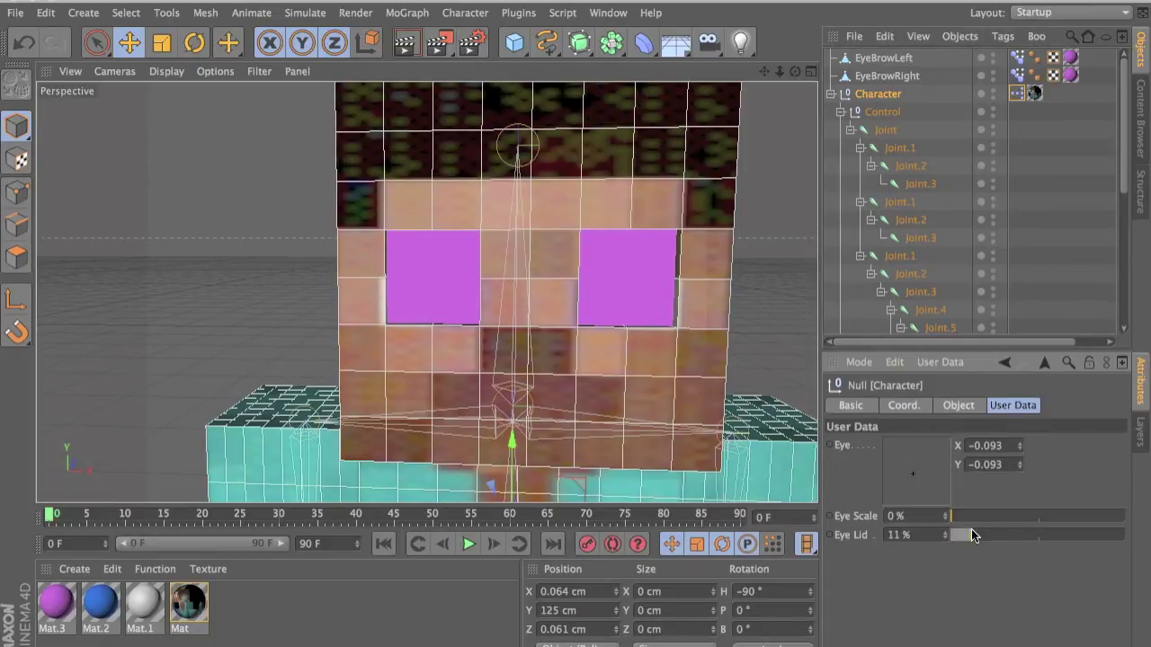
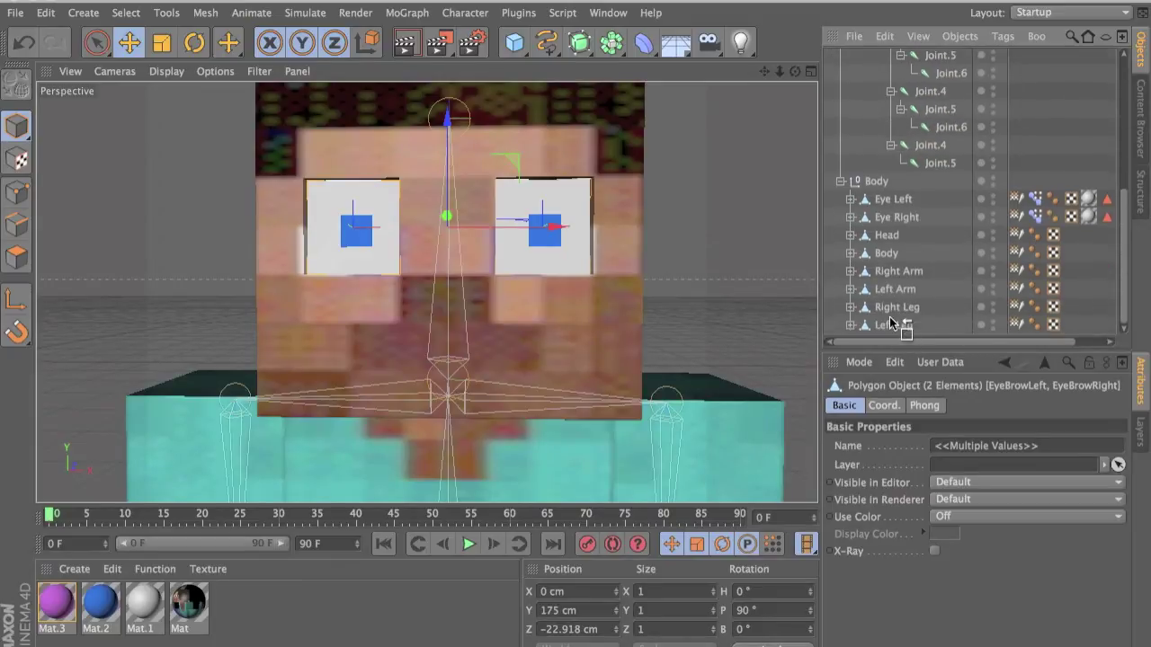
Bind EyeBrowRight to the head joint, the last Joint.4 above the Body group
{"action": "left_click", "coordinate": [886, 187]}
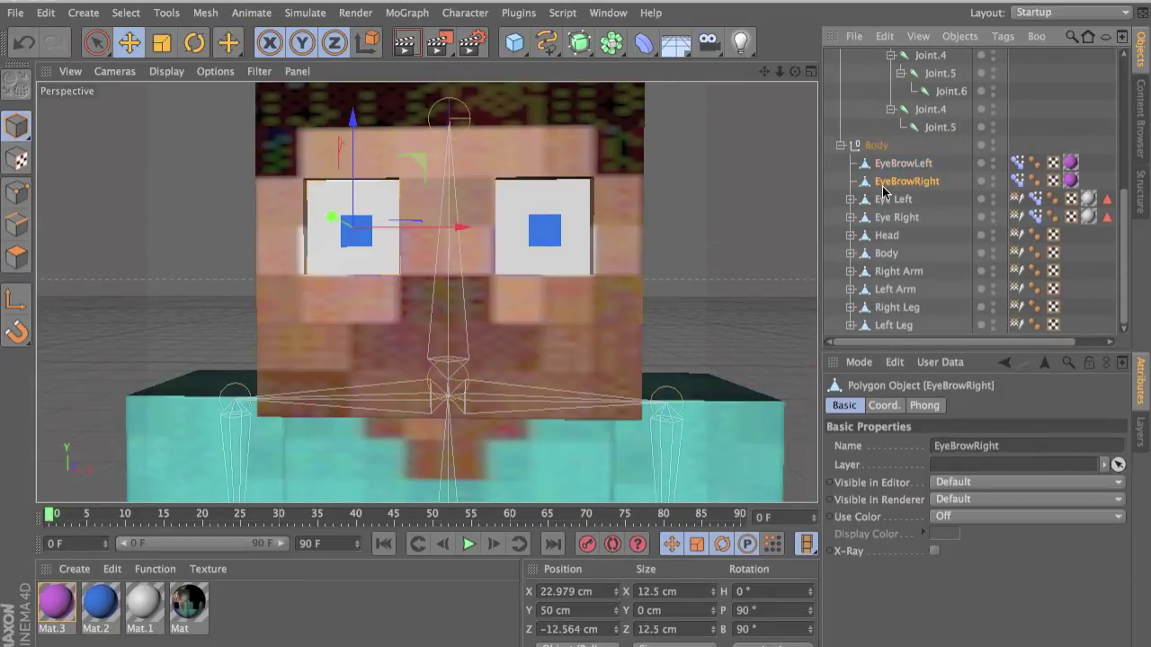
{"action": "left_click", "coordinate": [927, 113], "text": "ctrl"}
{"action": "left_click", "coordinate": [450, 14]}
{"action": "mouse_move", "coordinate": [493, 60]}
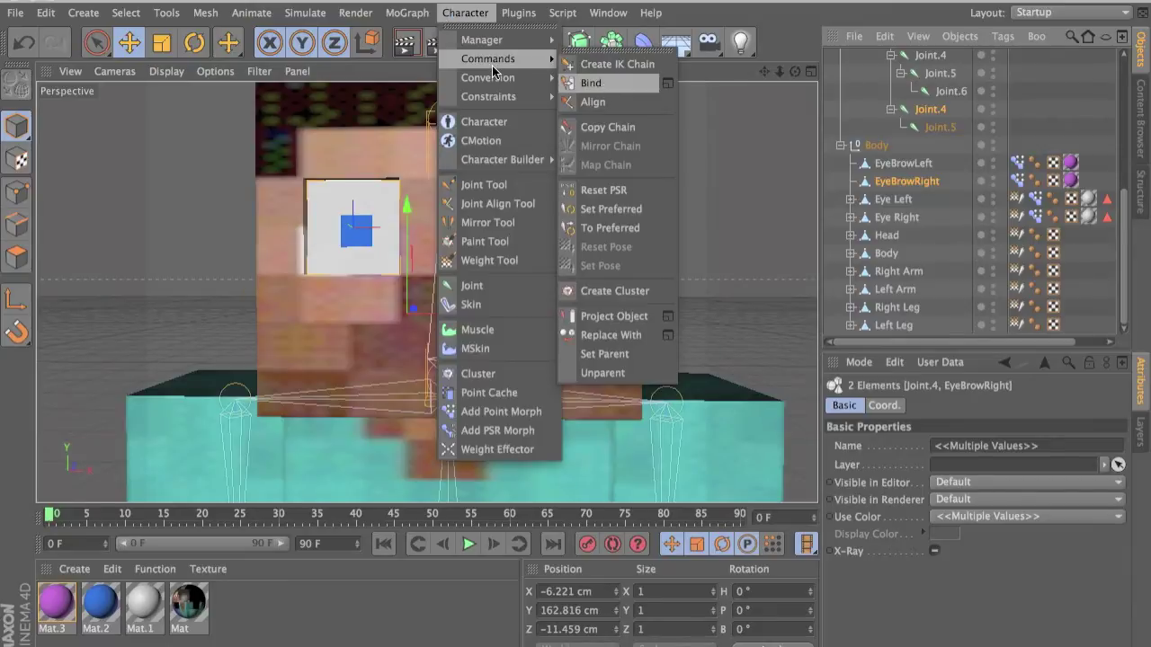
{"action": "left_click", "coordinate": [609, 90]}
Bind EyeBrowLeft to the same head joint, Joint.4
{"action": "left_click", "coordinate": [901, 180]}
{"action": "left_click", "coordinate": [901, 163]}
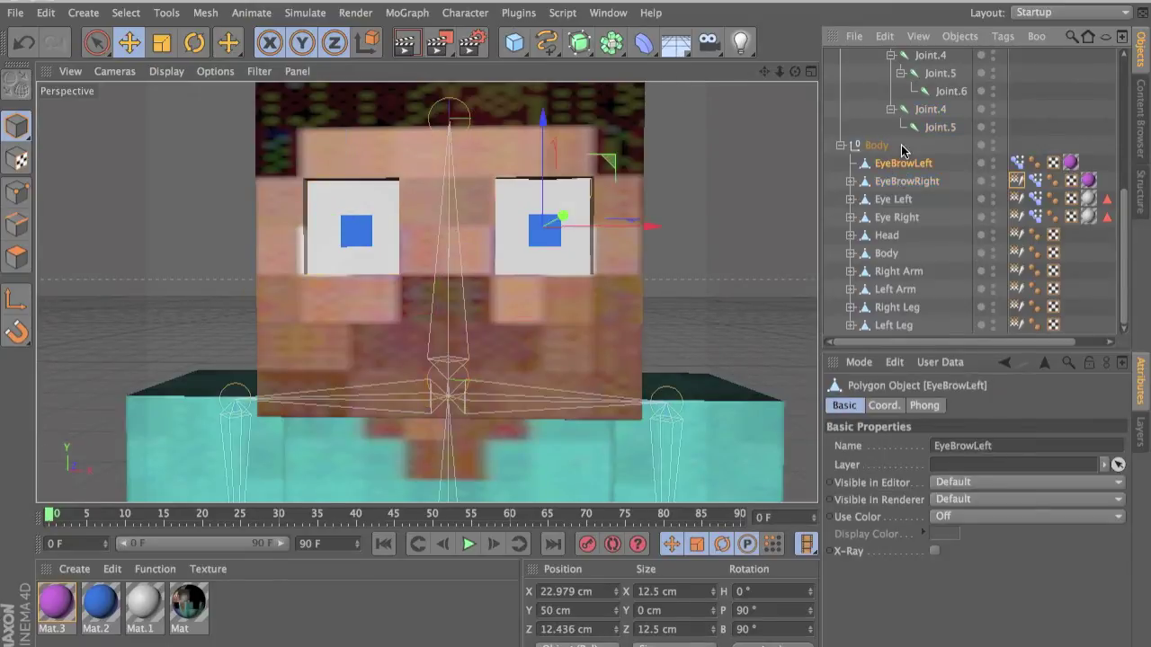
{"action": "left_click", "coordinate": [925, 111], "text": "ctrl"}
{"action": "left_click", "coordinate": [465, 12]}
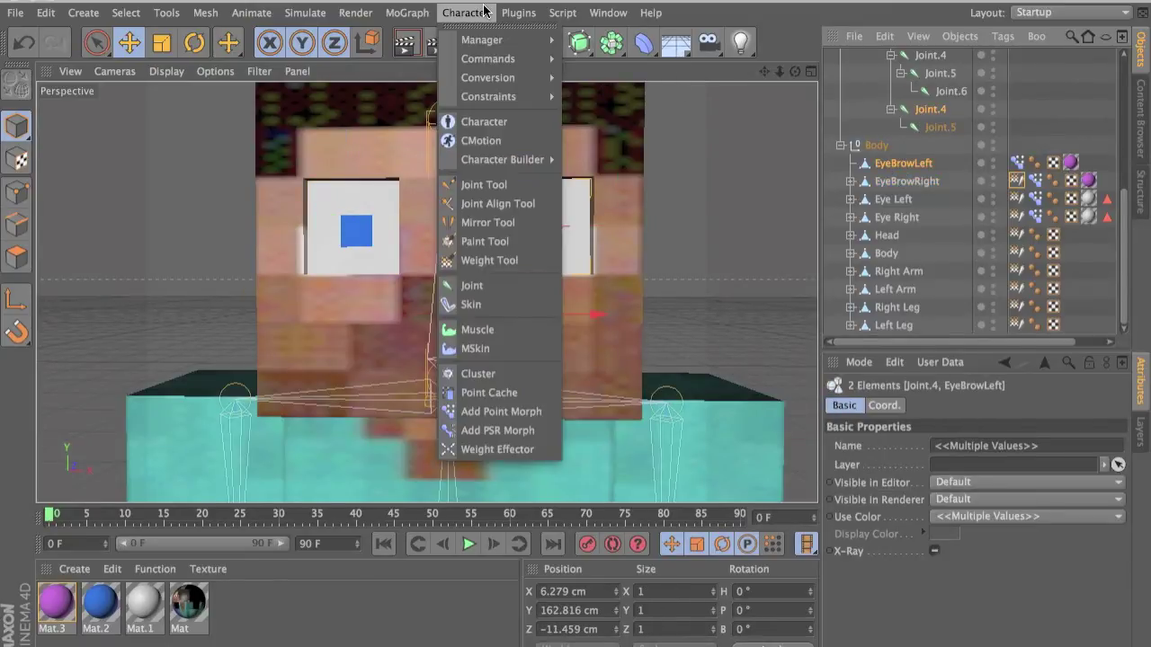
{"action": "mouse_move", "coordinate": [494, 59]}
{"action": "left_click", "coordinate": [618, 90]}
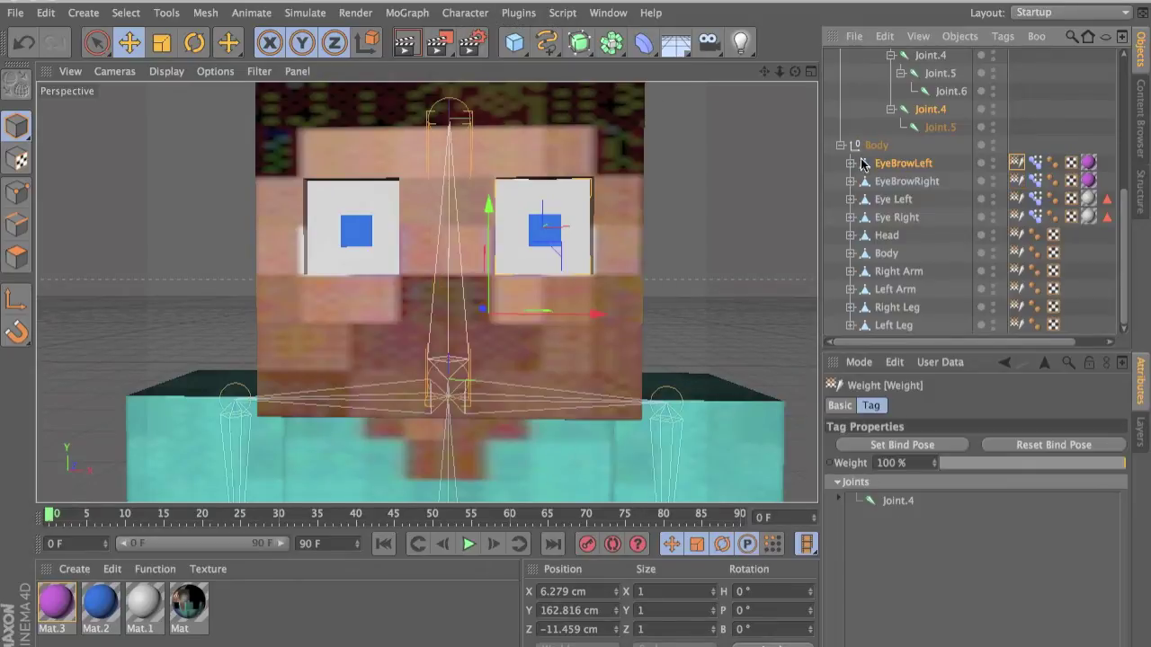
{"action": "scroll", "coordinate": [860, 163], "scroll_direction": "down", "scroll_amount": 4}
{"action": "scroll", "coordinate": [860, 164], "scroll_direction": "up", "scroll_amount": 2}
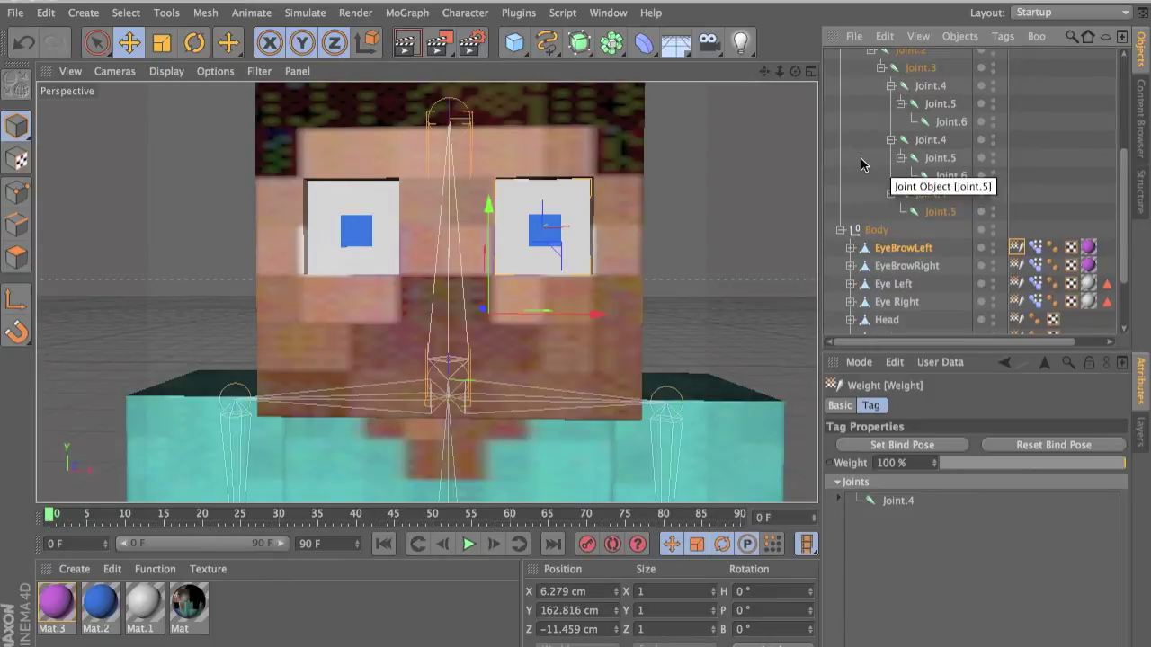
{"action": "scroll", "coordinate": [860, 163], "scroll_direction": "down", "scroll_amount": 1}
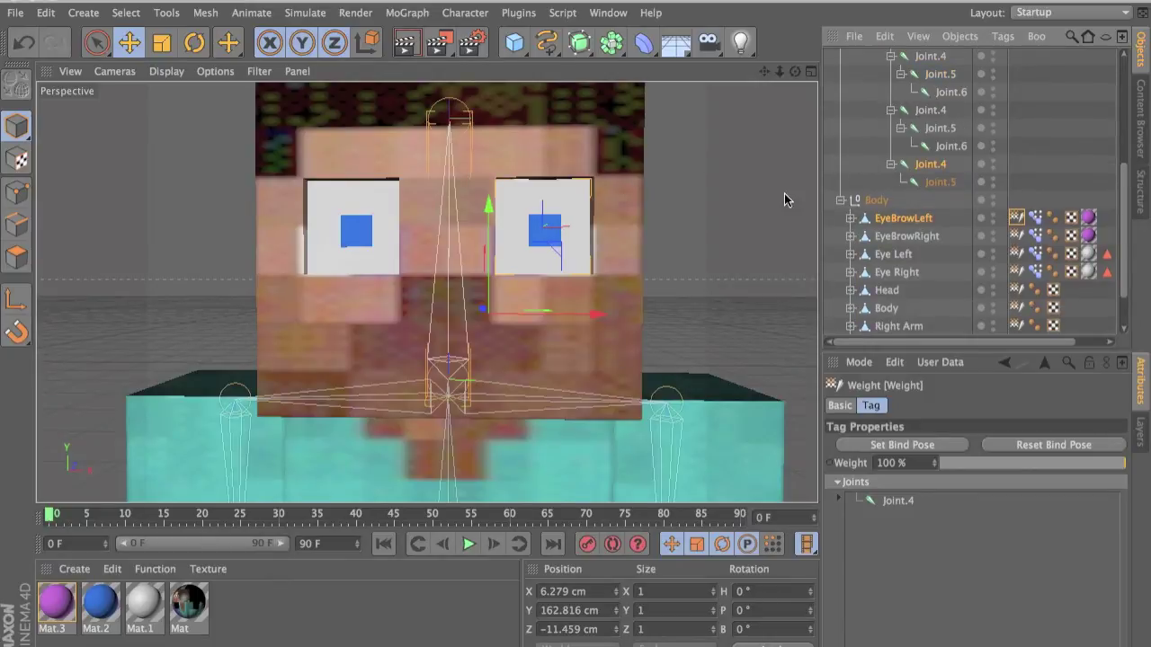
Extrude the two Head polygons at the mouth, centred below the nose, inward by about 3 cm
{"action": "left_click", "coordinate": [612, 169]}
{"action": "left_click", "coordinate": [16, 257]}
{"action": "left_click", "coordinate": [425, 394]}
{"action": "left_click", "coordinate": [429, 362]}
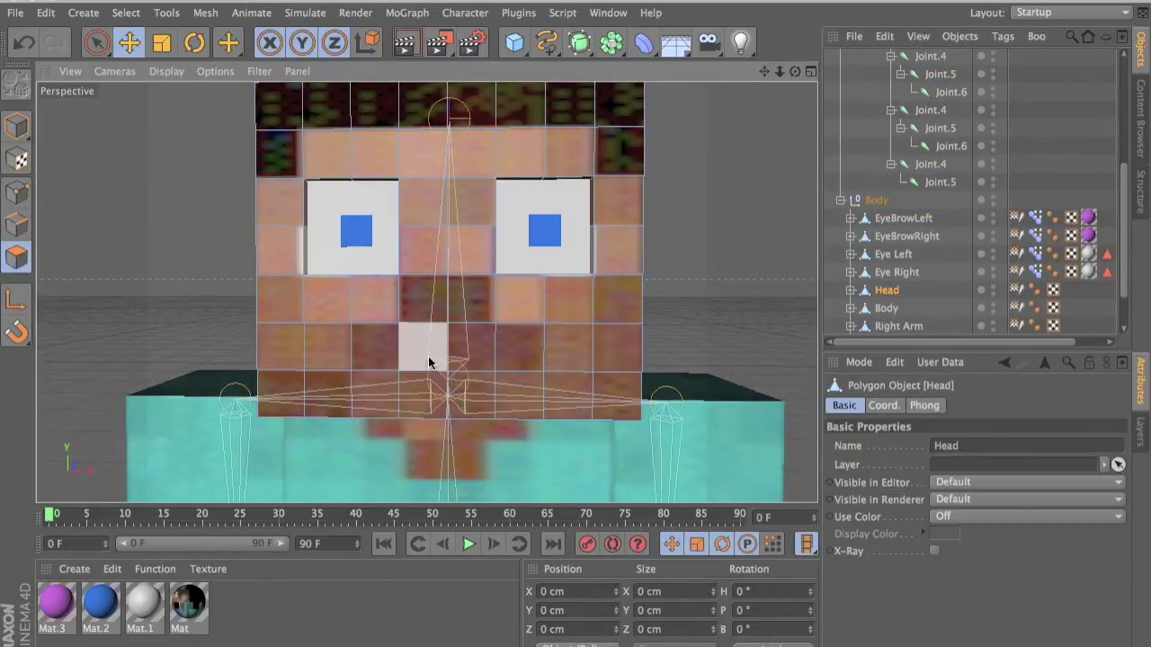
{"action": "left_click", "coordinate": [471, 342], "text": "shift"}
{"action": "scroll", "coordinate": [549, 406], "scroll_direction": "up", "scroll_amount": 2}
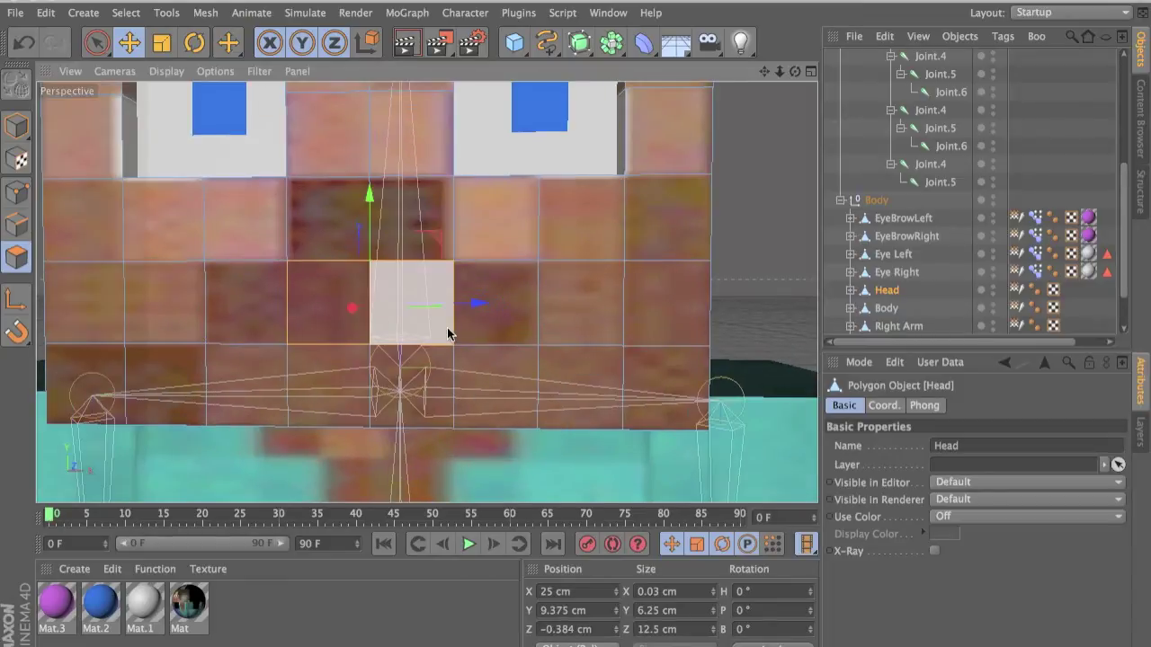
{"action": "left_click_drag", "start_coordinate": [448, 334], "coordinate": [295, 360], "text": "alt"}
{"action": "left_click", "coordinate": [413, 296]}
{"action": "left_click", "coordinate": [366, 292], "text": "shift"}
{"action": "right_click", "coordinate": [421, 330]}
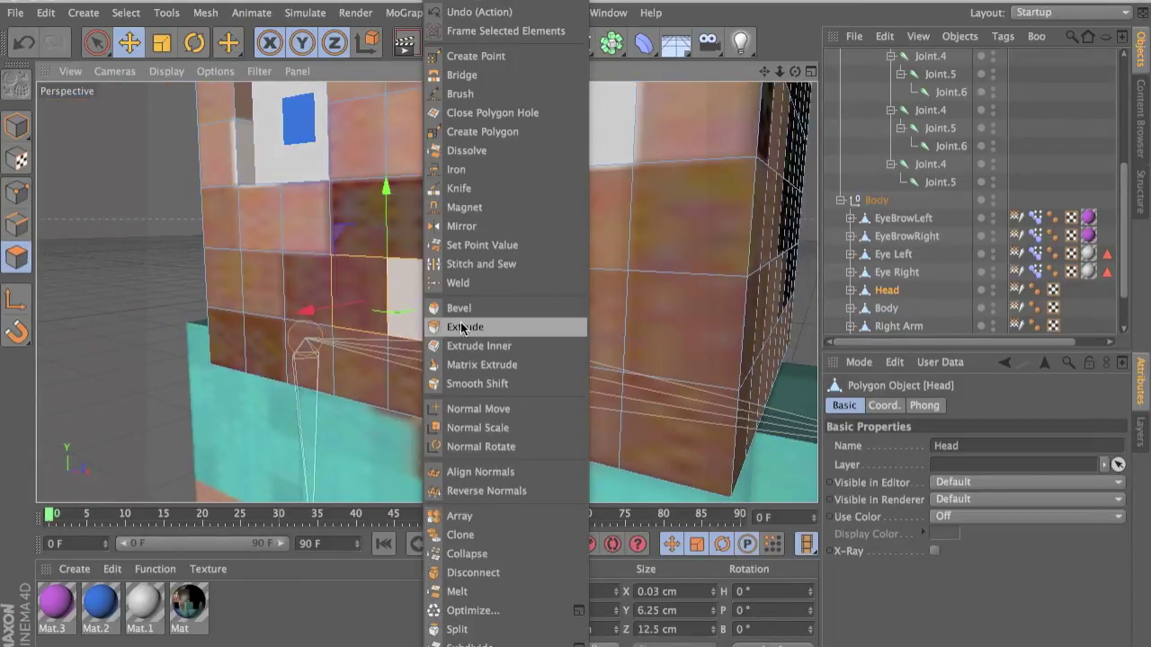
{"action": "left_click", "coordinate": [461, 327]}
{"action": "left_click_drag", "start_coordinate": [440, 329], "coordinate": [418, 314]}
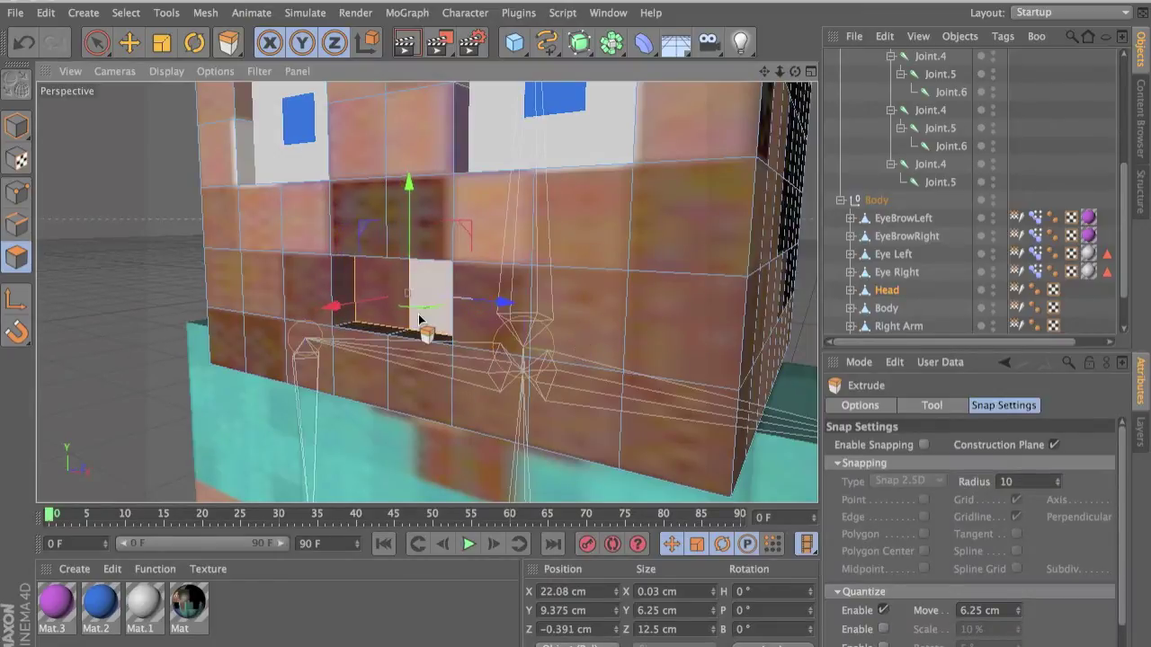
Delete the extruded polygons at the back of the recess to open up the mouth
{"action": "left_click_drag", "start_coordinate": [469, 389], "coordinate": [526, 390], "text": "alt"}
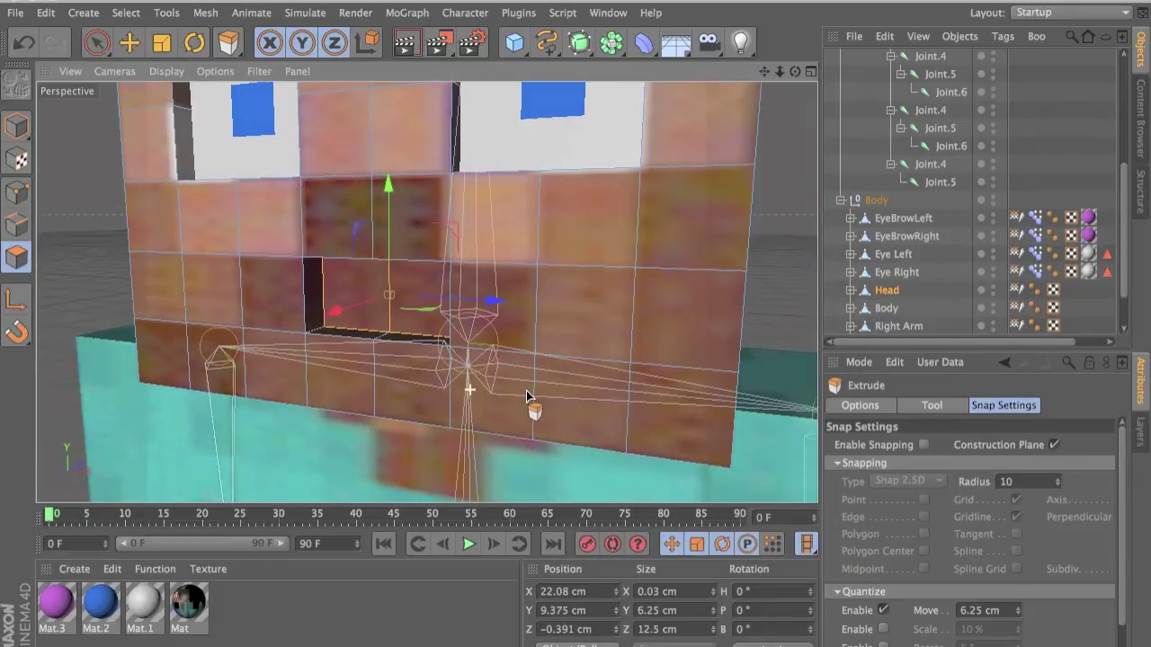
{"action": "key", "text": "Delete"}
{"action": "left_click_drag", "start_coordinate": [342, 301], "coordinate": [521, 360], "text": "alt"}
{"action": "middle_click_drag", "start_coordinate": [520, 360], "coordinate": [519, 349], "text": "alt"}
Add a plane with a width of 12.5 cm, a height of 6.25 cm, 1 width segment and 2 height segments
{"action": "scroll", "coordinate": [519, 349], "scroll_direction": "down", "scroll_amount": 6}
{"action": "middle_click_drag", "start_coordinate": [575, 318], "coordinate": [573, 204], "text": "alt"}
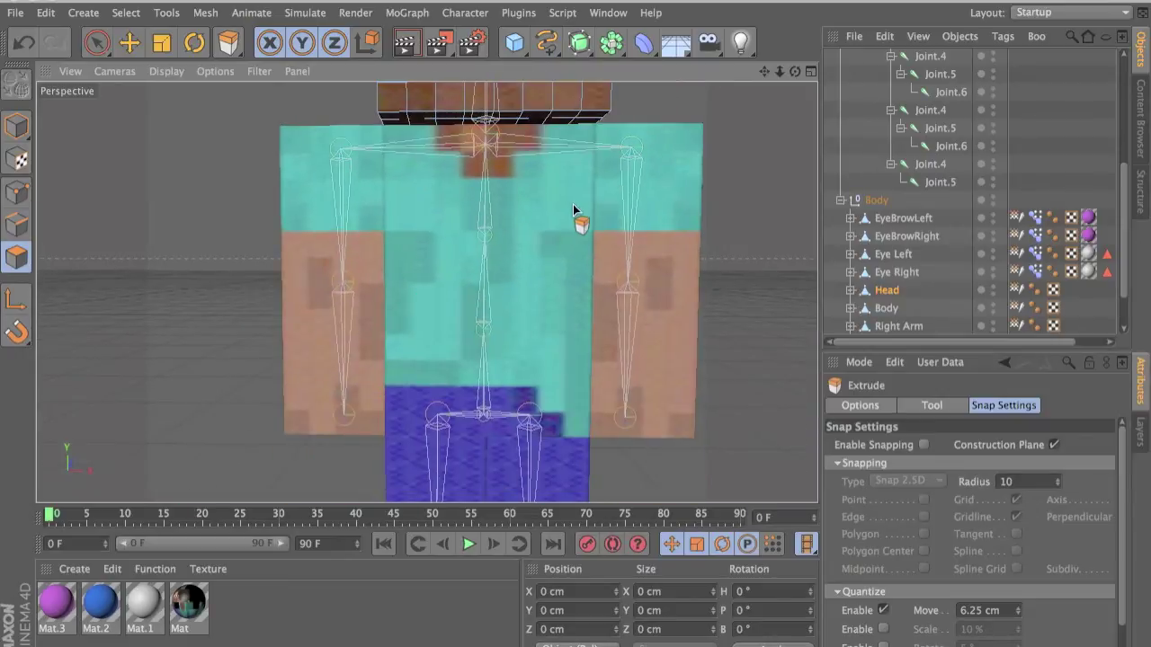
{"action": "left_click_drag", "start_coordinate": [514, 42], "coordinate": [683, 101]}
{"action": "left_click_drag", "start_coordinate": [650, 249], "coordinate": [603, 244], "text": "alt"}
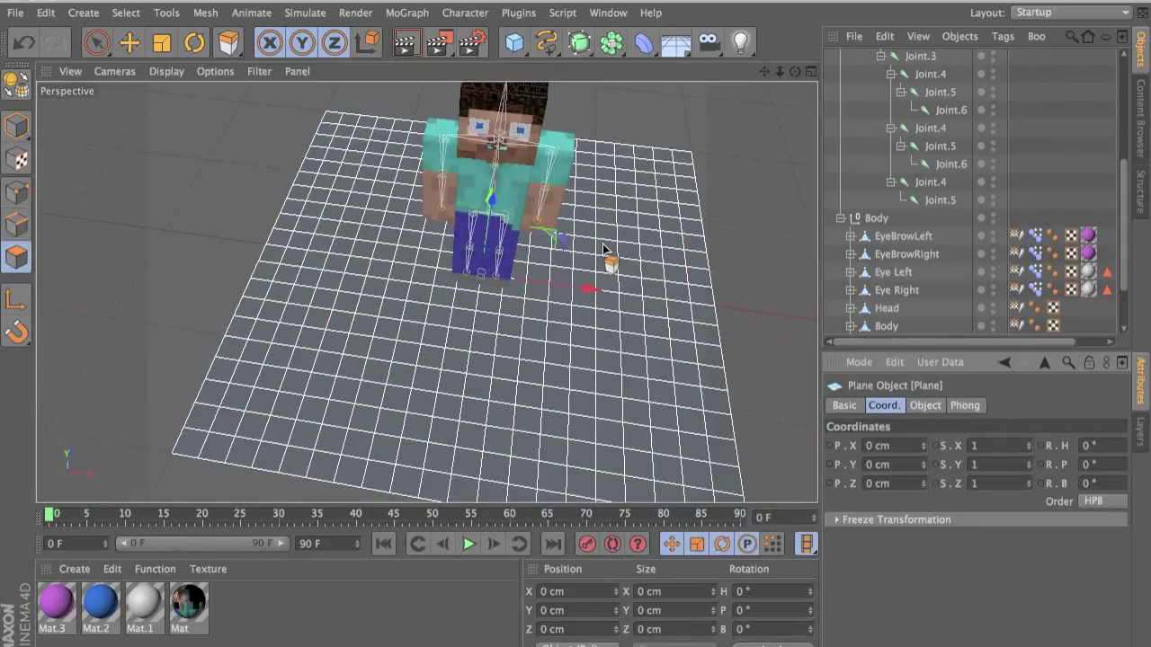
{"action": "left_click", "coordinate": [955, 446]}
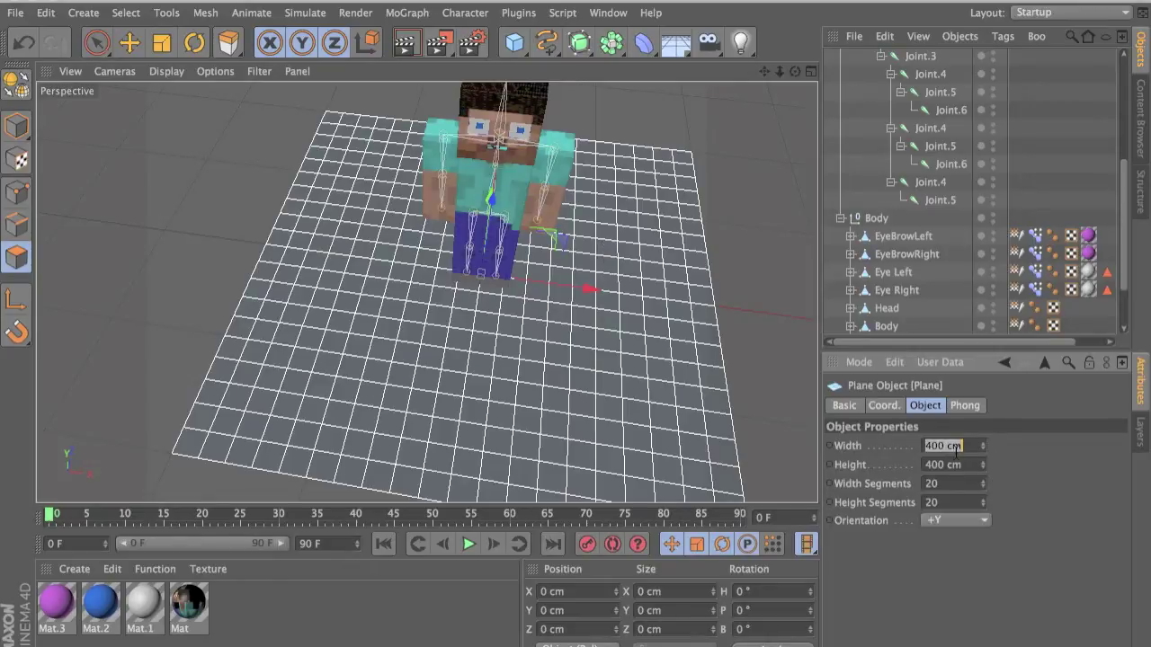
{"action": "type", "text": "12.5"}
{"action": "key", "text": "Tab"}
{"action": "type", "text": "5"}
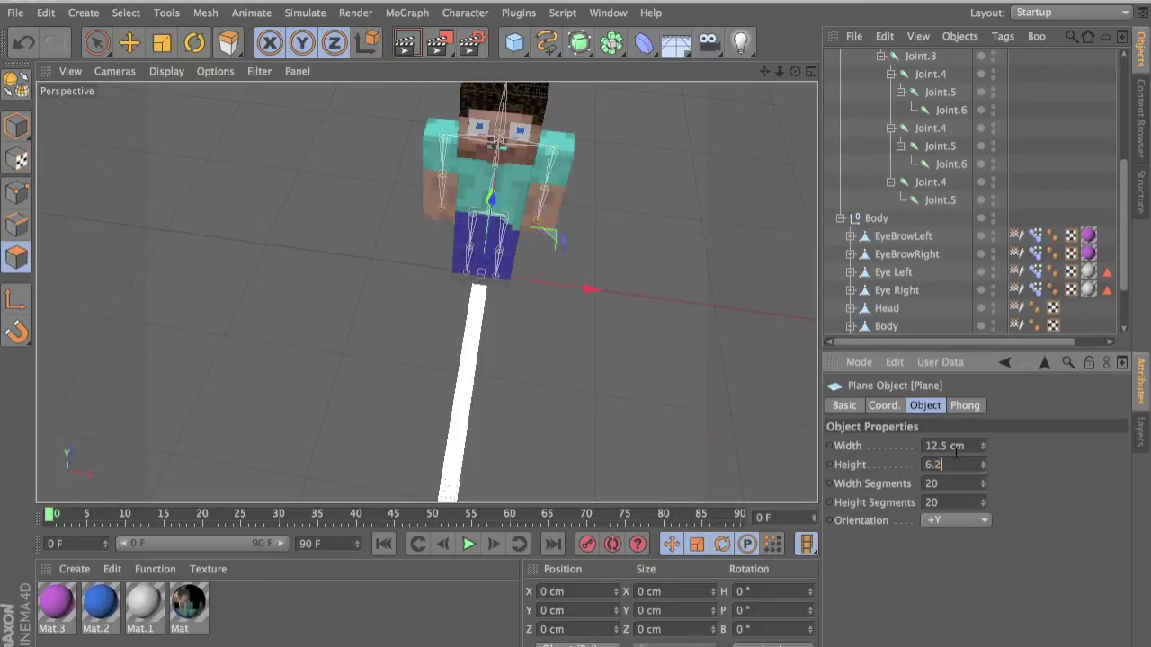
{"action": "type", "text": ".25"}
{"action": "key", "text": "Tab"}
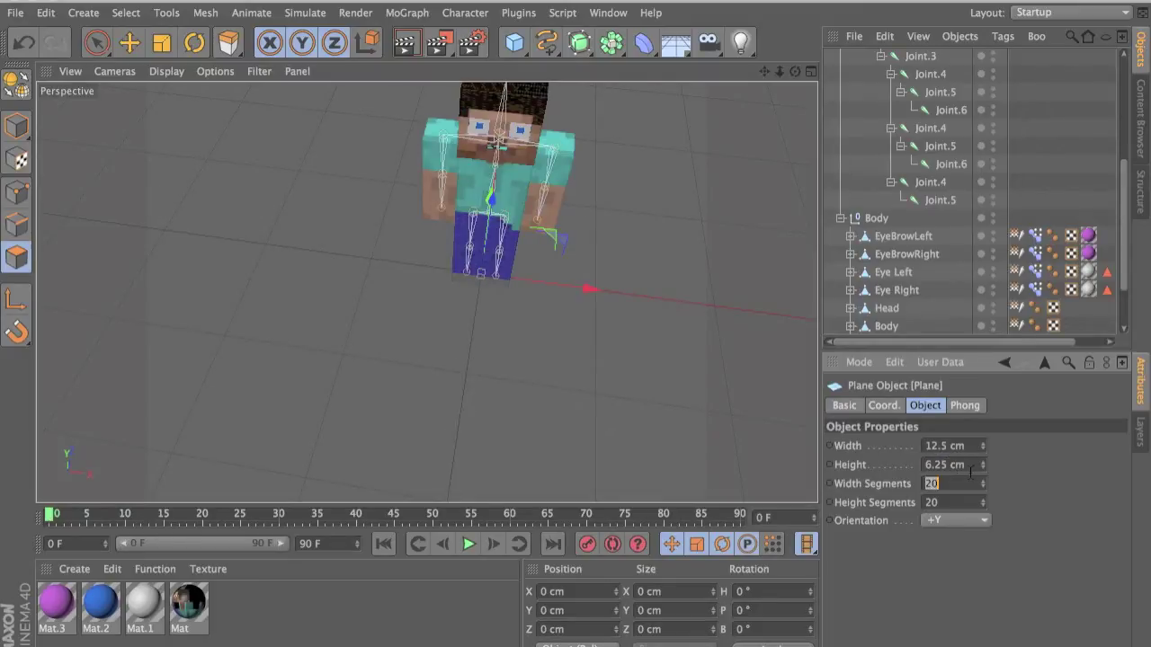
{"action": "type", "text": "1"}
{"action": "key", "text": "Tab"}
Set the plane's pitch rotation (R.P) to 90° so that it stands upright
{"action": "left_click", "coordinate": [897, 407]}
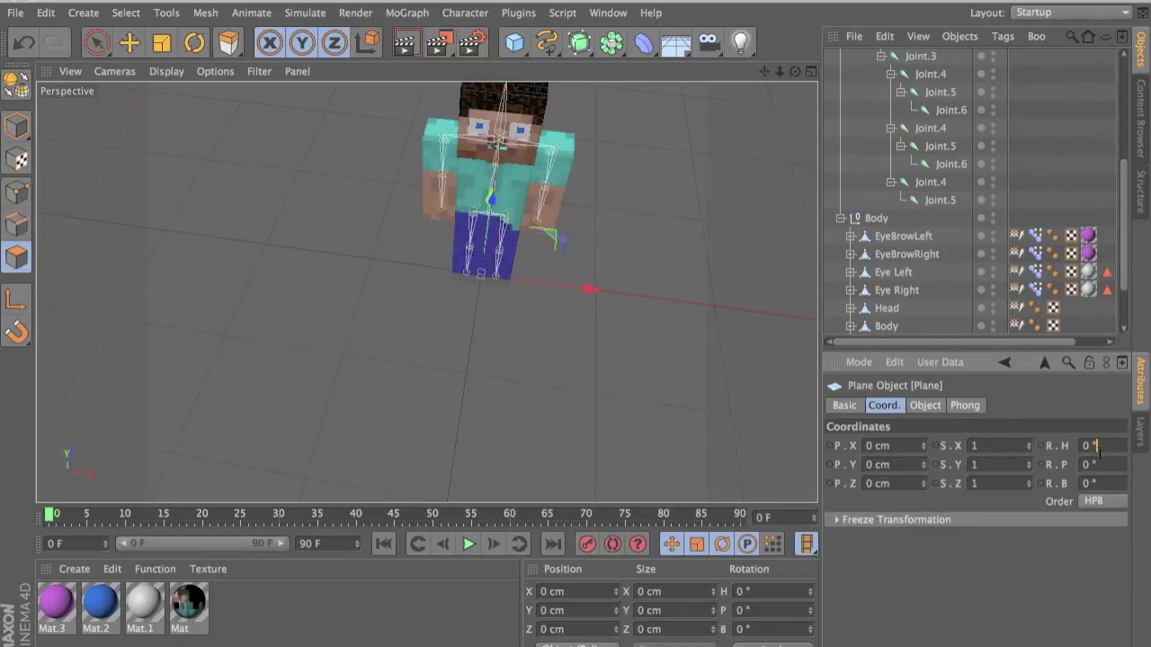
{"action": "key", "text": "Tab"}
{"action": "key", "text": "Return"}
{"action": "left_click_drag", "start_coordinate": [480, 258], "coordinate": [506, 151]}
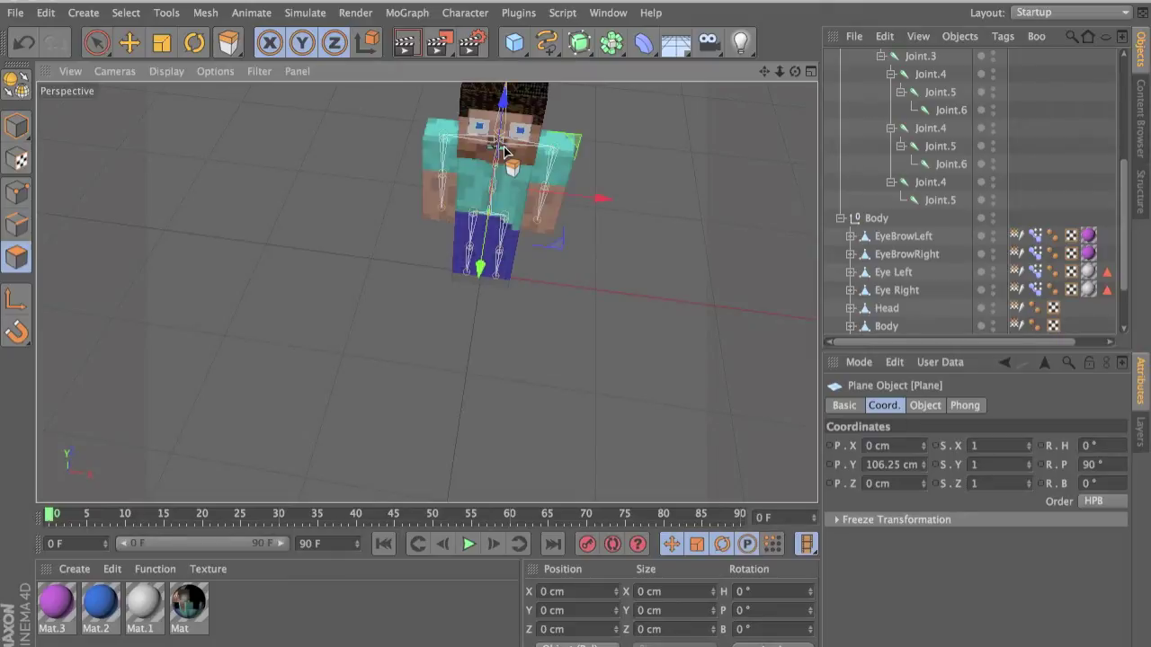
{"action": "key", "text": "ctrl+z"}
{"action": "left_click", "coordinate": [158, 47]}
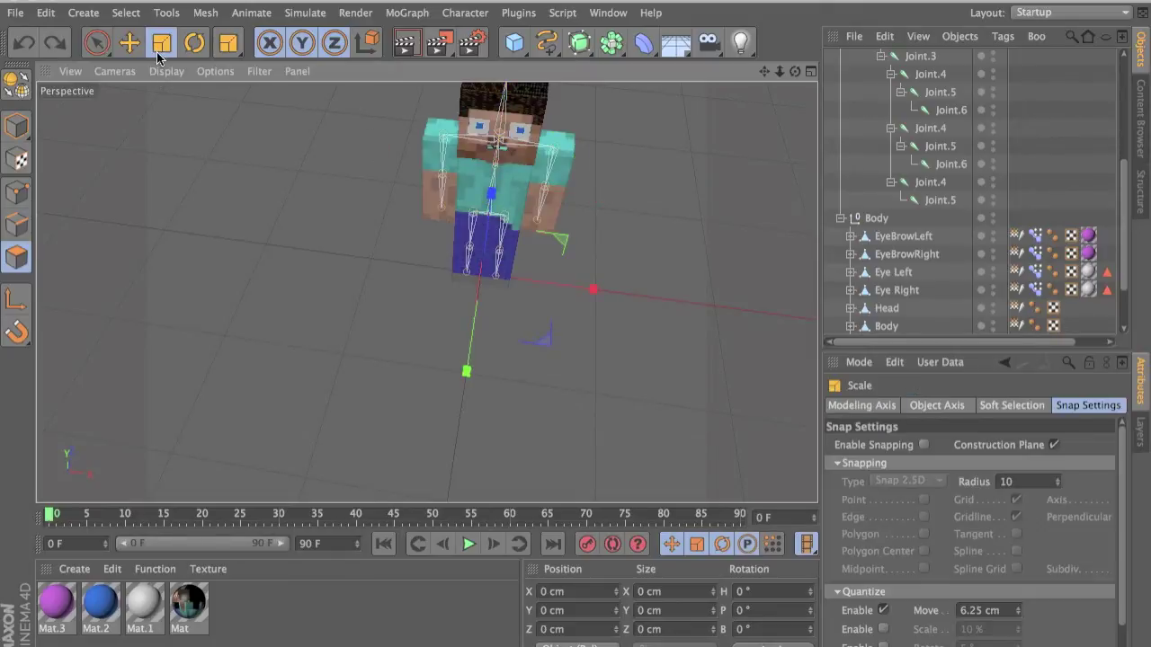
Raise the upright plane from the ground to the height of the character's head
{"action": "left_click", "coordinate": [129, 42]}
{"action": "left_click_drag", "start_coordinate": [487, 234], "coordinate": [506, 81]}
{"action": "left_click_drag", "start_coordinate": [576, 330], "coordinate": [575, 332]}
{"action": "left_click_drag", "start_coordinate": [529, 236], "coordinate": [544, 102], "text": "alt"}
{"action": "scroll", "coordinate": [582, 169], "scroll_direction": "up", "scroll_amount": 5}
{"action": "scroll", "coordinate": [582, 169], "scroll_direction": "down", "scroll_amount": 2}
{"action": "scroll", "coordinate": [581, 169], "scroll_direction": "down", "scroll_amount": 3}
{"action": "middle_click_drag", "start_coordinate": [449, 269], "coordinate": [758, 427], "text": "alt"}
{"action": "scroll", "coordinate": [465, 377], "scroll_direction": "down", "scroll_amount": 5}
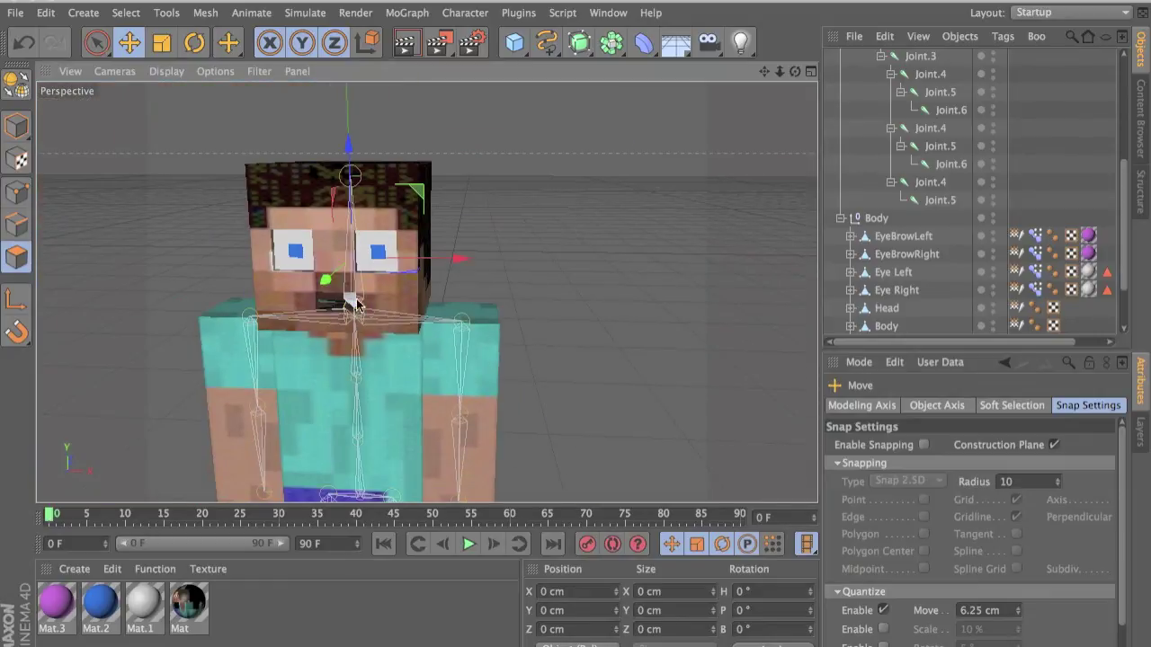
Move the plane out to the front of the face near the mouth, to Y 156.25 cm and Z -25 cm
{"action": "left_click_drag", "start_coordinate": [326, 277], "coordinate": [307, 299]}
{"action": "left_click_drag", "start_coordinate": [333, 203], "coordinate": [336, 236]}
{"action": "scroll", "coordinate": [413, 281], "scroll_direction": "up", "scroll_amount": 5}
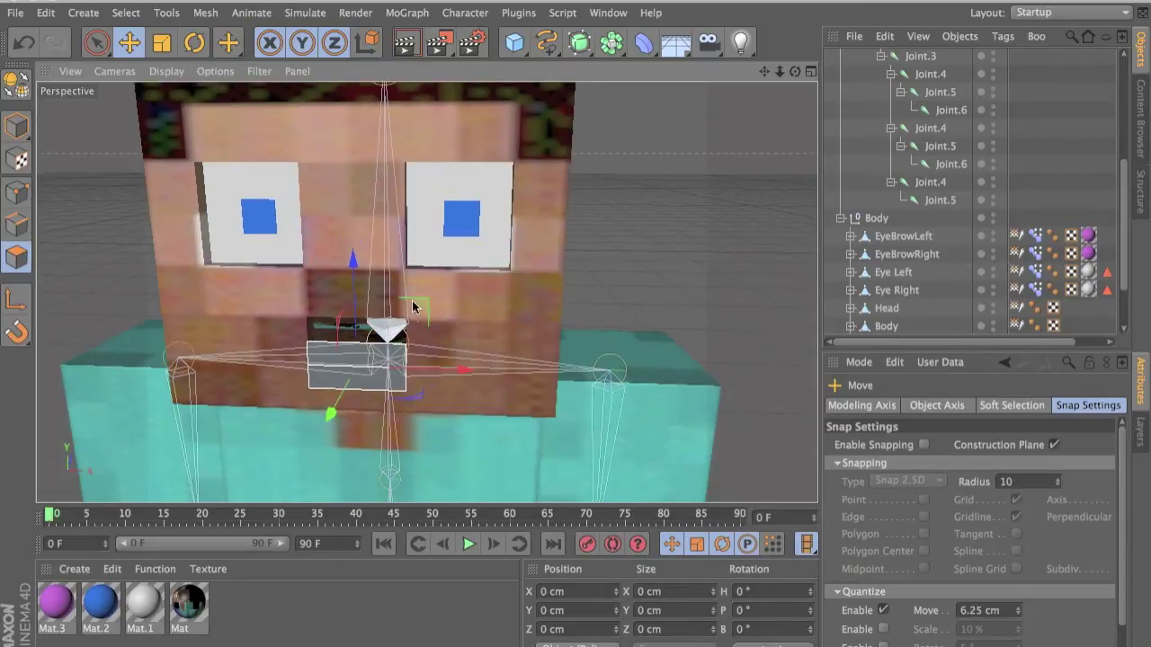
{"action": "middle_click_drag", "start_coordinate": [418, 279], "coordinate": [484, 241], "text": "alt"}
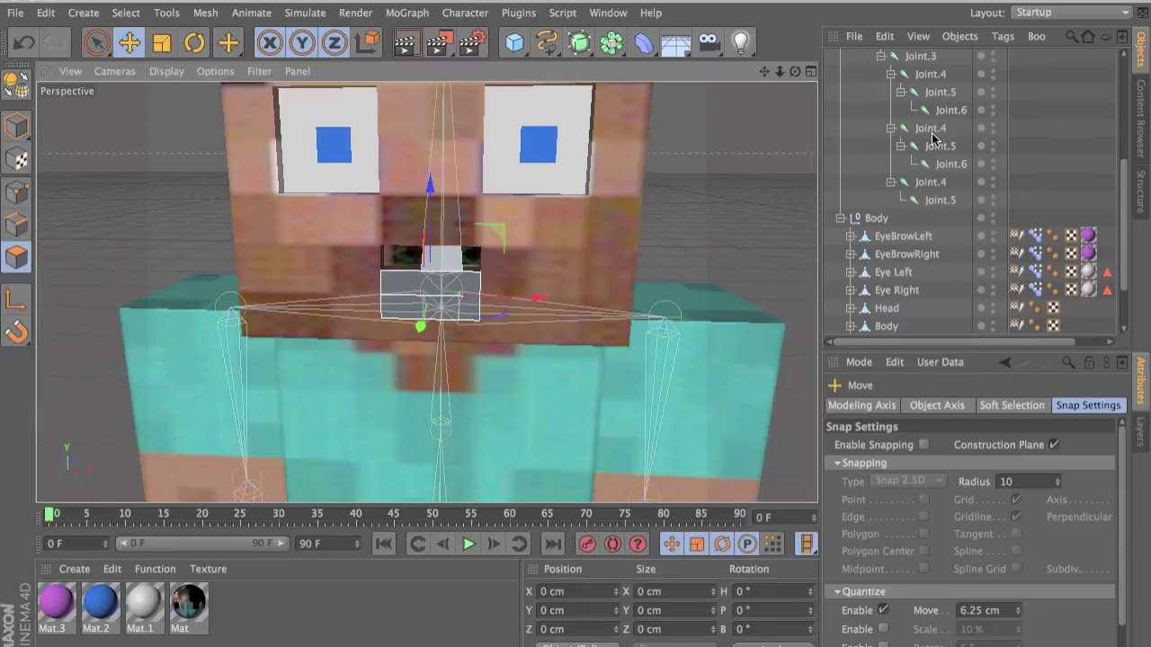
Set the plane's Y position to 159.312 cm to line it up with the mouth opening
{"action": "scroll", "coordinate": [935, 139], "scroll_direction": "up", "scroll_amount": 8}
{"action": "left_click", "coordinate": [842, 93]}
{"action": "left_click", "coordinate": [885, 61]}
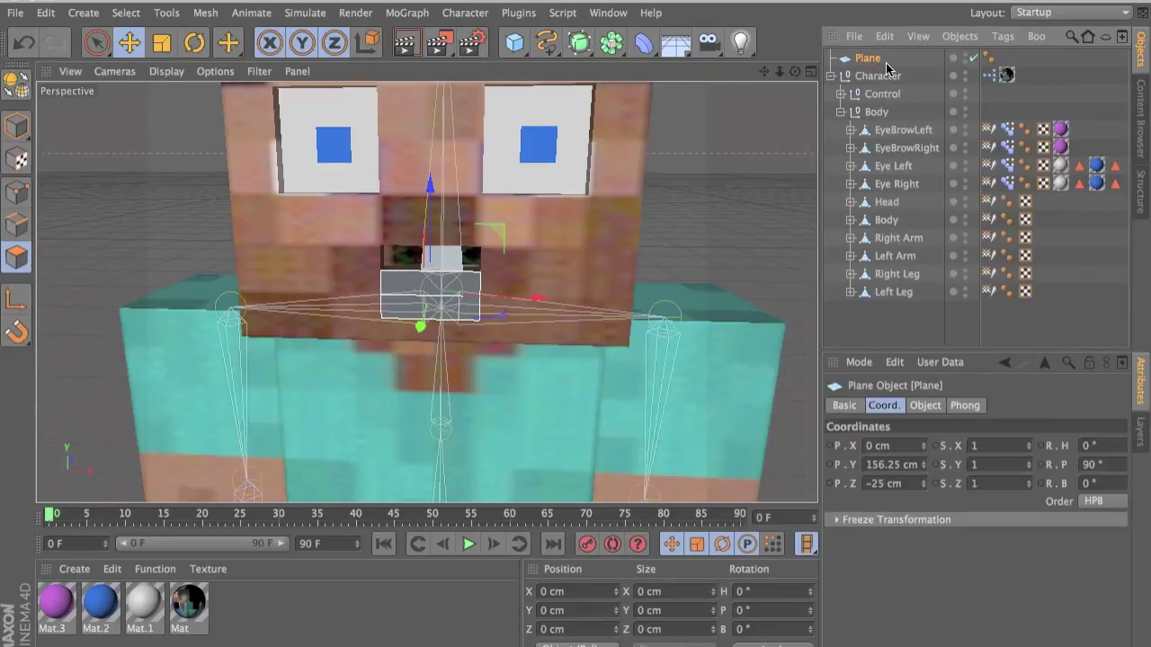
{"action": "left_click", "coordinate": [896, 465]}
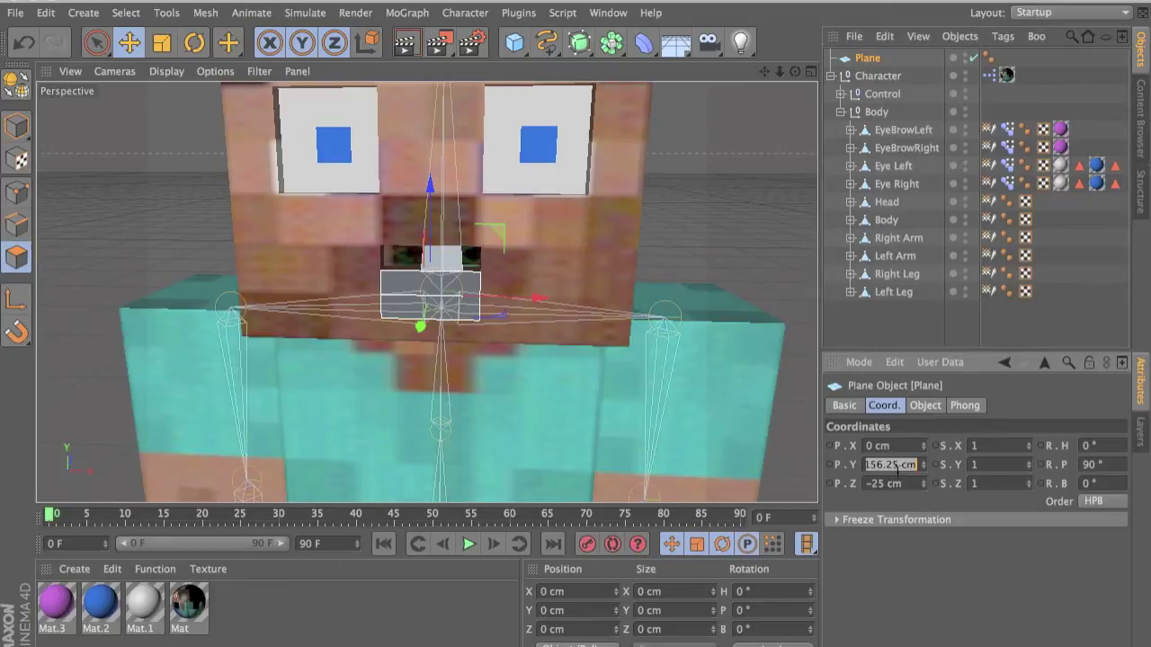
{"action": "left_click", "coordinate": [894, 464]}
{"action": "key", "text": "BackSpace"}
{"action": "key", "text": "BackSpace"}
{"action": "type", "text": "1245"}
{"action": "key", "text": "Return"}
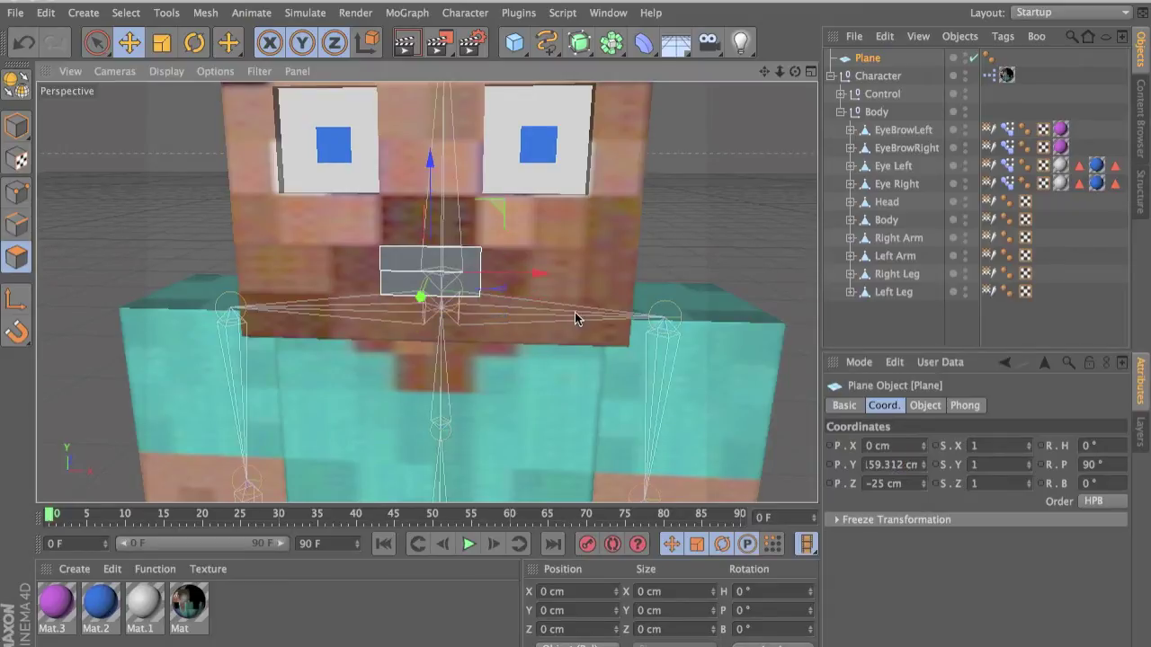
Turn off movement quantizing and push the plane slightly into the mouth opening, to Z about -22.146 cm
{"action": "left_click_drag", "start_coordinate": [576, 313], "coordinate": [415, 321], "text": "alt"}
{"action": "left_click_drag", "start_coordinate": [405, 277], "coordinate": [532, 270]}
{"action": "scroll", "coordinate": [531, 269], "scroll_direction": "up", "scroll_amount": 3}
{"action": "left_click_drag", "start_coordinate": [400, 268], "coordinate": [452, 267], "text": "alt"}
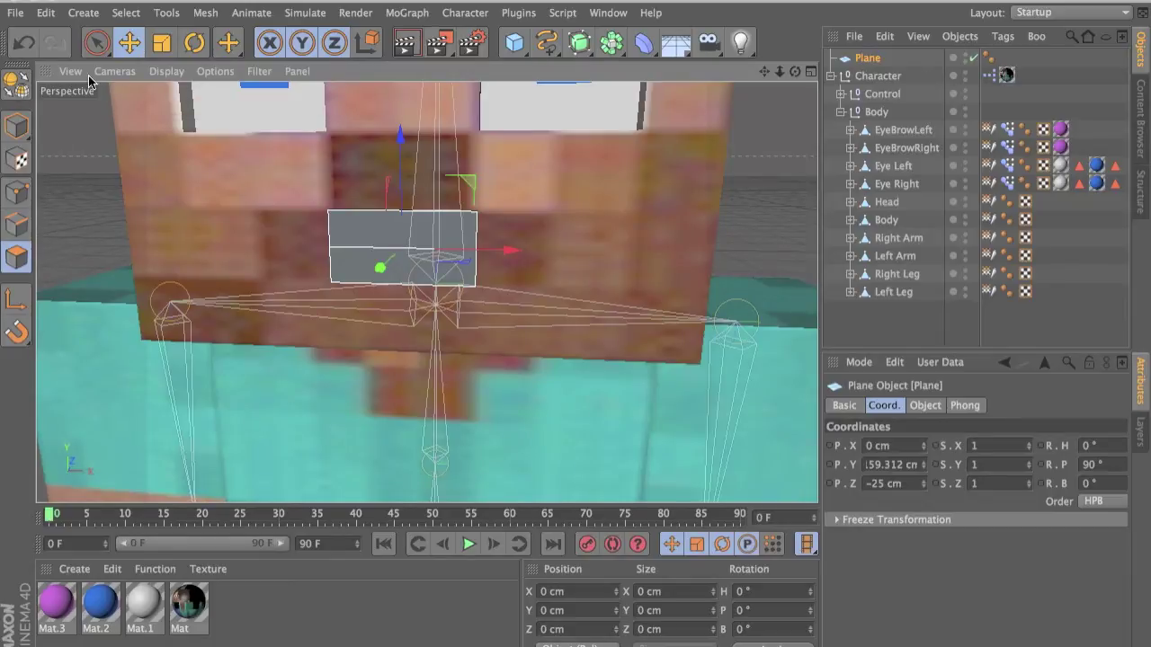
{"action": "left_click", "coordinate": [130, 47]}
{"action": "left_click", "coordinate": [883, 611]}
{"action": "mouse_move", "coordinate": [380, 267]}
{"action": "left_mouse_down"}
{"action": "mouse_move", "coordinate": [388, 255]}
{"action": "mouse_move", "coordinate": [393, 274]}
{"action": "left_mouse_up"}
{"action": "scroll", "coordinate": [524, 244], "scroll_direction": "up", "scroll_amount": 5}
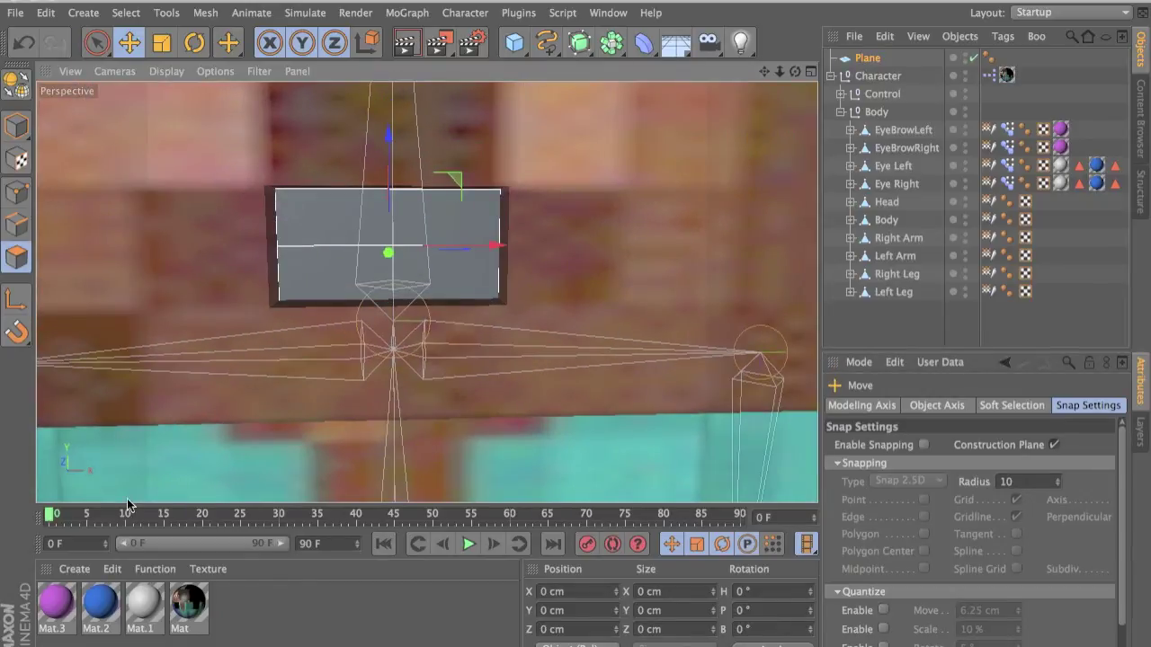
Create a new material and disable its Specular channel
{"action": "key", "text": "super+n"}
{"action": "double_click", "coordinate": [77, 601]}
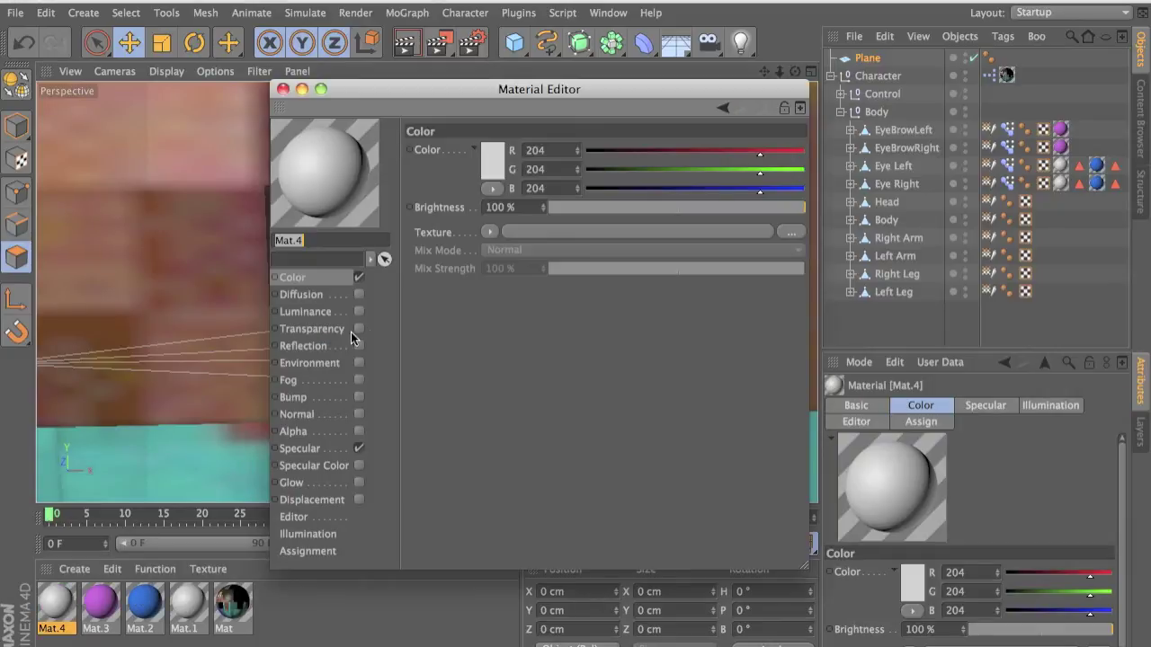
{"action": "left_click", "coordinate": [348, 450]}
{"action": "left_click", "coordinate": [358, 448]}
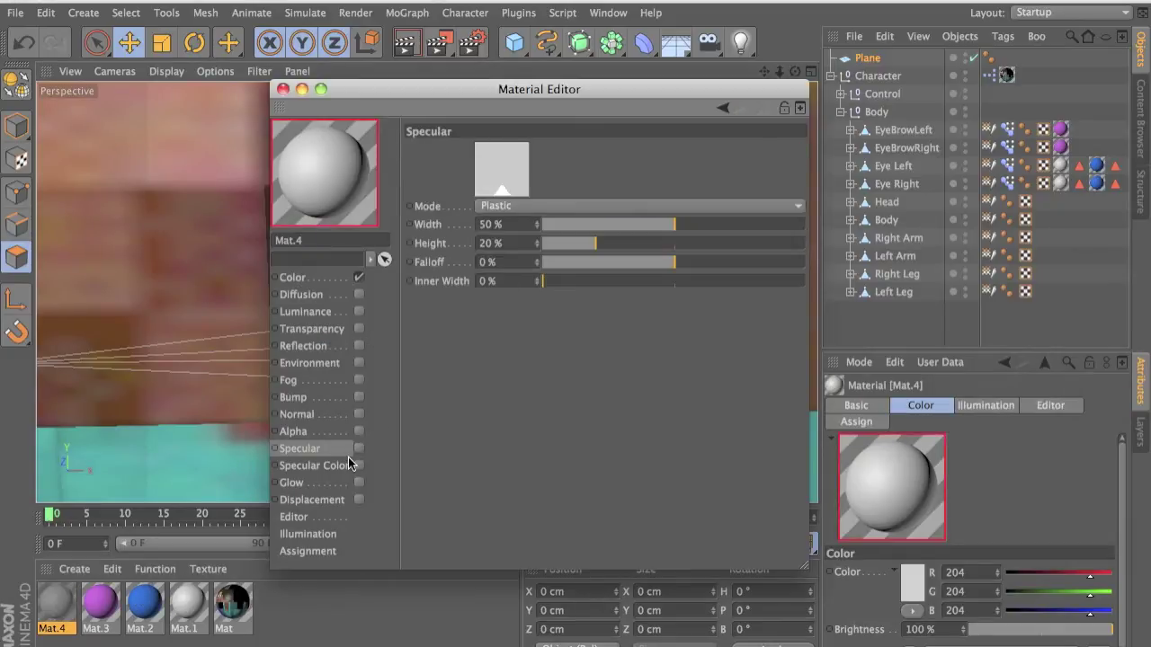
Colour the new material orange (R 218, G 109, B 0) from the Enhanced Color Table
{"action": "left_click", "coordinate": [314, 281]}
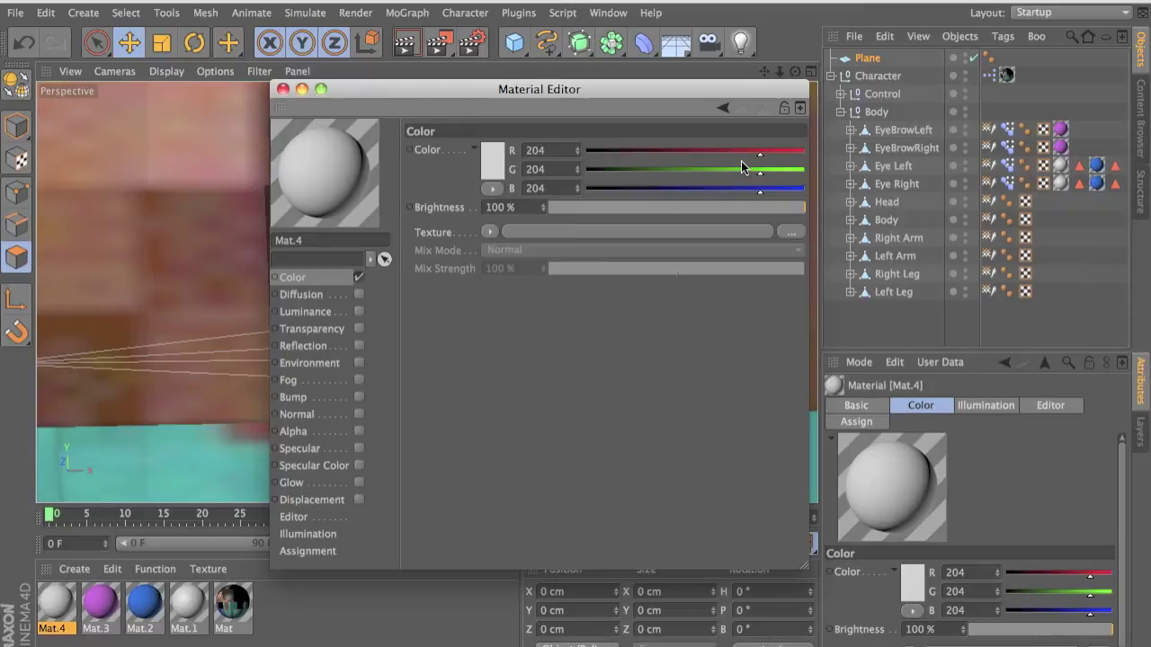
{"action": "left_click", "coordinate": [492, 188]}
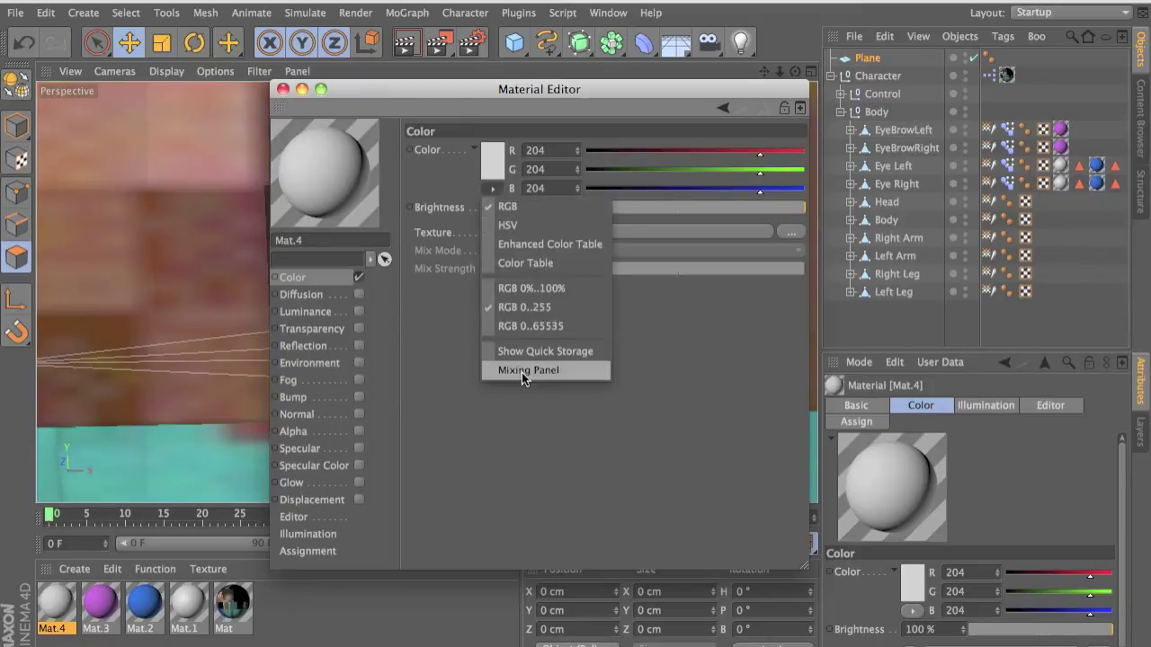
{"action": "left_click", "coordinate": [534, 245]}
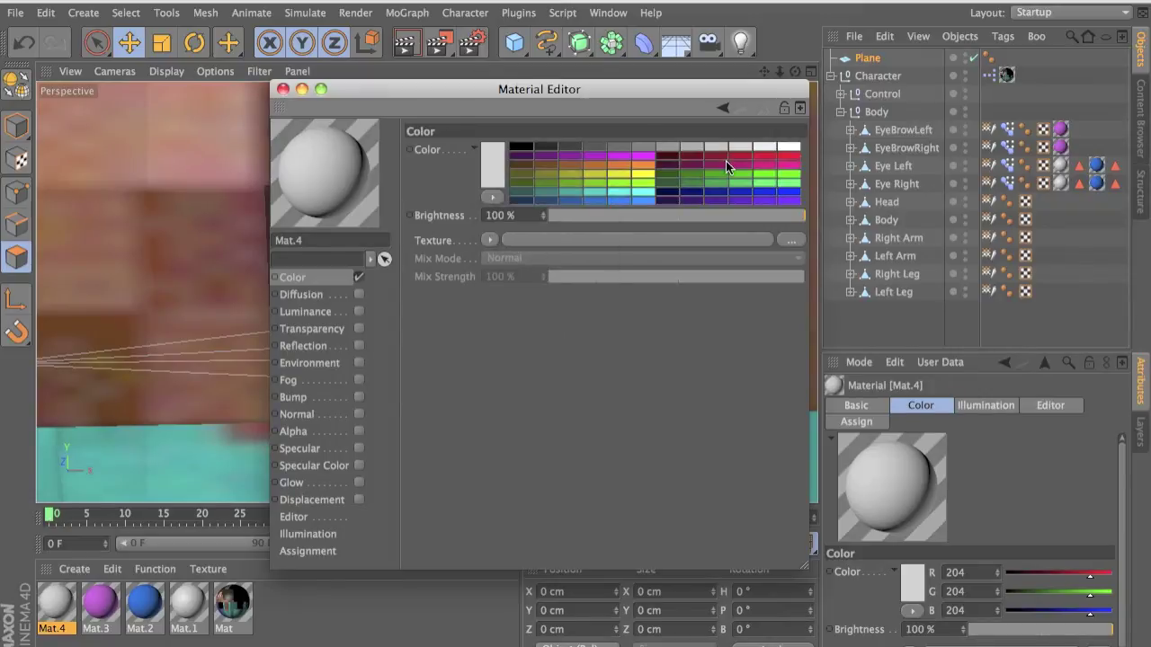
{"action": "left_click", "coordinate": [630, 171]}
{"action": "left_click", "coordinate": [283, 89]}
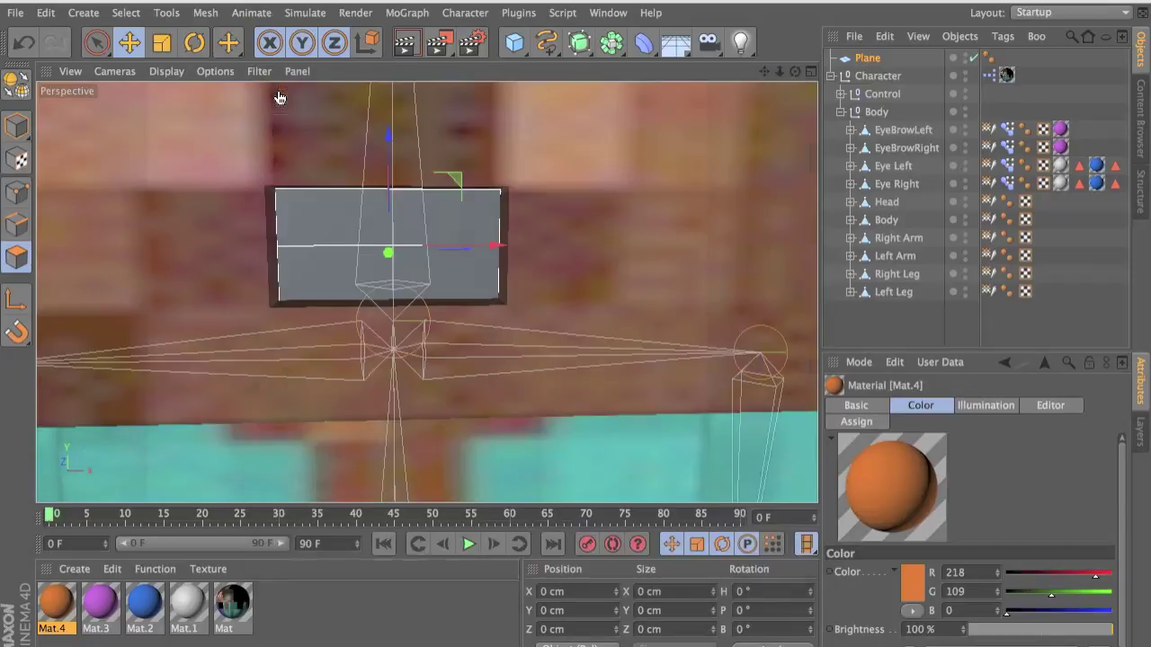
Apply the orange material Mat.4 to the mouth plane
{"action": "left_click_drag", "start_coordinate": [59, 614], "coordinate": [419, 296]}
{"action": "scroll", "coordinate": [466, 266], "scroll_direction": "down", "scroll_amount": 5}
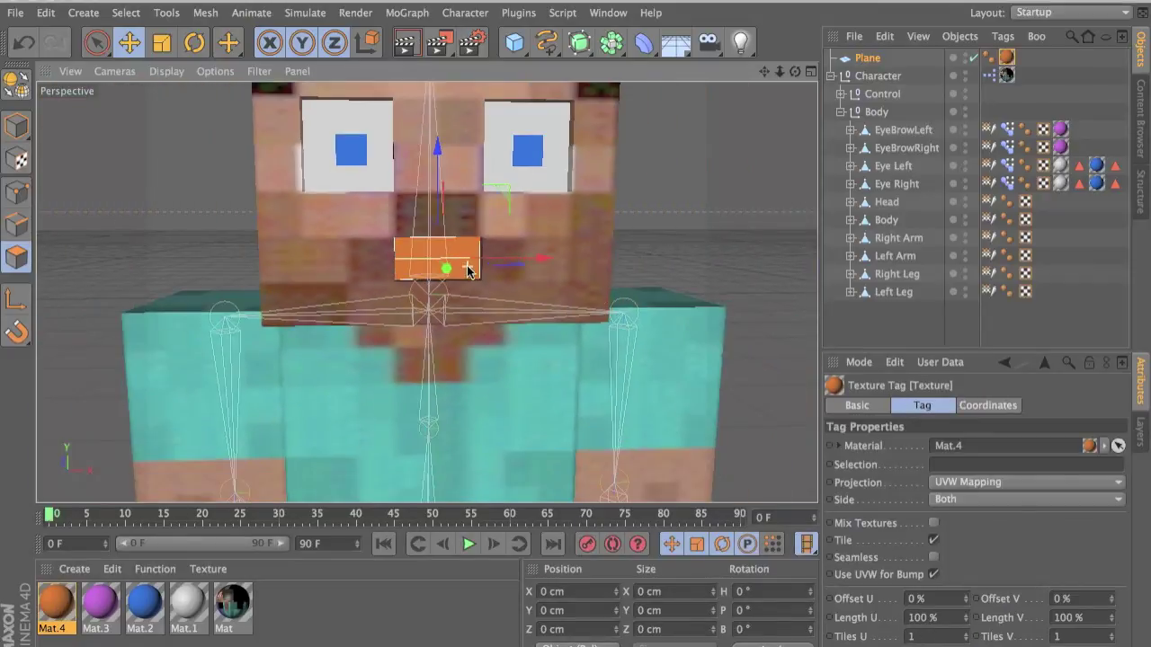
{"action": "scroll", "coordinate": [466, 266], "scroll_direction": "up", "scroll_amount": 7}
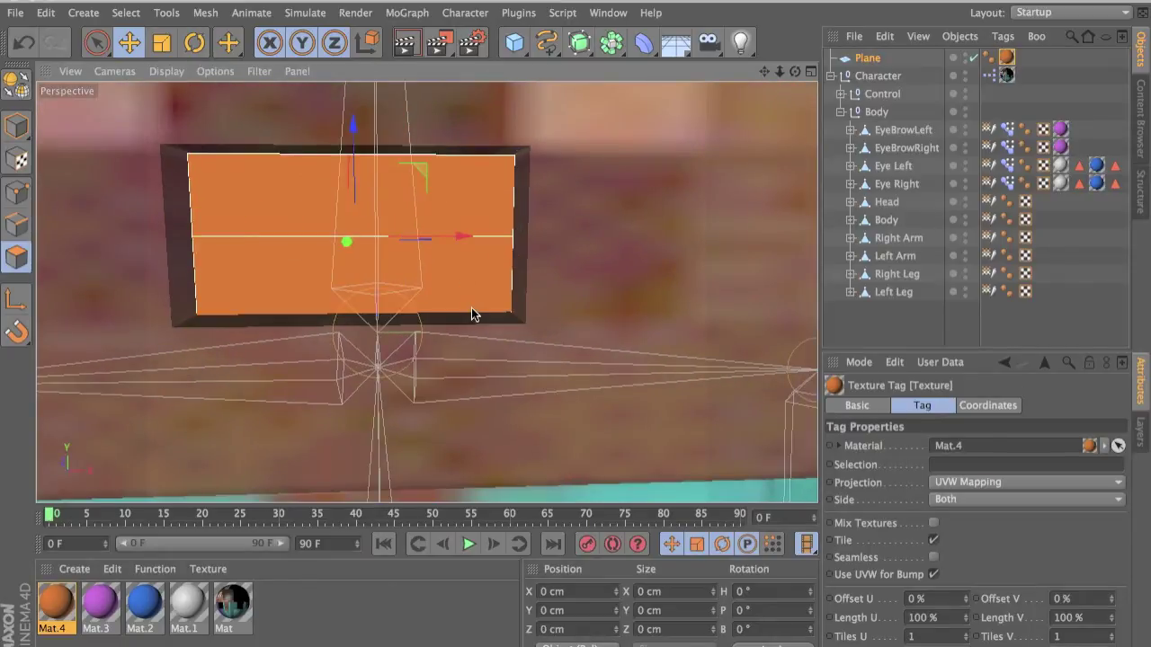
Convert the mouth plane to an editable polygon object and add a point morph to it
{"action": "left_click", "coordinate": [13, 85]}
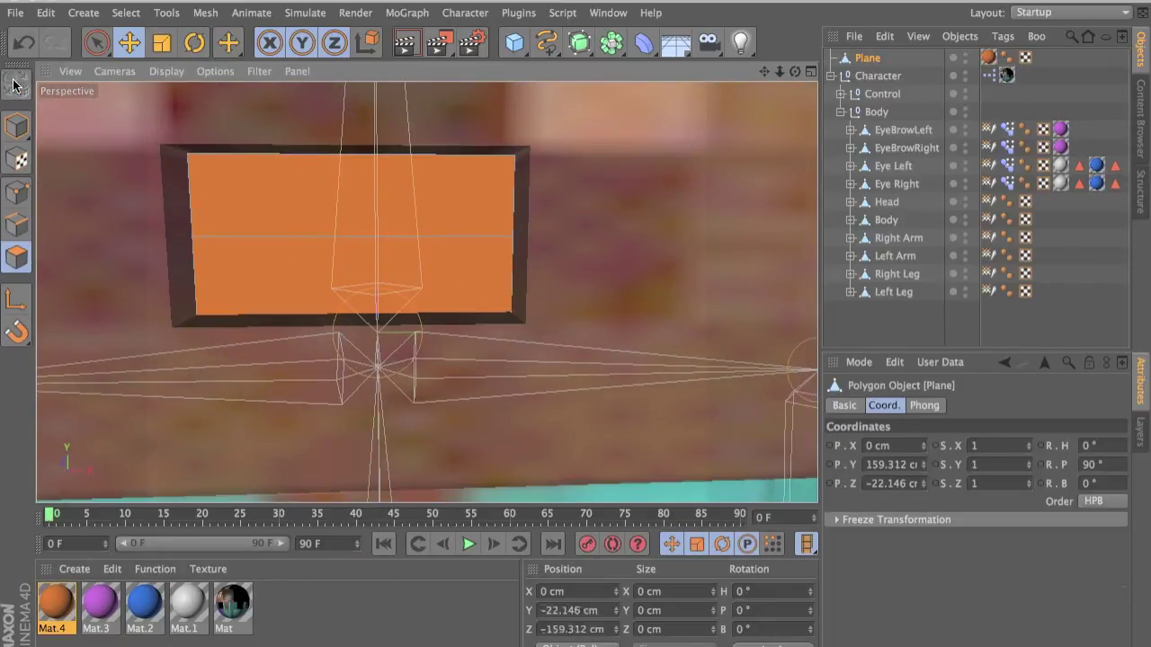
{"action": "left_click", "coordinate": [465, 13]}
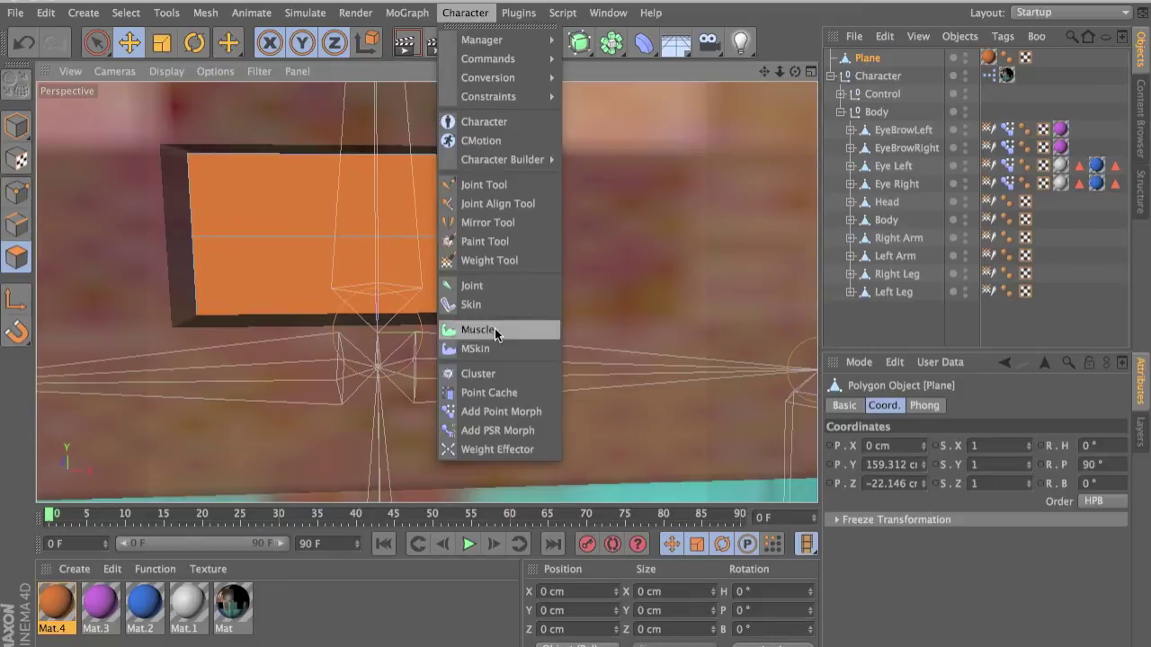
{"action": "left_click", "coordinate": [481, 407]}
{"action": "middle_click_drag", "start_coordinate": [468, 339], "coordinate": [629, 344], "text": "alt"}
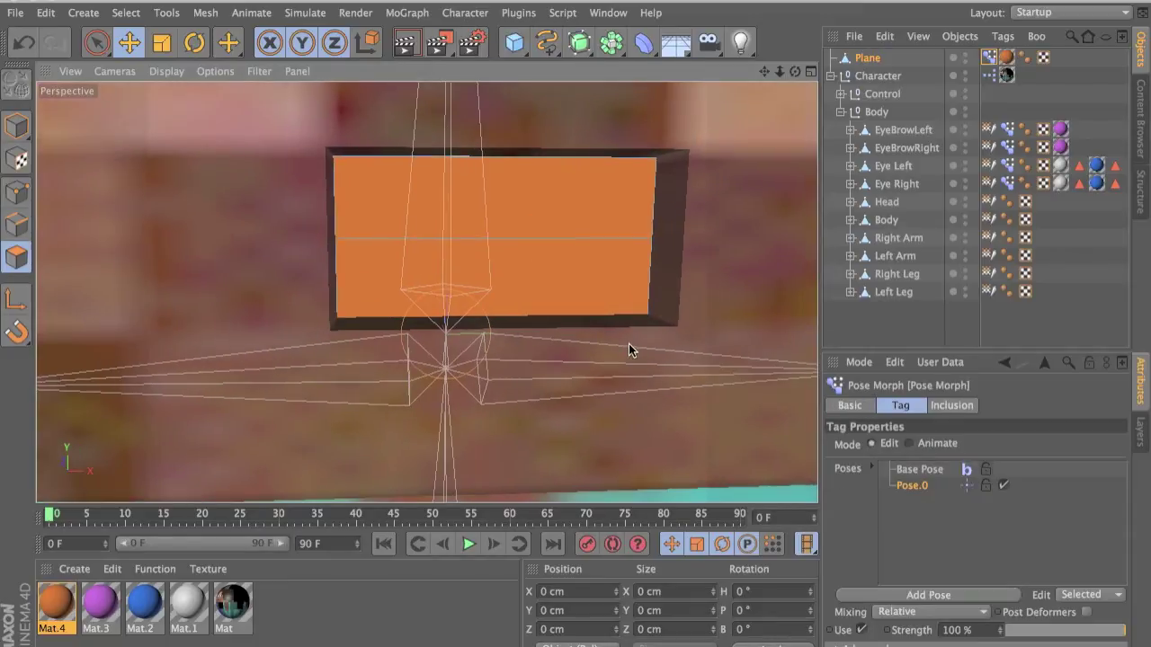
Rename the morph's Pose.0 as Mouth and make it the active pose
{"action": "left_click", "coordinate": [919, 490]}
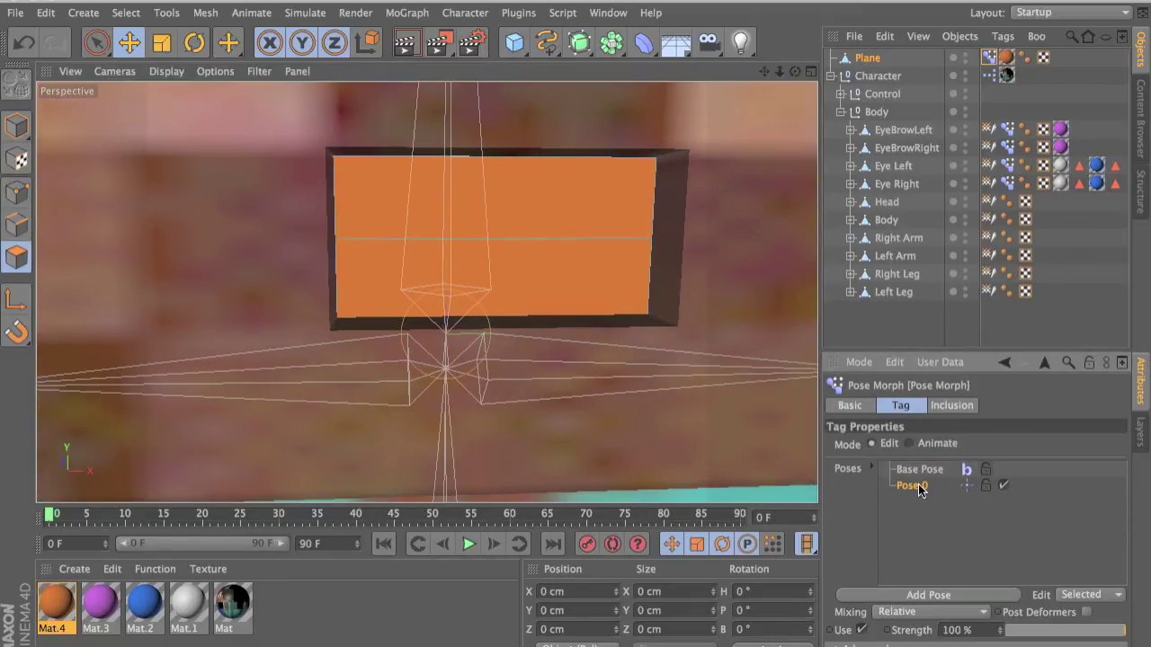
{"action": "double_click", "coordinate": [919, 486]}
{"action": "type", "text": "Mouth"}
{"action": "key", "text": "Return"}
{"action": "left_click", "coordinate": [935, 527]}
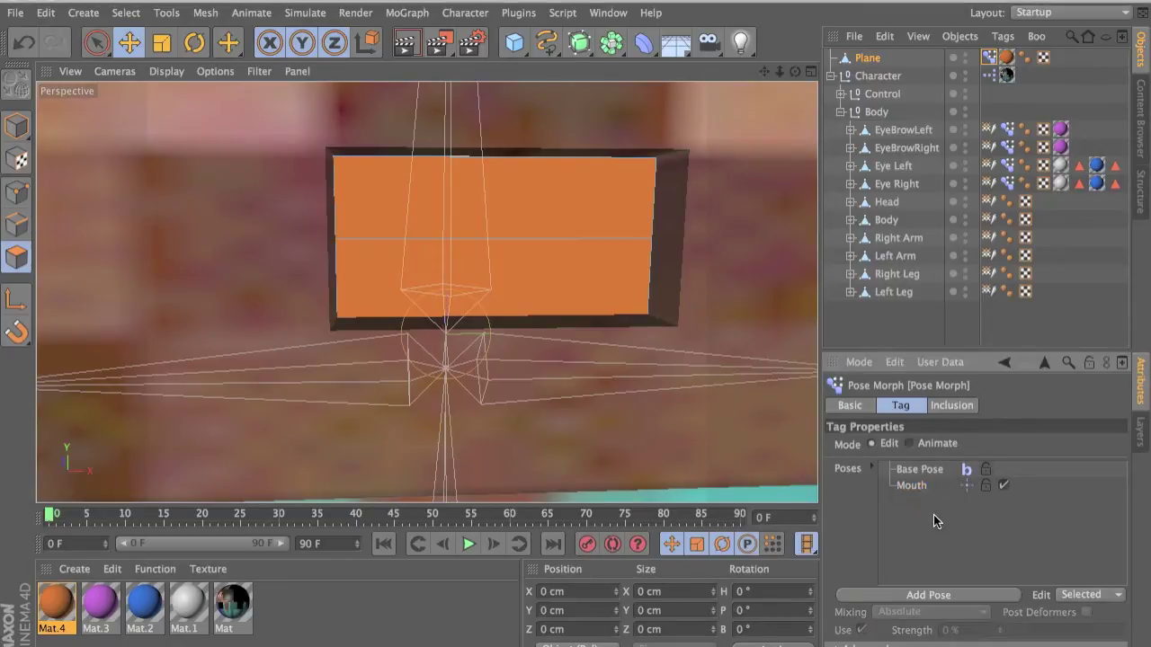
{"action": "left_click", "coordinate": [913, 486]}
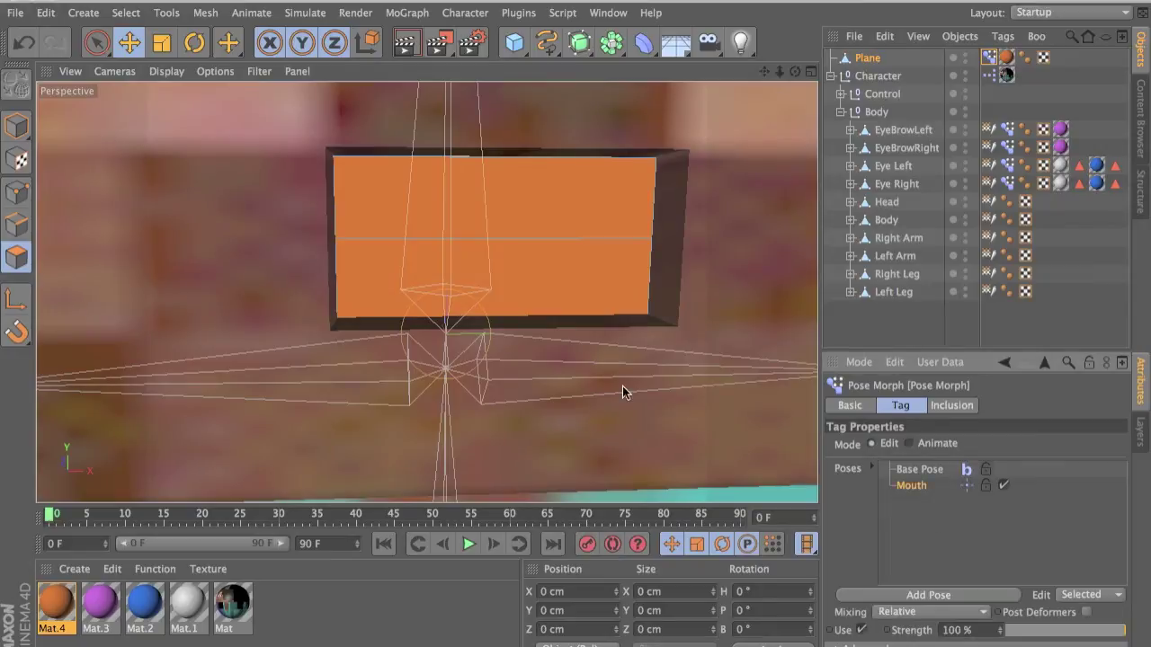
Disconnect the upper polygon of the mouth plane from the lower one, with Preserve Groups enabled
{"action": "left_click", "coordinate": [16, 256]}
{"action": "left_click", "coordinate": [451, 221]}
{"action": "right_click", "coordinate": [592, 230]}
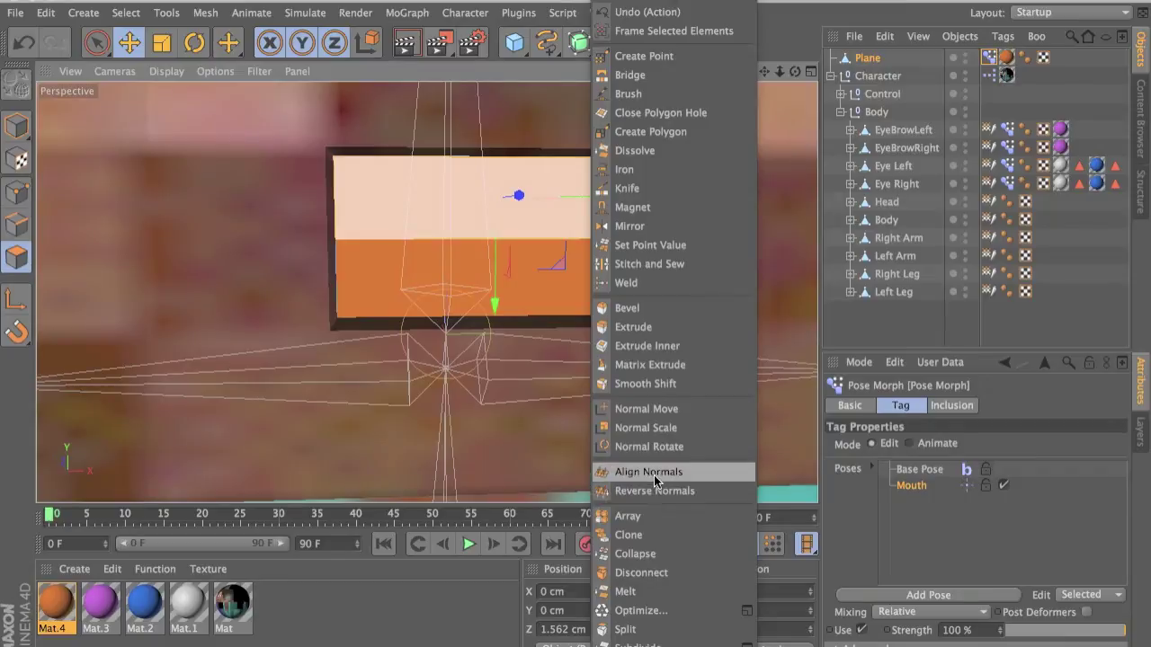
{"action": "left_click", "coordinate": [665, 572]}
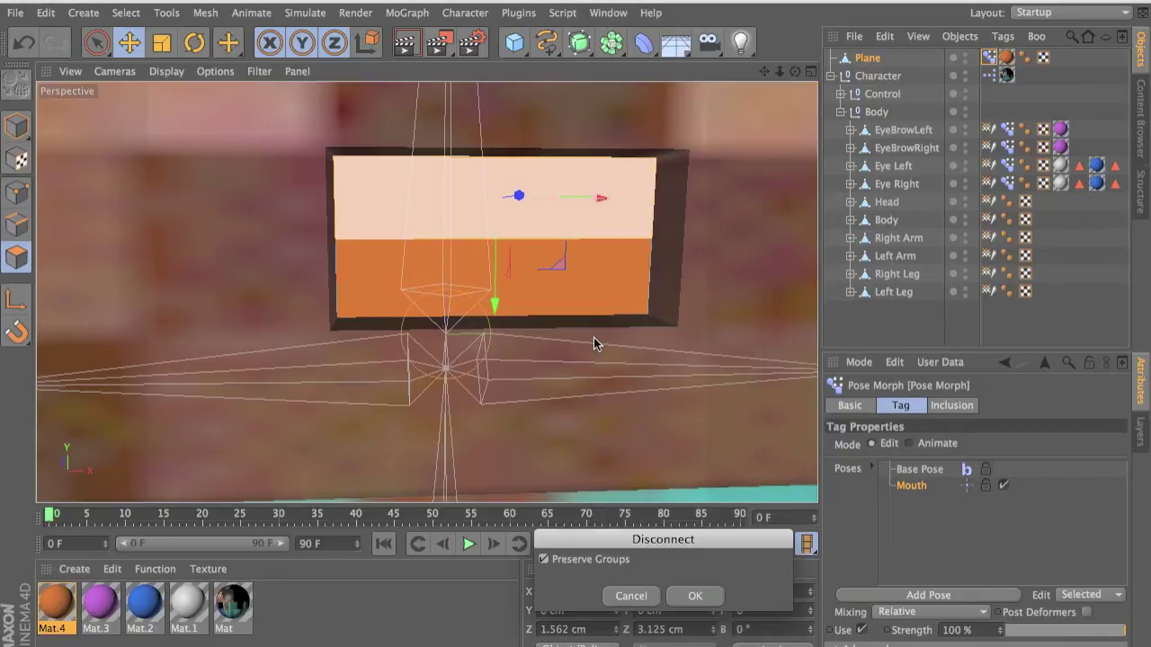
{"action": "left_click", "coordinate": [705, 593]}
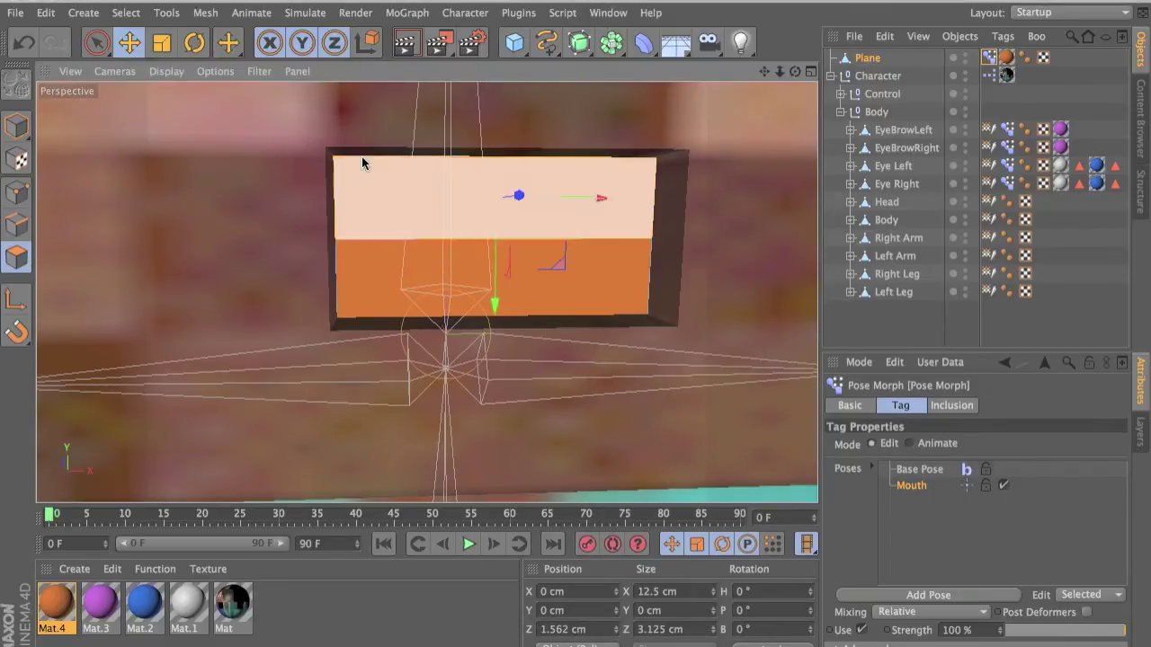
Collapse the mouth plane's upper polygon to the opening's upper edge with Z position 3.125 cm and Z size 0
{"action": "left_click", "coordinate": [618, 597]}
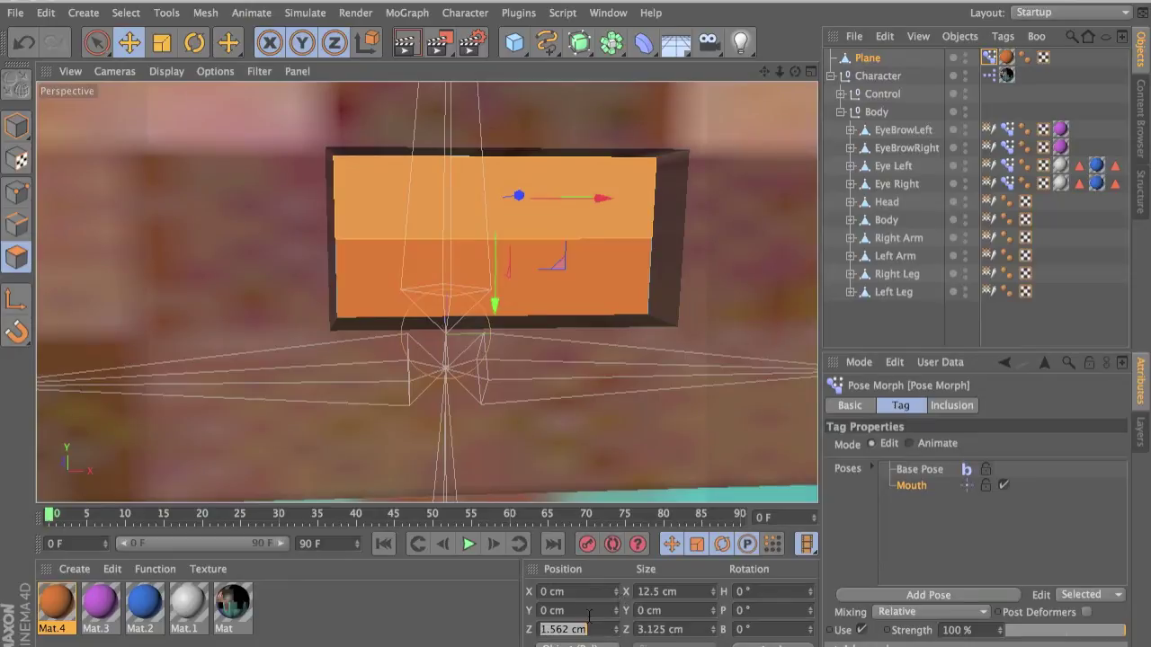
{"action": "left_click", "coordinate": [162, 42]}
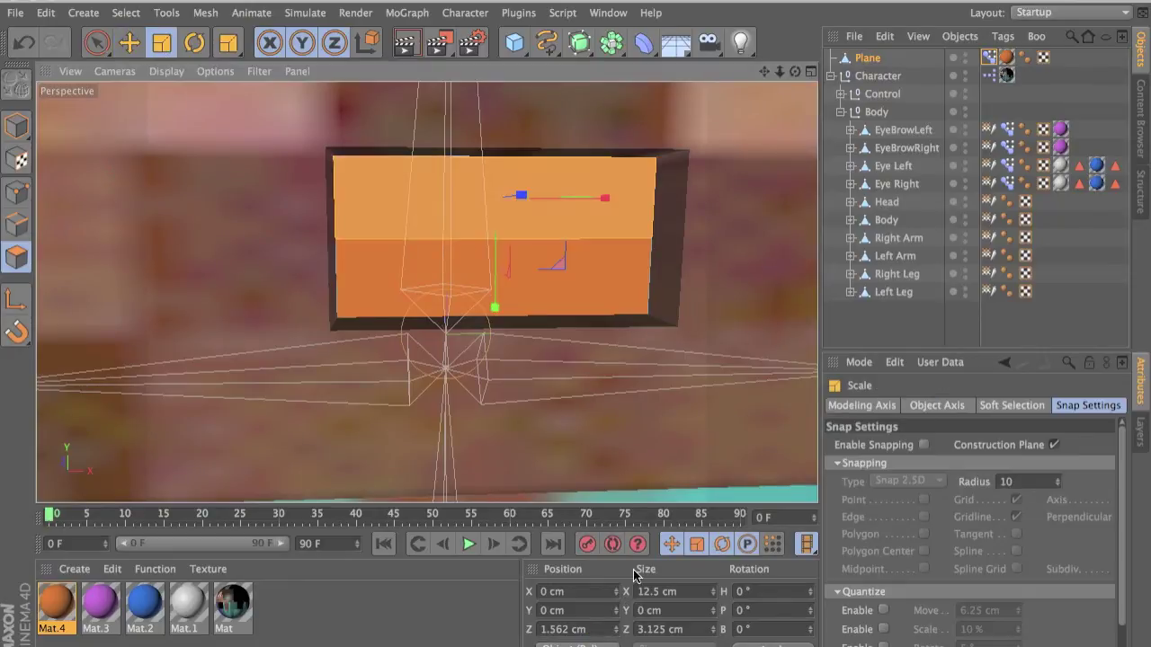
{"action": "left_click", "coordinate": [600, 623]}
{"action": "type", "text": "5"}
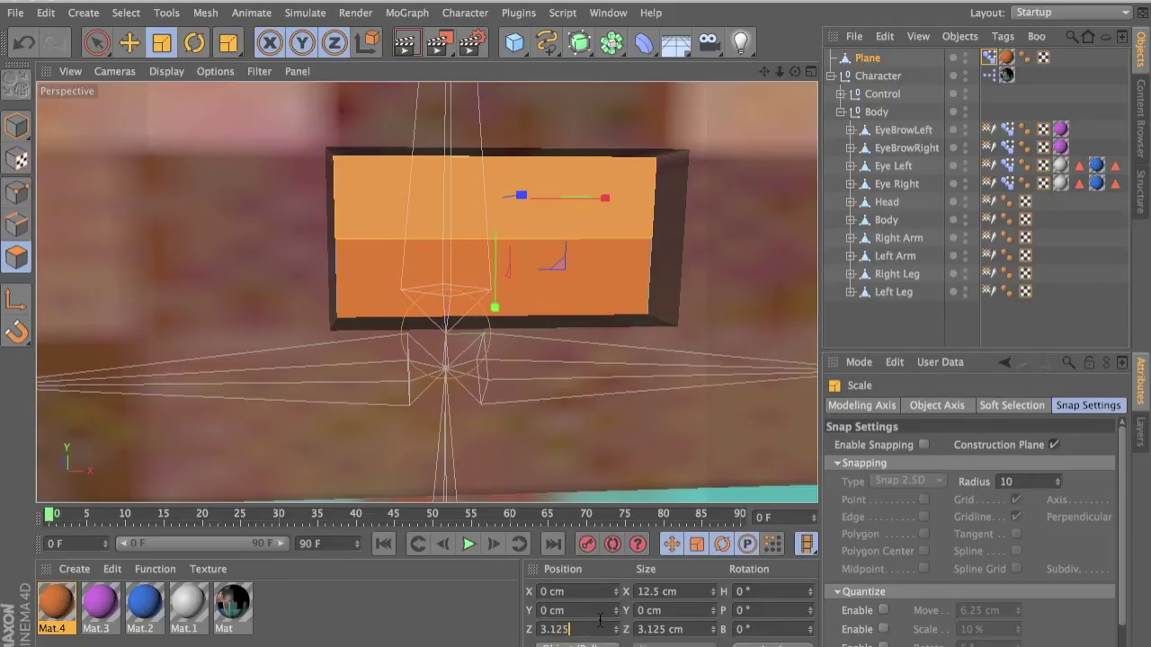
{"action": "key", "text": "Return"}
{"action": "left_click", "coordinate": [676, 631]}
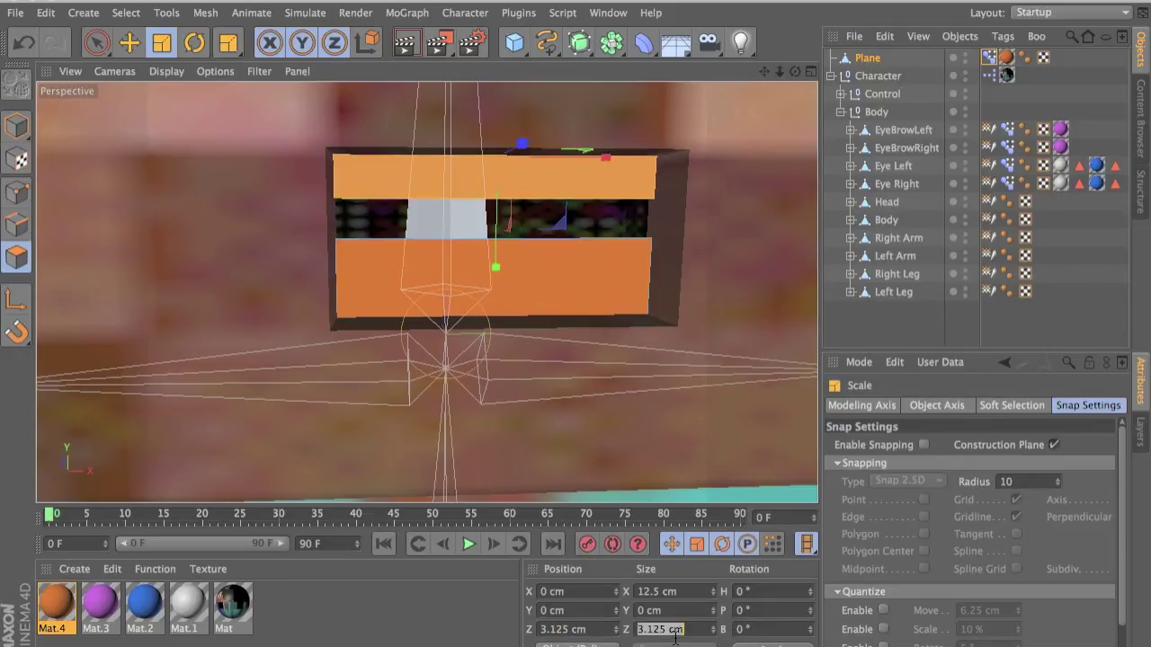
{"action": "type", "text": "0"}
{"action": "key", "text": "Return"}
Collapse the lower polygon to the opening's lower edge with Z position -3.124 cm and Z size 0
{"action": "left_click", "coordinate": [586, 278]}
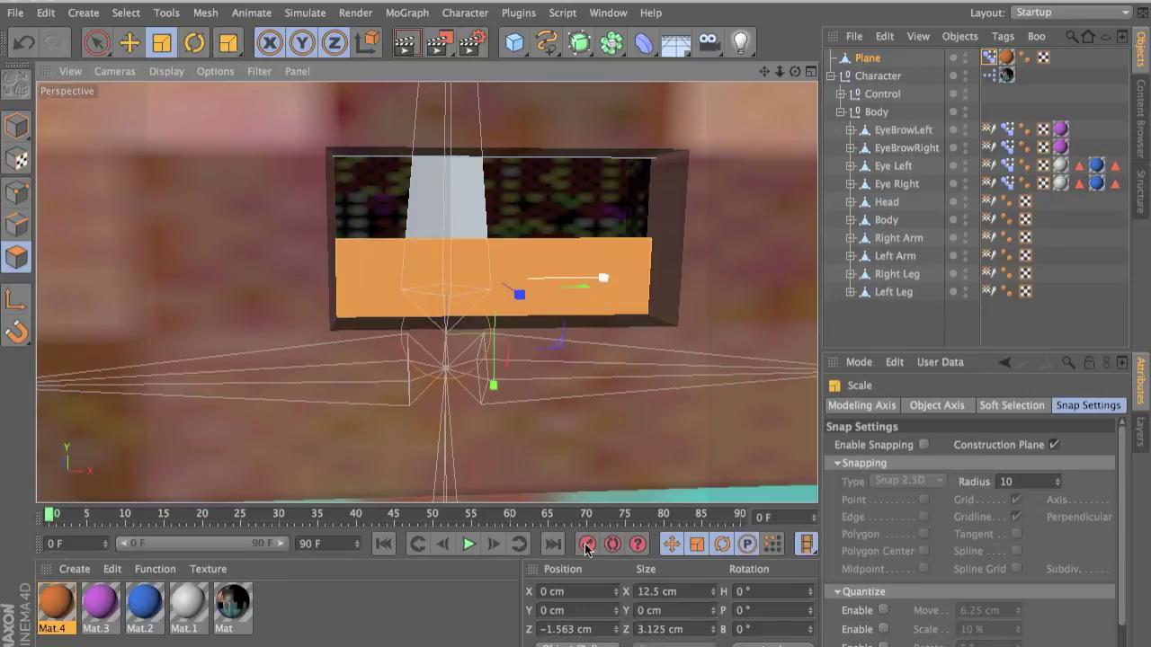
{"action": "left_click", "coordinate": [581, 628]}
{"action": "type", "text": "-"}
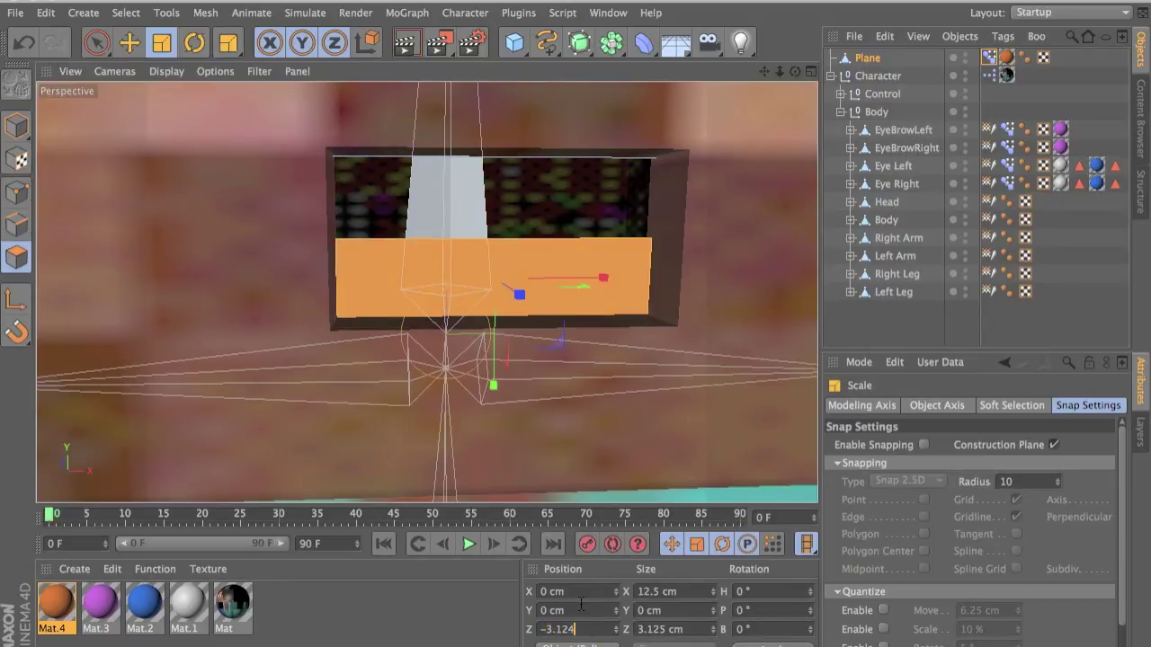
{"action": "type", "text": "3.125"}
{"action": "left_click", "coordinate": [649, 631]}
{"action": "type", "text": "0"}
{"action": "key", "text": "Return"}
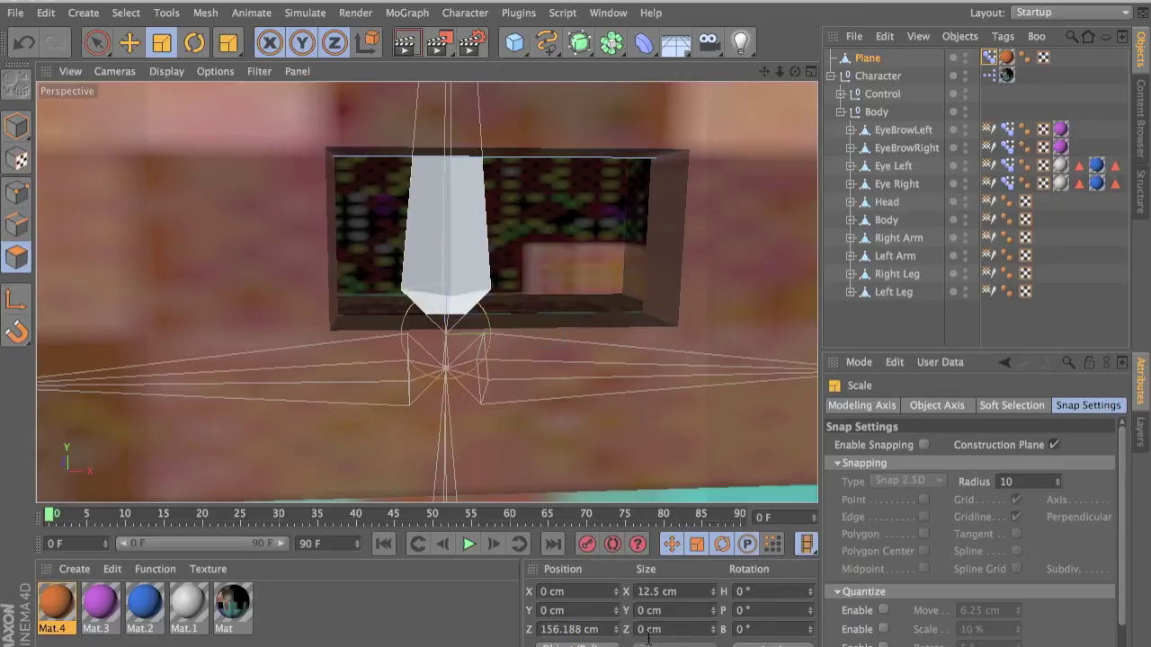
Reduce the plane's Mouth pose strength to 0% and switch its Pose Morph tag to Animate mode
{"action": "left_click_drag", "start_coordinate": [605, 303], "coordinate": [577, 363], "text": "alt"}
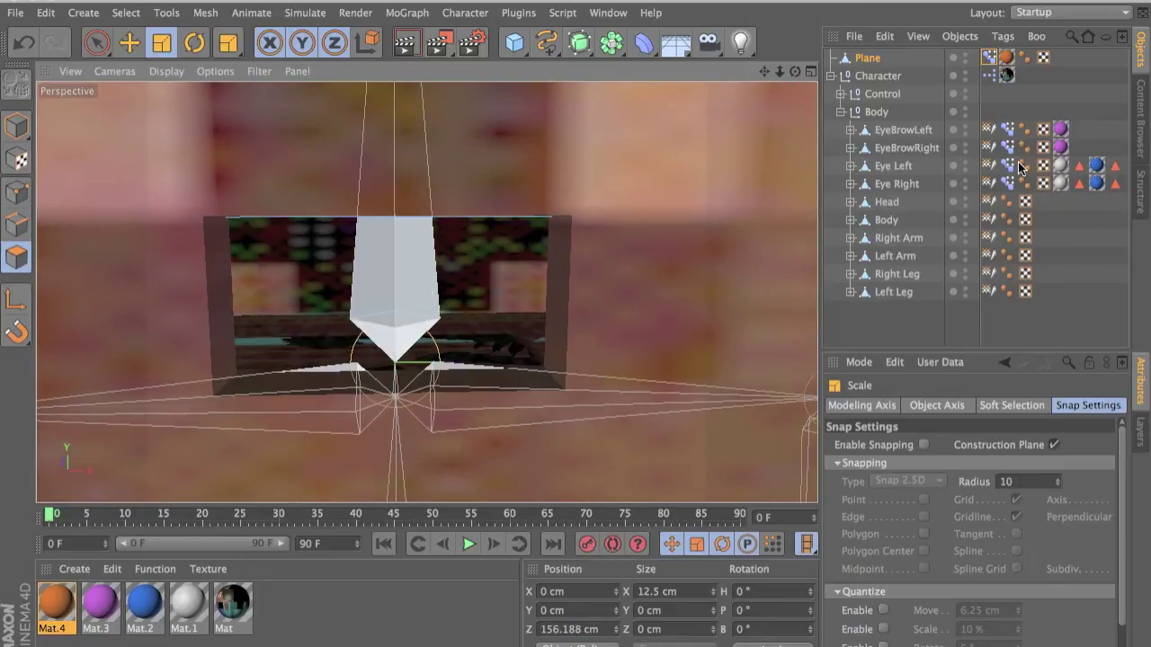
{"action": "left_click", "coordinate": [988, 57]}
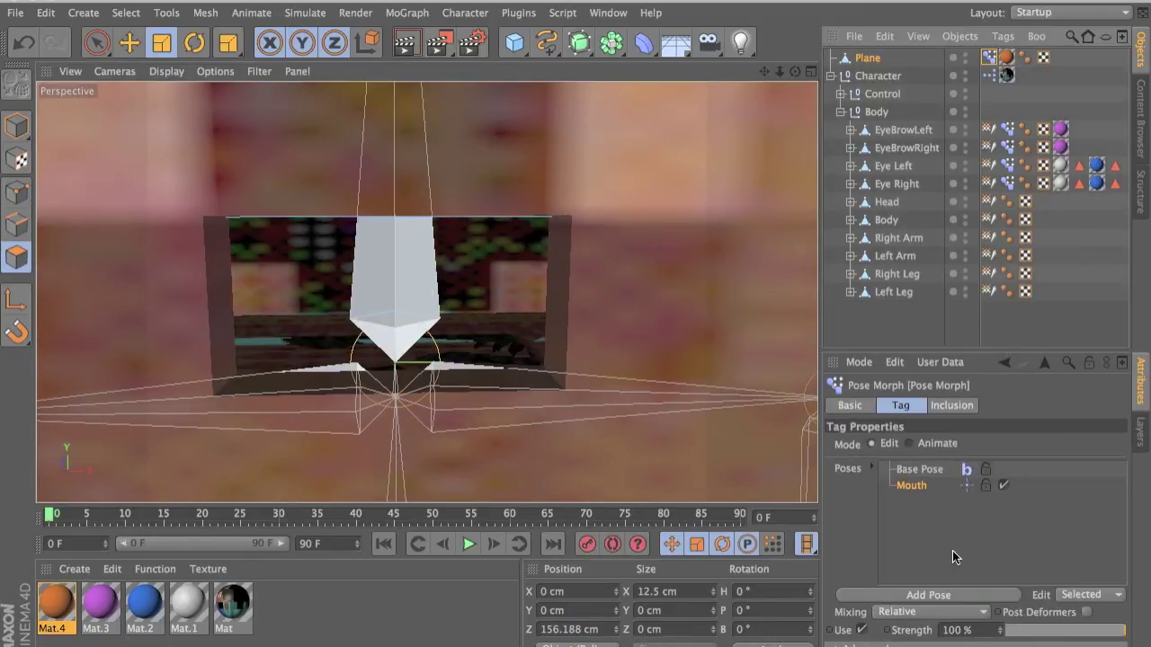
{"action": "left_click", "coordinate": [918, 486]}
{"action": "left_click_drag", "start_coordinate": [1043, 629], "coordinate": [1147, 634]}
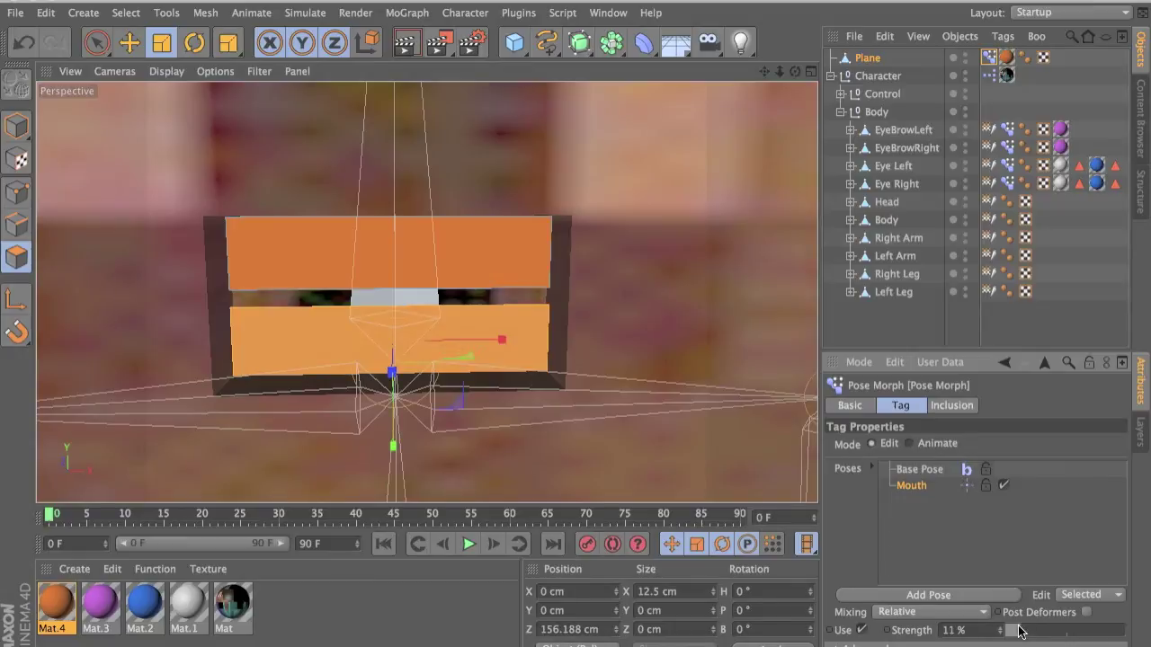
{"action": "left_click", "coordinate": [929, 445]}
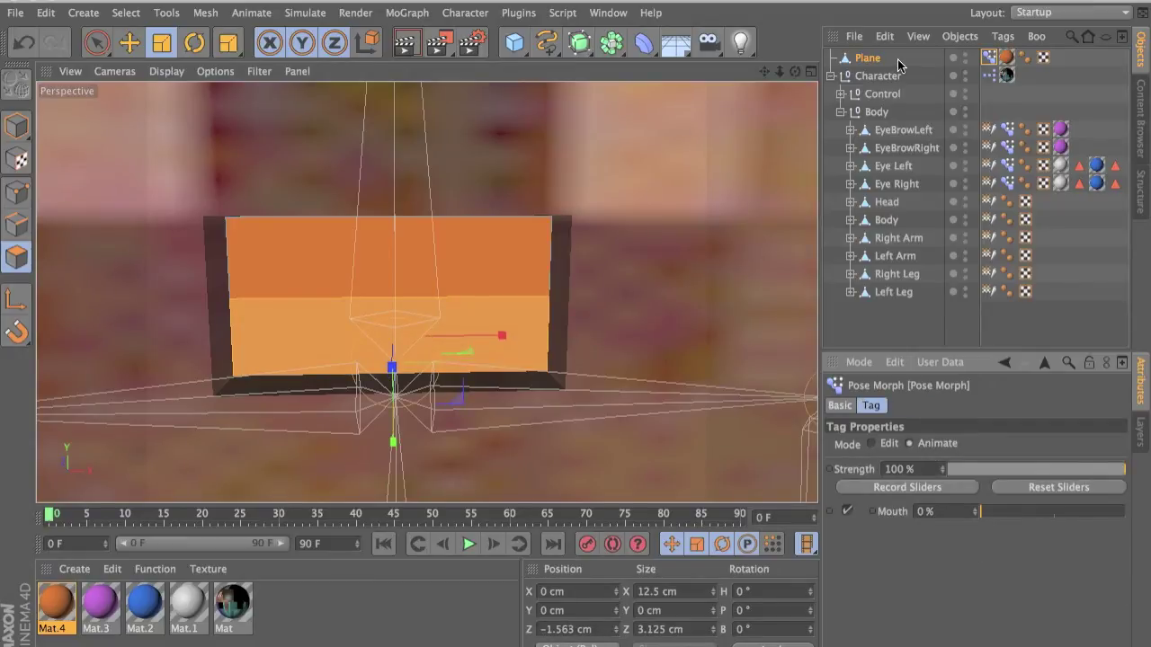
Add a point morph to the Head object
{"action": "scroll", "coordinate": [630, 175], "scroll_direction": "down", "scroll_amount": 5}
{"action": "scroll", "coordinate": [630, 174], "scroll_direction": "down", "scroll_amount": 2}
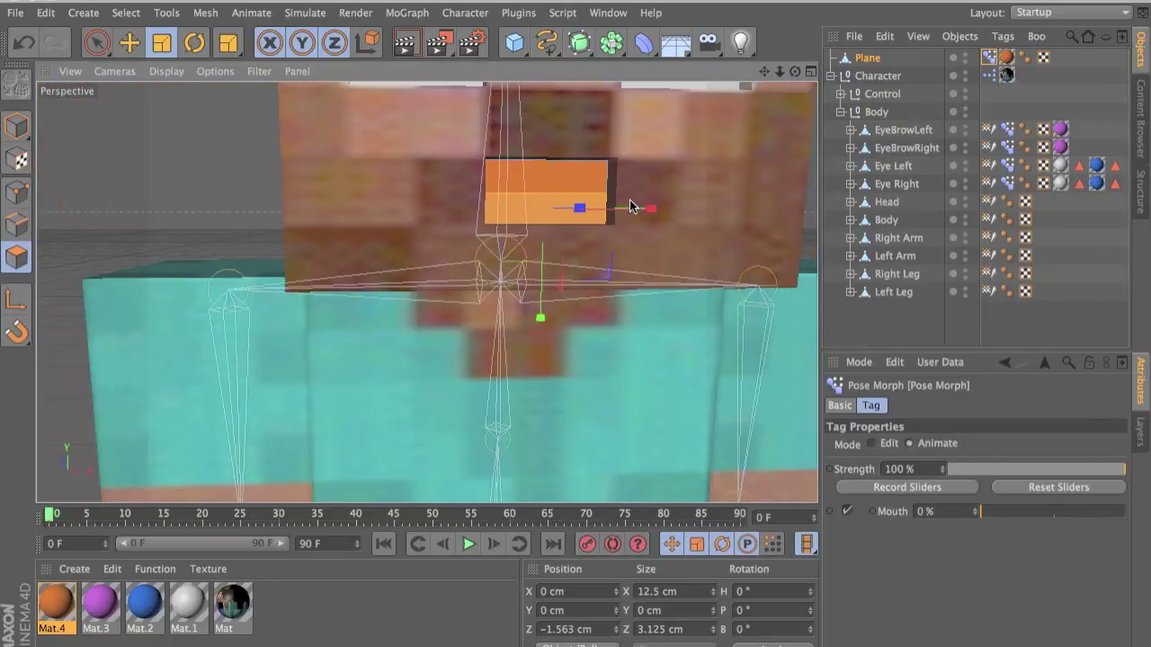
{"action": "left_click", "coordinate": [886, 205]}
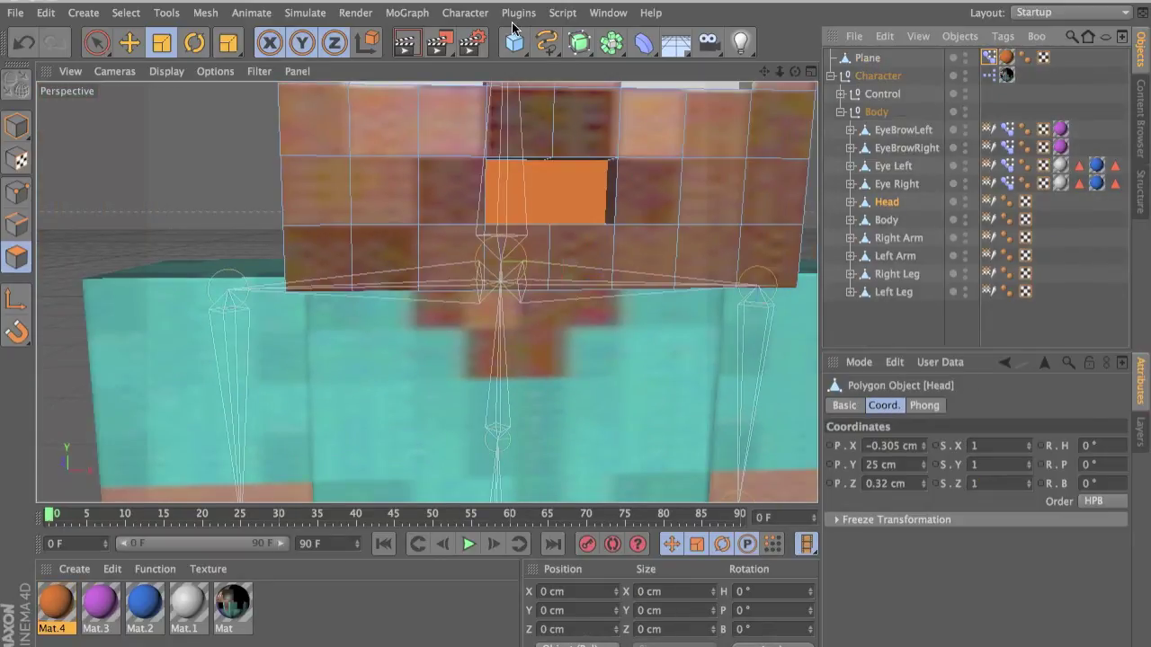
{"action": "left_click", "coordinate": [323, 17]}
{"action": "mouse_move", "coordinate": [435, 11]}
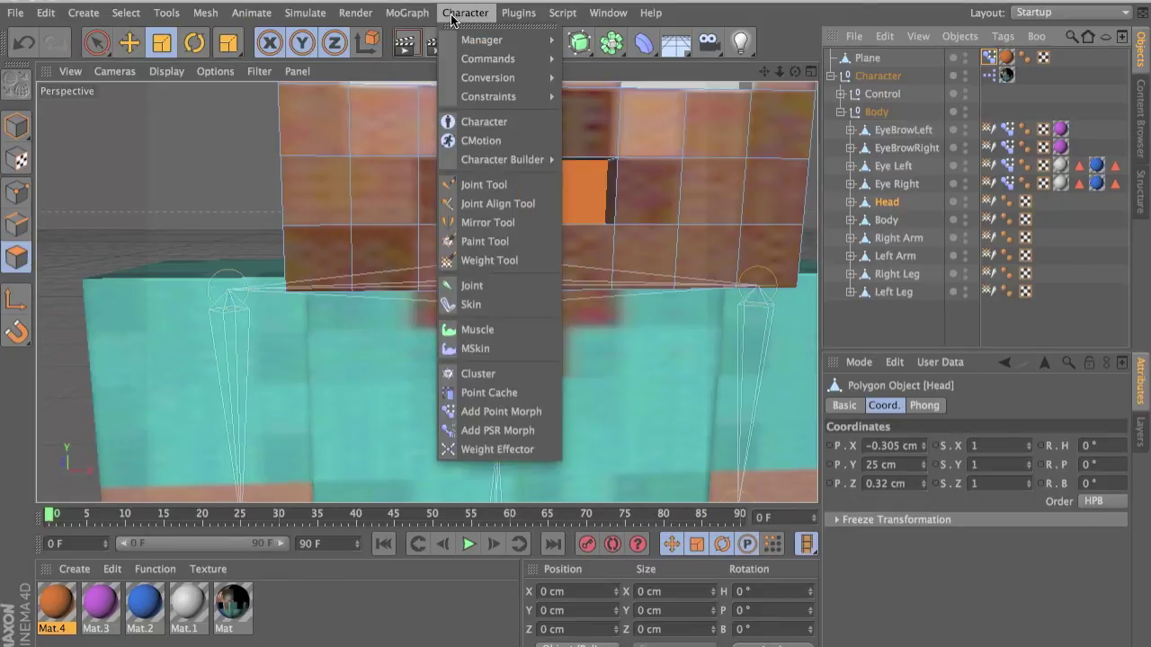
{"action": "left_click", "coordinate": [491, 417]}
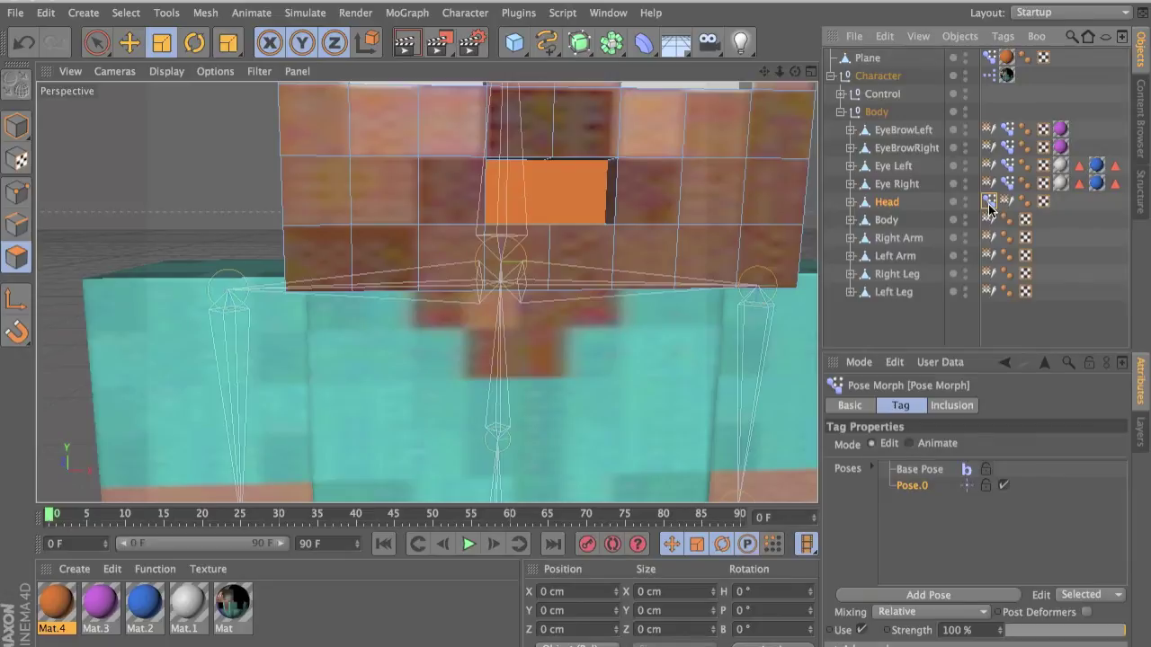
Rename the Head morph's Pose.0 as Chin
{"action": "scroll", "coordinate": [576, 242], "scroll_direction": "up", "scroll_amount": 3}
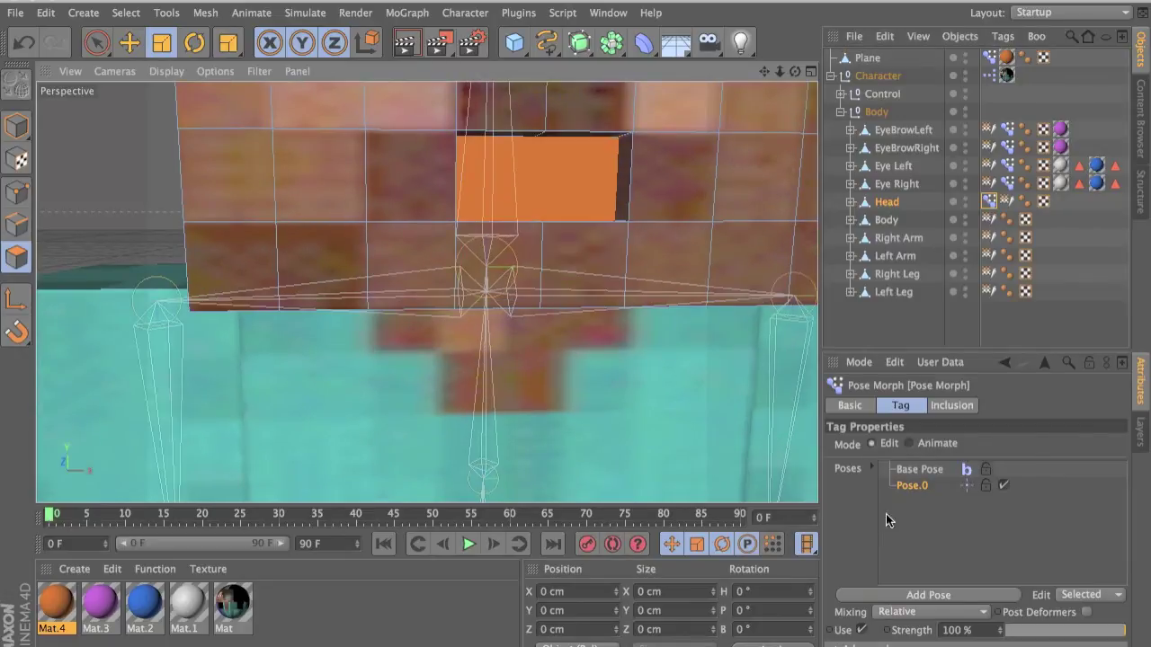
{"action": "double_click", "coordinate": [912, 486]}
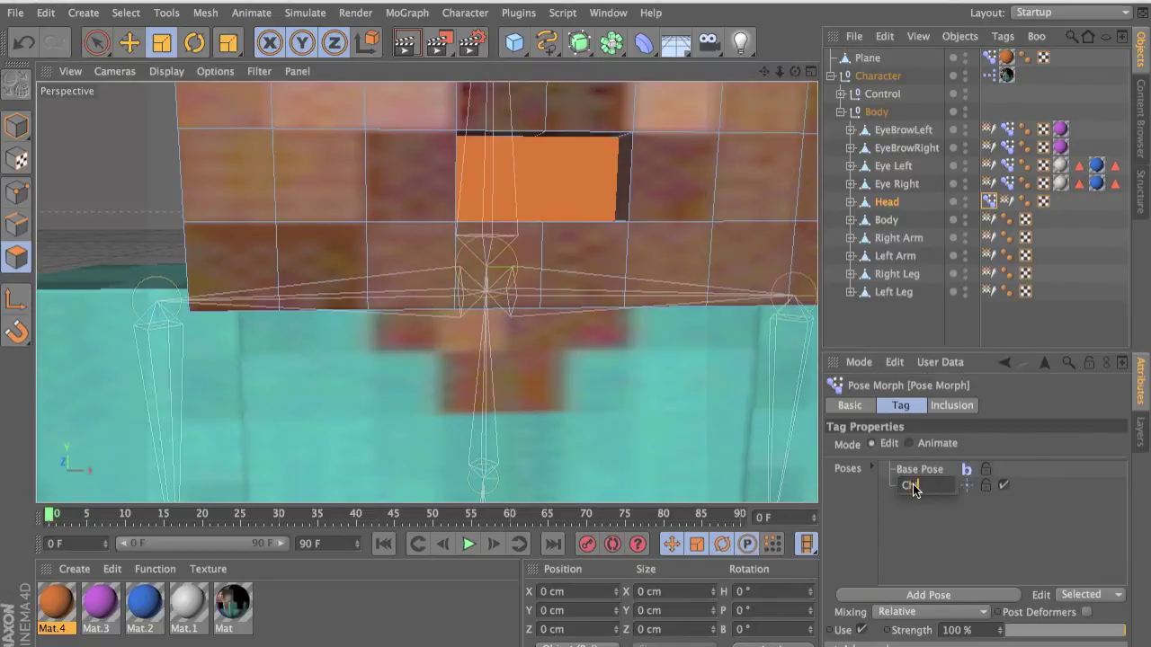
{"action": "type", "text": "Chin"}
{"action": "key", "text": "Return"}
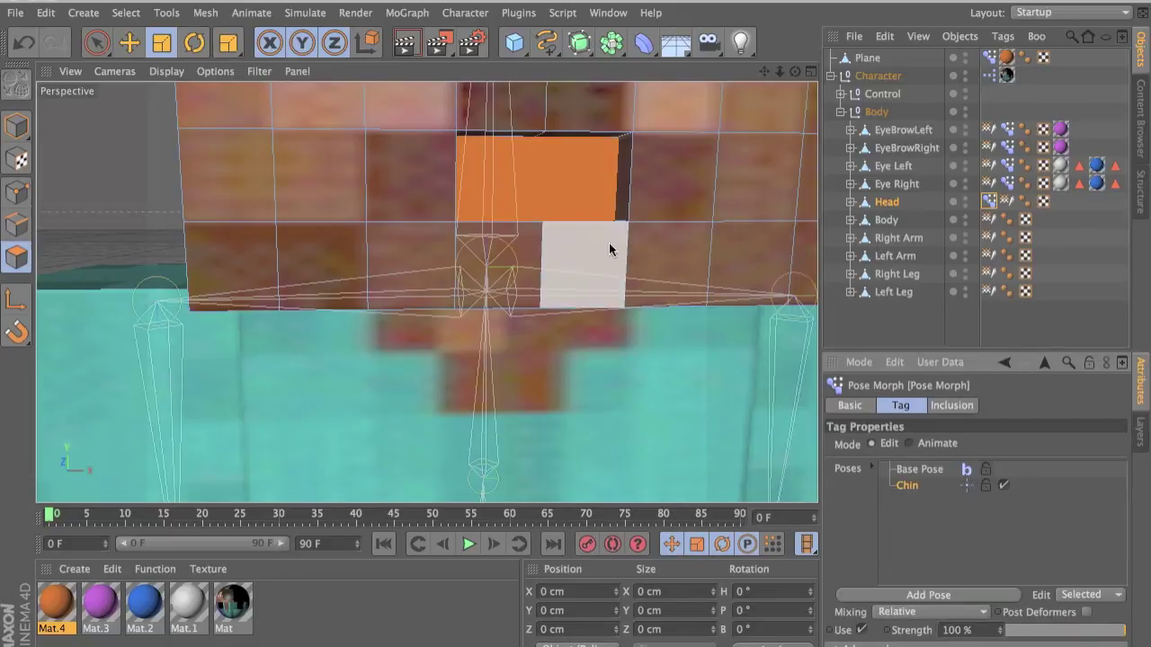
Move the two Head polygons directly beneath the mouth opening down by about 0.6 cm in the Chin pose
{"action": "left_click", "coordinate": [509, 237], "text": "shift"}
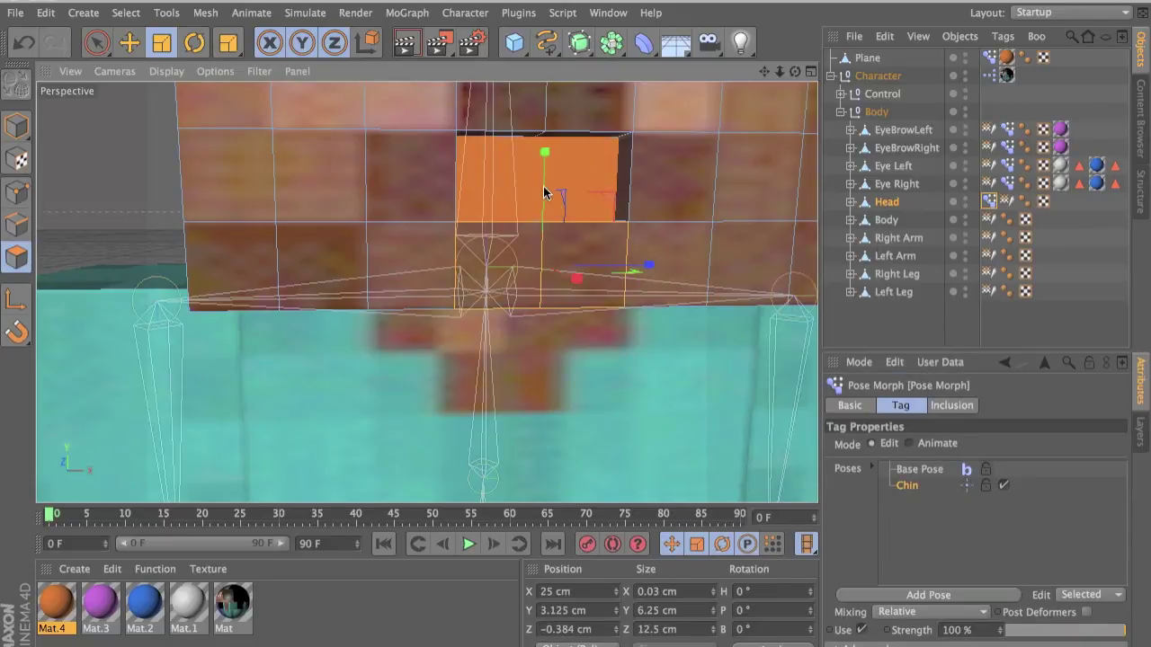
{"action": "mouse_move", "coordinate": [545, 157]}
{"action": "left_mouse_down"}
{"action": "mouse_move", "coordinate": [541, 204]}
{"action": "mouse_move", "coordinate": [549, 153]}
{"action": "left_mouse_up"}
{"action": "key", "text": "super+z"}
{"action": "middle_click_drag", "start_coordinate": [599, 238], "coordinate": [528, 238], "text": "alt"}
{"action": "key", "text": "e"}
{"action": "left_click_drag", "start_coordinate": [475, 193], "coordinate": [476, 201]}
{"action": "left_click", "coordinate": [519, 244]}
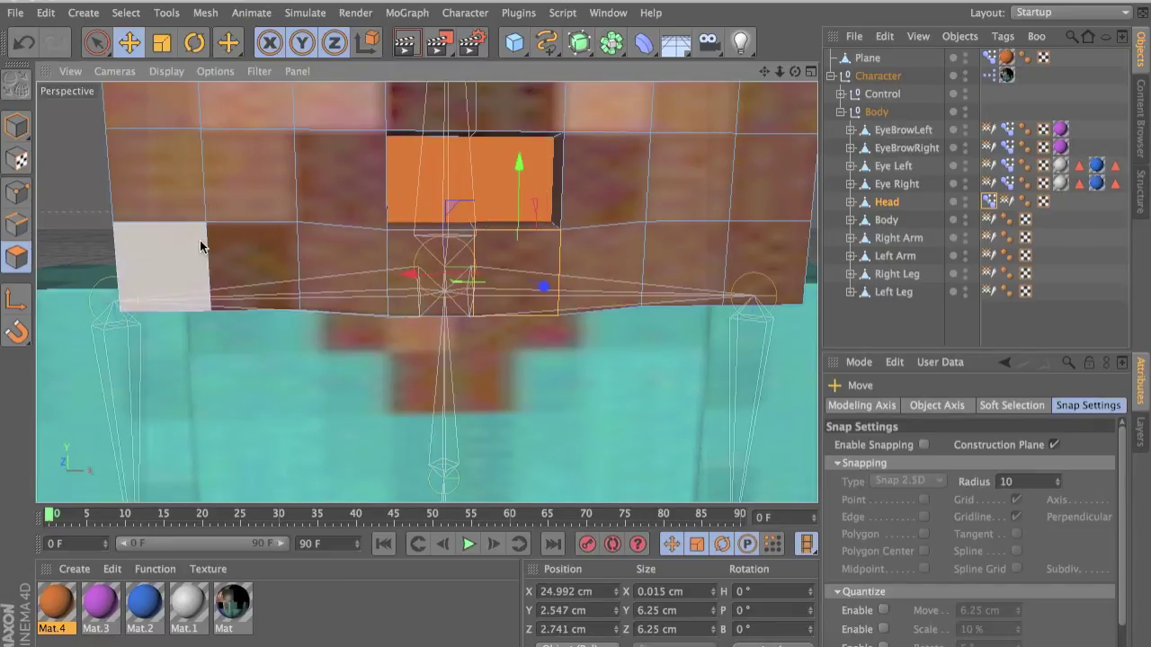
Raise the three points along the mouth opening's lower edge to about Y 6.17 cm, level with the neighbouring points
{"action": "left_click", "coordinate": [14, 191]}
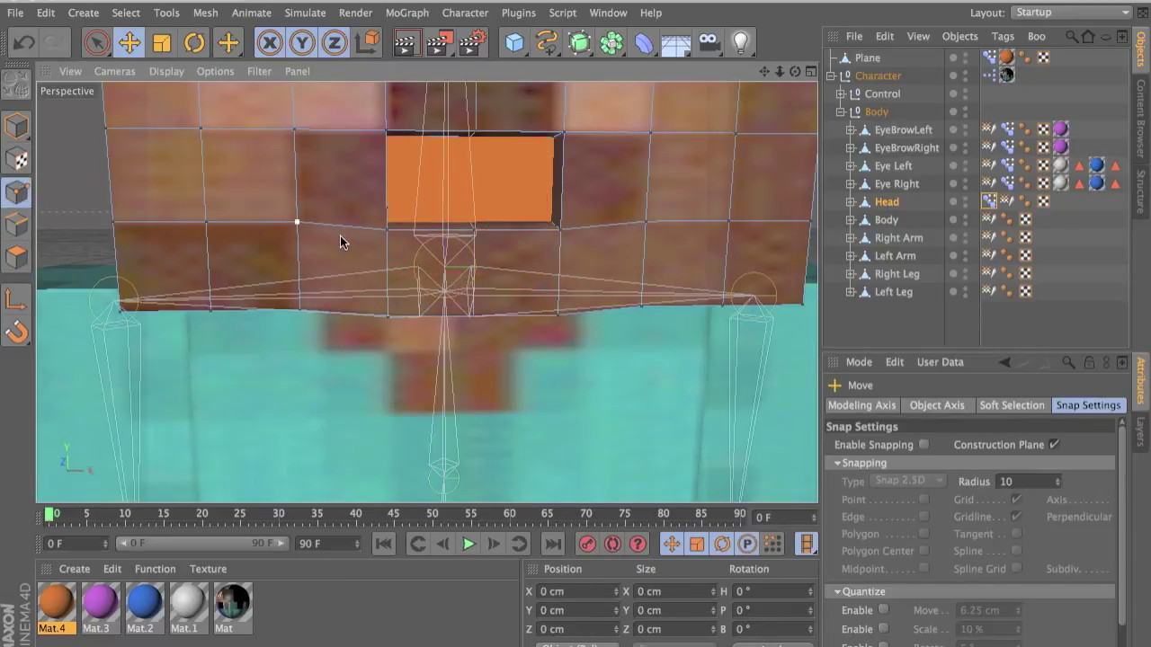
{"action": "left_click", "coordinate": [388, 231]}
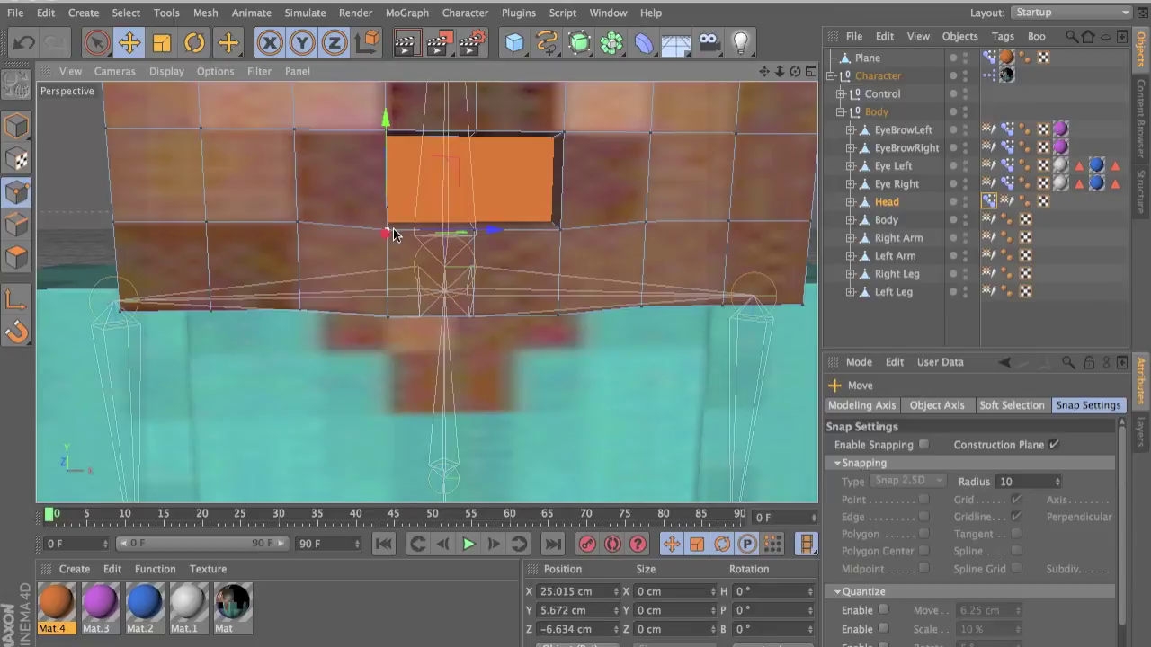
{"action": "left_click", "coordinate": [475, 233], "text": "shift"}
{"action": "left_click", "coordinate": [559, 232], "text": "shift"}
{"action": "left_click_drag", "start_coordinate": [474, 173], "coordinate": [478, 162]}
Switch the Head's Pose Morph tag to Animate mode
{"action": "mouse_move", "coordinate": [529, 191]}
{"action": "left_mouse_down", "text": "alt"}
{"action": "mouse_move", "coordinate": [457, 180]}
{"action": "mouse_move", "coordinate": [513, 189]}
{"action": "mouse_move", "coordinate": [509, 202]}
{"action": "left_mouse_up", "text": "alt"}
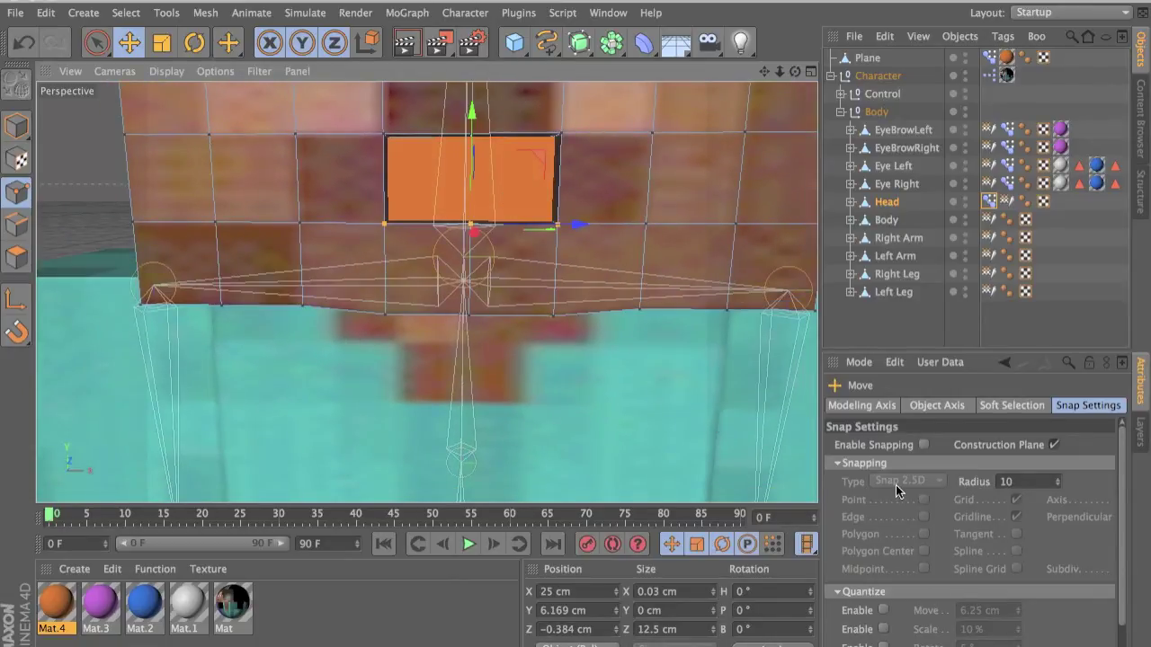
{"action": "left_click", "coordinate": [992, 205]}
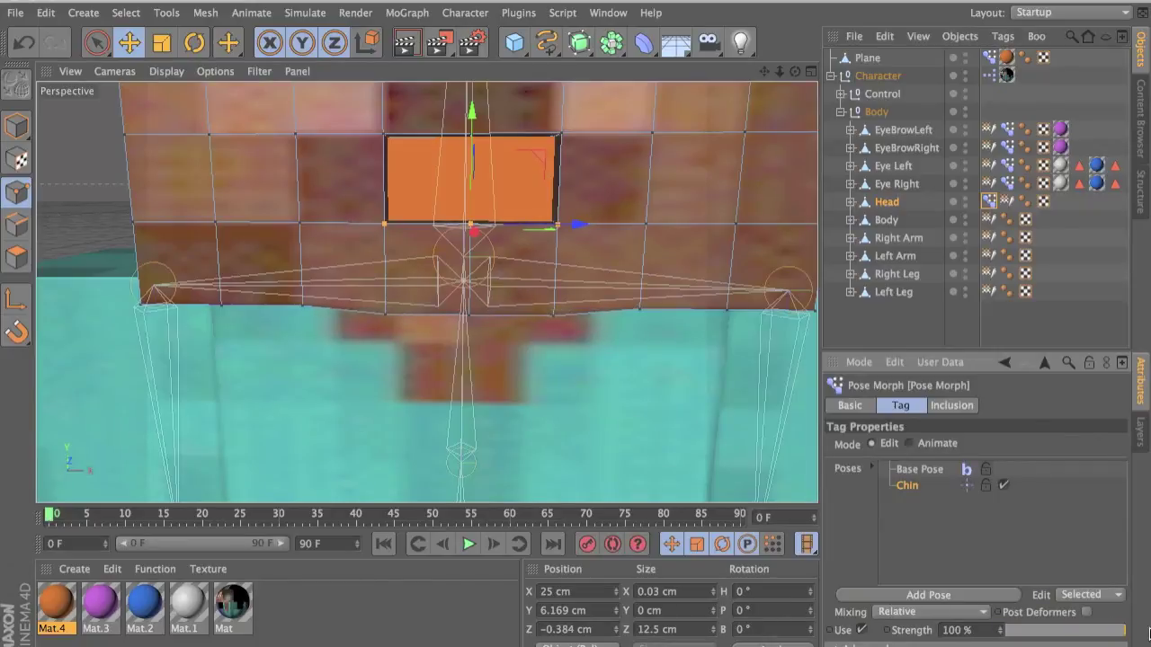
{"action": "left_click", "coordinate": [944, 442]}
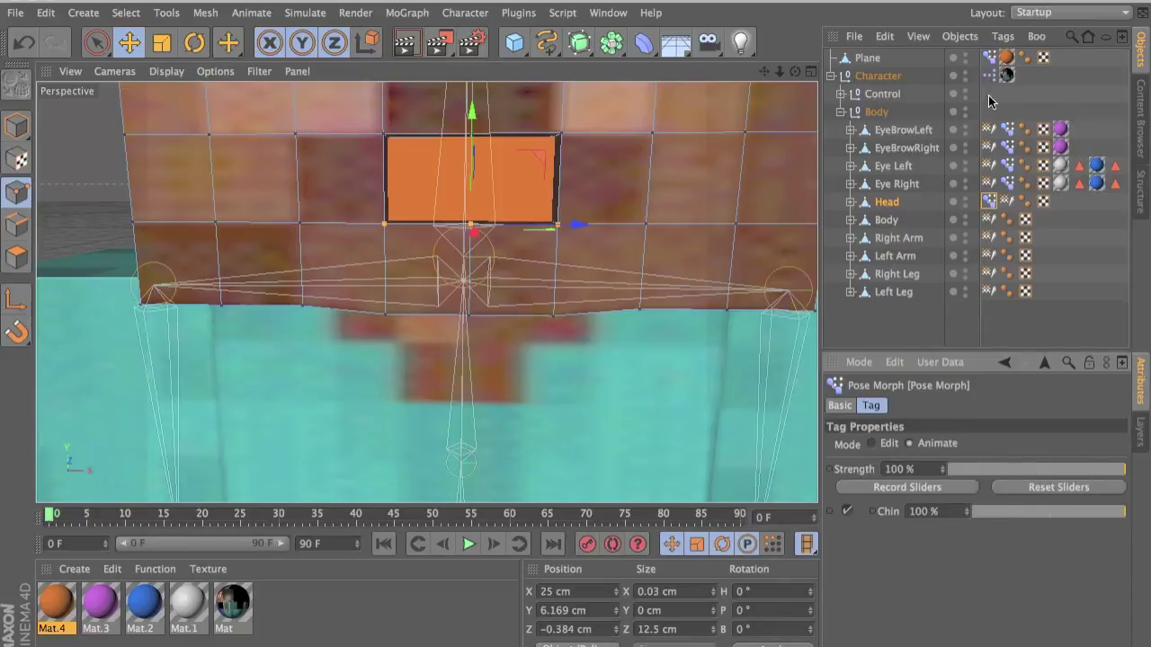
Add a new user data entry to the Character null through Manage User Data
{"action": "left_click", "coordinate": [885, 75]}
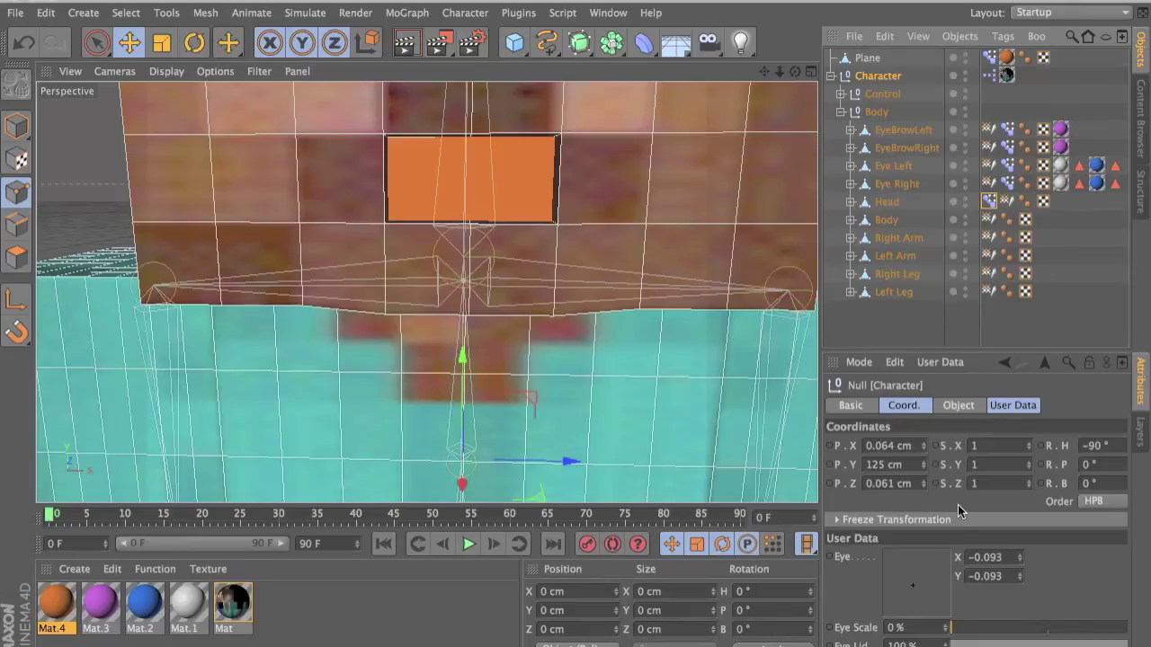
{"action": "left_click", "coordinate": [940, 361]}
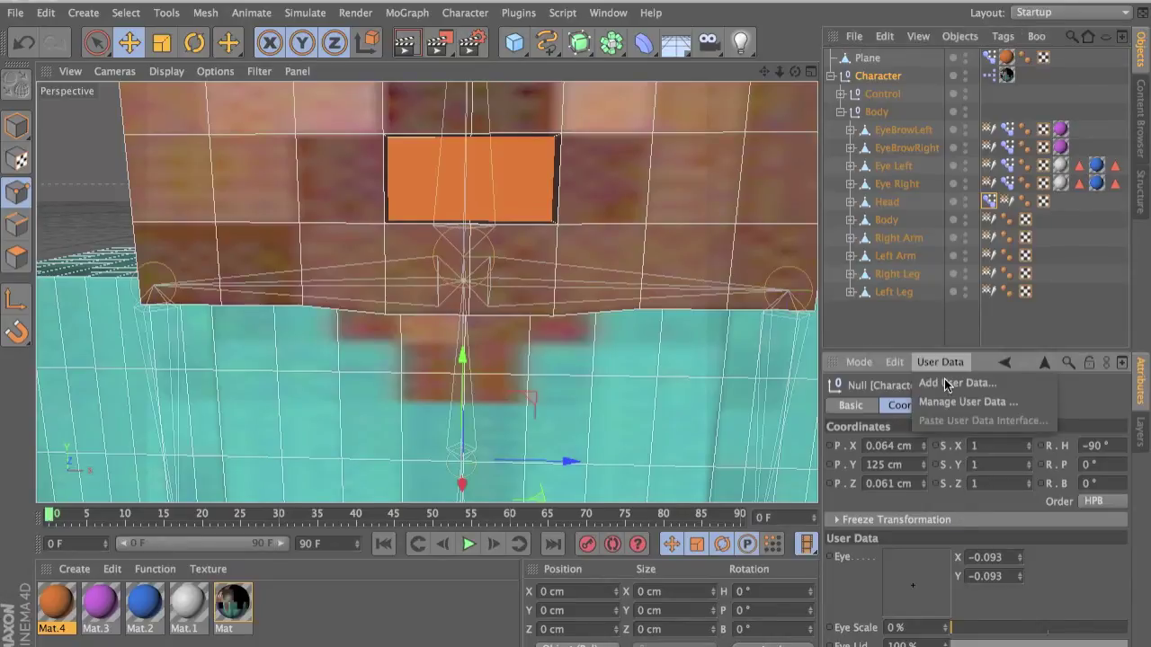
{"action": "left_click", "coordinate": [947, 392]}
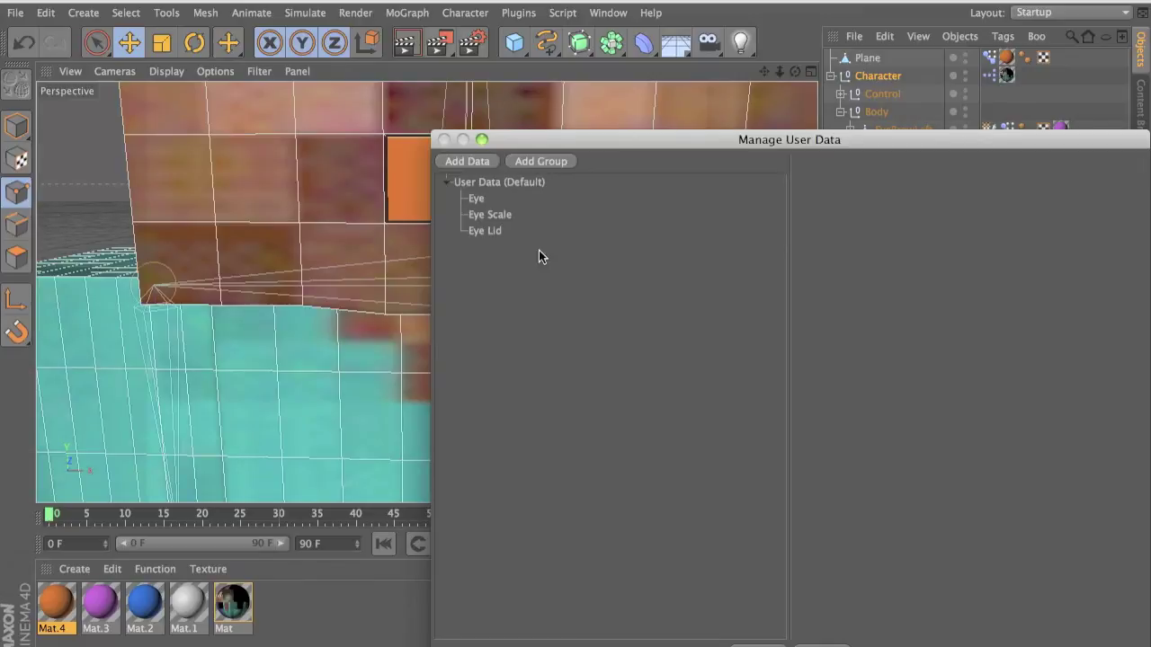
{"action": "left_click", "coordinate": [490, 159]}
{"action": "left_click_drag", "start_coordinate": [528, 137], "coordinate": [274, 116]}
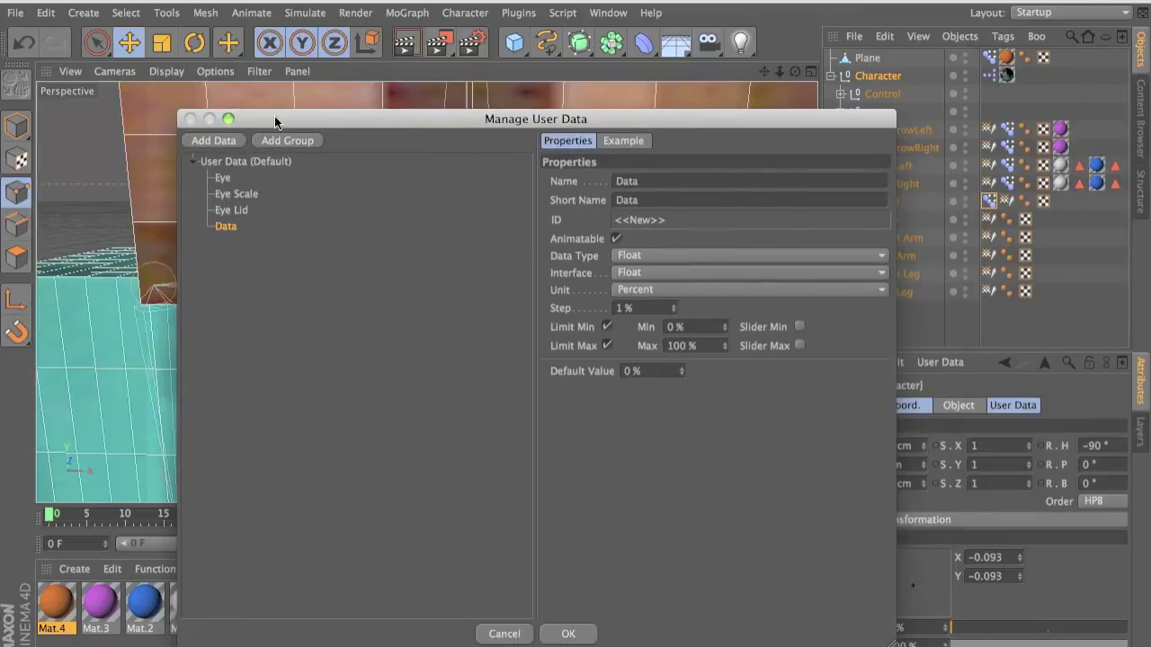
Name the new user data entry Mouth, set its interface to Float Slider and apply it
{"action": "double_click", "coordinate": [664, 179]}
{"action": "type", "text": "<M"}
{"action": "left_click", "coordinate": [639, 272]}
{"action": "left_click", "coordinate": [658, 312]}
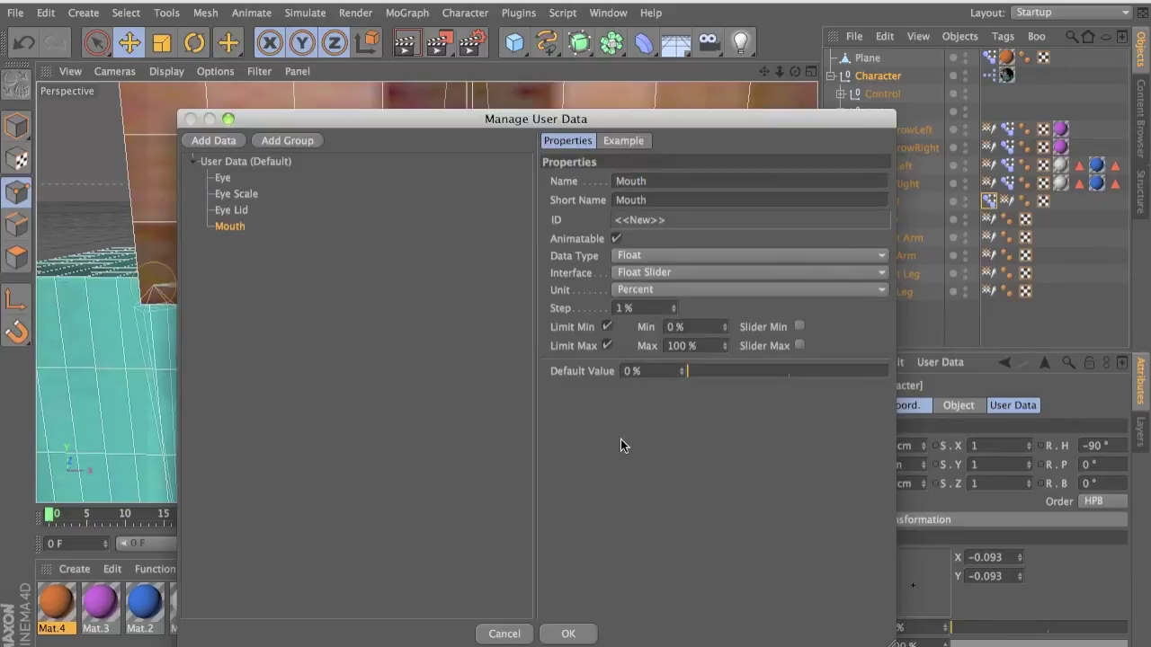
{"action": "left_click", "coordinate": [569, 633]}
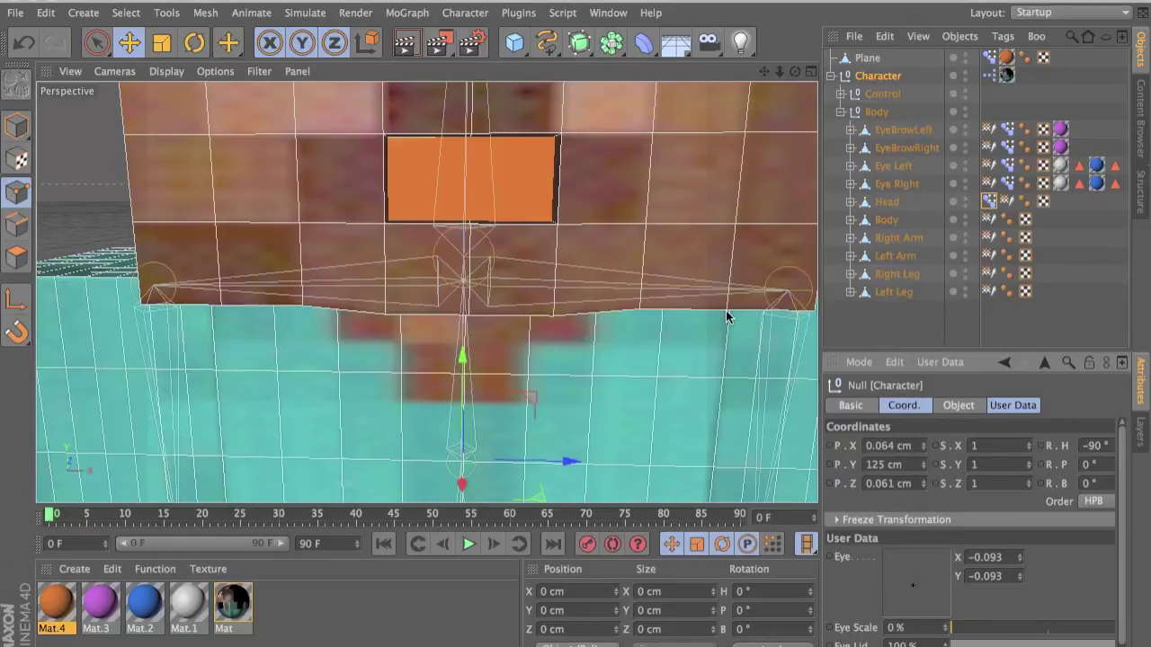
{"action": "left_click_drag", "start_coordinate": [693, 282], "coordinate": [692, 313], "text": "alt"}
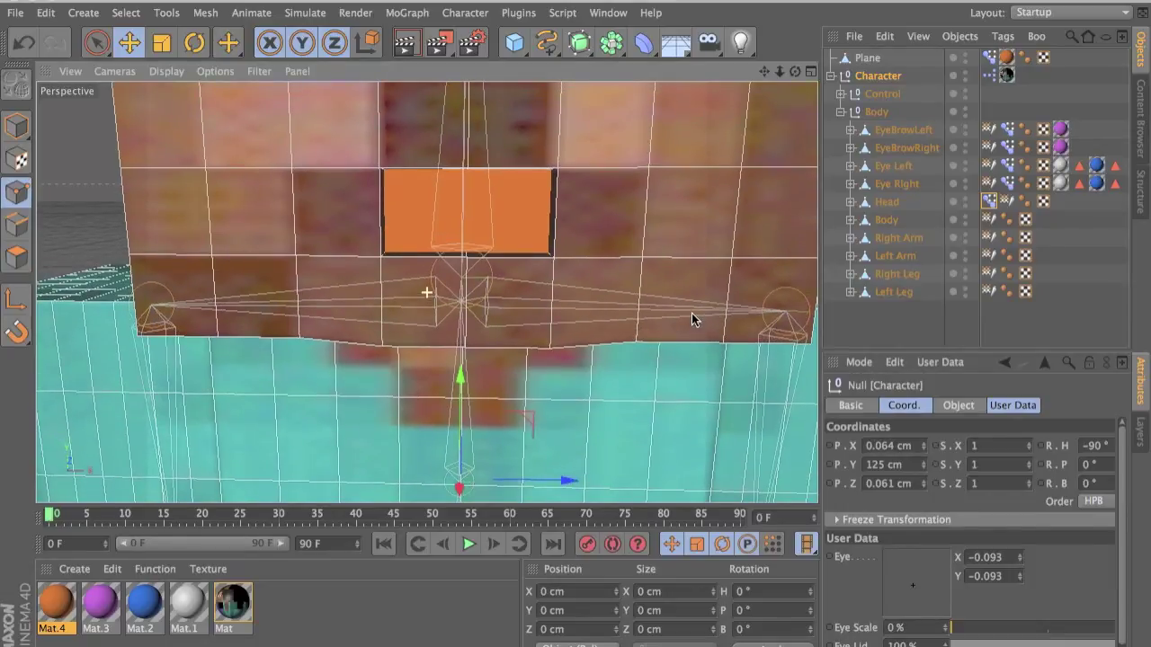
Open the Character's XPresso setup and add the Pose Morph tags of the Plane and the Head as nodes
{"action": "double_click", "coordinate": [987, 76]}
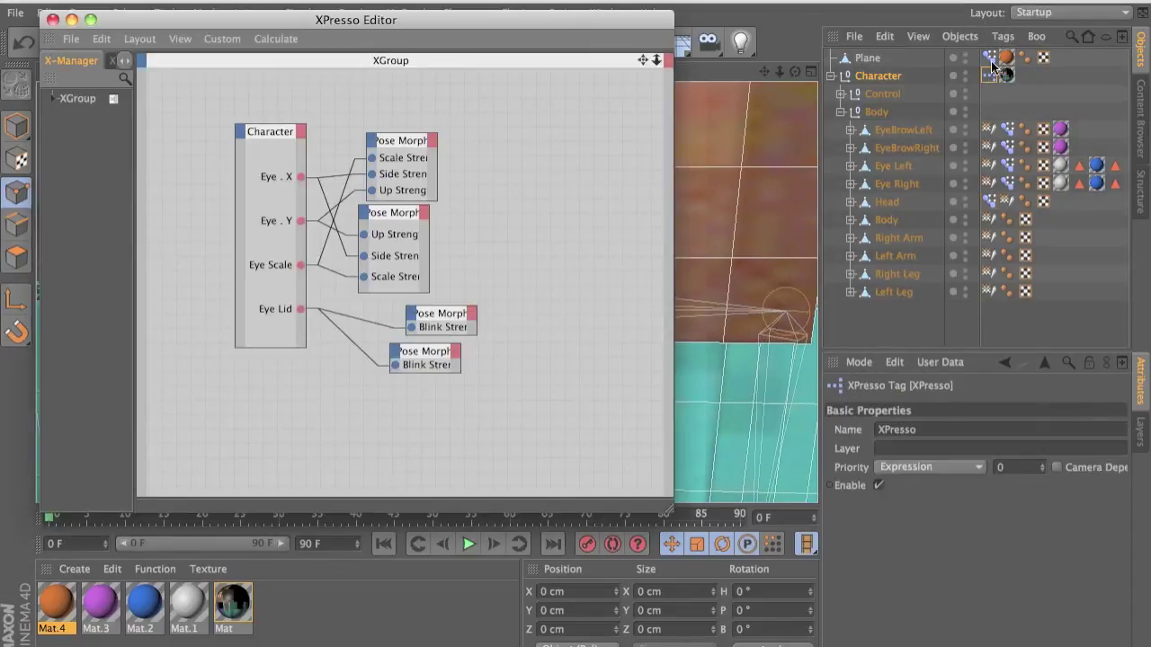
{"action": "left_click_drag", "start_coordinate": [992, 61], "coordinate": [593, 311]}
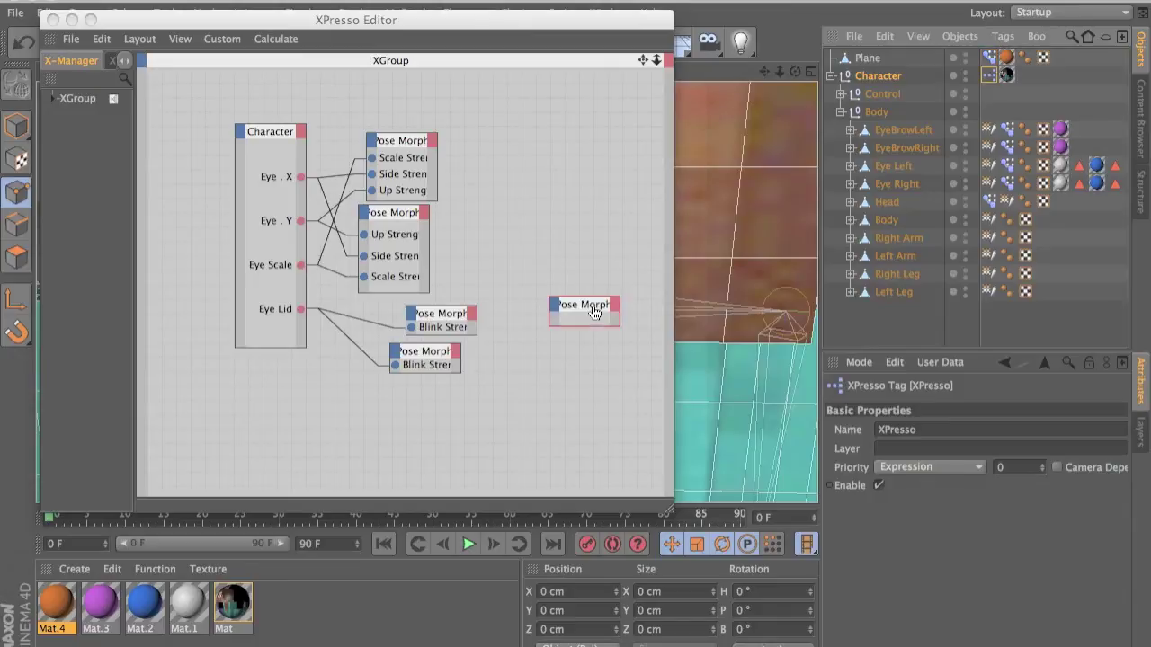
{"action": "left_click_drag", "start_coordinate": [996, 209], "coordinate": [519, 395]}
{"action": "left_click", "coordinate": [565, 308]}
{"action": "left_click_drag", "start_coordinate": [565, 308], "coordinate": [512, 333]}
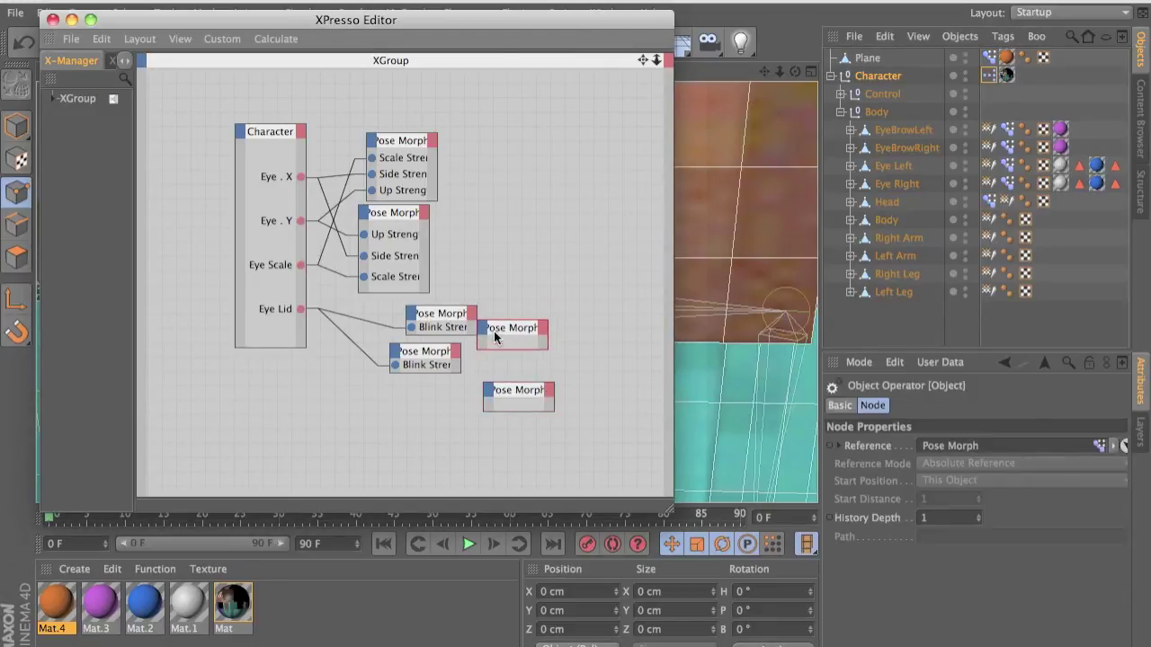
Shift the four existing Pose Morph nodes upward and place the Plane's new Pose Morph node beneath them
{"action": "left_click", "coordinate": [430, 325]}
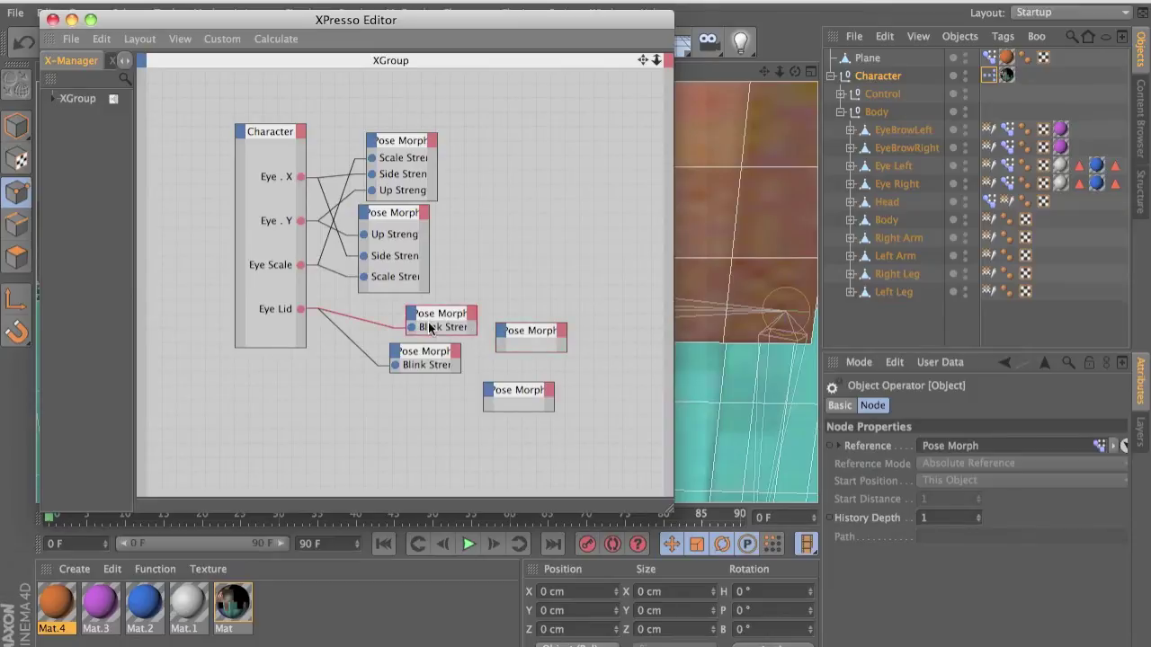
{"action": "left_click", "coordinate": [433, 355], "text": "shift"}
{"action": "left_click", "coordinate": [376, 257], "text": "shift"}
{"action": "left_click", "coordinate": [387, 193], "text": "shift"}
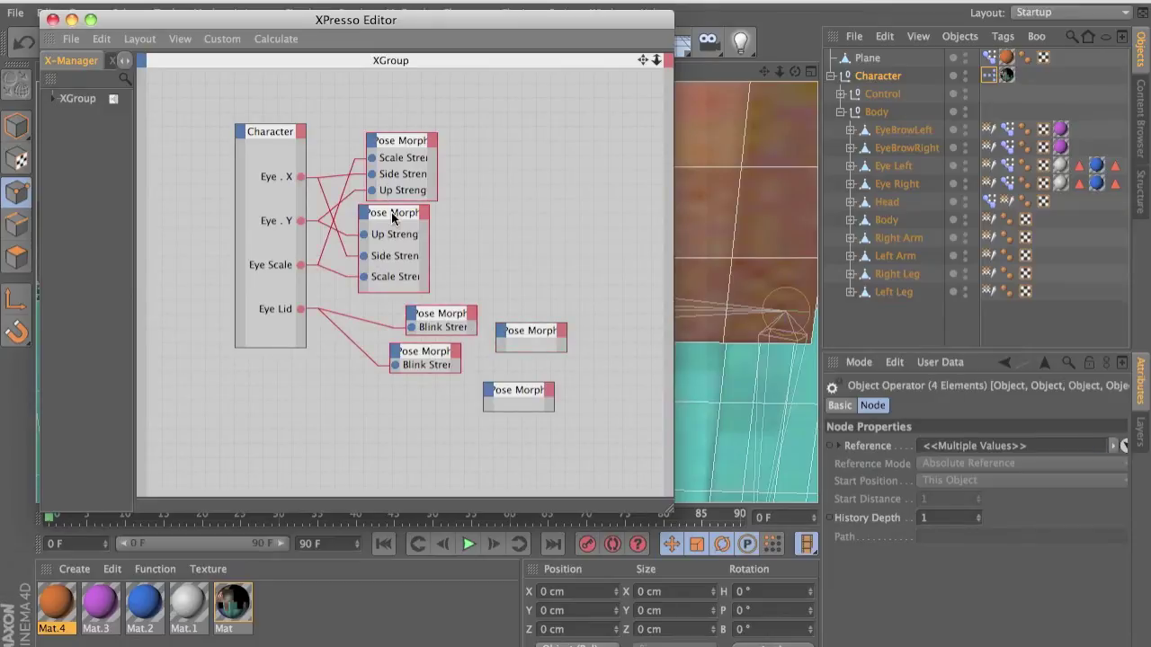
{"action": "left_click_drag", "start_coordinate": [412, 3], "coordinate": [417, 84]}
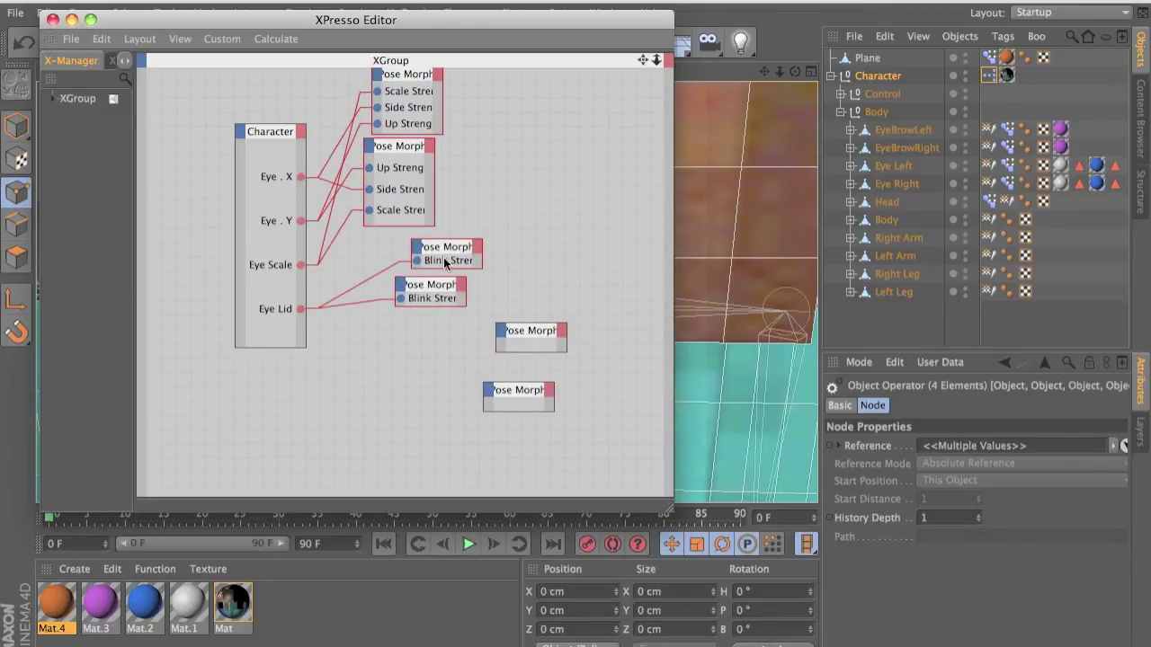
{"action": "left_click_drag", "start_coordinate": [527, 330], "coordinate": [379, 333]}
Add a Mouth user data output to the Character node and move the Head's Pose Morph node beneath the Plane's node
{"action": "left_click", "coordinate": [300, 131]}
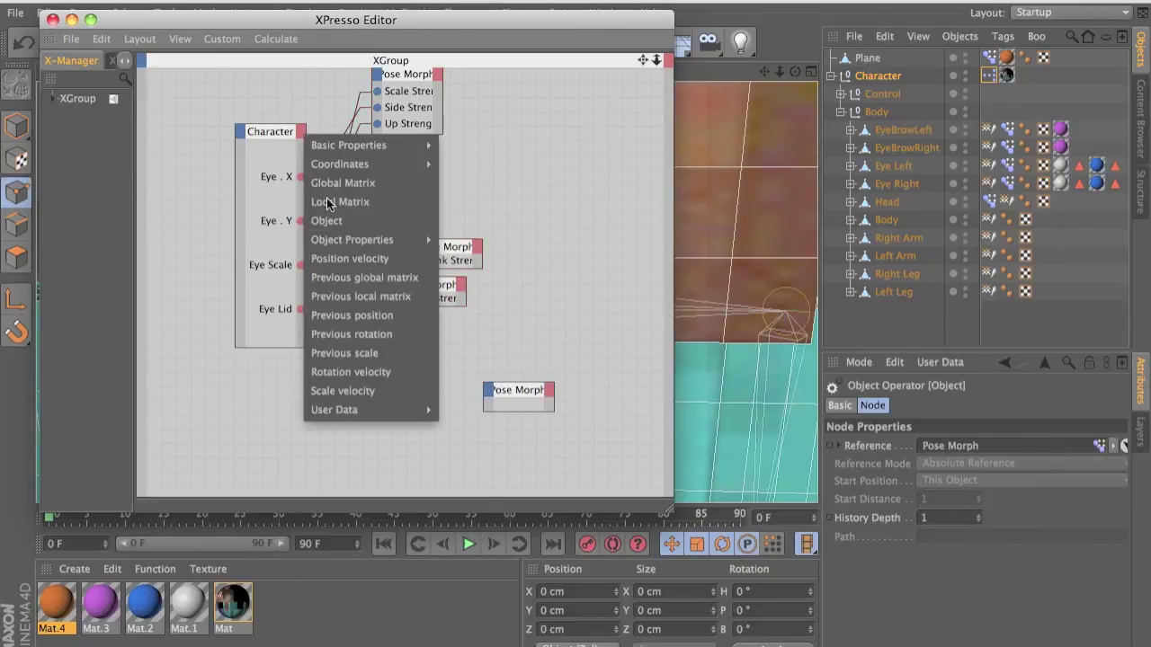
{"action": "mouse_move", "coordinate": [399, 406]}
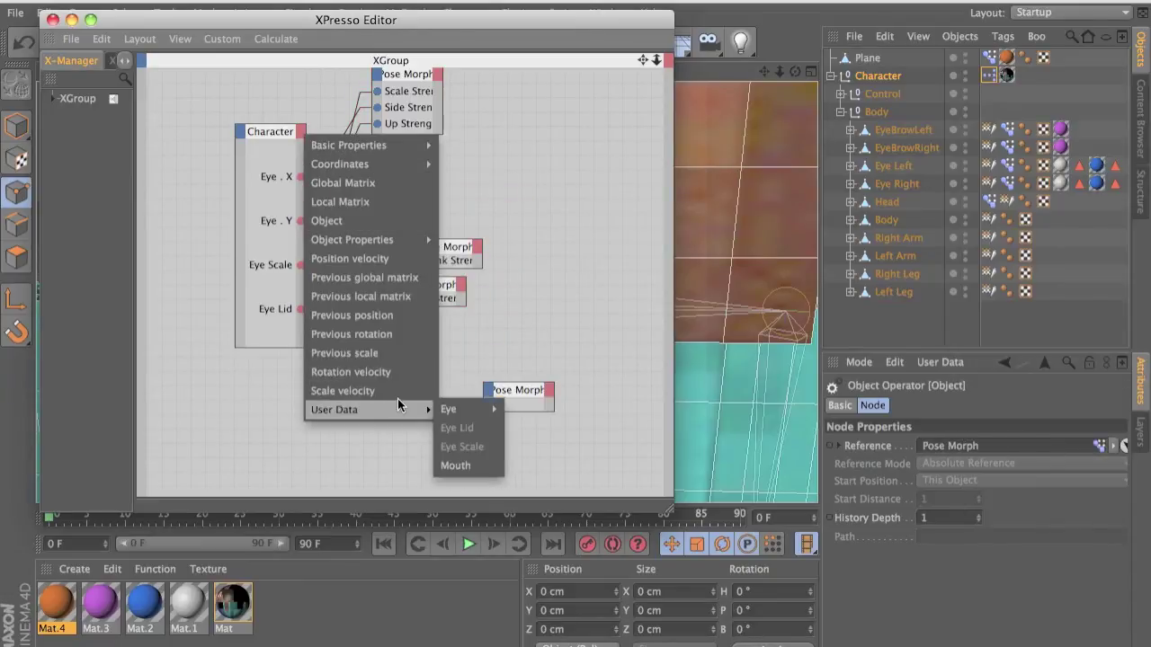
{"action": "left_click", "coordinate": [454, 465]}
{"action": "left_click_drag", "start_coordinate": [508, 383], "coordinate": [416, 365]}
{"action": "left_click_drag", "start_coordinate": [517, 371], "coordinate": [374, 376]}
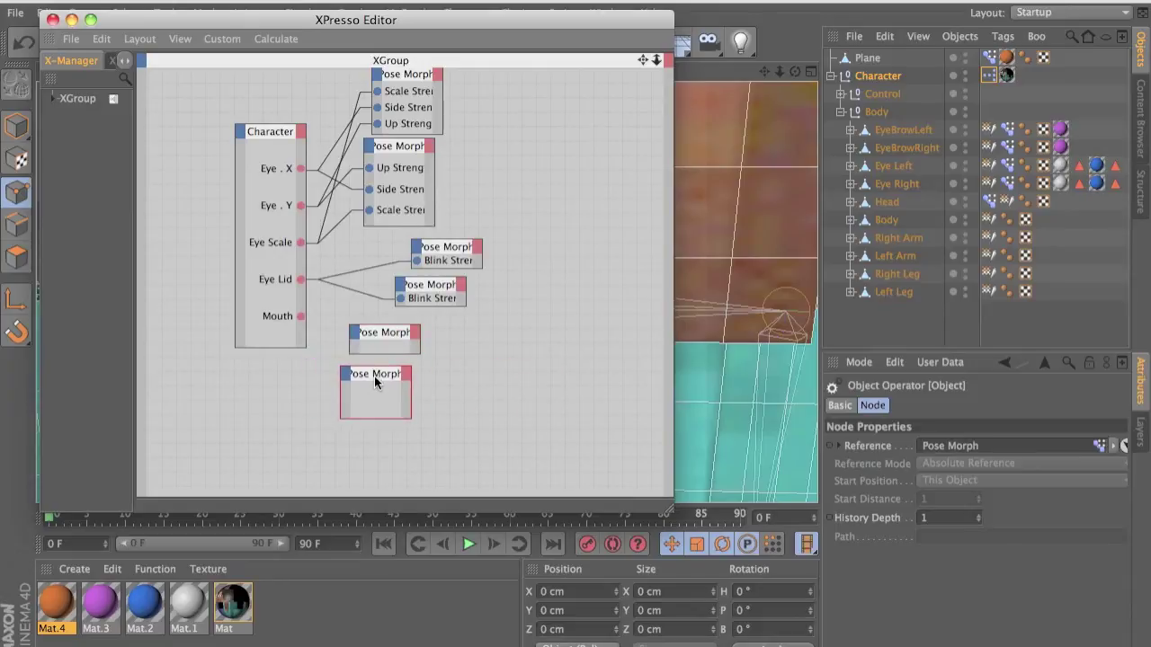
Add a Chin Strength input to the Head's Pose Morph node and a Mouth Strength input to the Plane's Pose Morph node
{"action": "left_click", "coordinate": [351, 373]}
{"action": "mouse_move", "coordinate": [412, 456]}
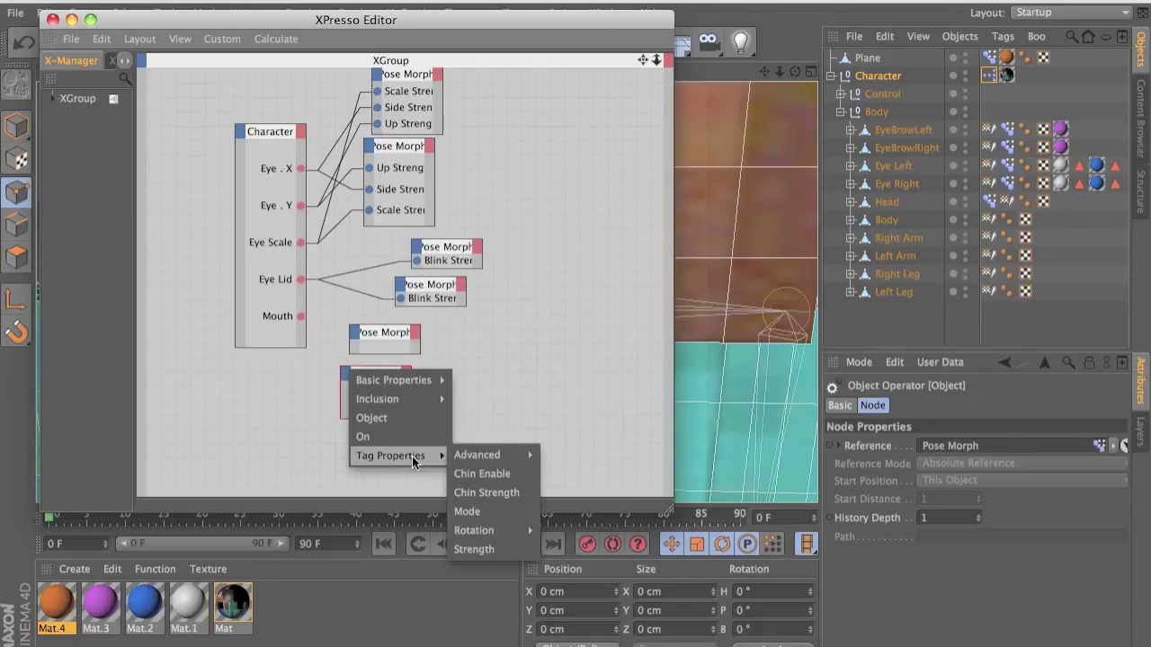
{"action": "left_click", "coordinate": [491, 489]}
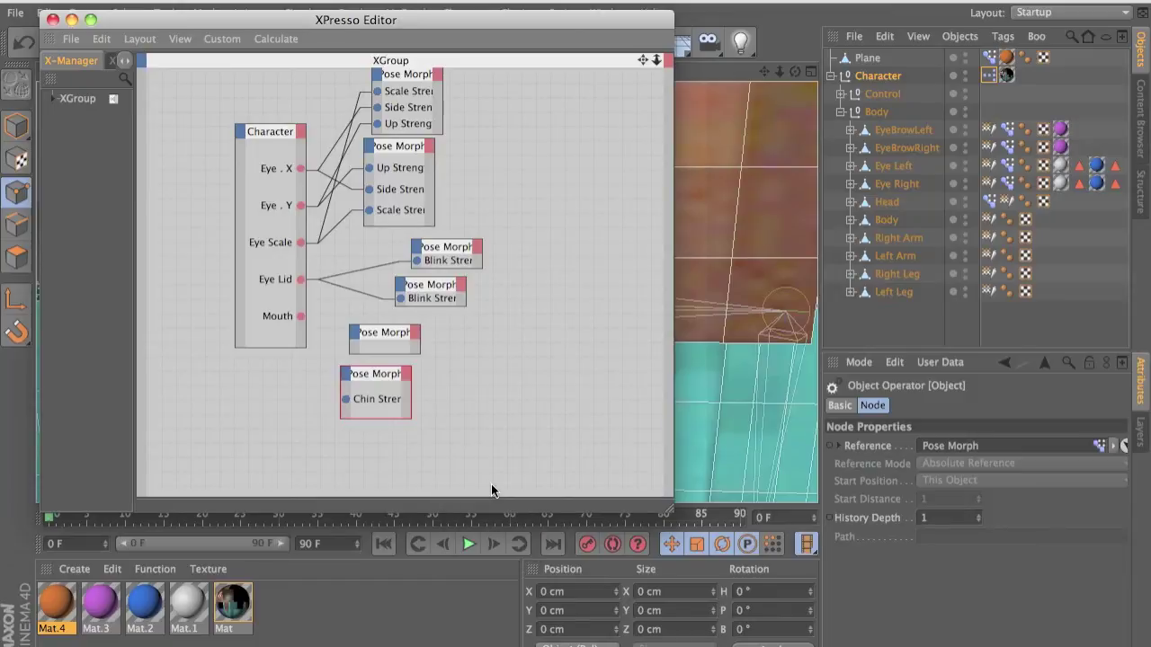
{"action": "left_click", "coordinate": [353, 331]}
{"action": "mouse_move", "coordinate": [441, 419]}
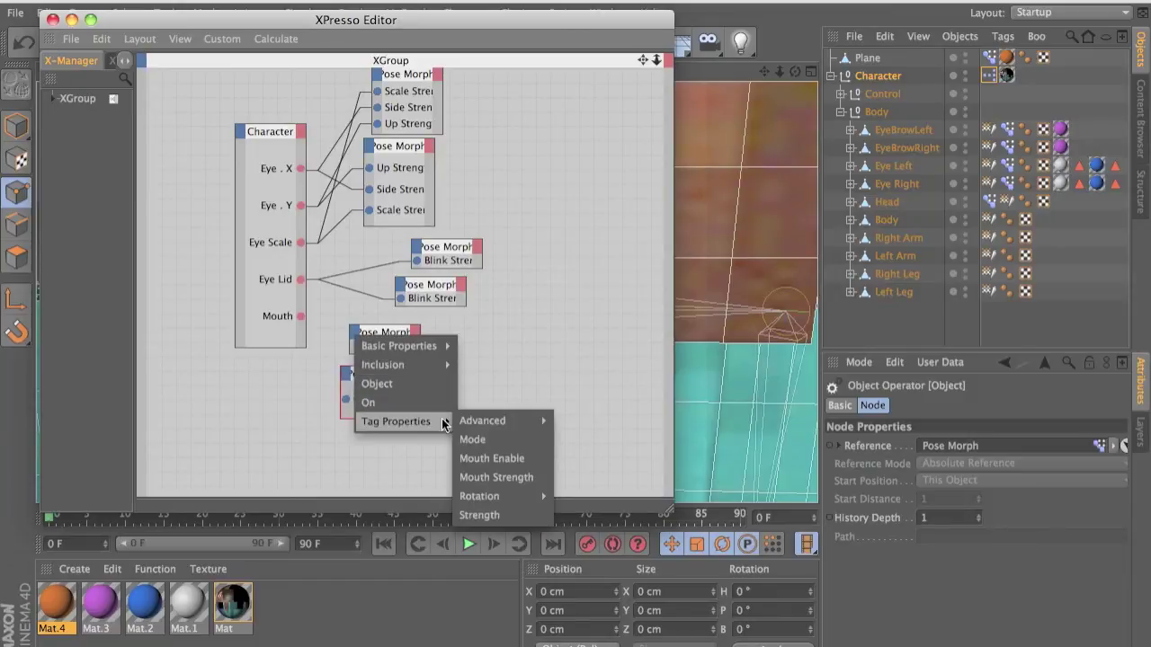
{"action": "left_click", "coordinate": [491, 476]}
Connect the Character's Mouth output to both Mouth Strength and Chin Strength, and close the XPresso Editor
{"action": "left_click_drag", "start_coordinate": [355, 346], "coordinate": [300, 316]}
{"action": "left_click_drag", "start_coordinate": [343, 398], "coordinate": [301, 316]}
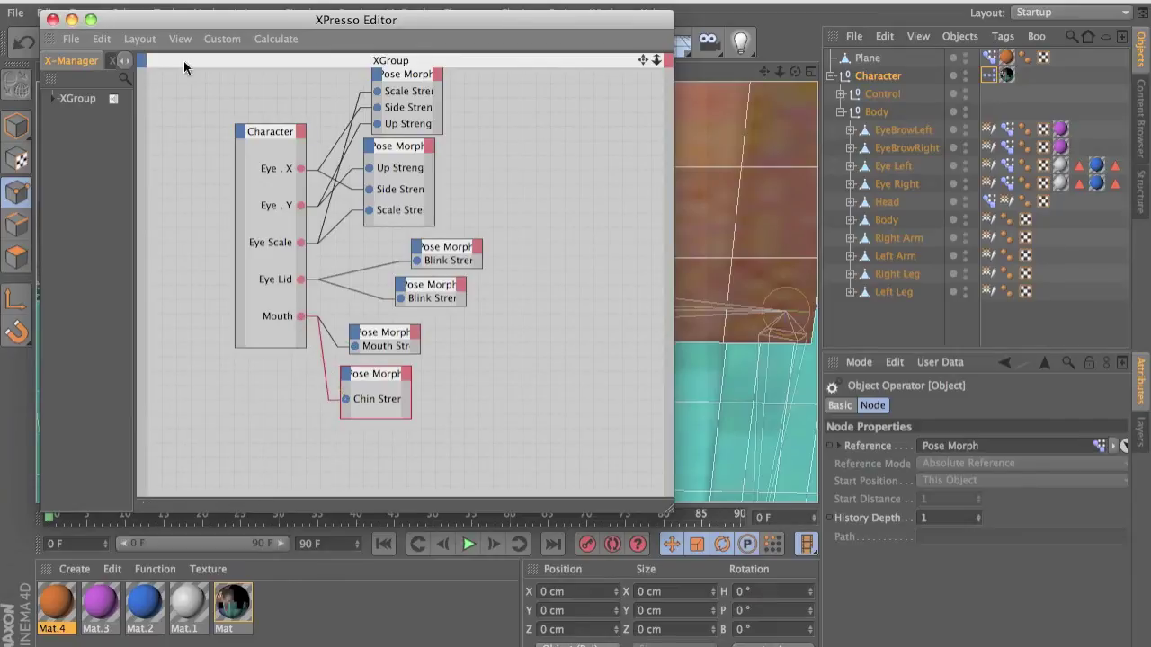
{"action": "left_click", "coordinate": [52, 20]}
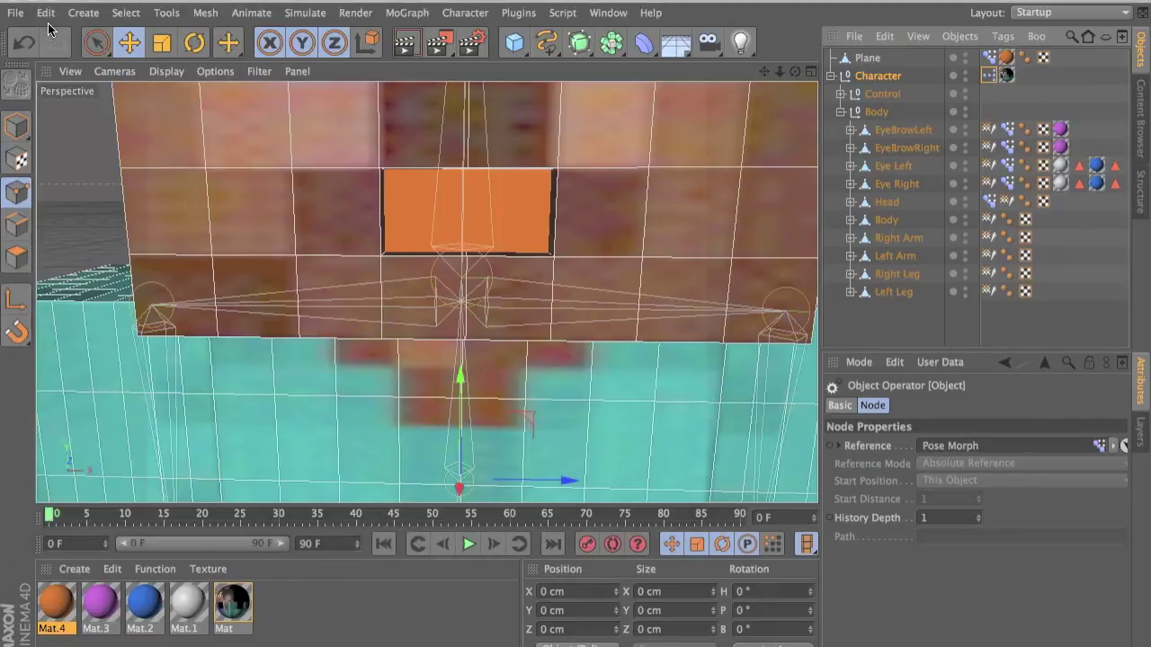
Test the Character's Mouth slider by opening and closing the mouth, and inspect the mouth opening and the whole face
{"action": "left_click", "coordinate": [868, 76]}
{"action": "scroll", "coordinate": [874, 619], "scroll_direction": "down", "scroll_amount": 1}
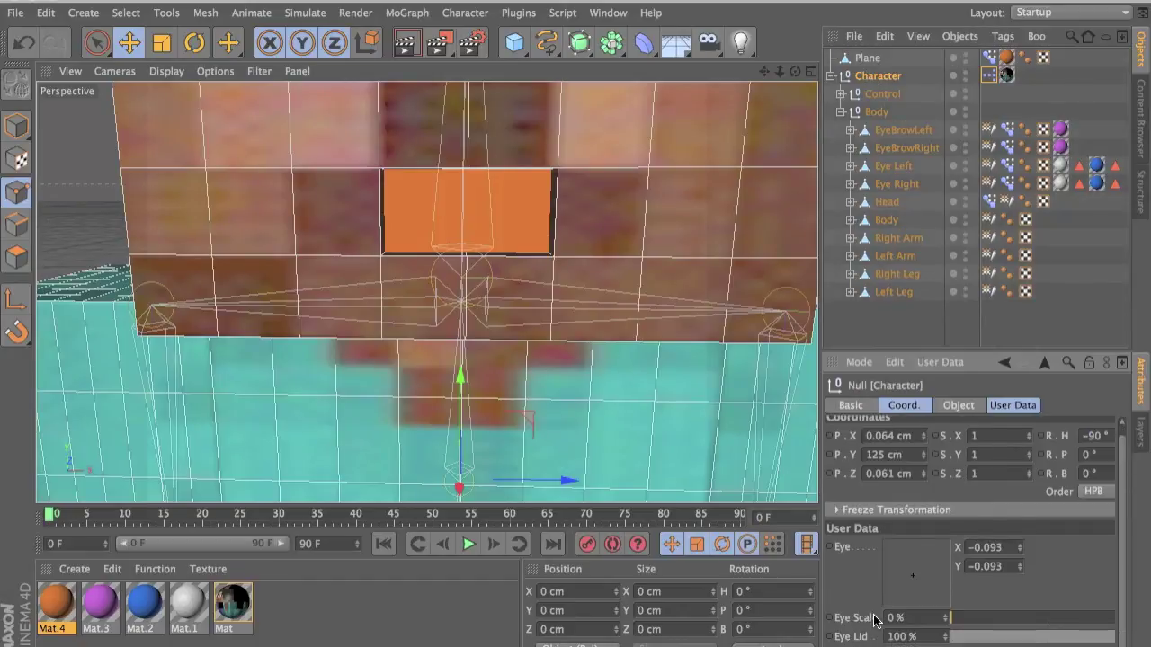
{"action": "left_click_drag", "start_coordinate": [953, 646], "coordinate": [1034, 646]}
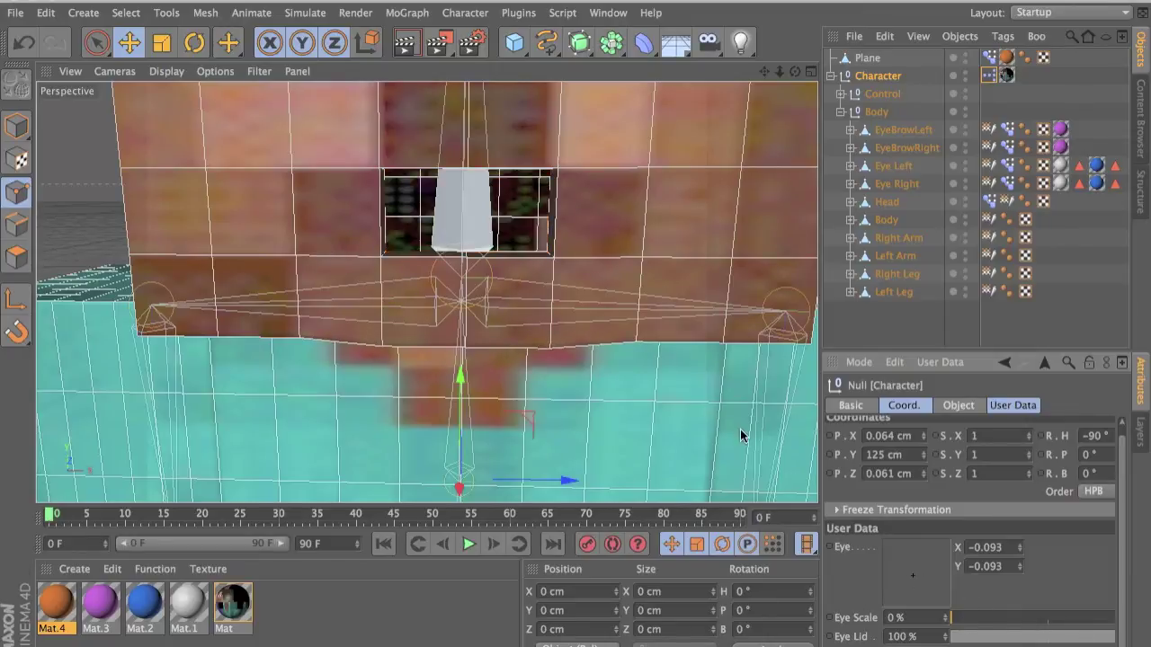
{"action": "left_click_drag", "start_coordinate": [466, 226], "coordinate": [395, 260], "text": "alt"}
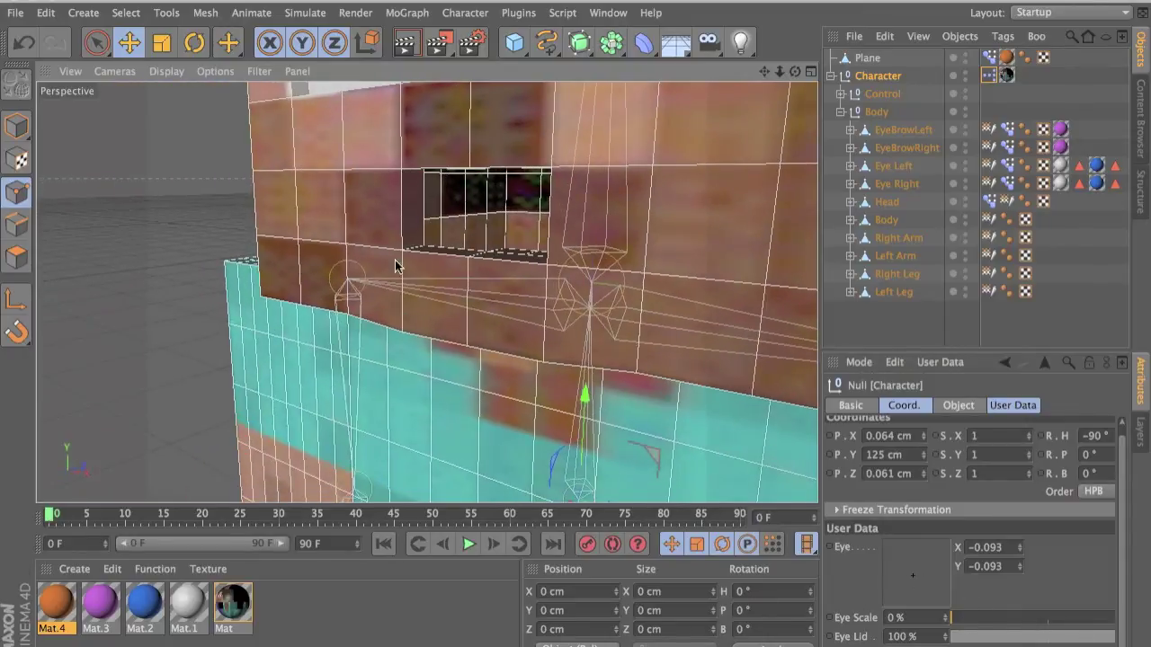
{"action": "mouse_move", "coordinate": [531, 248]}
{"action": "left_mouse_down", "text": "alt"}
{"action": "mouse_move", "coordinate": [398, 275]}
{"action": "mouse_move", "coordinate": [667, 267]}
{"action": "mouse_move", "coordinate": [584, 268]}
{"action": "mouse_move", "coordinate": [526, 250]}
{"action": "left_mouse_up", "text": "alt"}
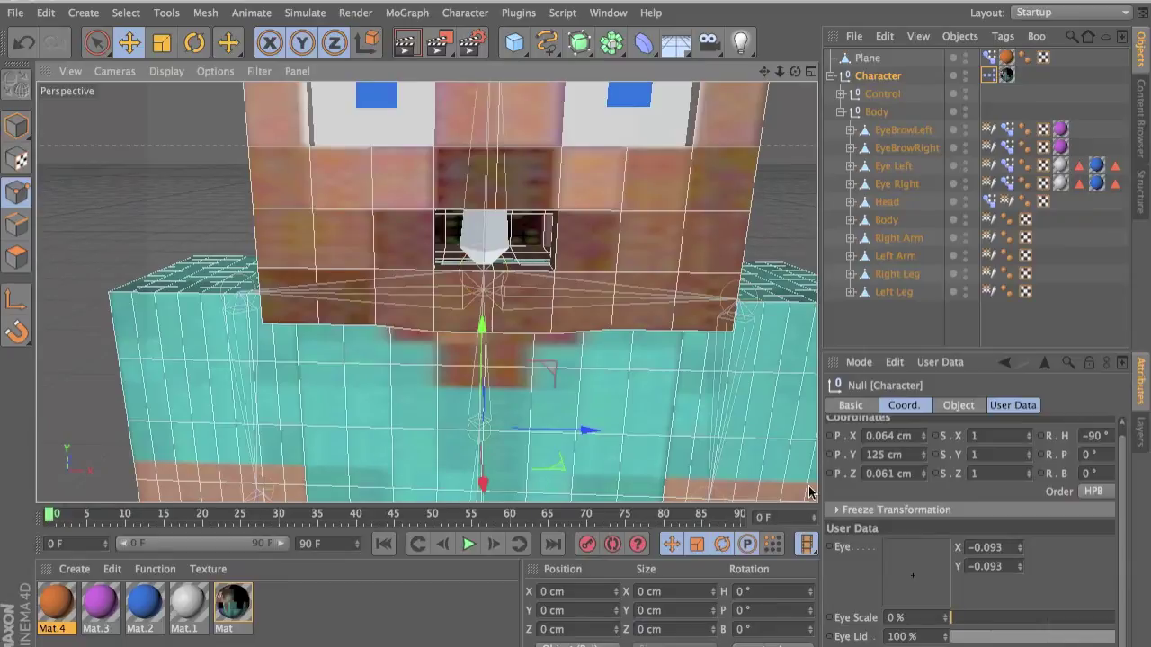
{"action": "left_click_drag", "start_coordinate": [916, 646], "coordinate": [916, 639]}
{"action": "left_click_drag", "start_coordinate": [807, 645], "coordinate": [960, 646]}
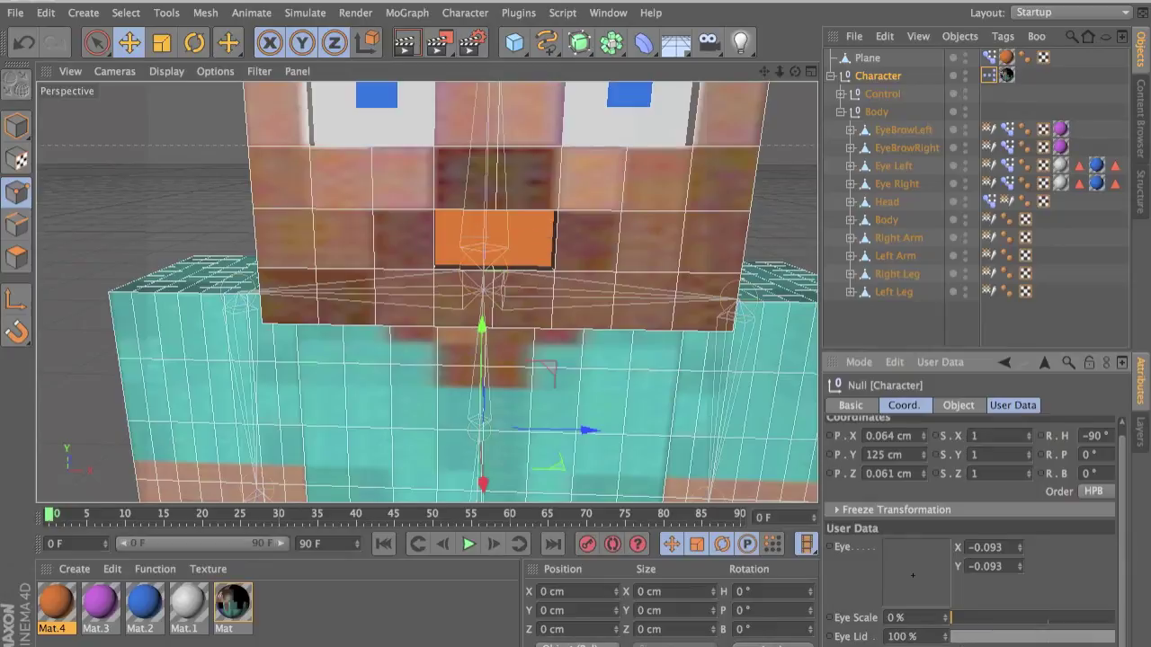
{"action": "scroll", "coordinate": [630, 483], "scroll_direction": "down", "scroll_amount": 4}
{"action": "middle_click_drag", "start_coordinate": [653, 430], "coordinate": [534, 396], "text": "alt"}
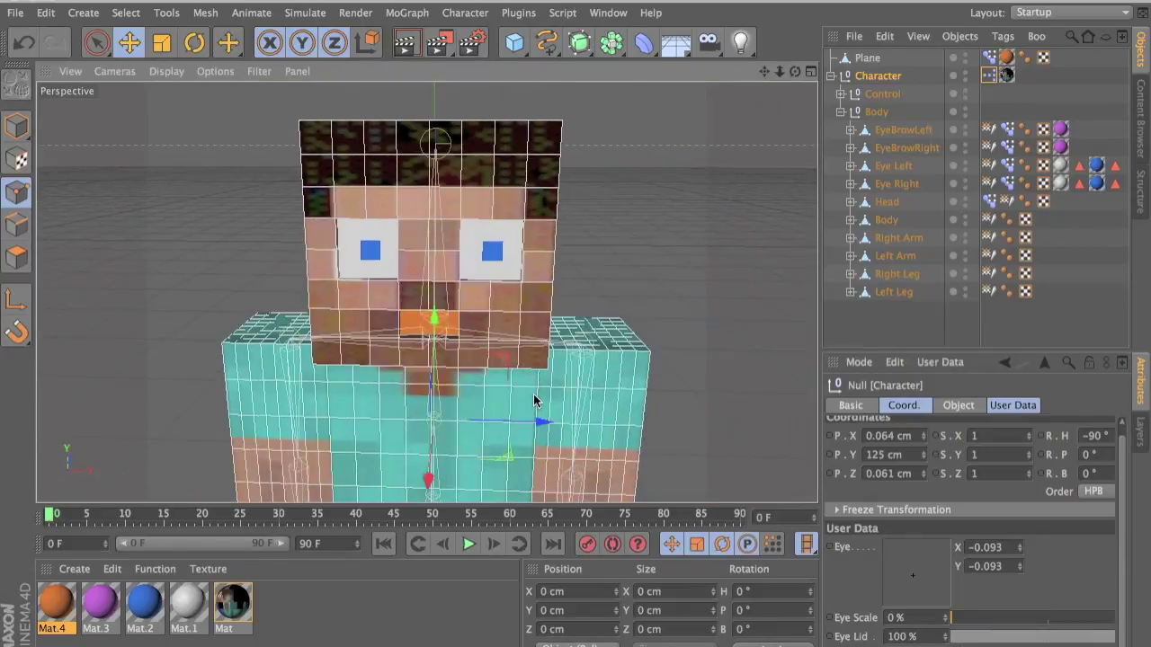
{"action": "left_click_drag", "start_coordinate": [481, 267], "coordinate": [501, 255], "text": "alt"}
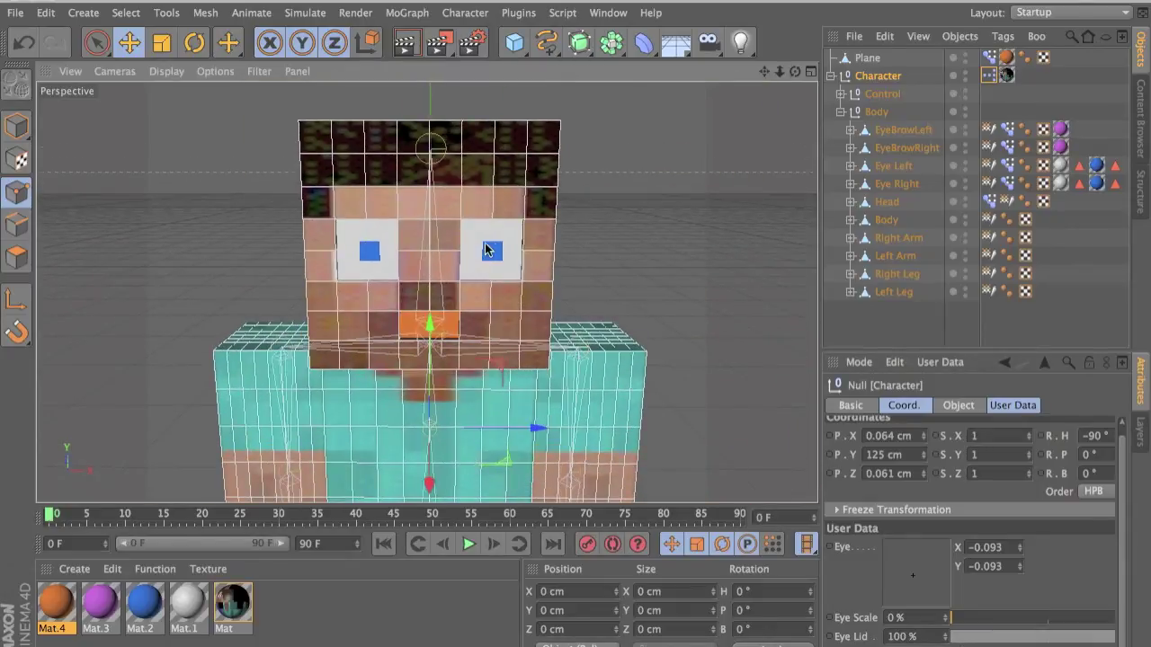
Create a new material with Specular disabled and a dark brown color (R 72, G 36, B 0)
{"action": "double_click", "coordinate": [303, 608]}
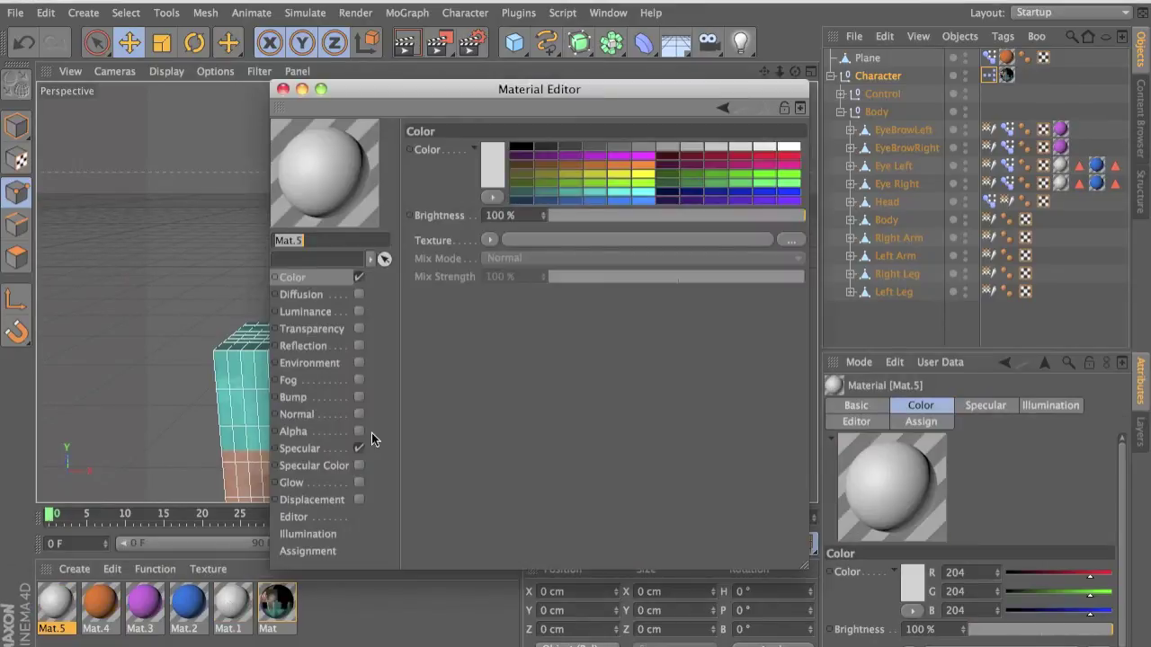
{"action": "left_click", "coordinate": [359, 447]}
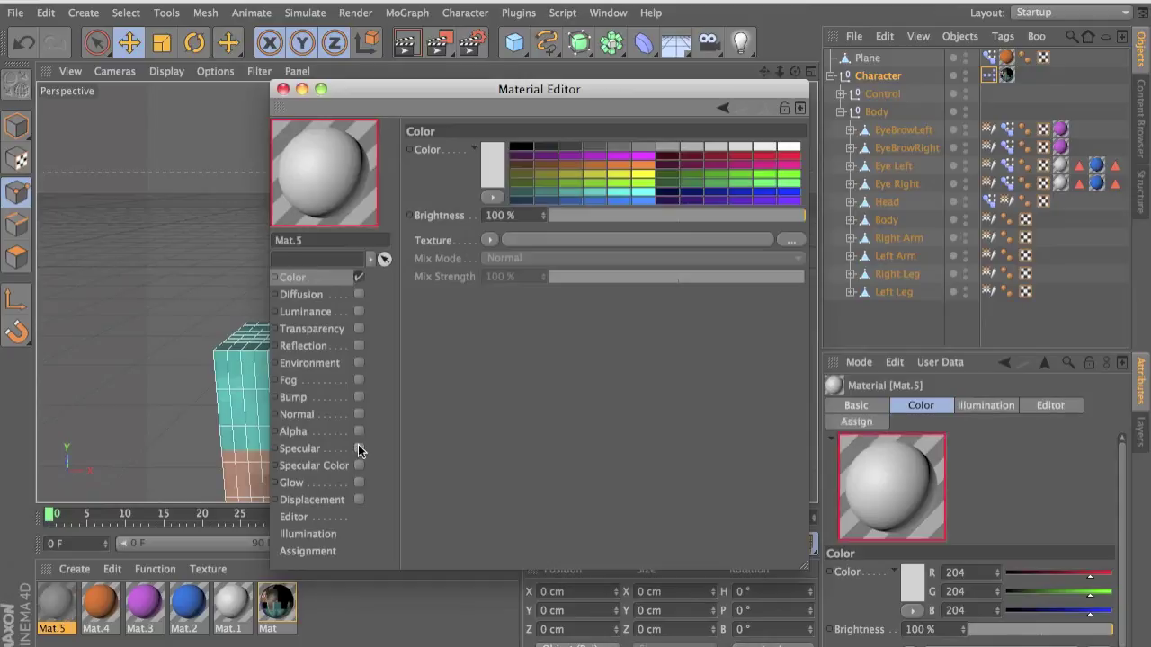
{"action": "left_click", "coordinate": [529, 162]}
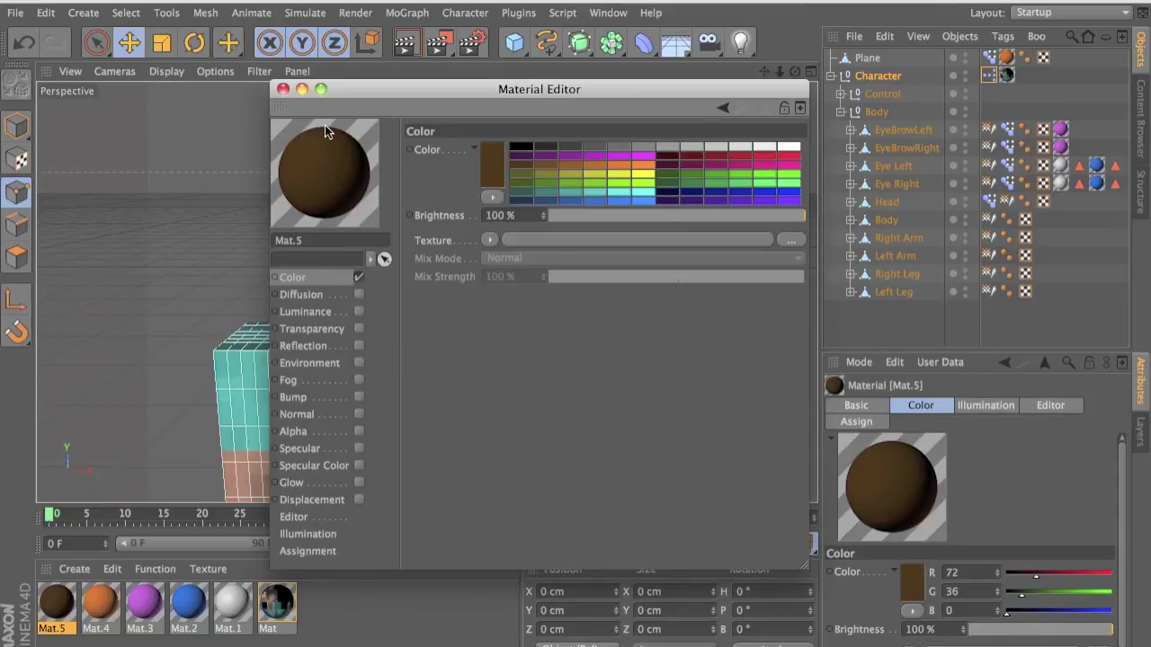
{"action": "left_click", "coordinate": [283, 90]}
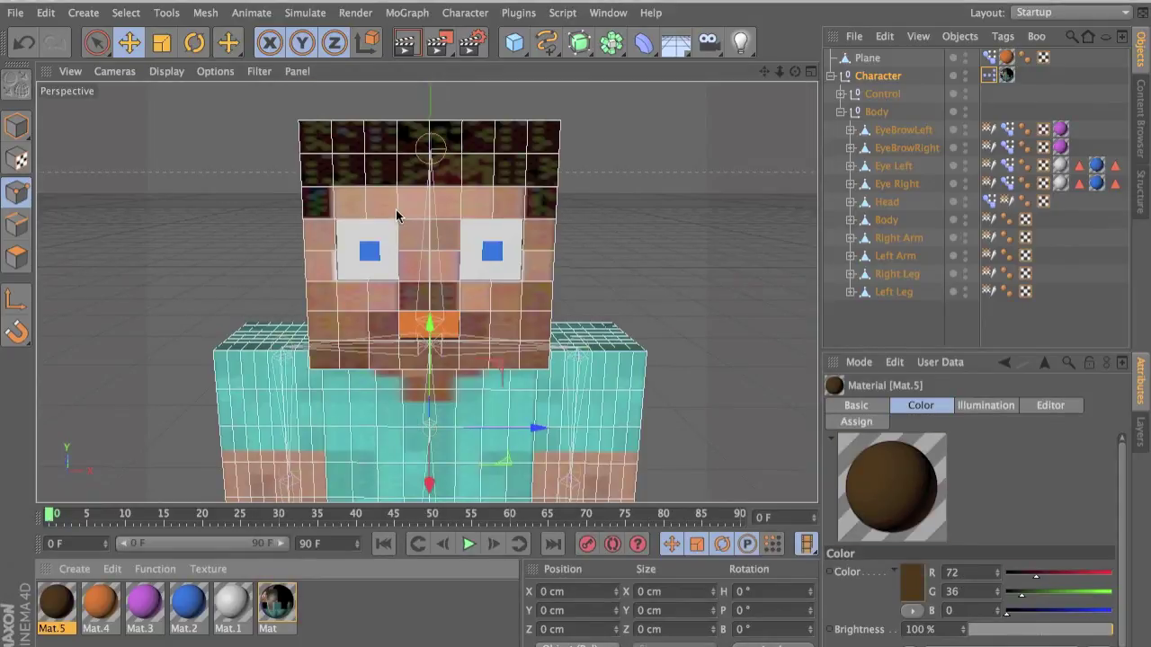
Rename the Plane object as Mouth and place it inside the Body null
{"action": "scroll", "coordinate": [570, 326], "scroll_direction": "down", "scroll_amount": 5}
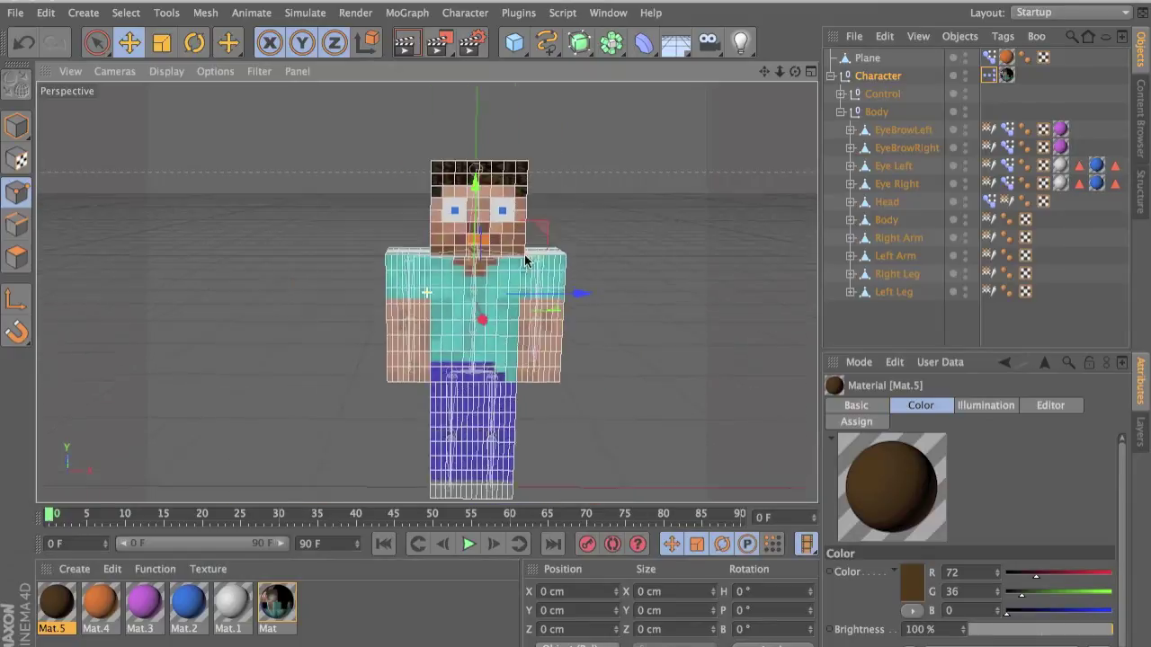
{"action": "left_click", "coordinate": [871, 59]}
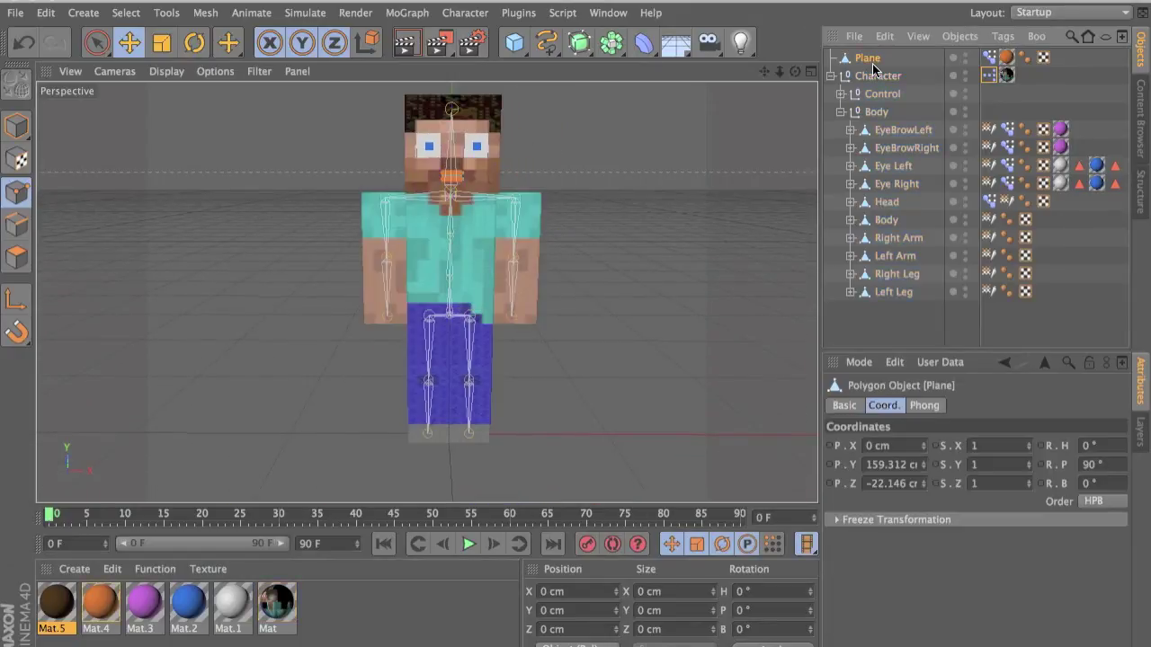
{"action": "type", "text": "N"}
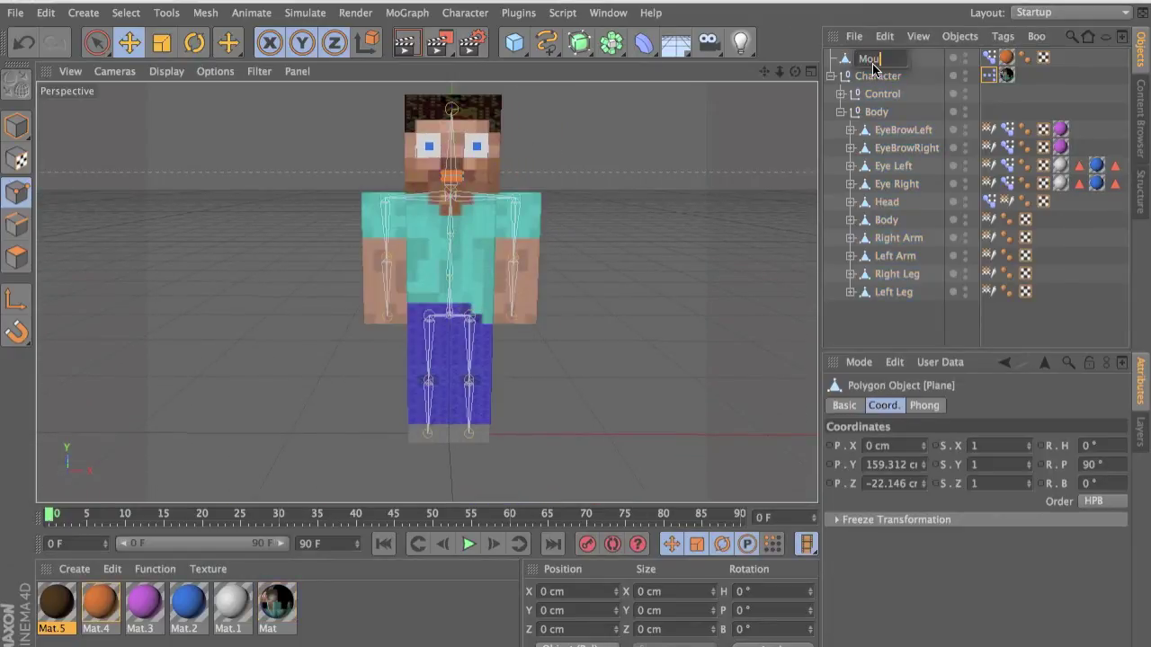
{"action": "key", "text": "Return"}
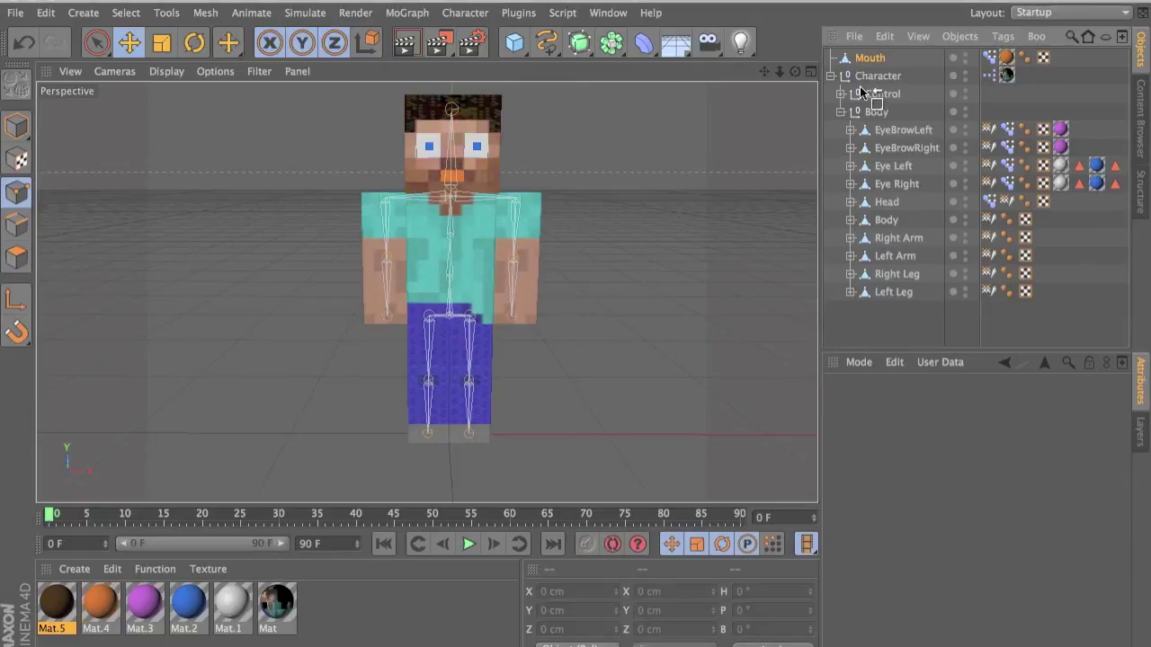
{"action": "left_click_drag", "start_coordinate": [863, 102], "coordinate": [860, 117]}
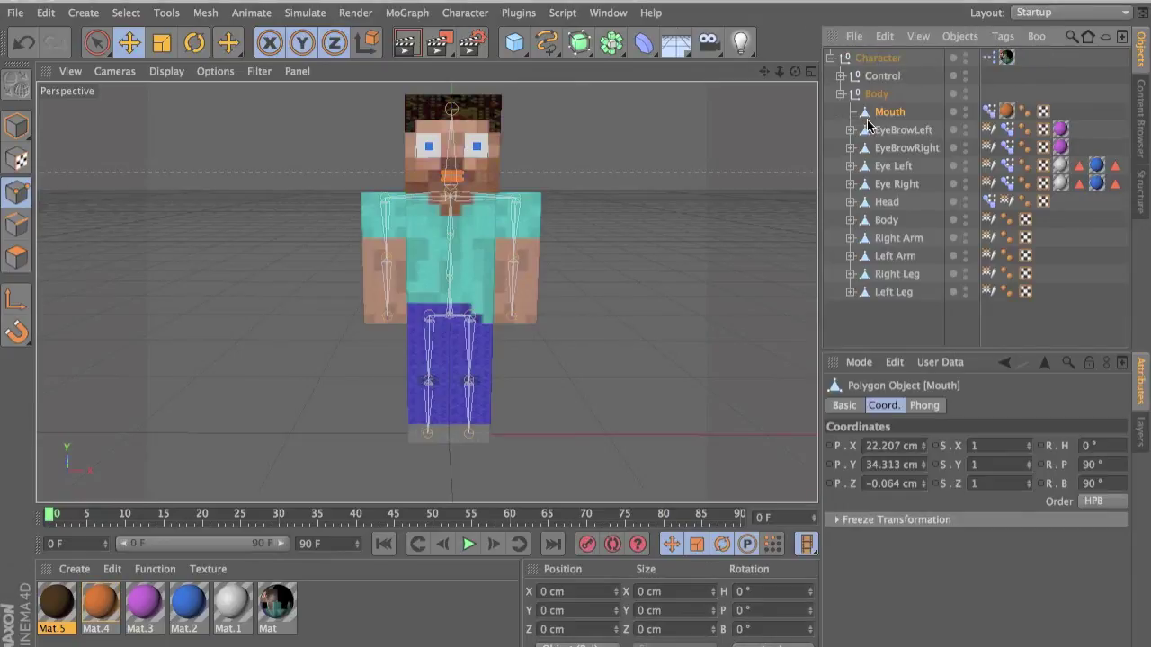
Bind the Mouth object to the last Joint.4 in the Control hierarchy, and collapse the Control and Body groups
{"action": "left_click", "coordinate": [842, 77]}
{"action": "scroll", "coordinate": [917, 165], "scroll_direction": "down", "scroll_amount": 5}
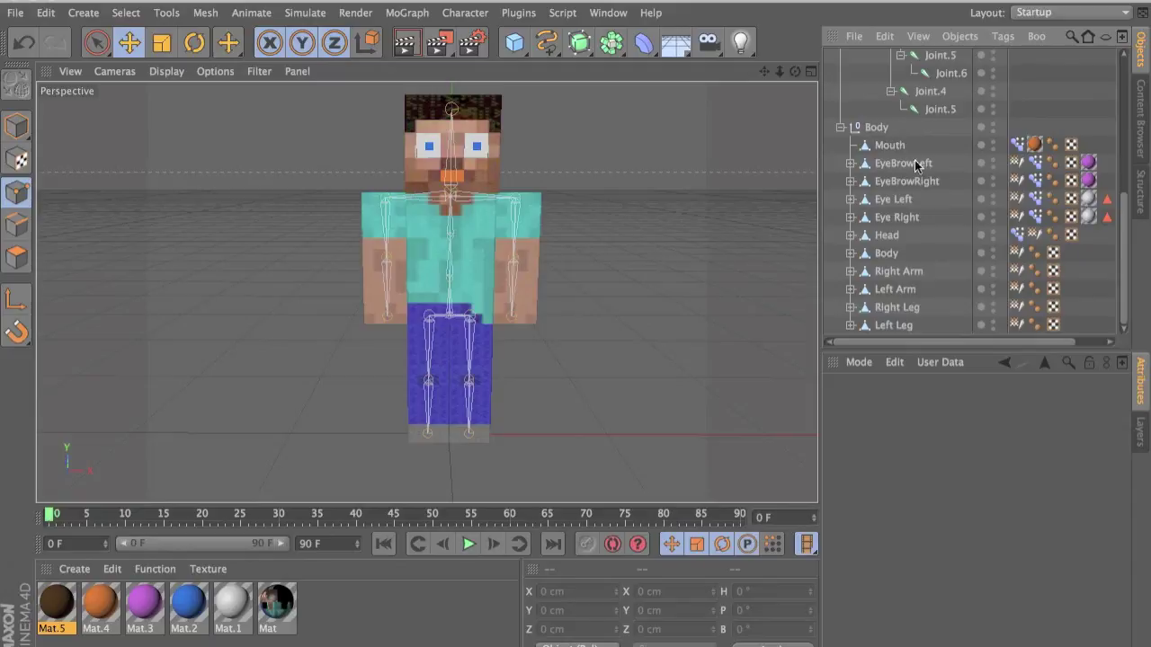
{"action": "left_click", "coordinate": [947, 91]}
{"action": "left_click", "coordinate": [888, 147], "text": "ctrl"}
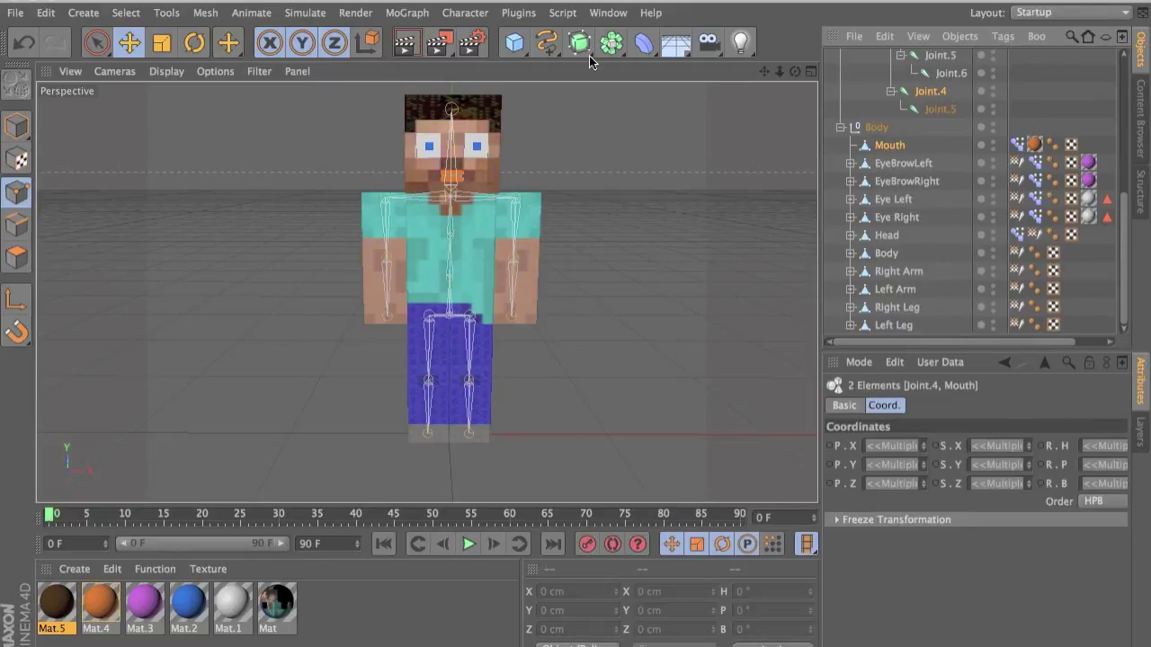
{"action": "left_click", "coordinate": [476, 13]}
{"action": "mouse_move", "coordinate": [490, 61]}
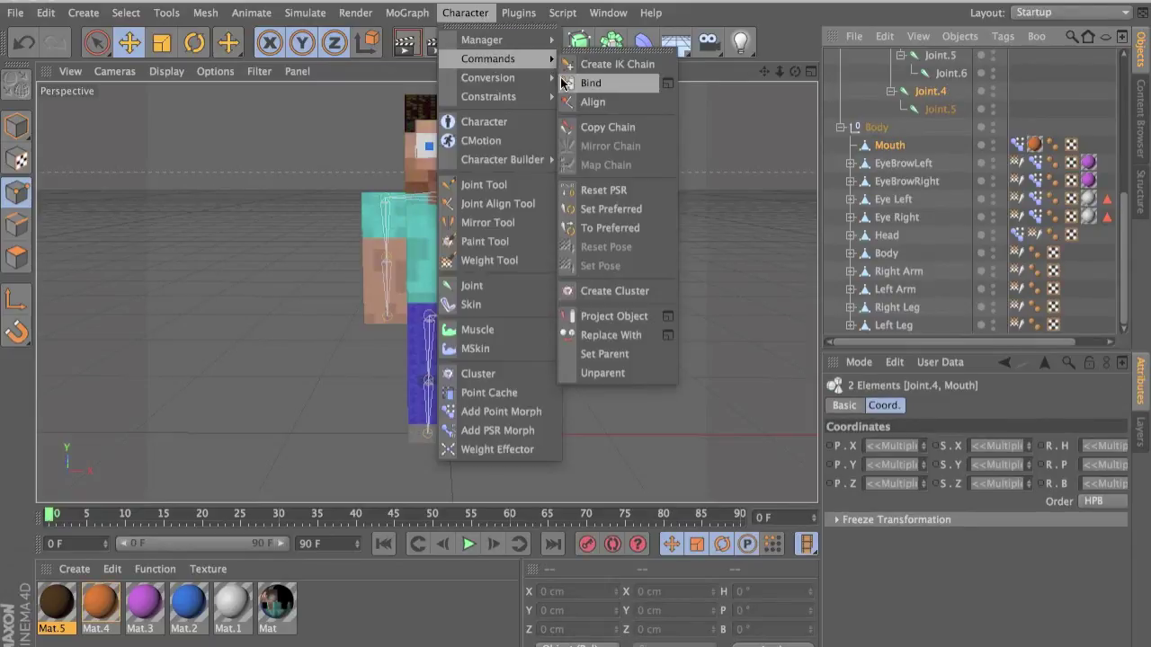
{"action": "left_click", "coordinate": [591, 82]}
{"action": "scroll", "coordinate": [840, 121], "scroll_direction": "up", "scroll_amount": 5}
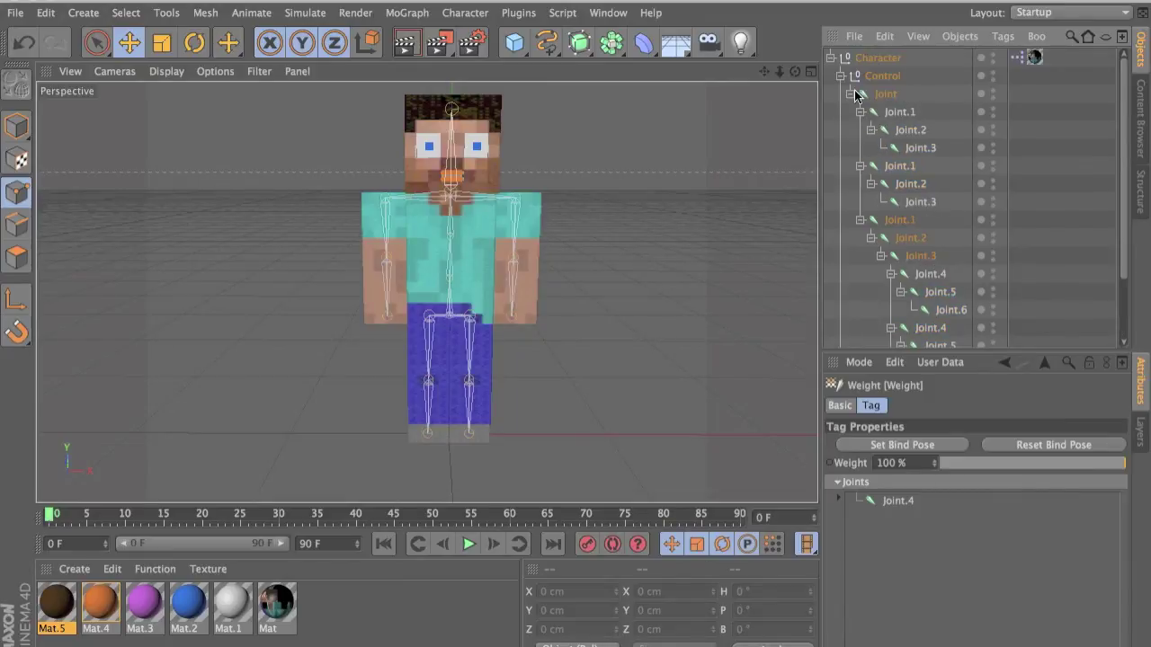
{"action": "left_click", "coordinate": [841, 77]}
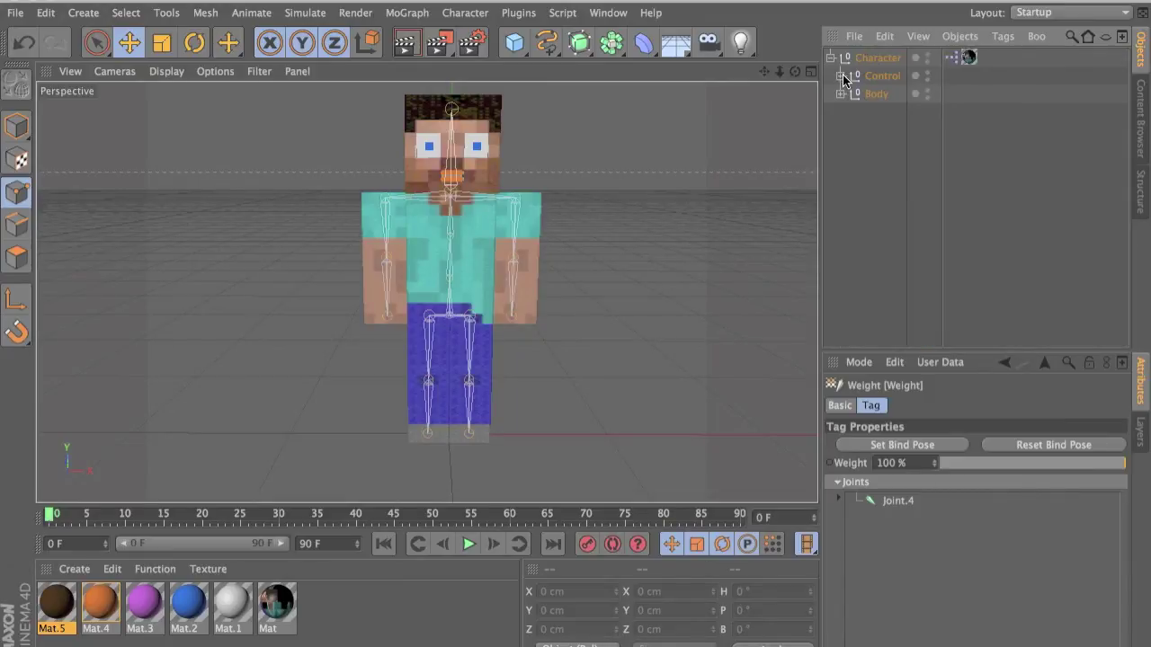
Add a cube primitive to the scene
{"action": "left_click_drag", "start_coordinate": [514, 42], "coordinate": [652, 67]}
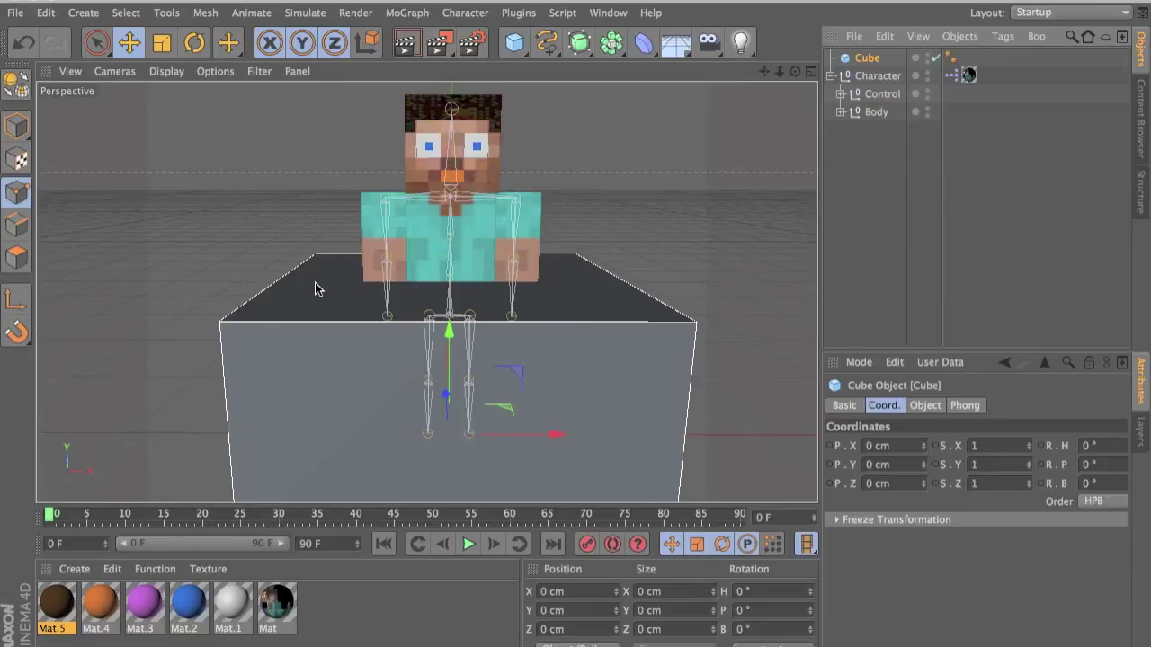
{"action": "left_click", "coordinate": [162, 42]}
{"action": "middle_click_drag", "start_coordinate": [307, 185], "coordinate": [403, 109], "text": "alt"}
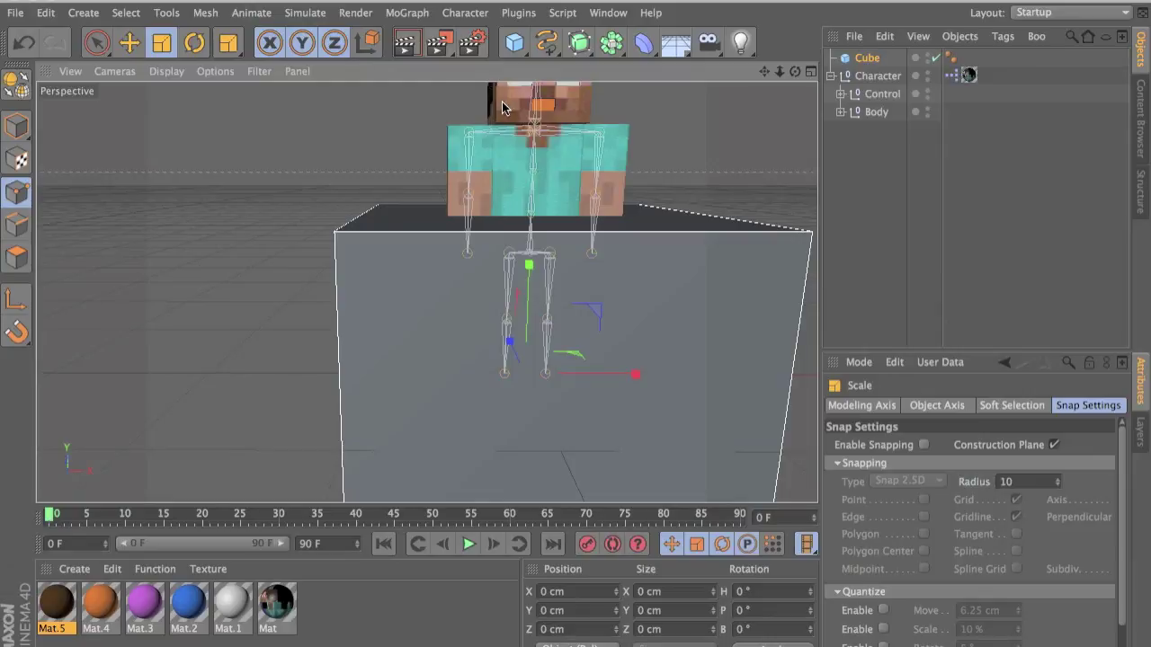
{"action": "left_click", "coordinate": [130, 43]}
{"action": "middle_click_drag", "start_coordinate": [470, 349], "coordinate": [288, 348], "text": "alt"}
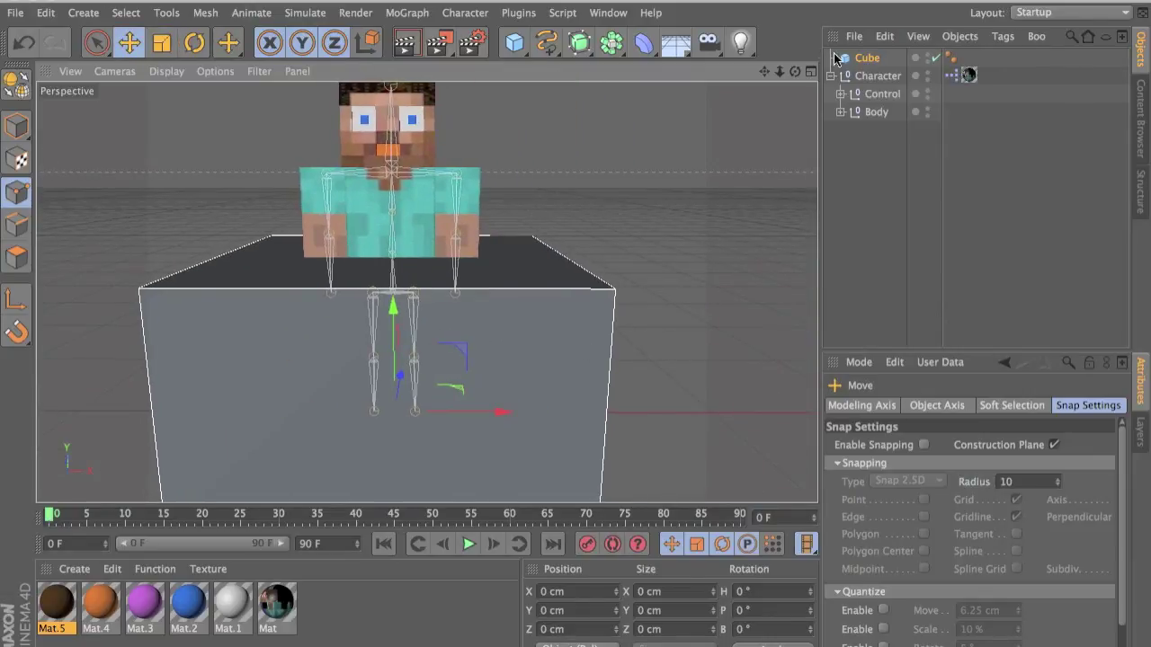
Set the cube's X, Y and Z sizes to 12.5 cm each
{"action": "left_click", "coordinate": [865, 58]}
{"action": "left_click", "coordinate": [935, 407]}
{"action": "key", "text": "Tab"}
{"action": "type", "text": "12"}
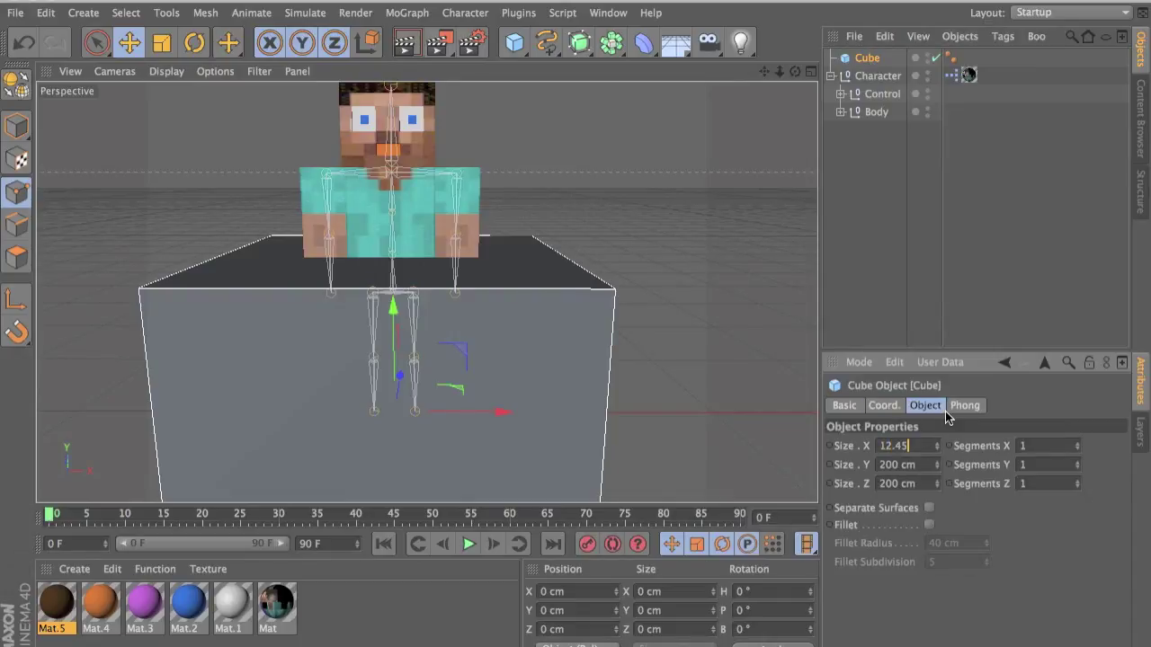
{"action": "type", "text": ".5"}
{"action": "key", "text": "Tab"}
{"action": "type", "text": "12.5"}
{"action": "key", "text": "Tab"}
{"action": "type", "text": "12.5"}
{"action": "key", "text": "Return"}
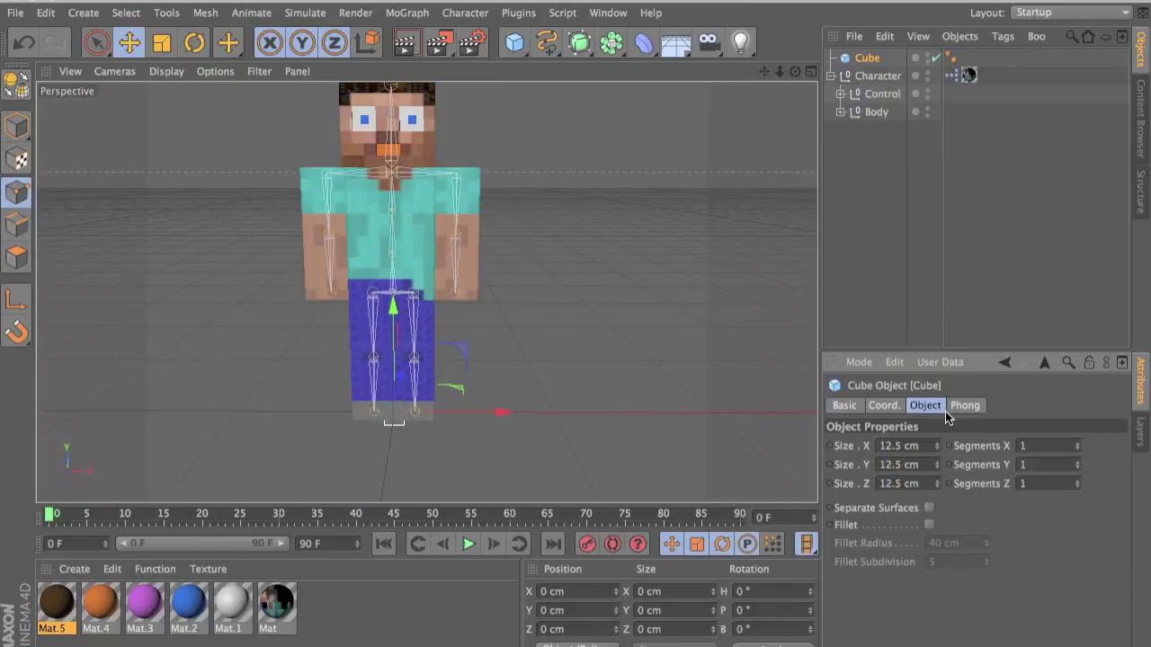
Enable move quantizing at 6.25 cm and raise the cube to the middle of the character's face, slightly above eye level
{"action": "left_click_drag", "start_coordinate": [392, 310], "coordinate": [410, 94]}
{"action": "left_click_drag", "start_coordinate": [391, 405], "coordinate": [329, 497], "text": "alt"}
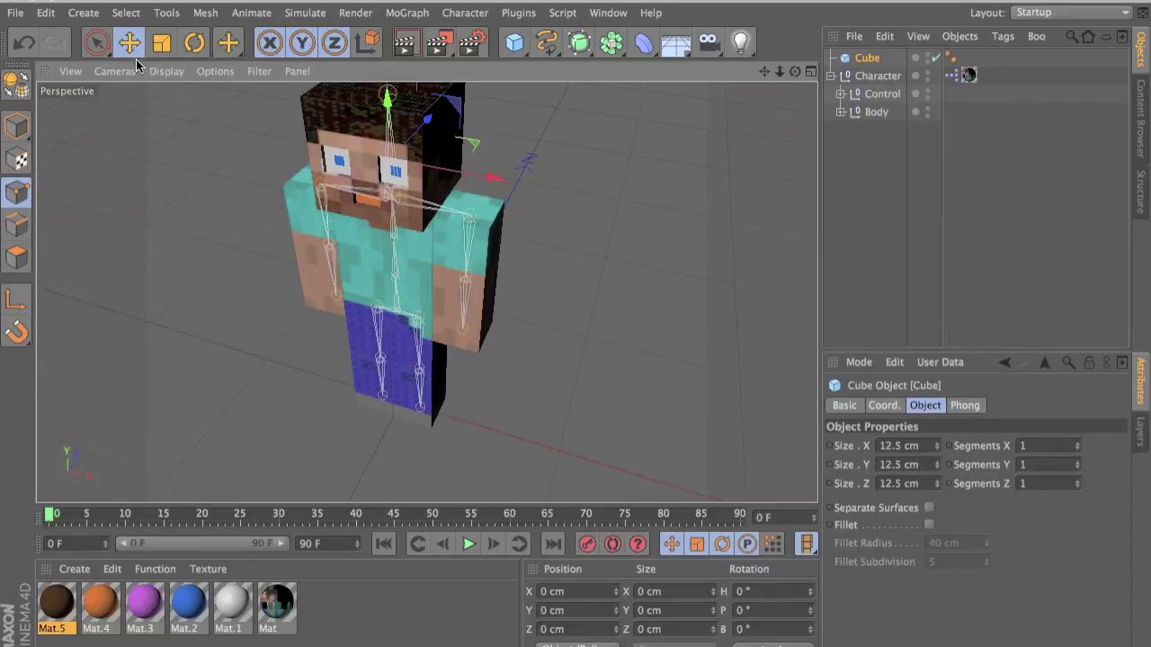
{"action": "left_click", "coordinate": [126, 41]}
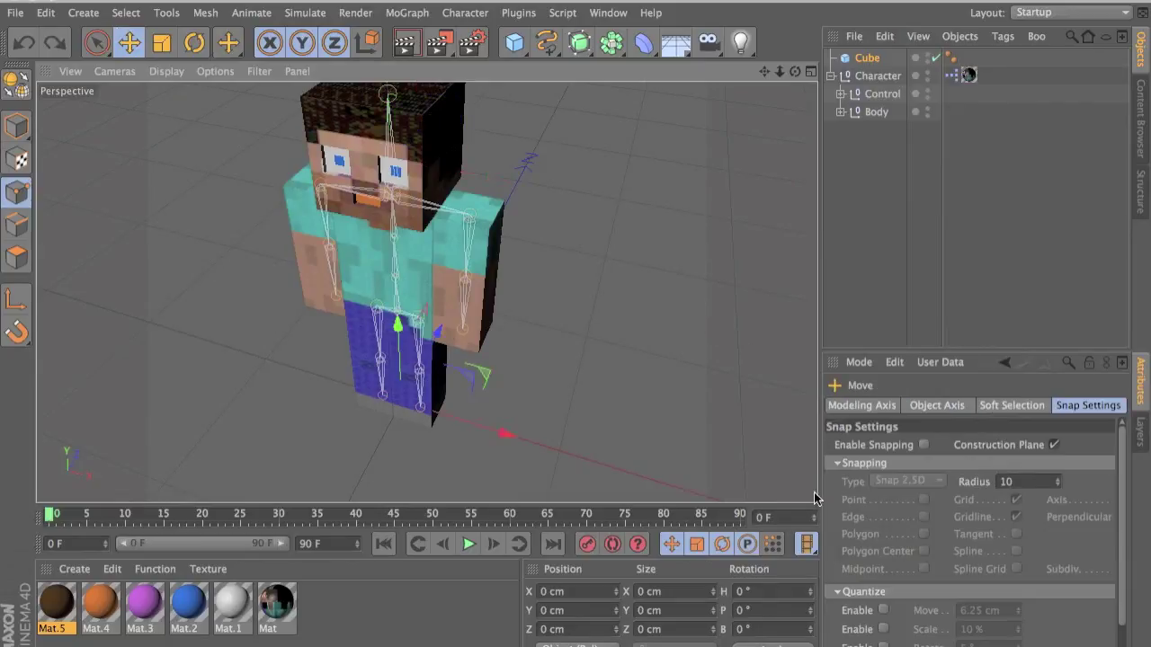
{"action": "left_click", "coordinate": [883, 611]}
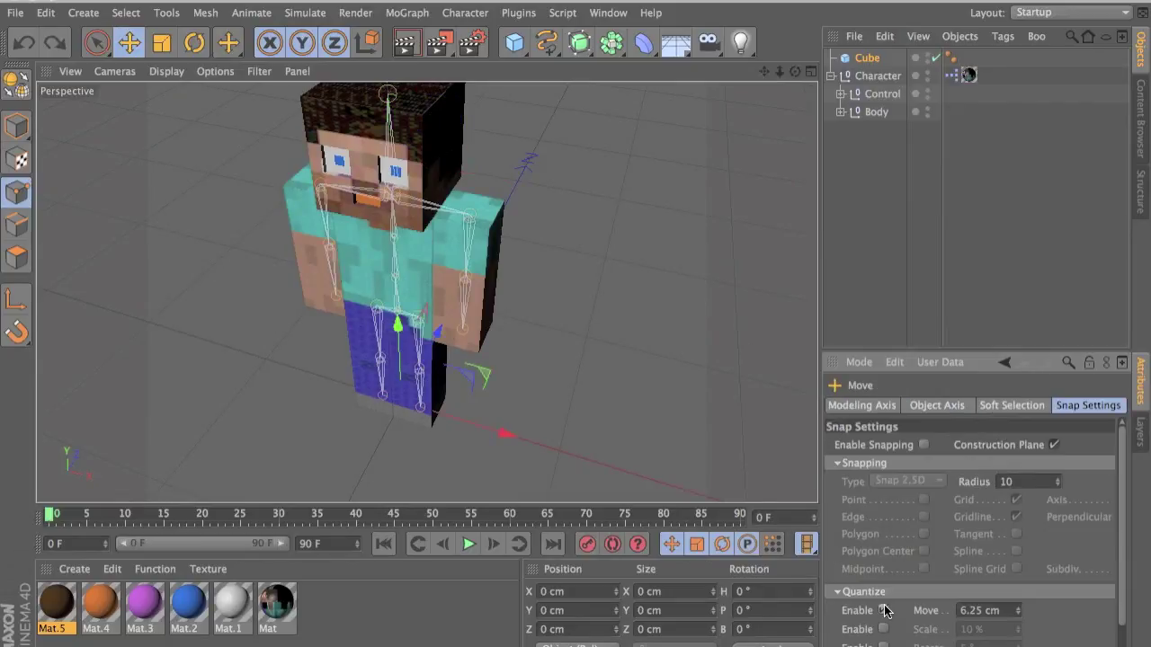
{"action": "left_click_drag", "start_coordinate": [394, 324], "coordinate": [396, 133]}
{"action": "left_click_drag", "start_coordinate": [434, 98], "coordinate": [331, 200], "text": "alt"}
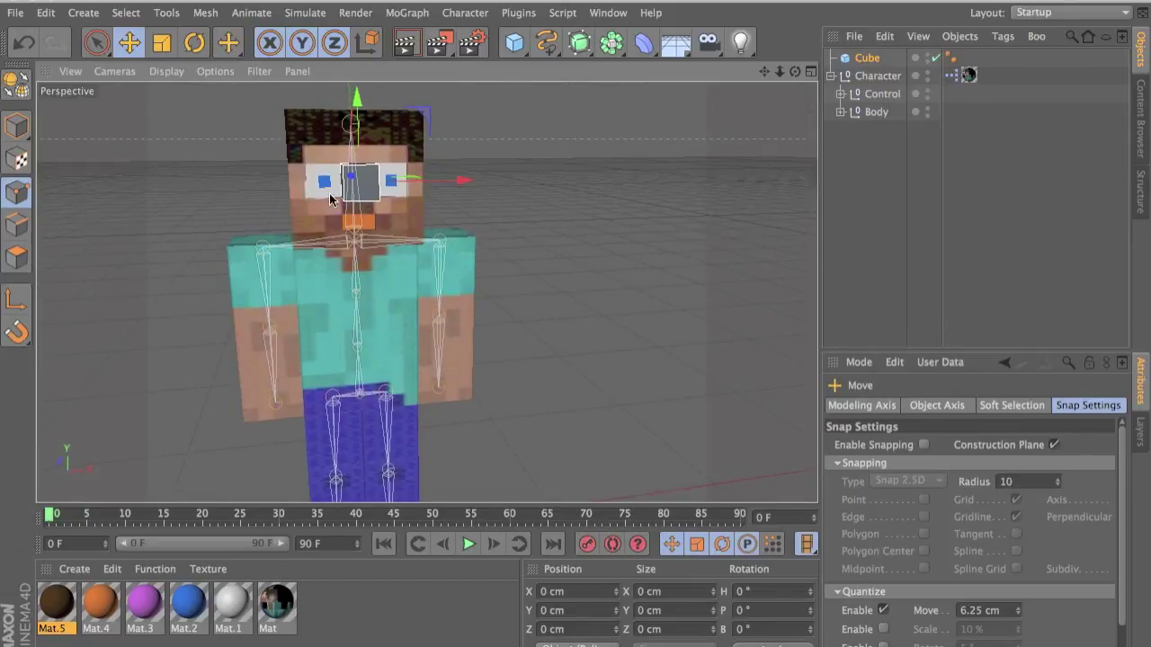
{"action": "middle_click_drag", "start_coordinate": [332, 200], "coordinate": [345, 236], "text": "alt"}
{"action": "left_click_drag", "start_coordinate": [370, 166], "coordinate": [370, 147]}
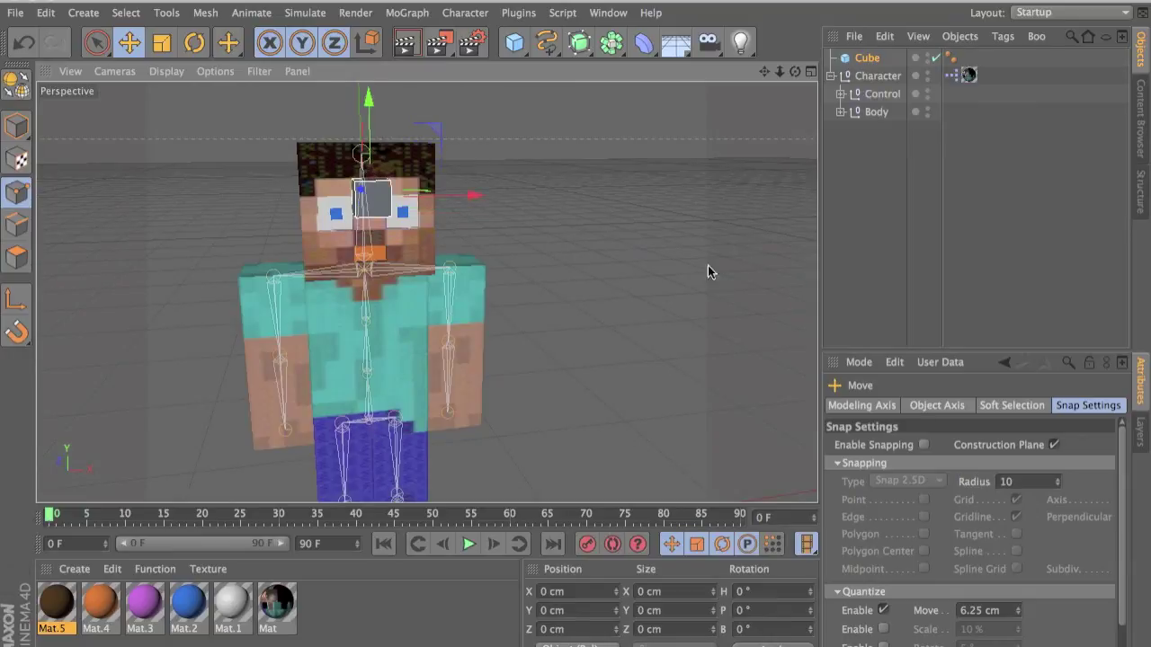
Set the cube's Y size to 6.25 cm and move it just above the eye on the positive X side
{"action": "left_click", "coordinate": [866, 59]}
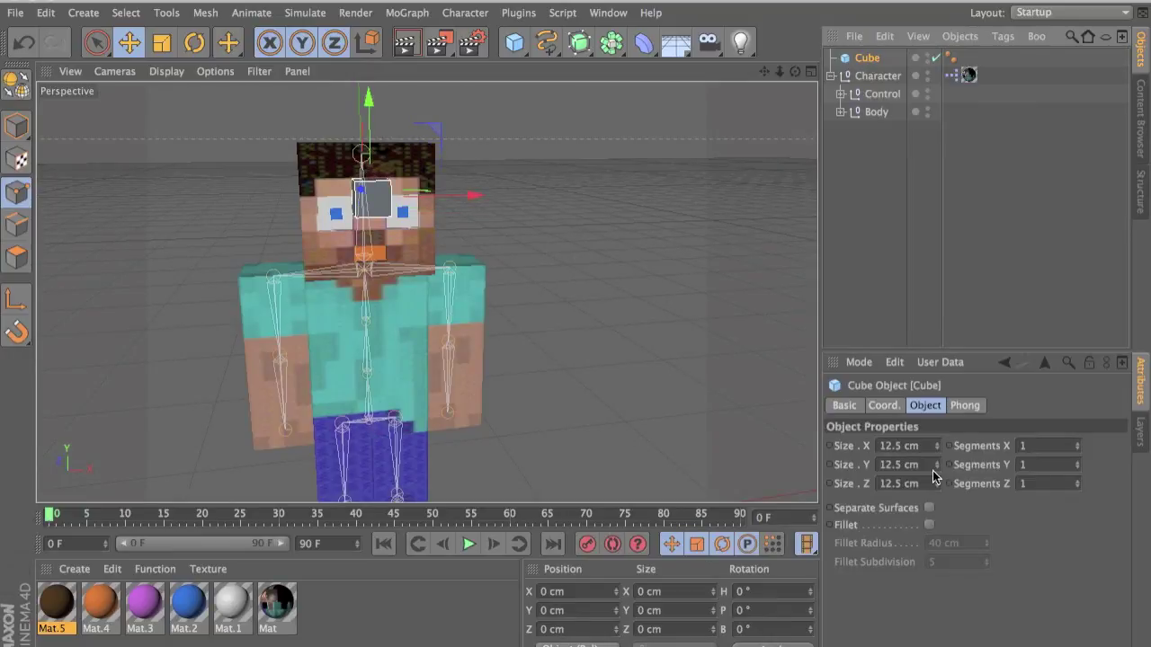
{"action": "type", "text": "6"}
{"action": "key", "text": "BackSpace"}
{"action": "key", "text": "BackSpace"}
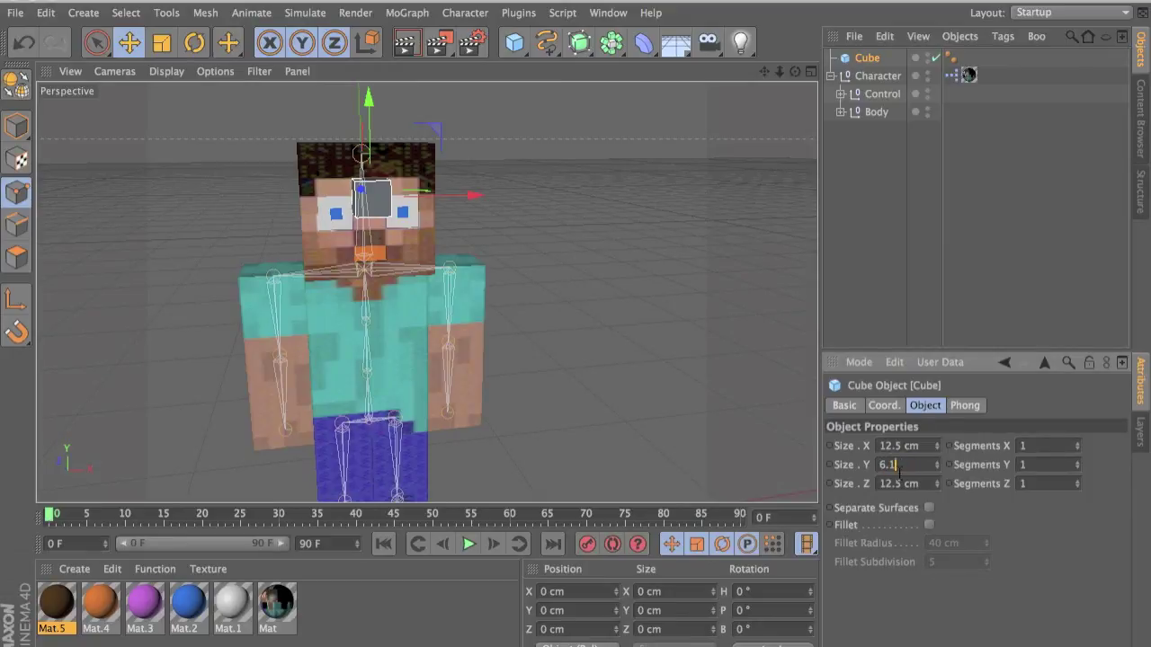
{"action": "type", "text": "5"}
{"action": "key", "text": "Return"}
{"action": "left_click_drag", "start_coordinate": [473, 195], "coordinate": [505, 193]}
{"action": "left_click_drag", "start_coordinate": [407, 136], "coordinate": [405, 120]}
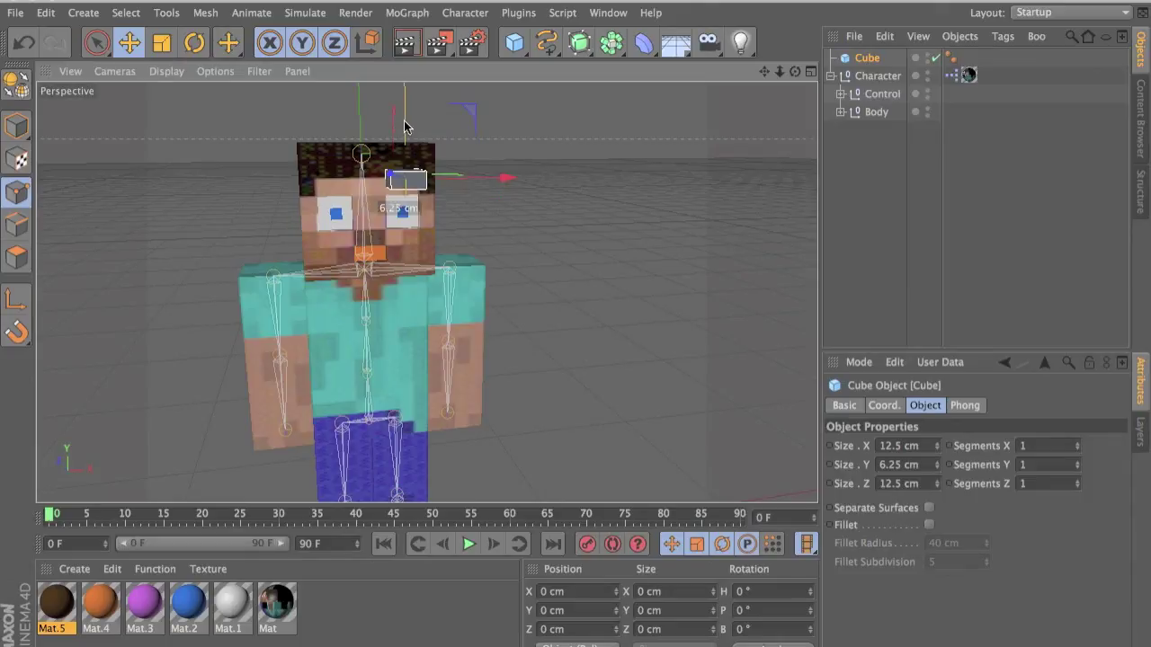
Set the cube's Z size to 3.125 cm and align it over the front of the face above the eye
{"action": "left_click", "coordinate": [854, 428]}
{"action": "type", "text": "3.125"}
{"action": "key", "text": "Return"}
{"action": "left_click_drag", "start_coordinate": [434, 294], "coordinate": [747, 303], "text": "alt"}
{"action": "left_click_drag", "start_coordinate": [430, 183], "coordinate": [413, 182]}
{"action": "middle_click_drag", "start_coordinate": [457, 183], "coordinate": [341, 212], "text": "alt"}
{"action": "left_click_drag", "start_coordinate": [342, 207], "coordinate": [298, 185], "text": "alt"}
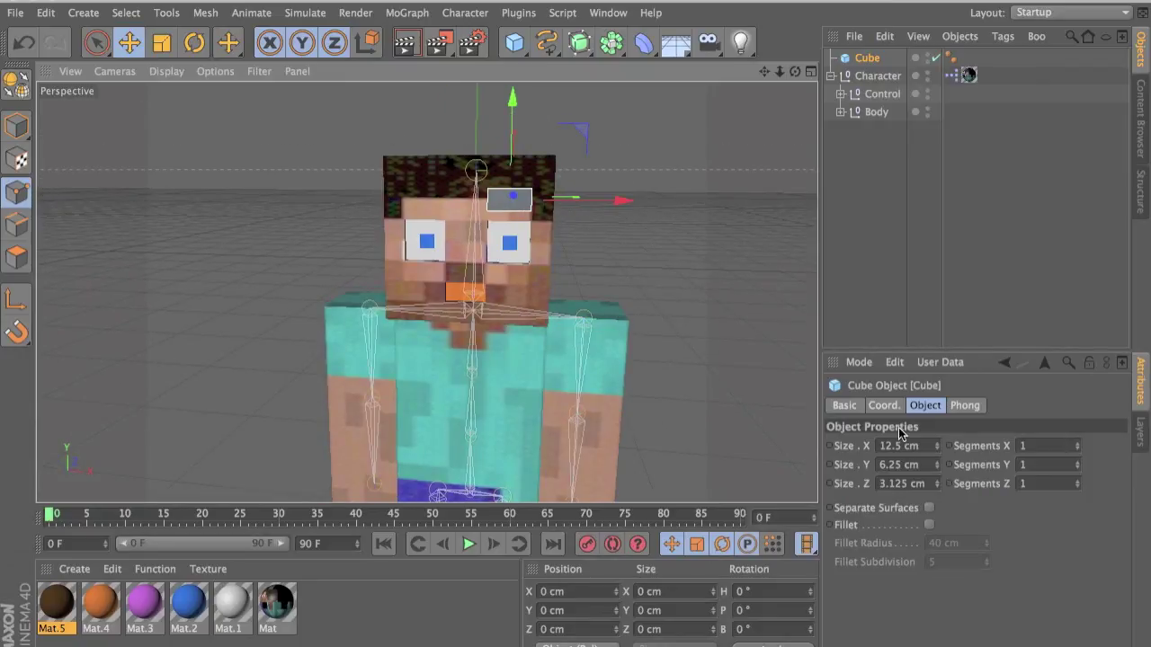
{"action": "left_click", "coordinate": [897, 480]}
{"action": "type", "text": "10"}
{"action": "key", "text": "Return"}
{"action": "left_click_drag", "start_coordinate": [431, 159], "coordinate": [530, 193], "text": "alt"}
{"action": "key", "text": "ctrl+z"}
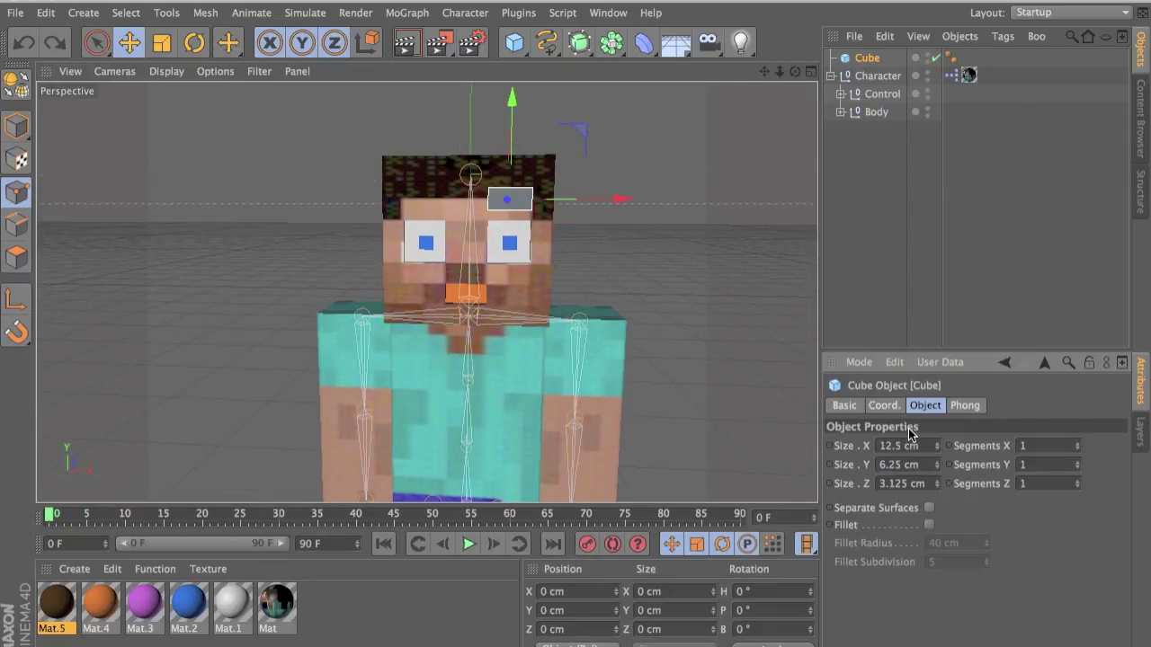
Set the cube's Y size to 5 cm
{"action": "left_click", "coordinate": [913, 464]}
{"action": "type", "text": "5"}
{"action": "key", "text": "Return"}
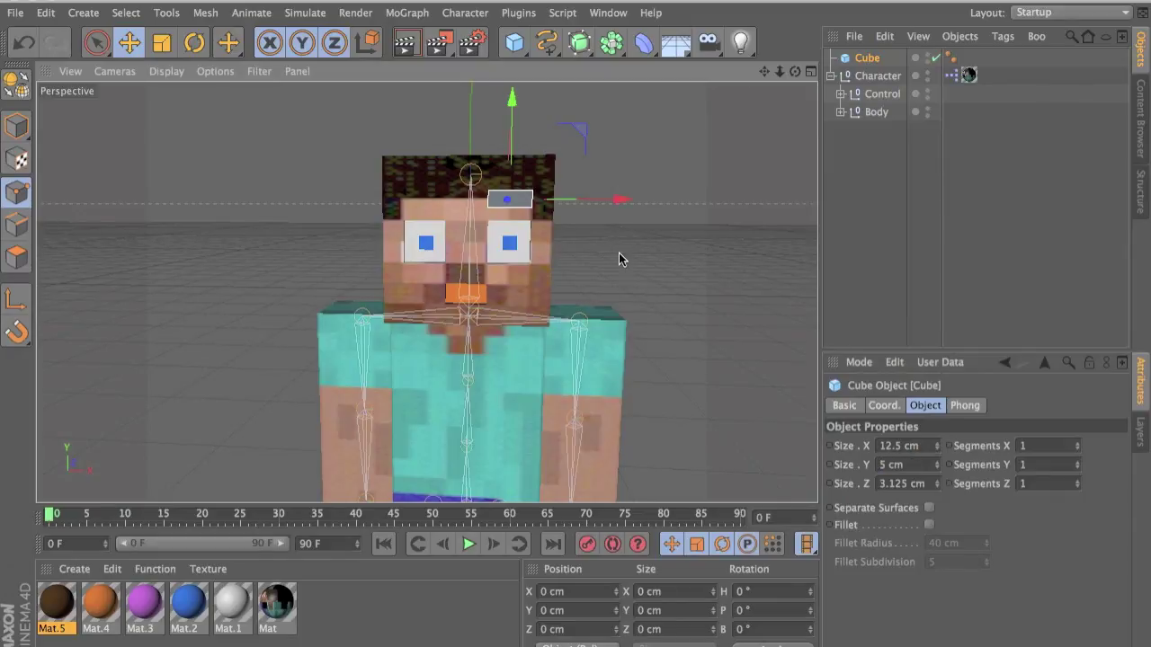
Bring up the Character commands for the cube above the eye
{"action": "scroll", "coordinate": [619, 253], "scroll_direction": "up", "scroll_amount": 5}
{"action": "left_click_drag", "start_coordinate": [459, 256], "coordinate": [596, 226], "text": "alt"}
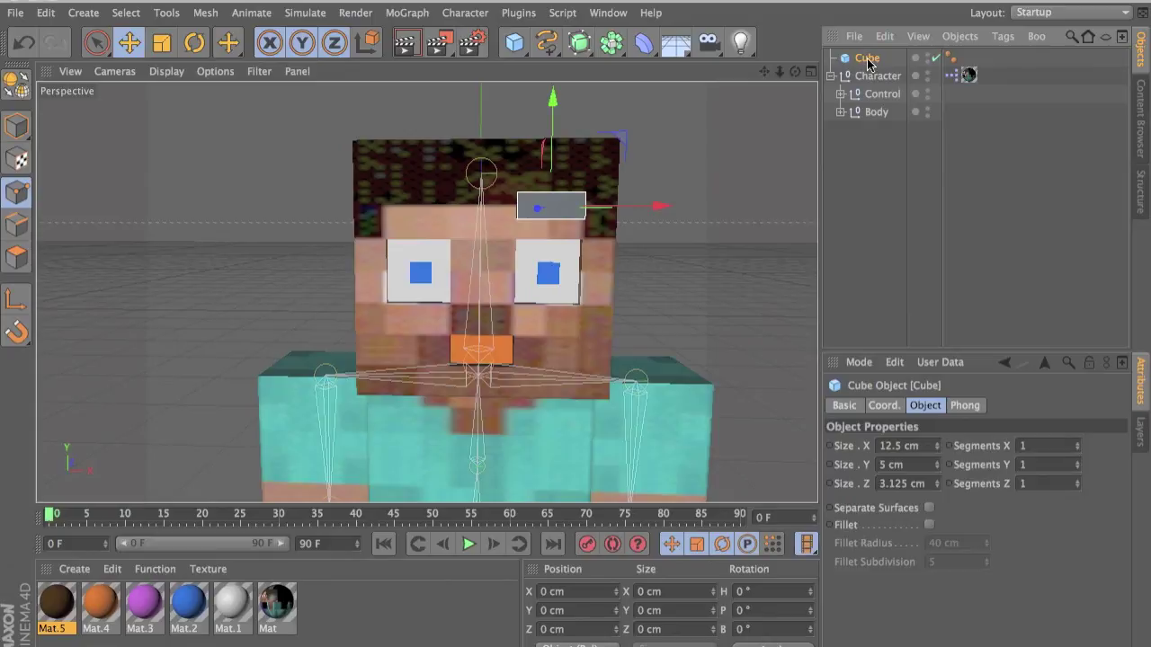
{"action": "left_click", "coordinate": [478, 15]}
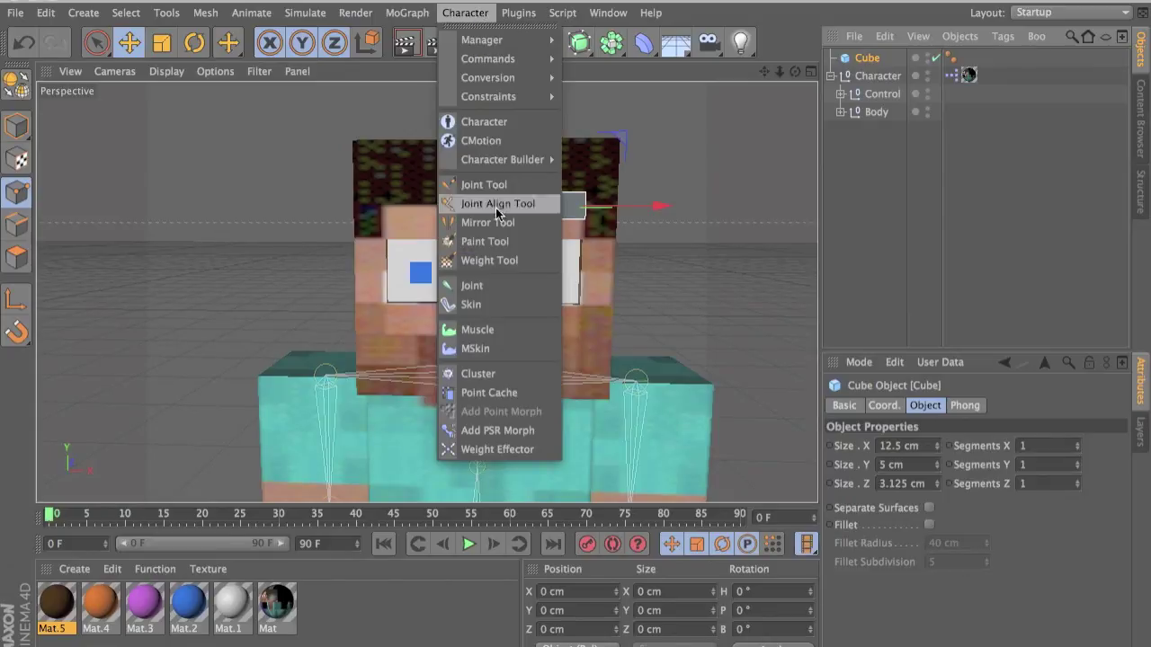